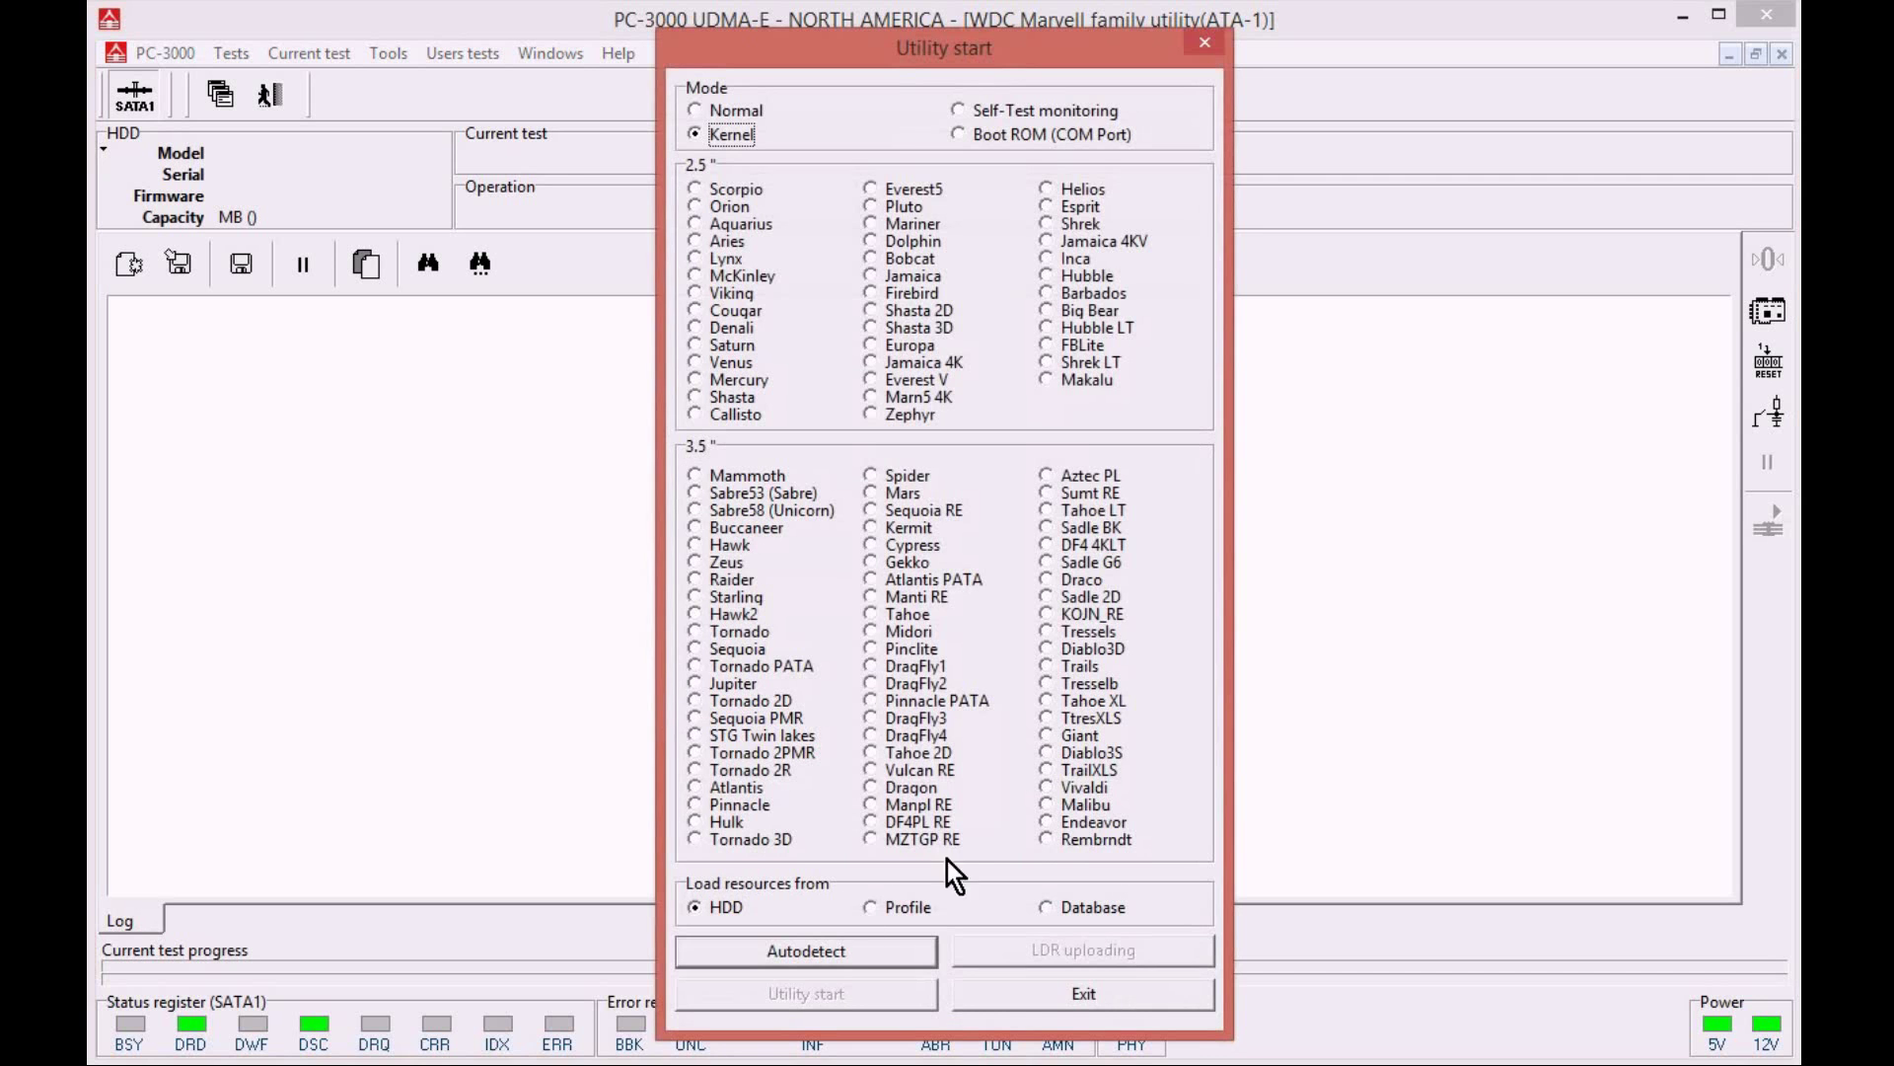
- Autodetect the drive family and start the utility in Kernel mode for Sequoia with resources loaded from HDD
{"action": "left_click", "coordinate": [837, 955]}
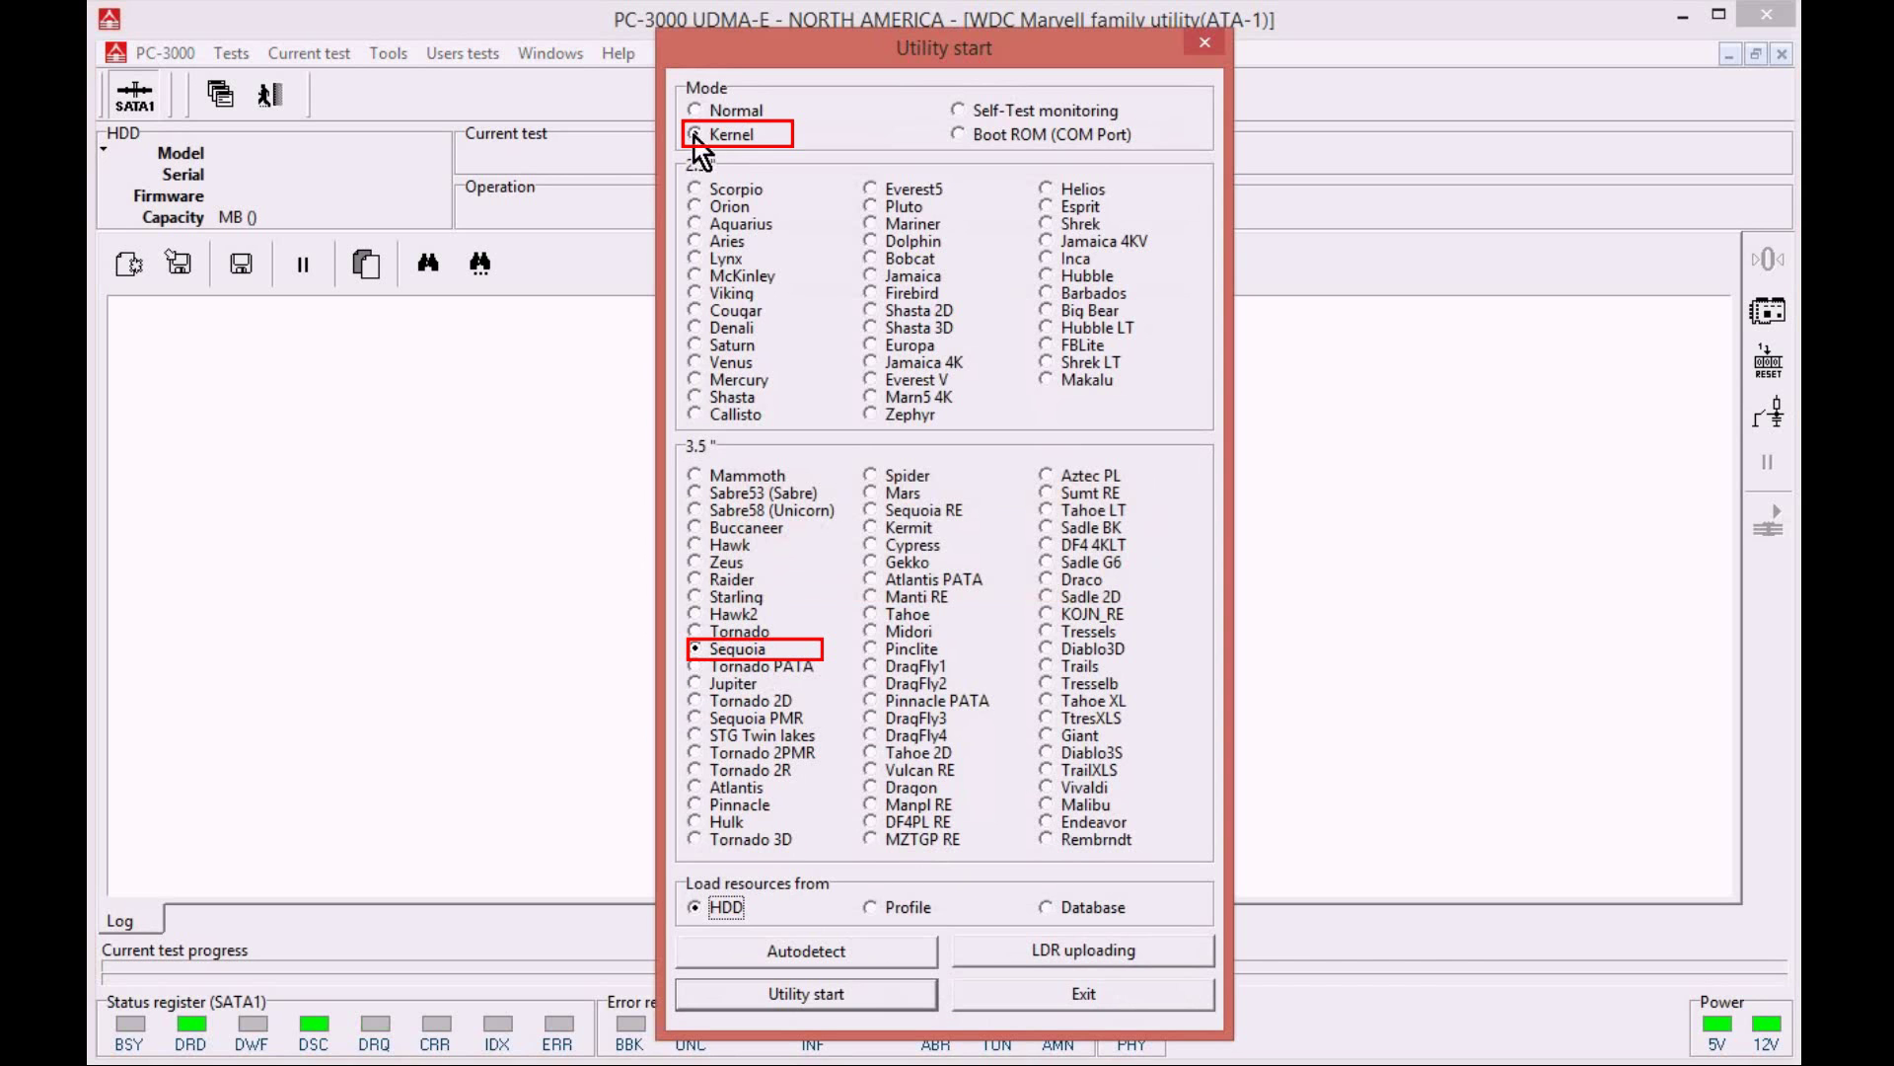
{"action": "left_click", "coordinate": [872, 995]}
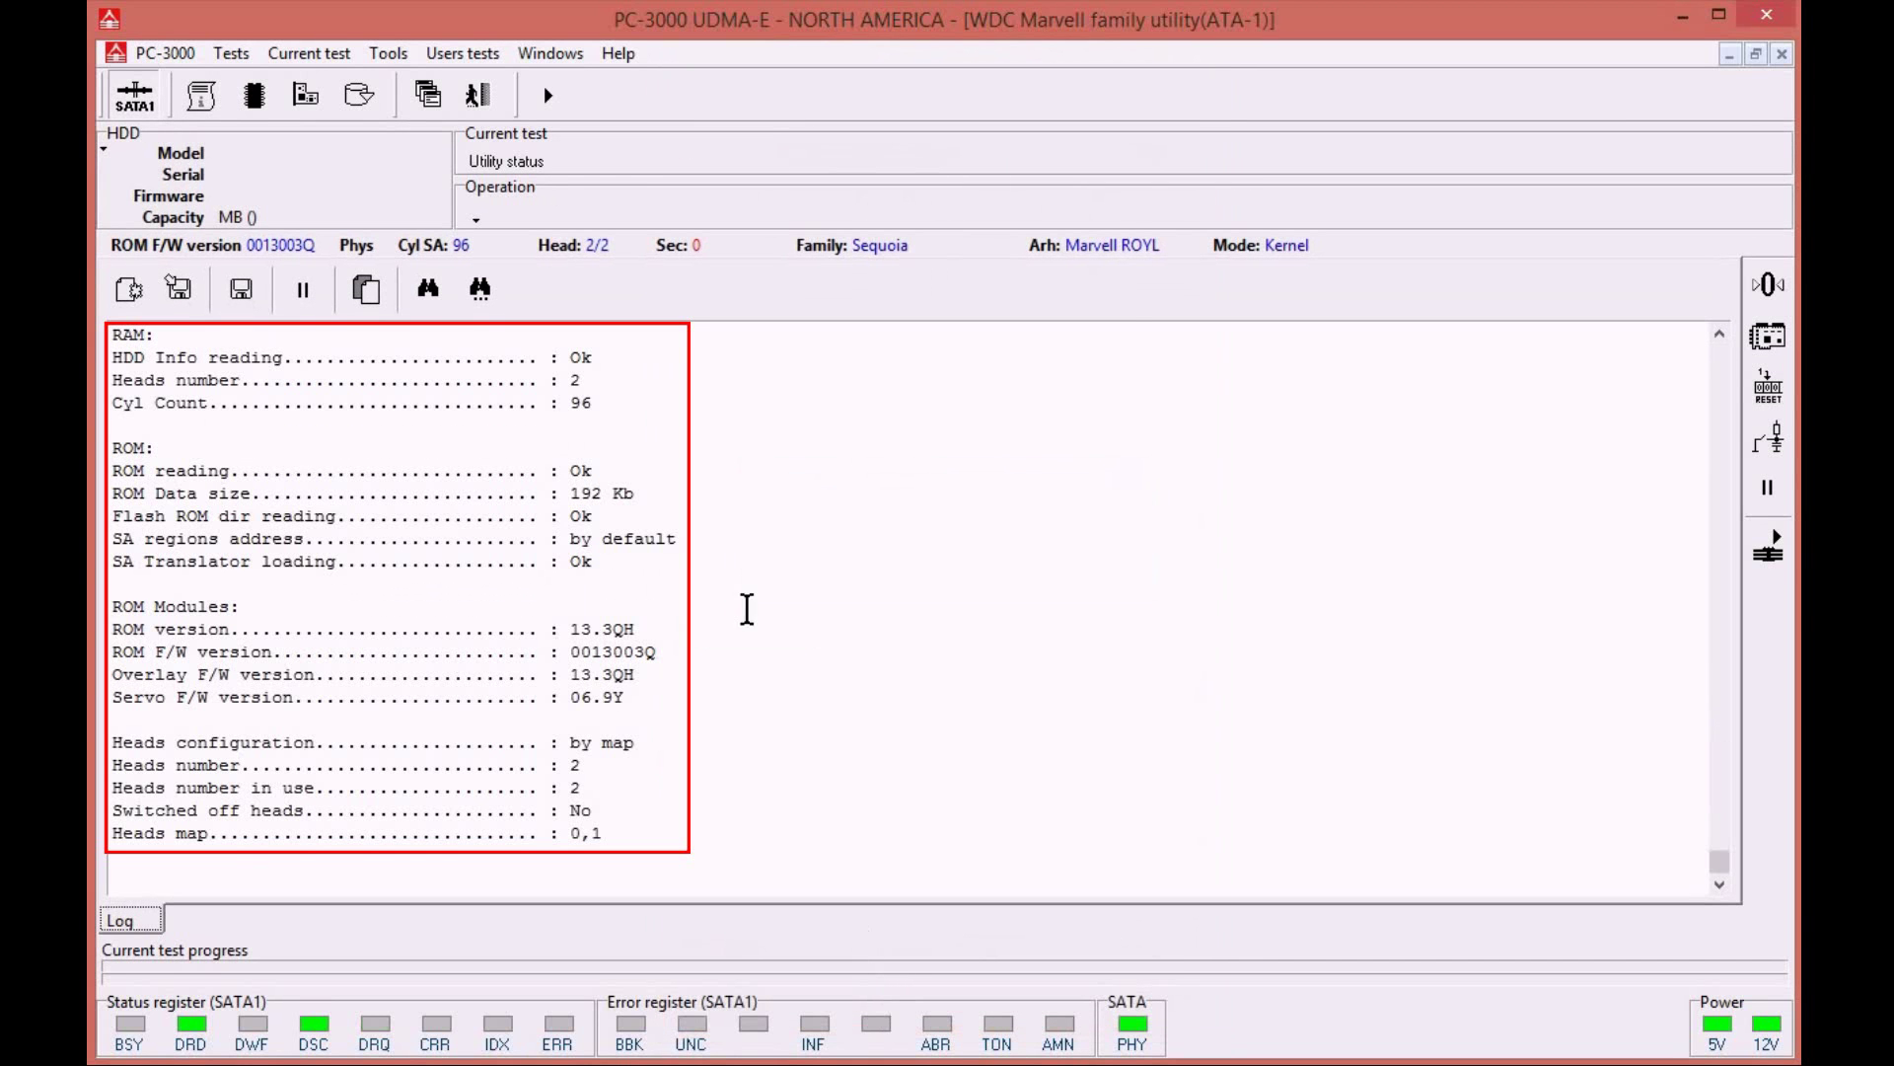
- Try to upload the dir into the HDD RAM from the HDD SA with Upload LDR enabled
{"action": "left_click", "coordinate": [309, 99]}
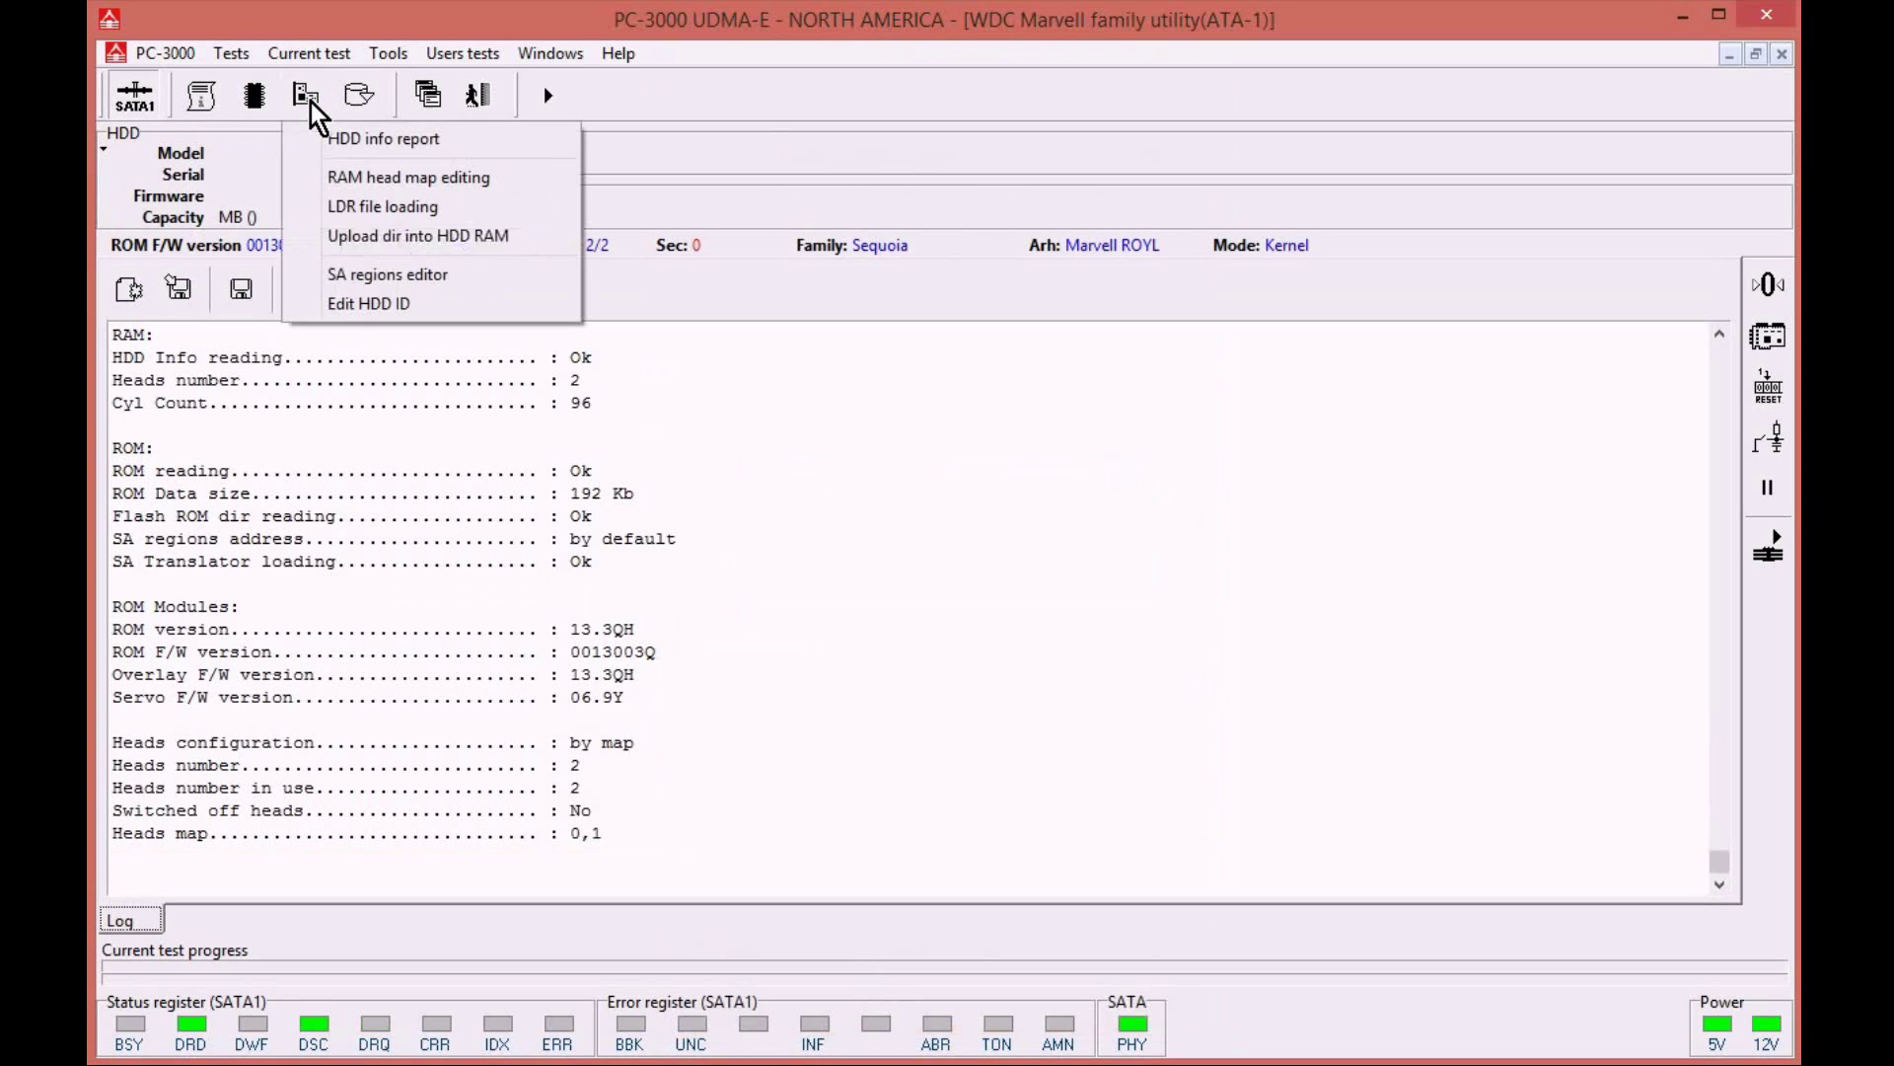
{"action": "left_click", "coordinate": [514, 241]}
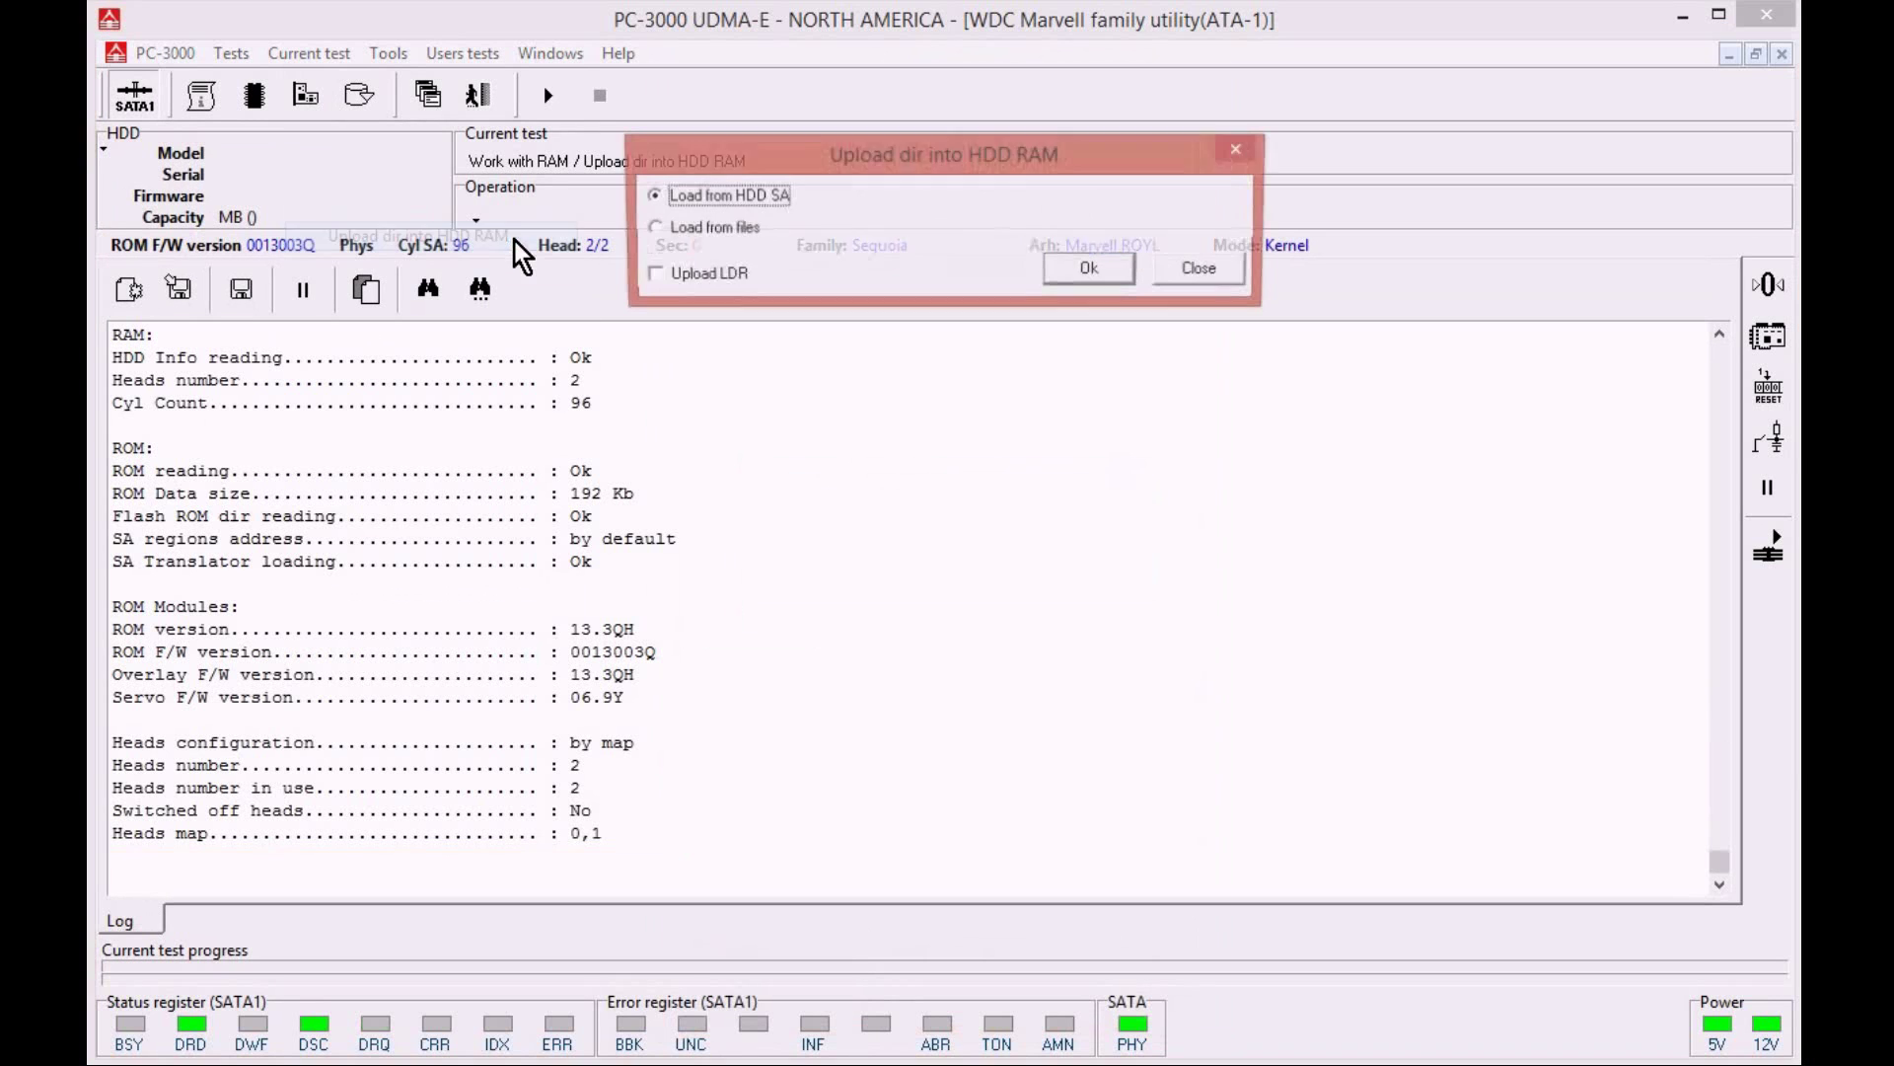
{"action": "left_click", "coordinate": [707, 277]}
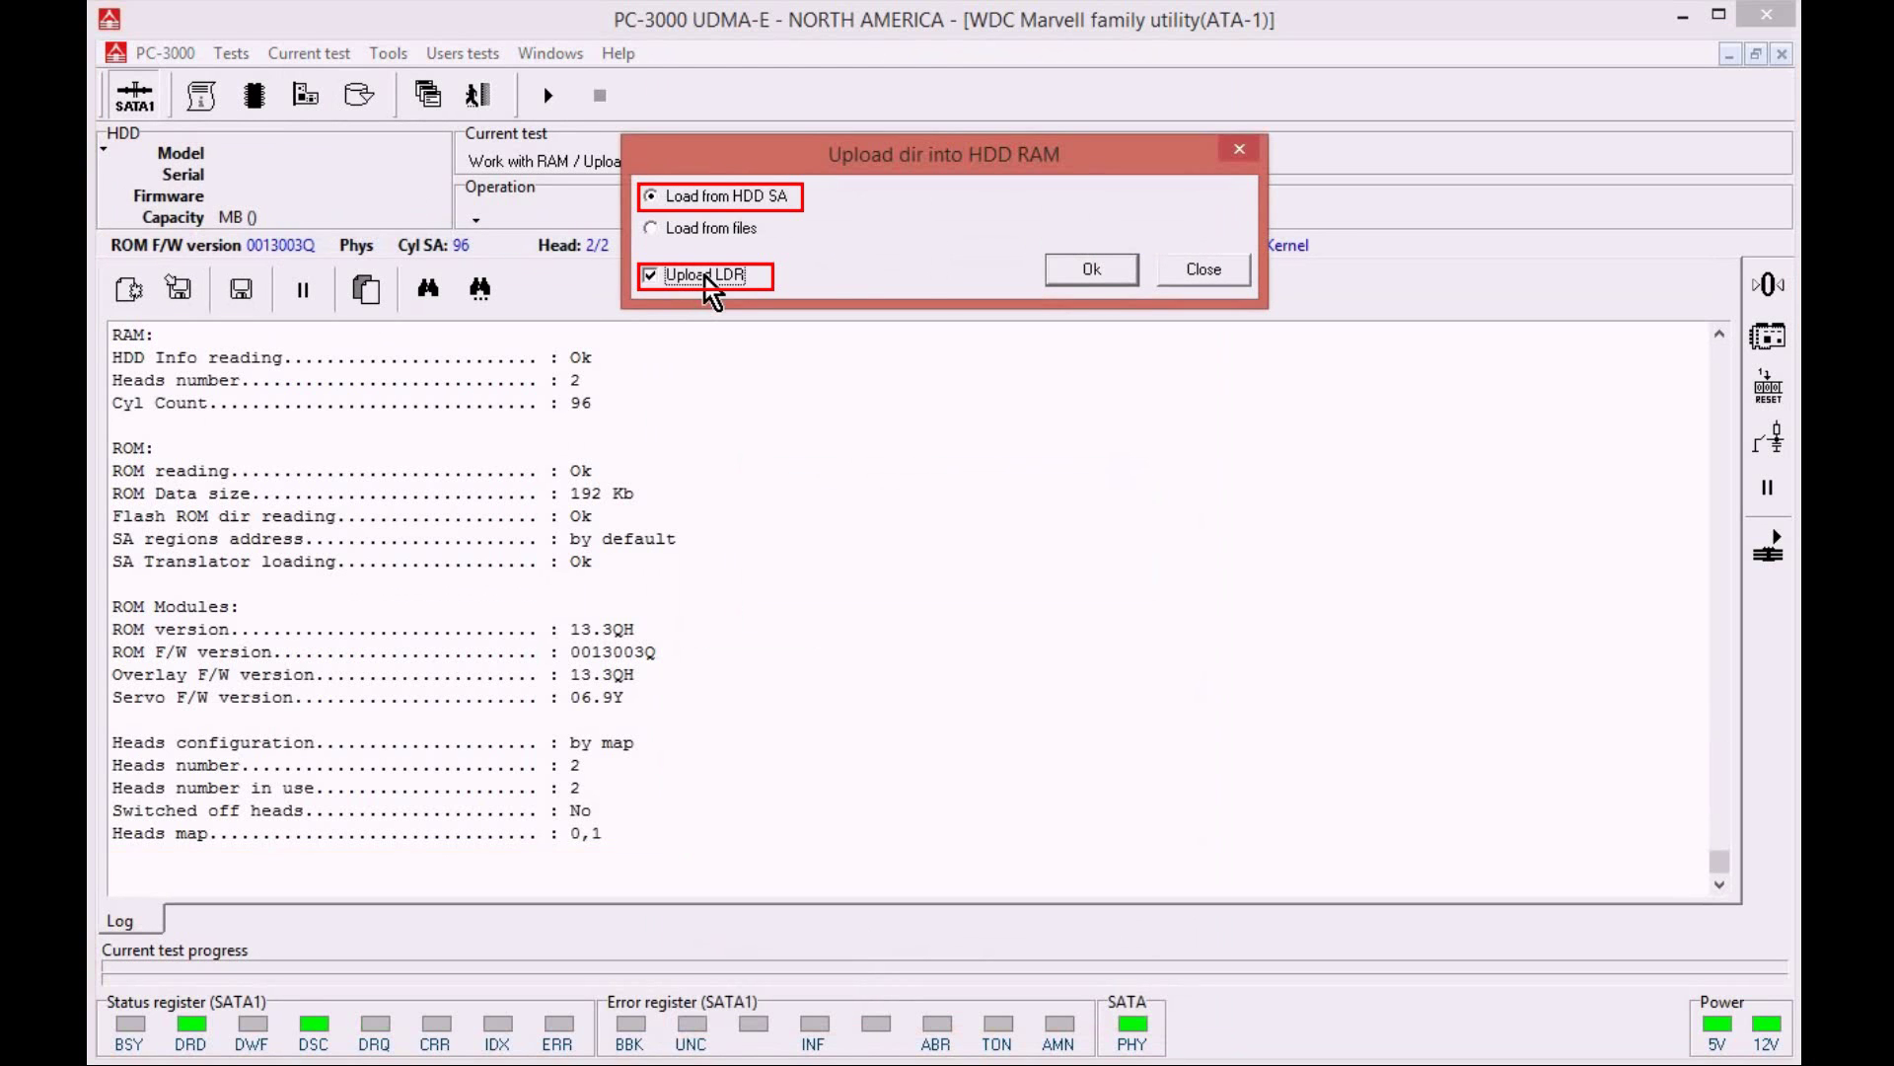
{"action": "left_click", "coordinate": [1113, 277]}
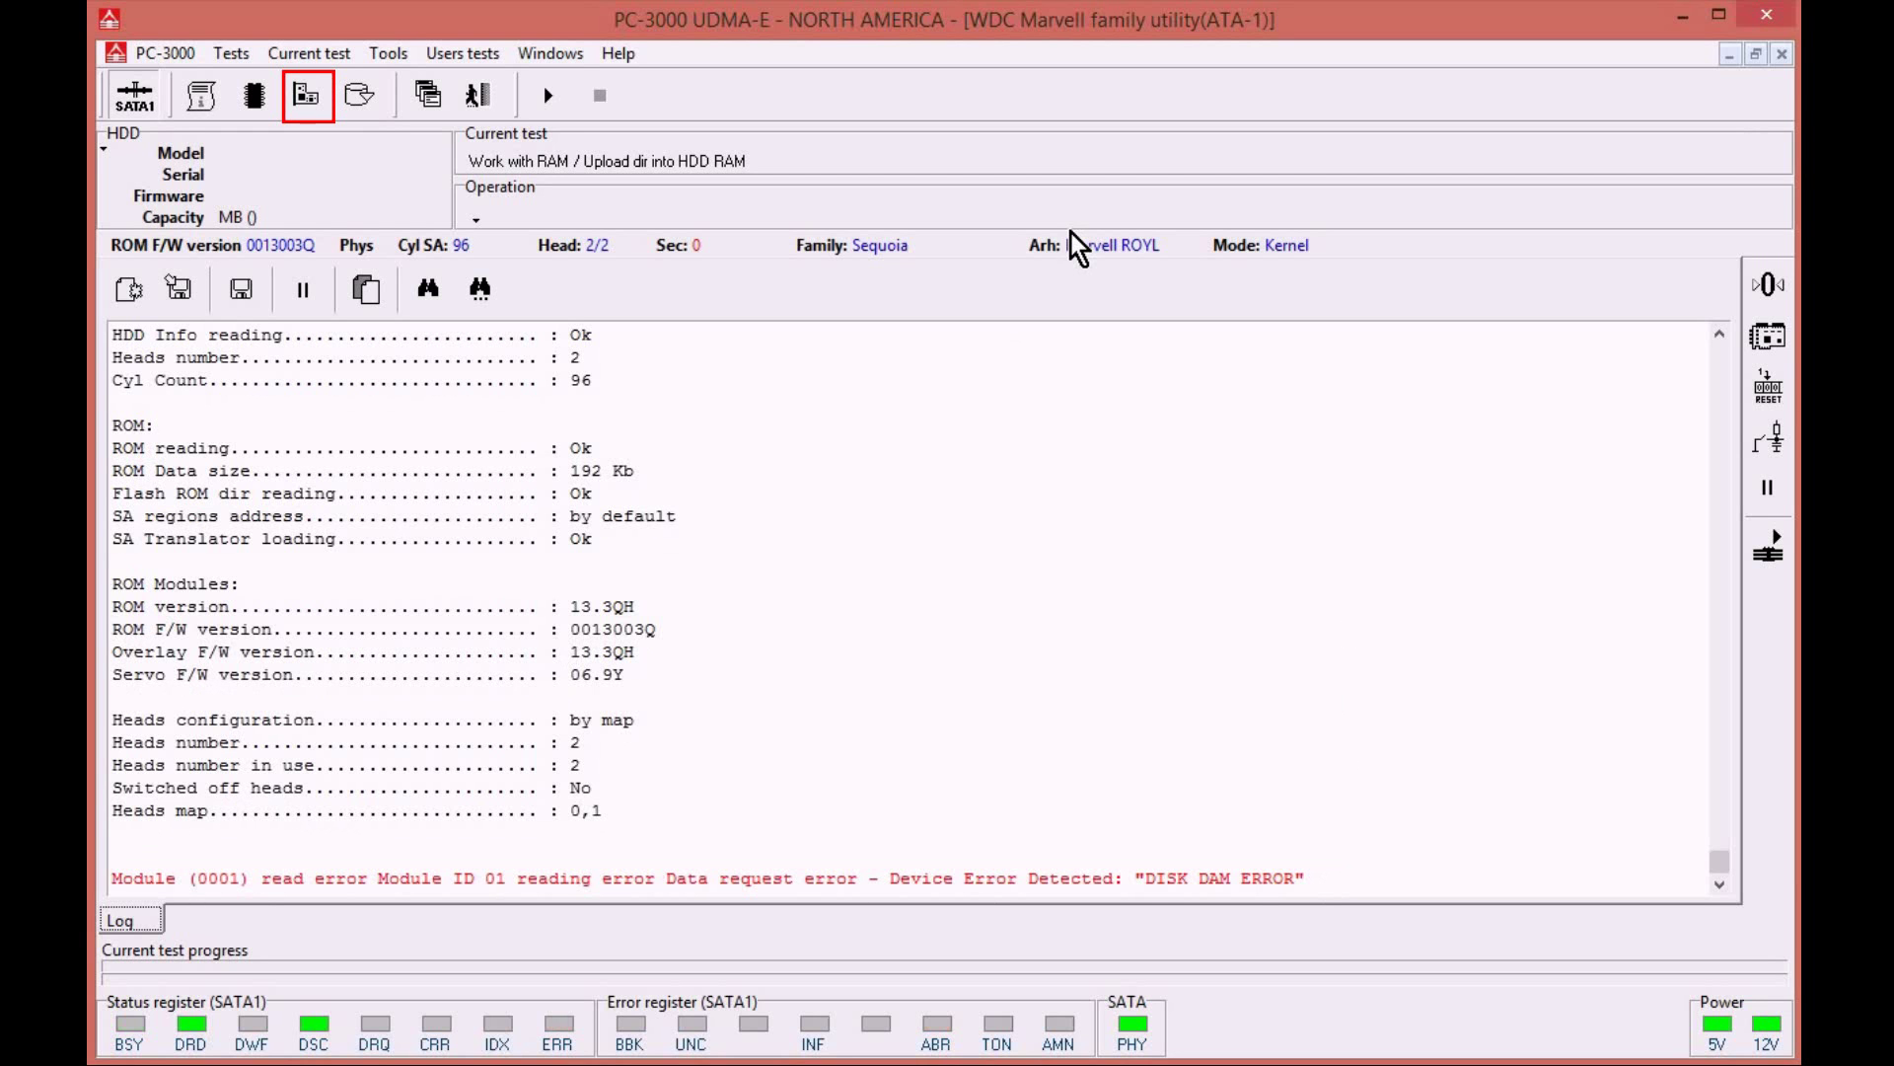
- Load 11.rpm as permanent overlay from the SABackup Modules folder of the WDC WD1600AAJS-00PSA0 13.06H13 HDD profile
{"action": "left_click", "coordinate": [308, 93]}
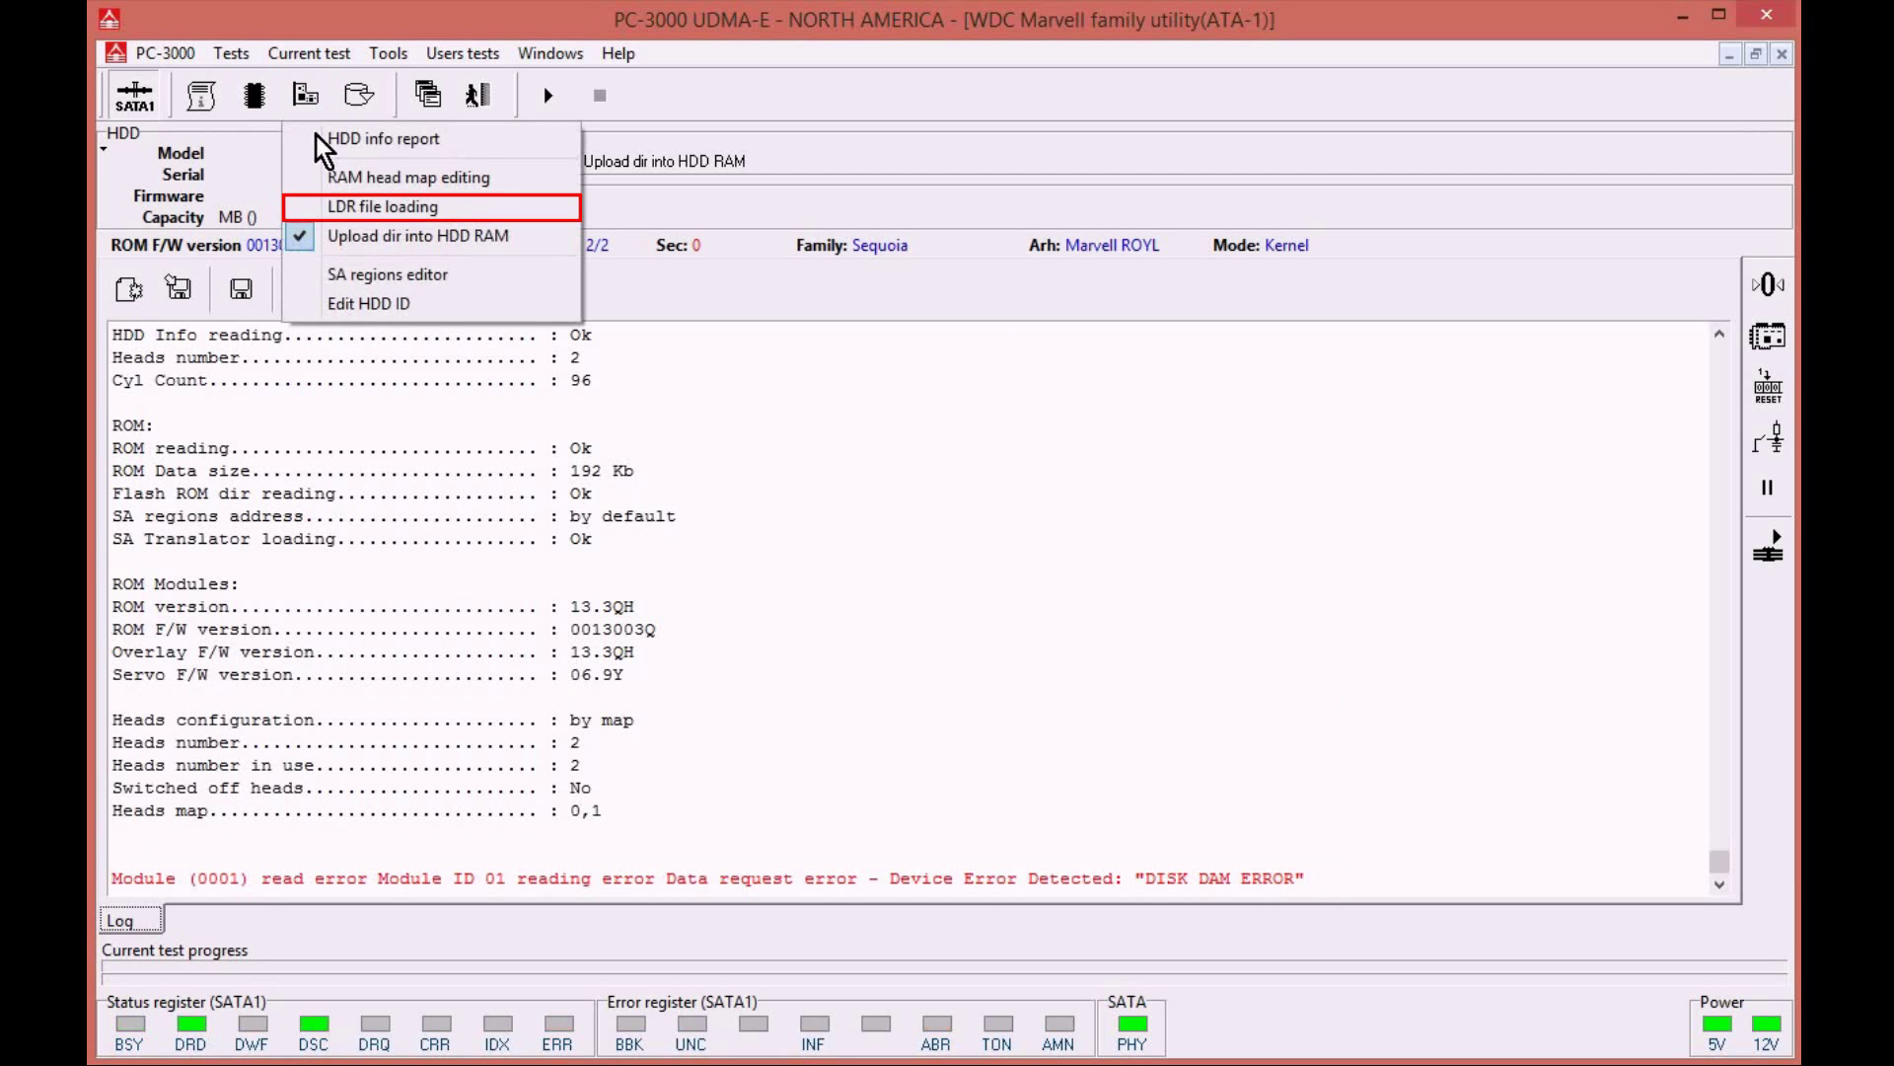
{"action": "left_click", "coordinate": [369, 209]}
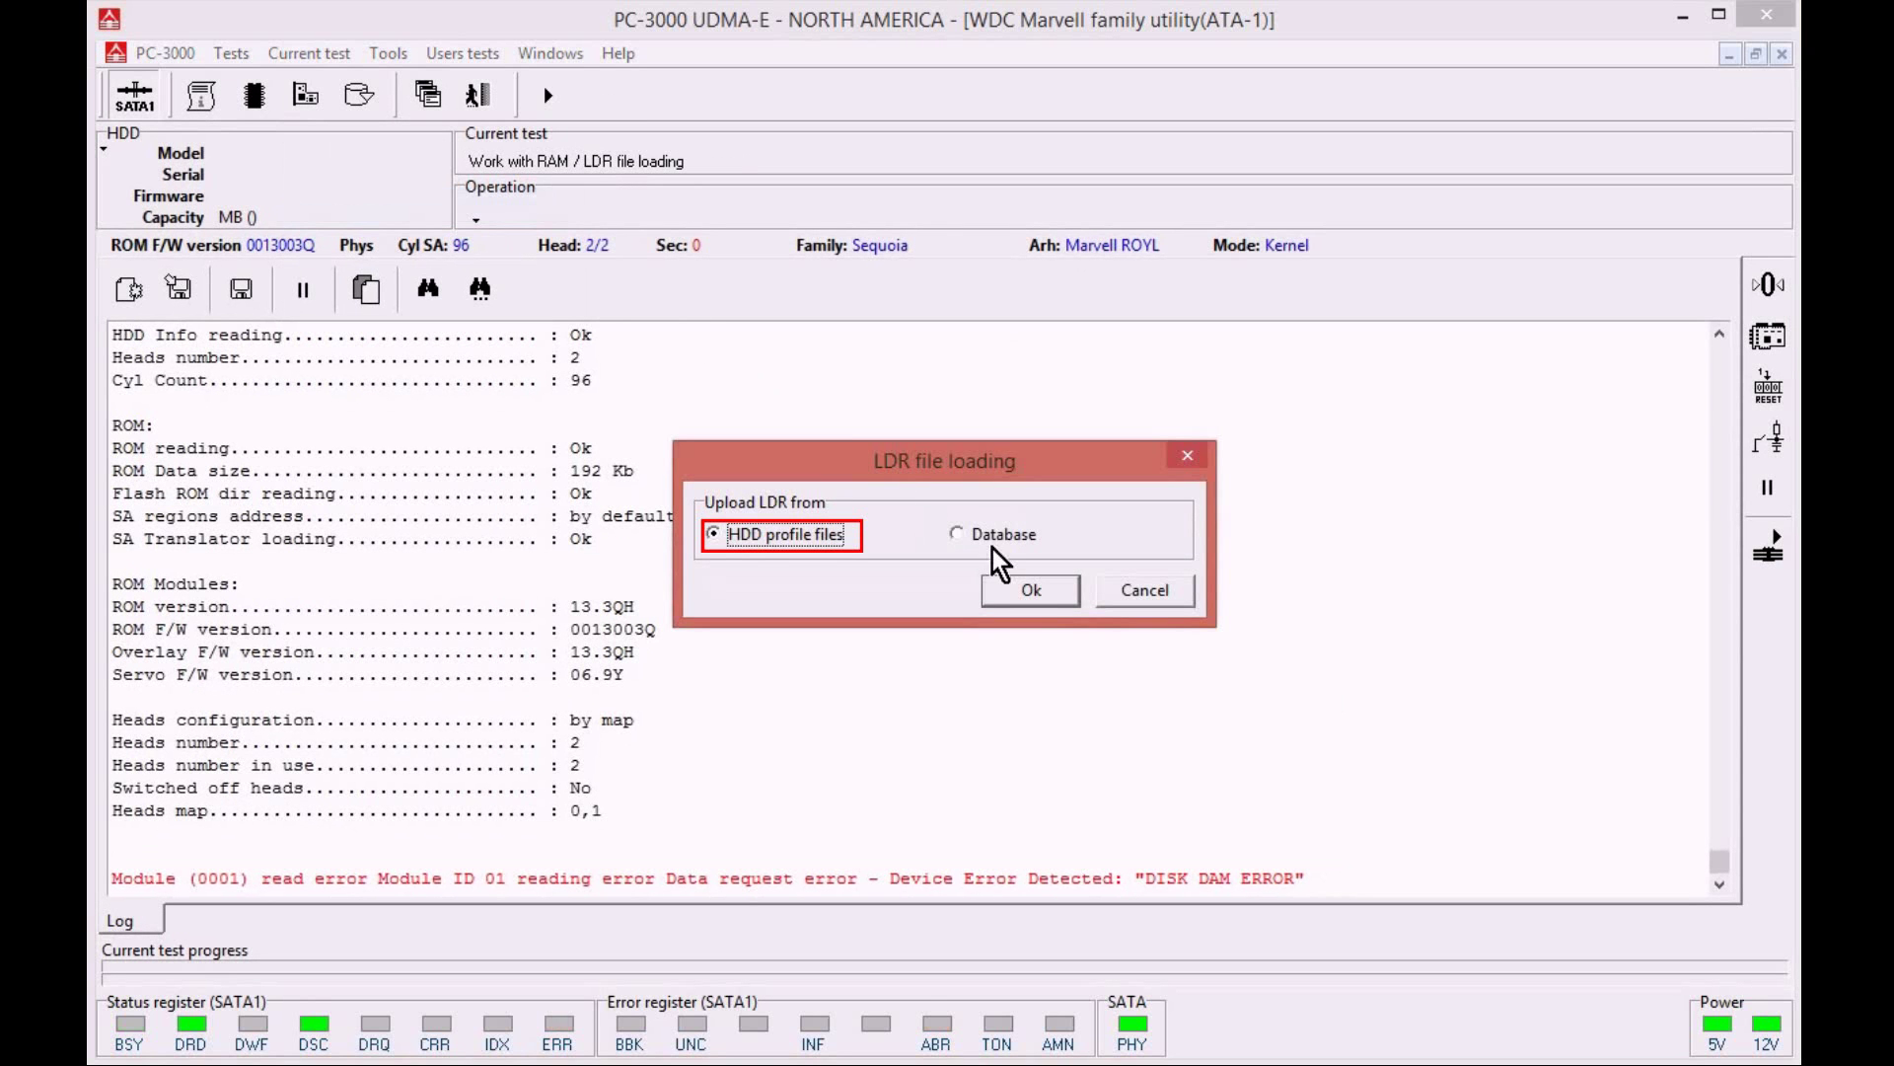
{"action": "left_click", "coordinate": [1031, 591]}
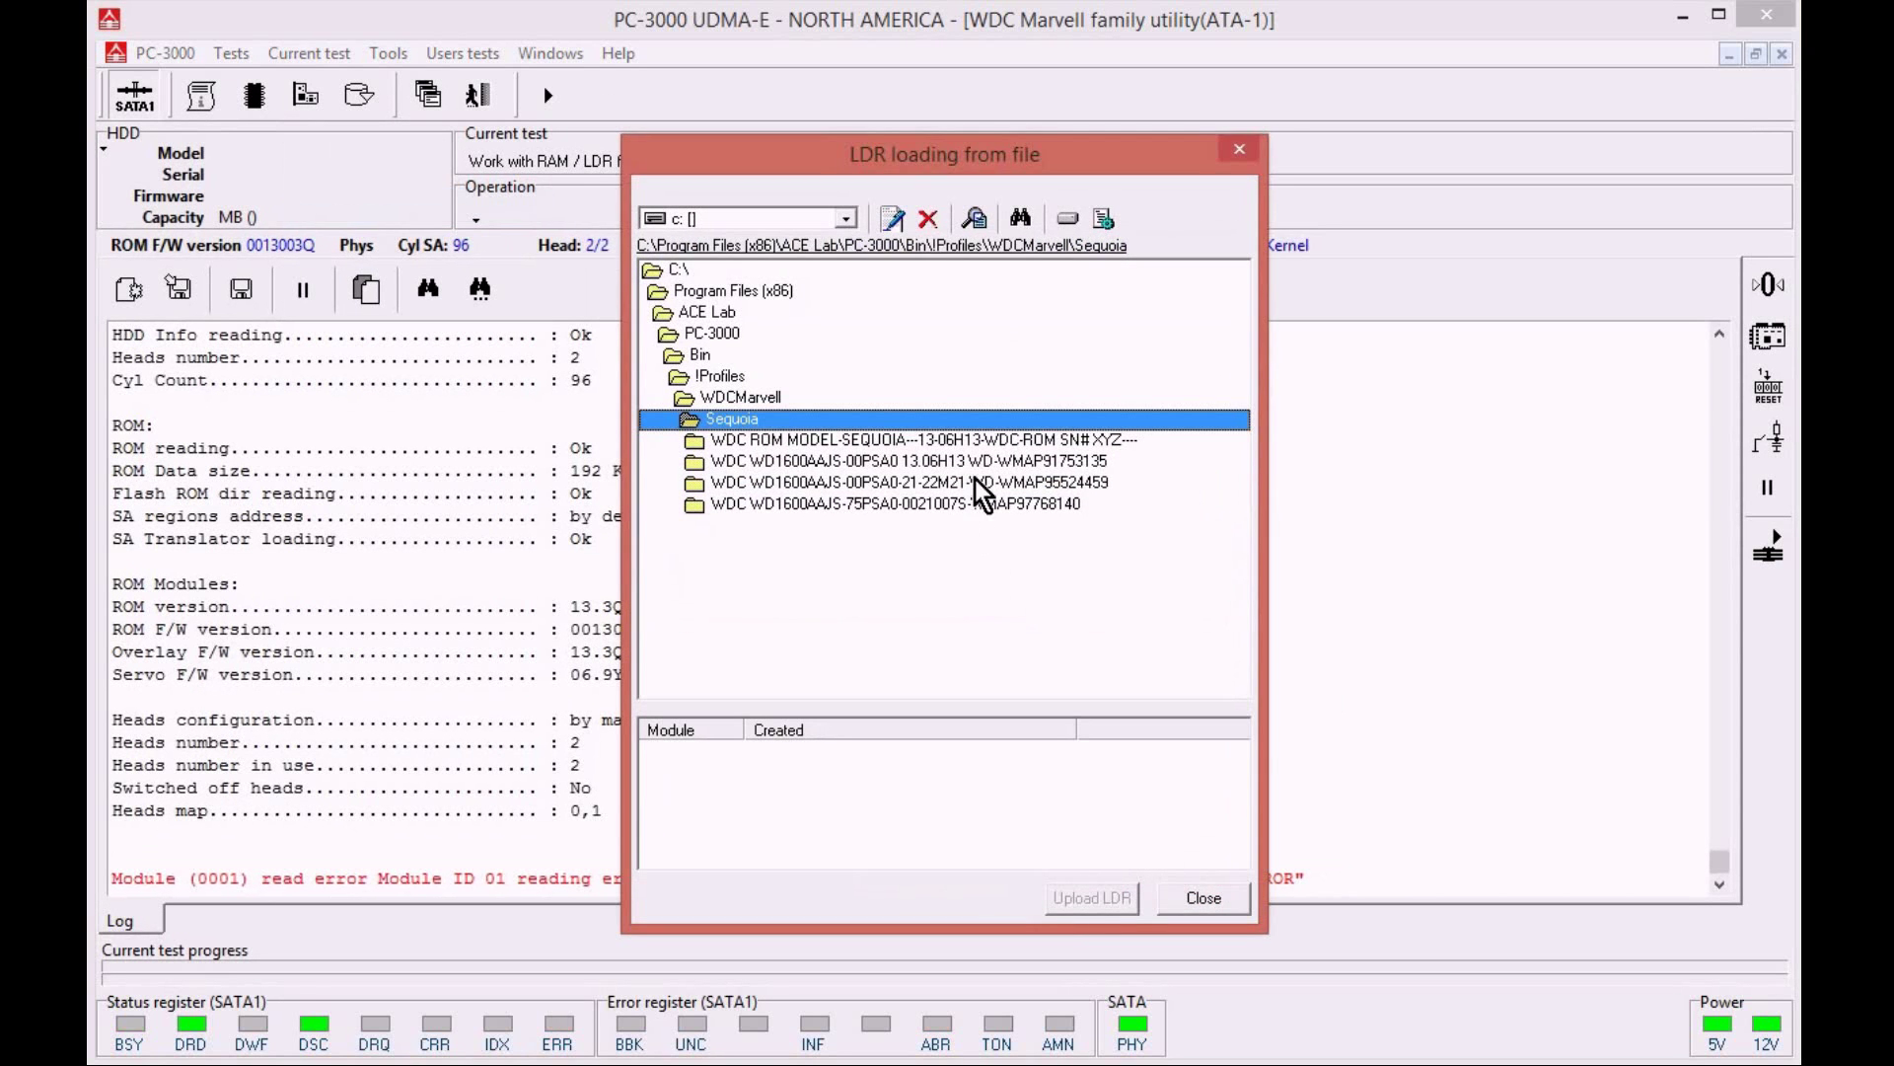
{"action": "left_click", "coordinate": [926, 461]}
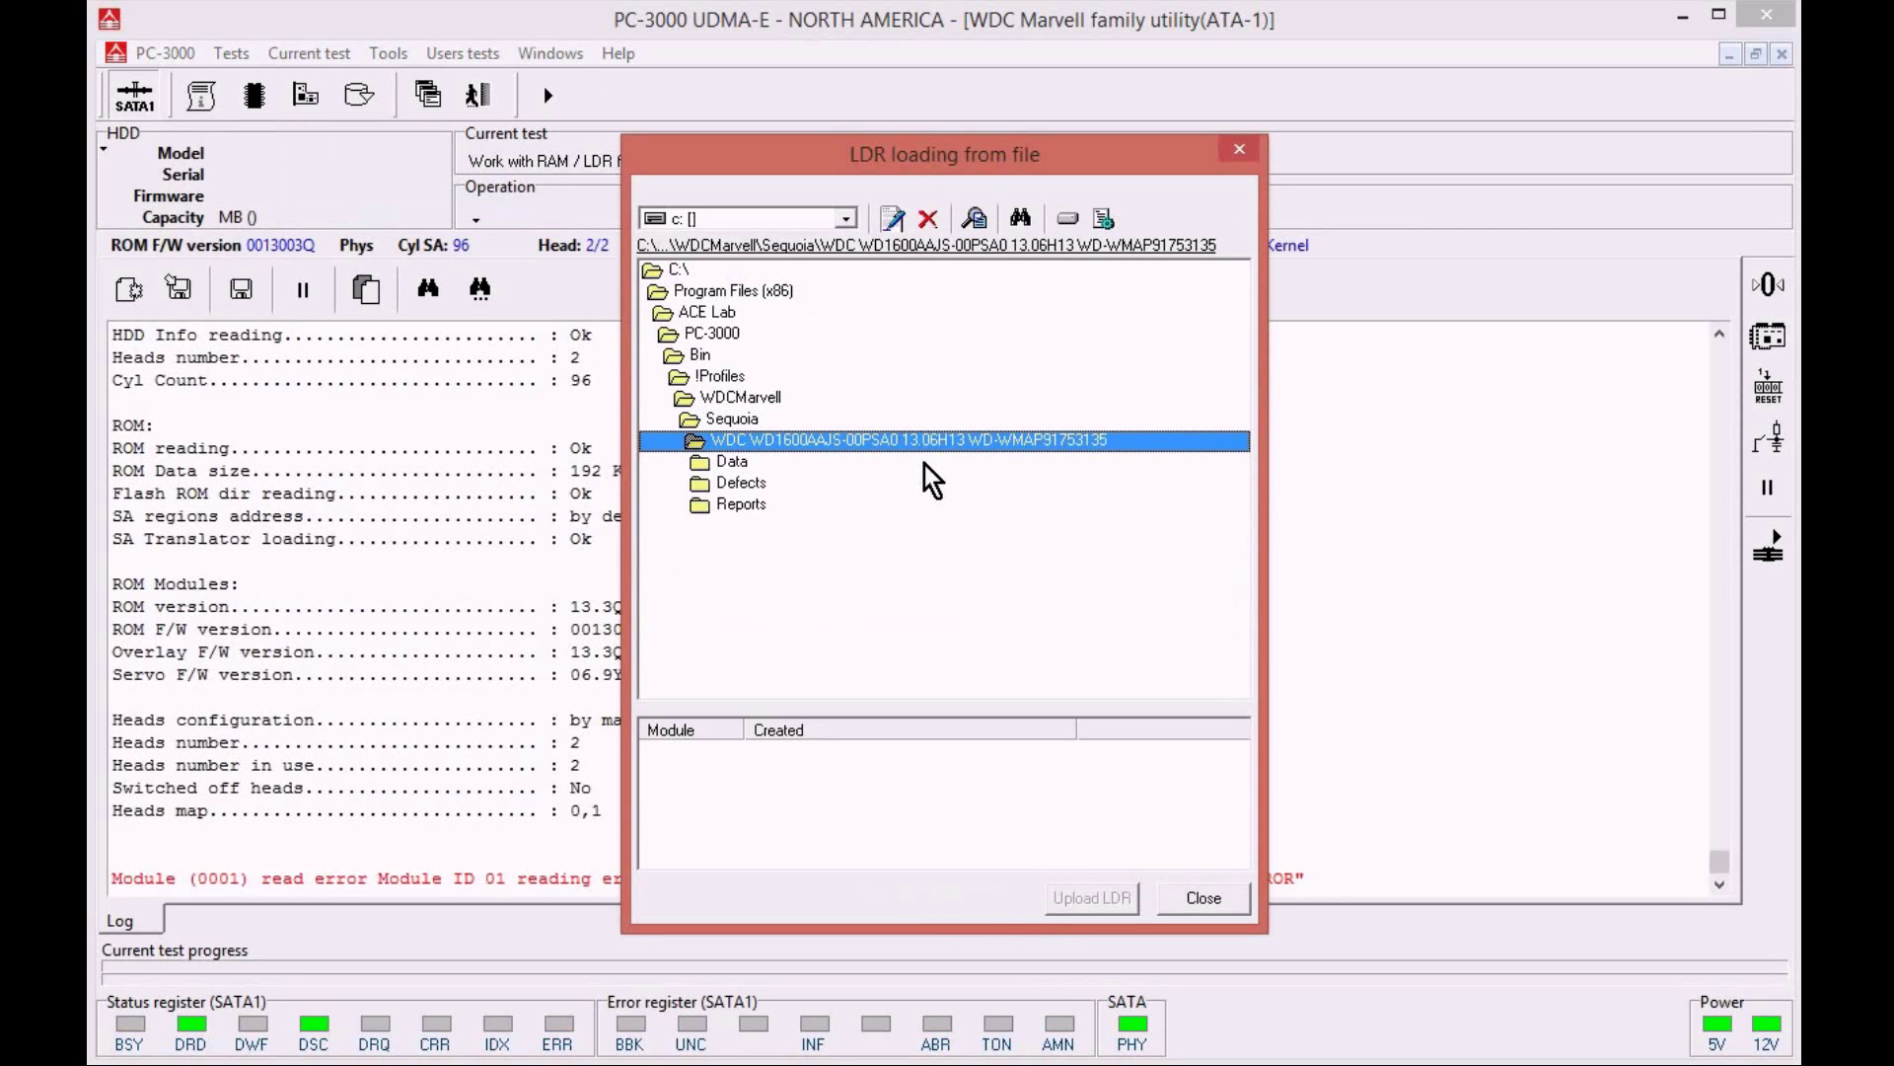
{"action": "left_click", "coordinate": [719, 464]}
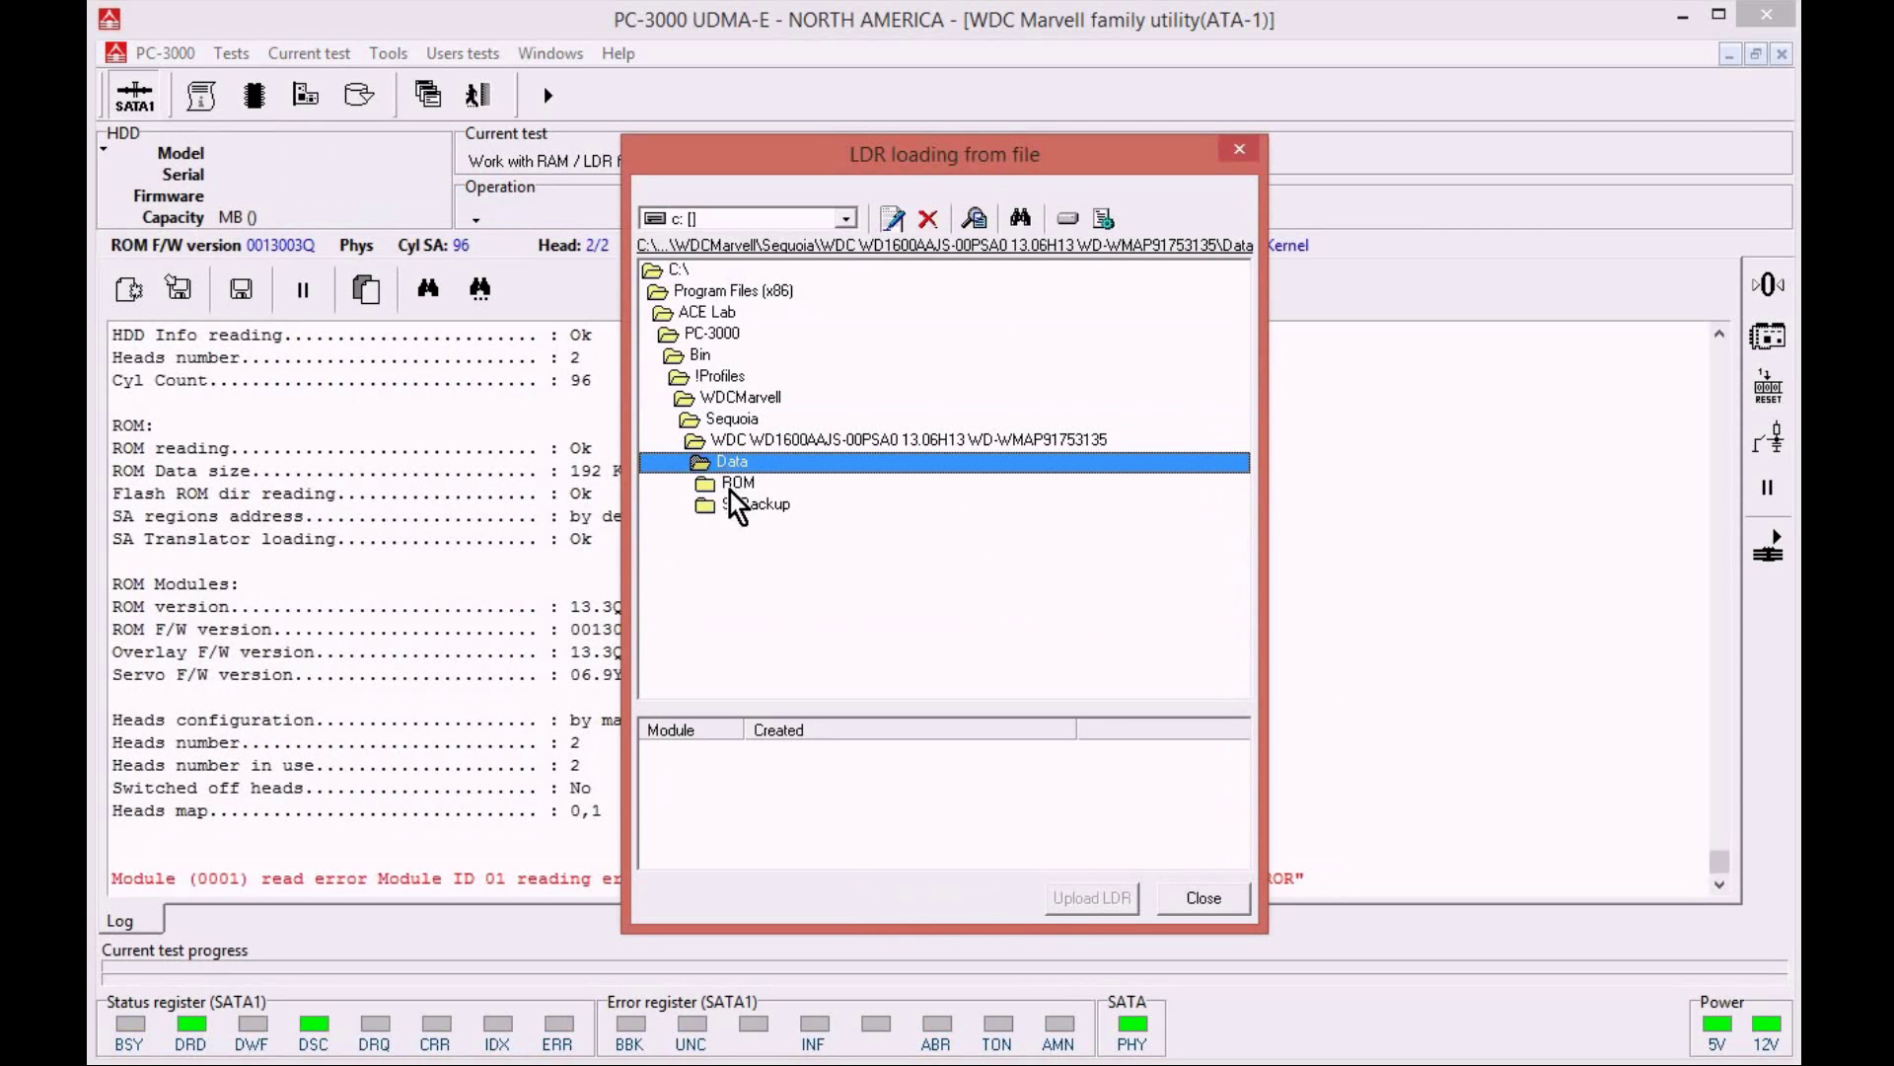
{"action": "left_click", "coordinate": [743, 508]}
{"action": "left_click", "coordinate": [743, 509]}
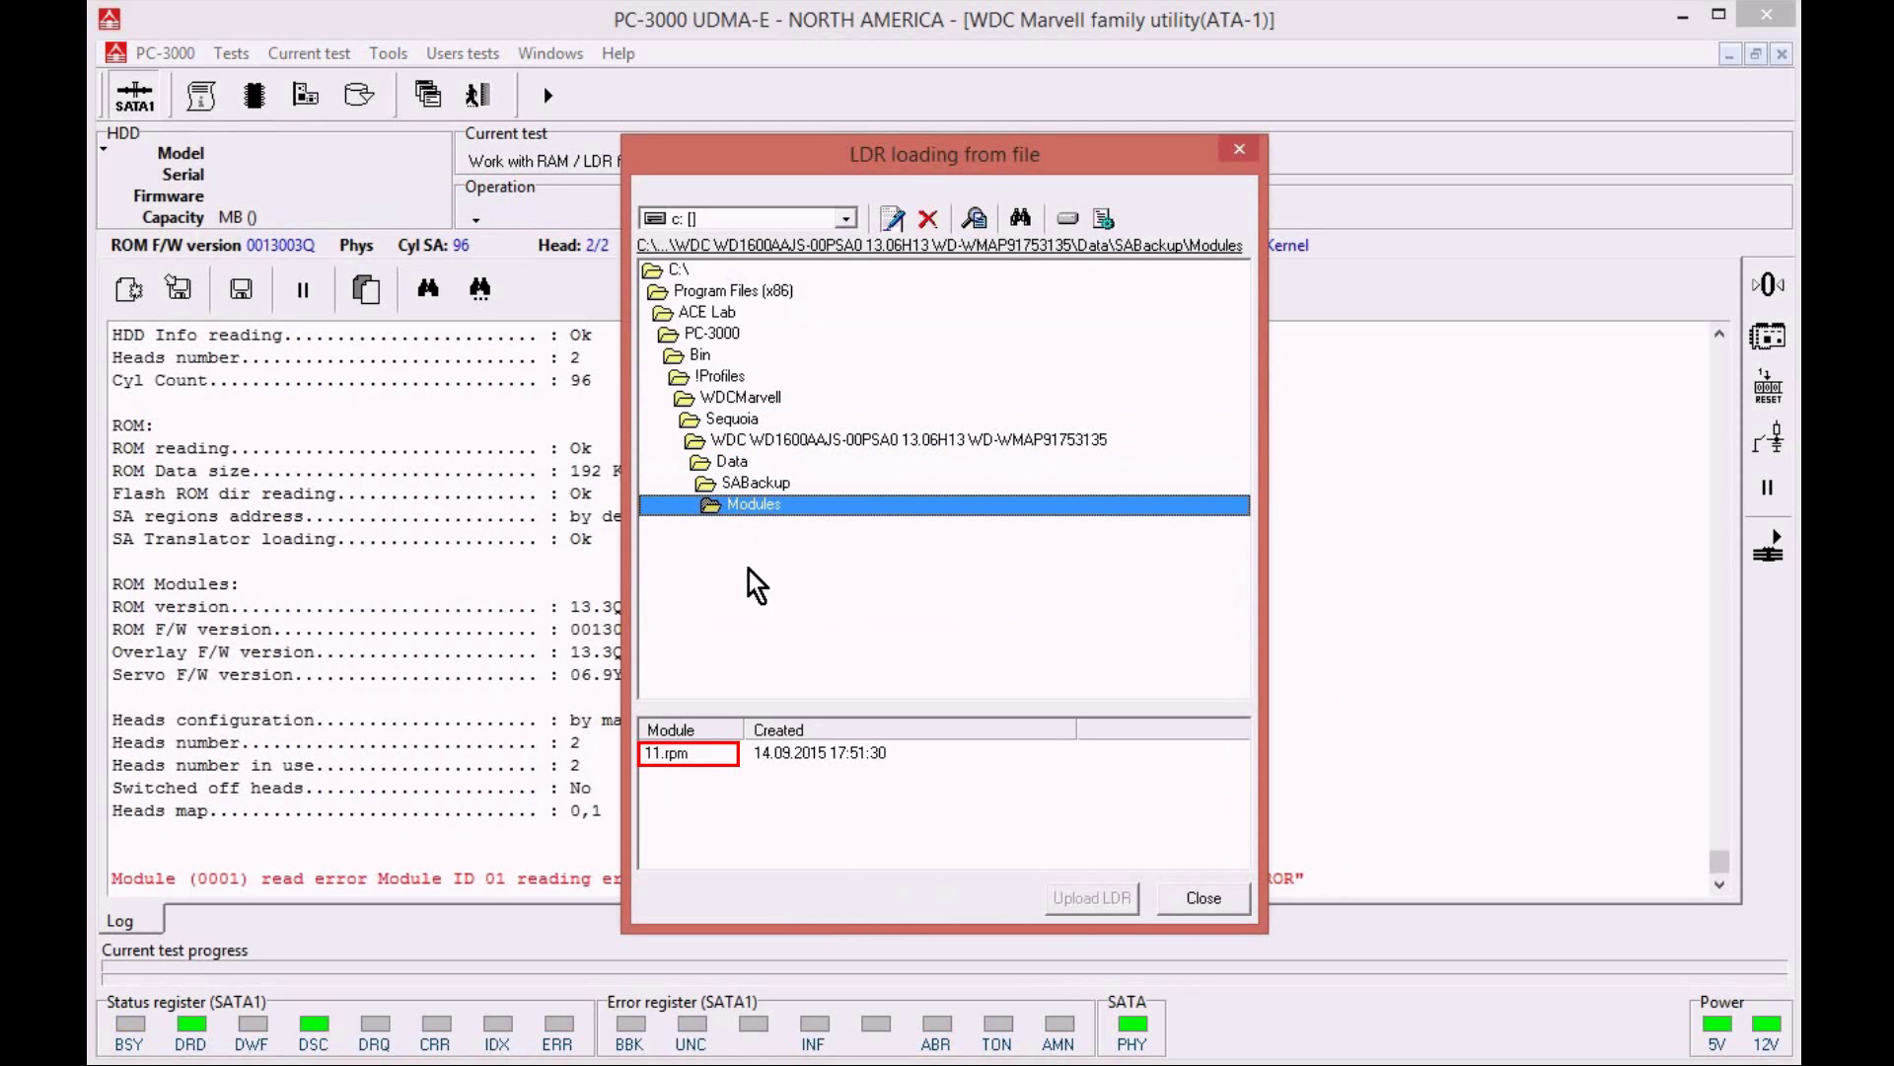
{"action": "right_click", "coordinate": [667, 760]}
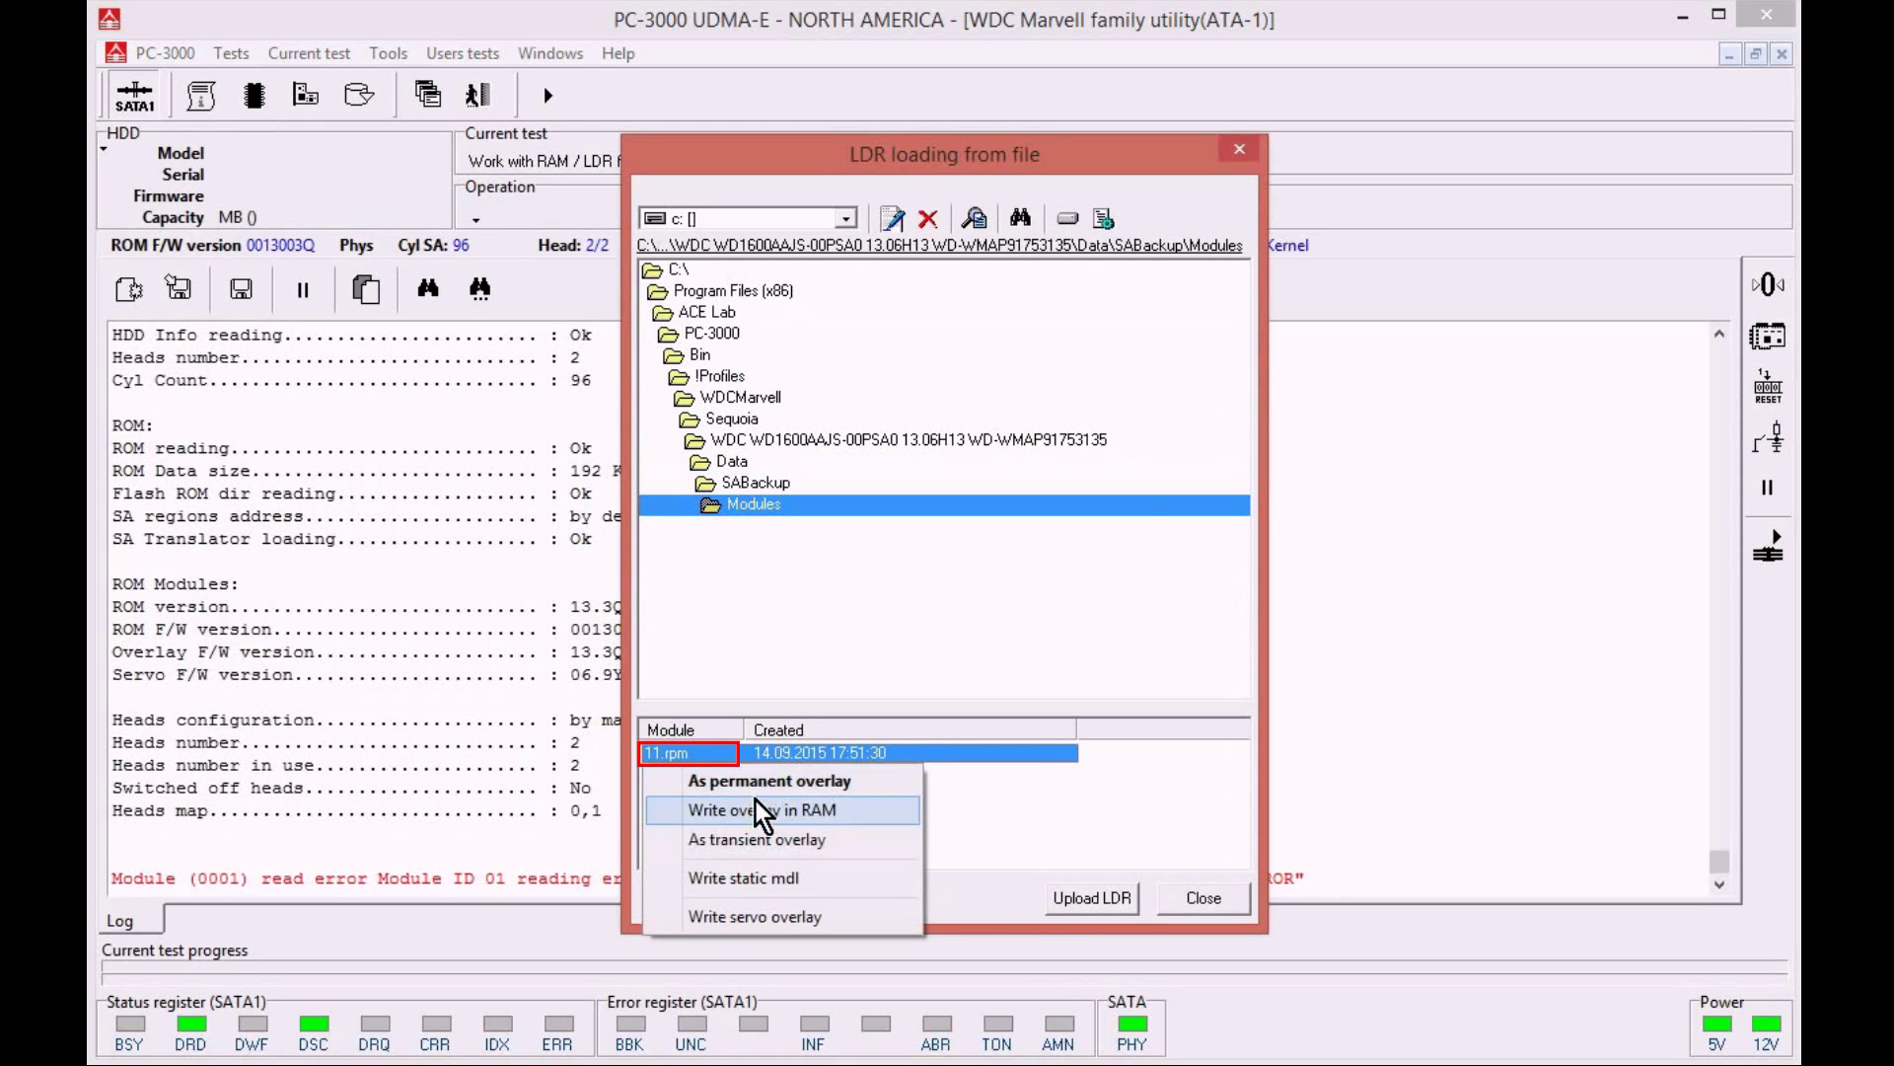
{"action": "left_click", "coordinate": [867, 787]}
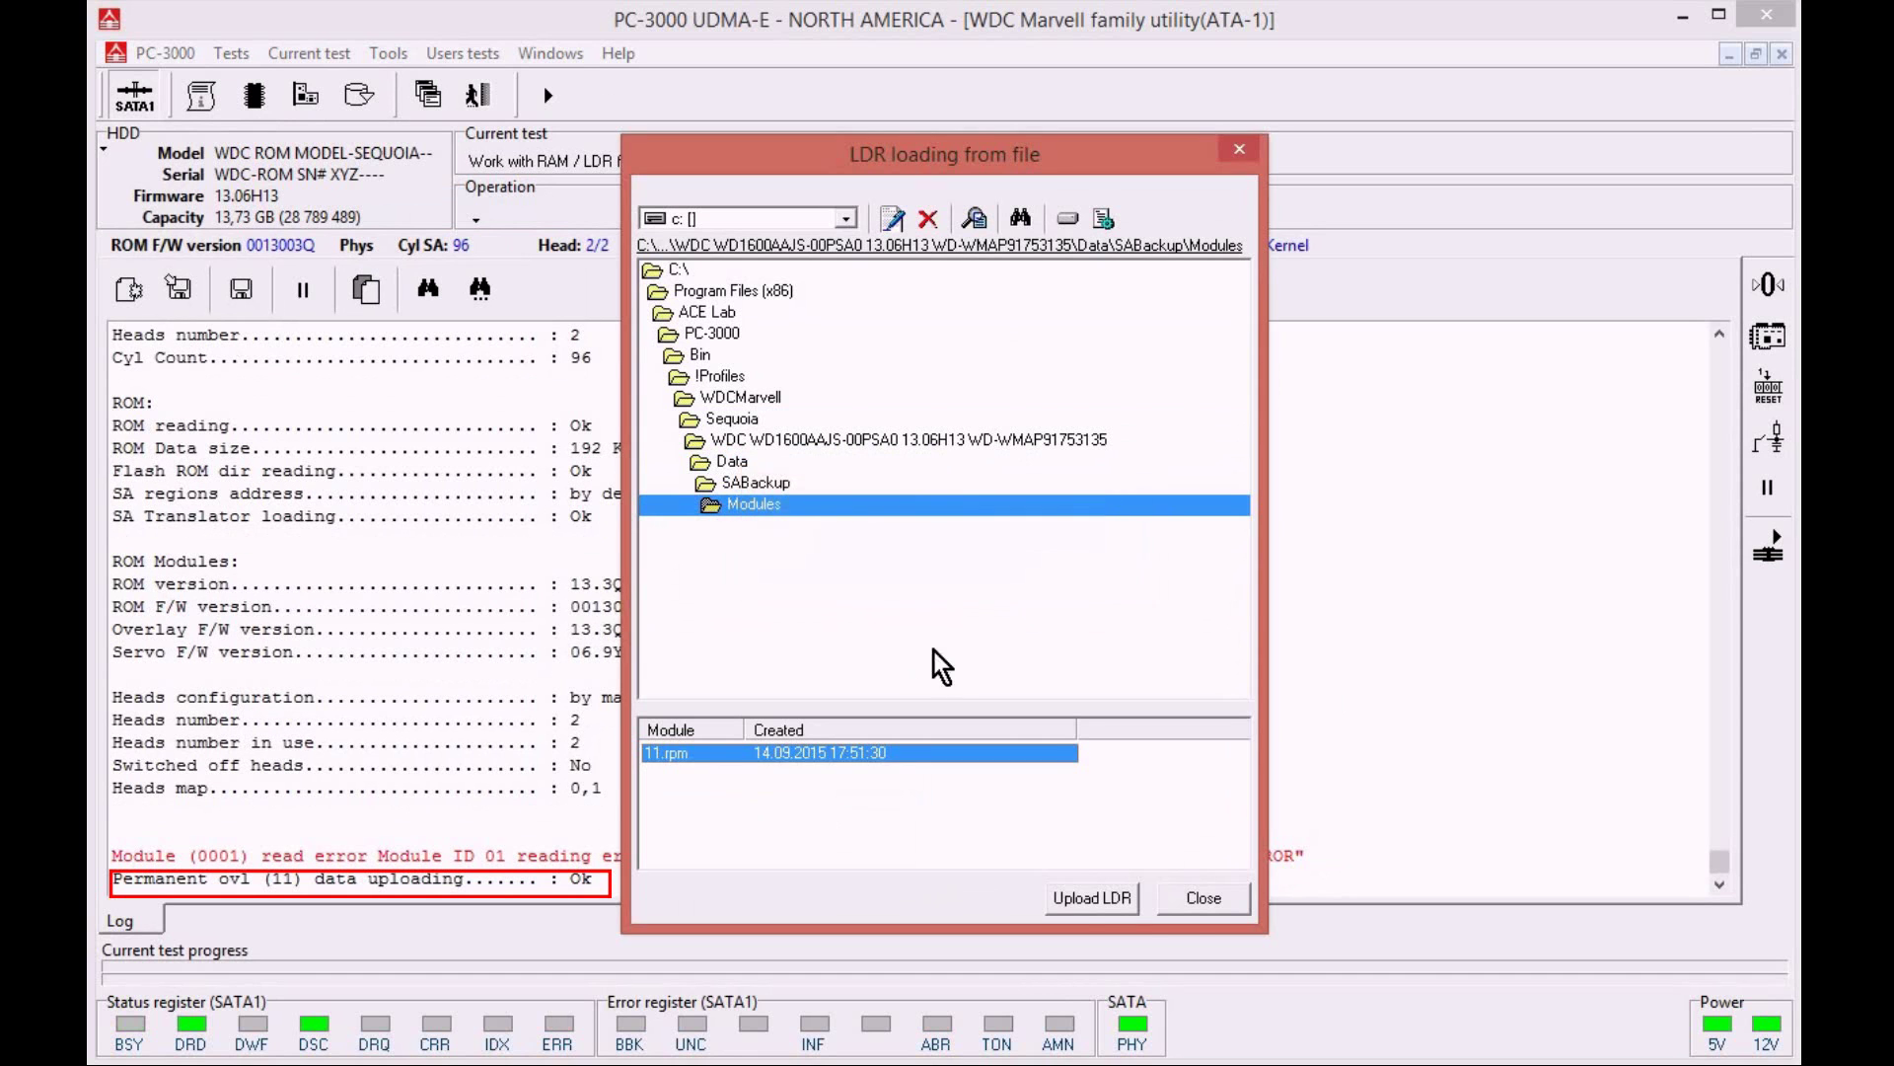
{"action": "left_click", "coordinate": [1196, 900]}
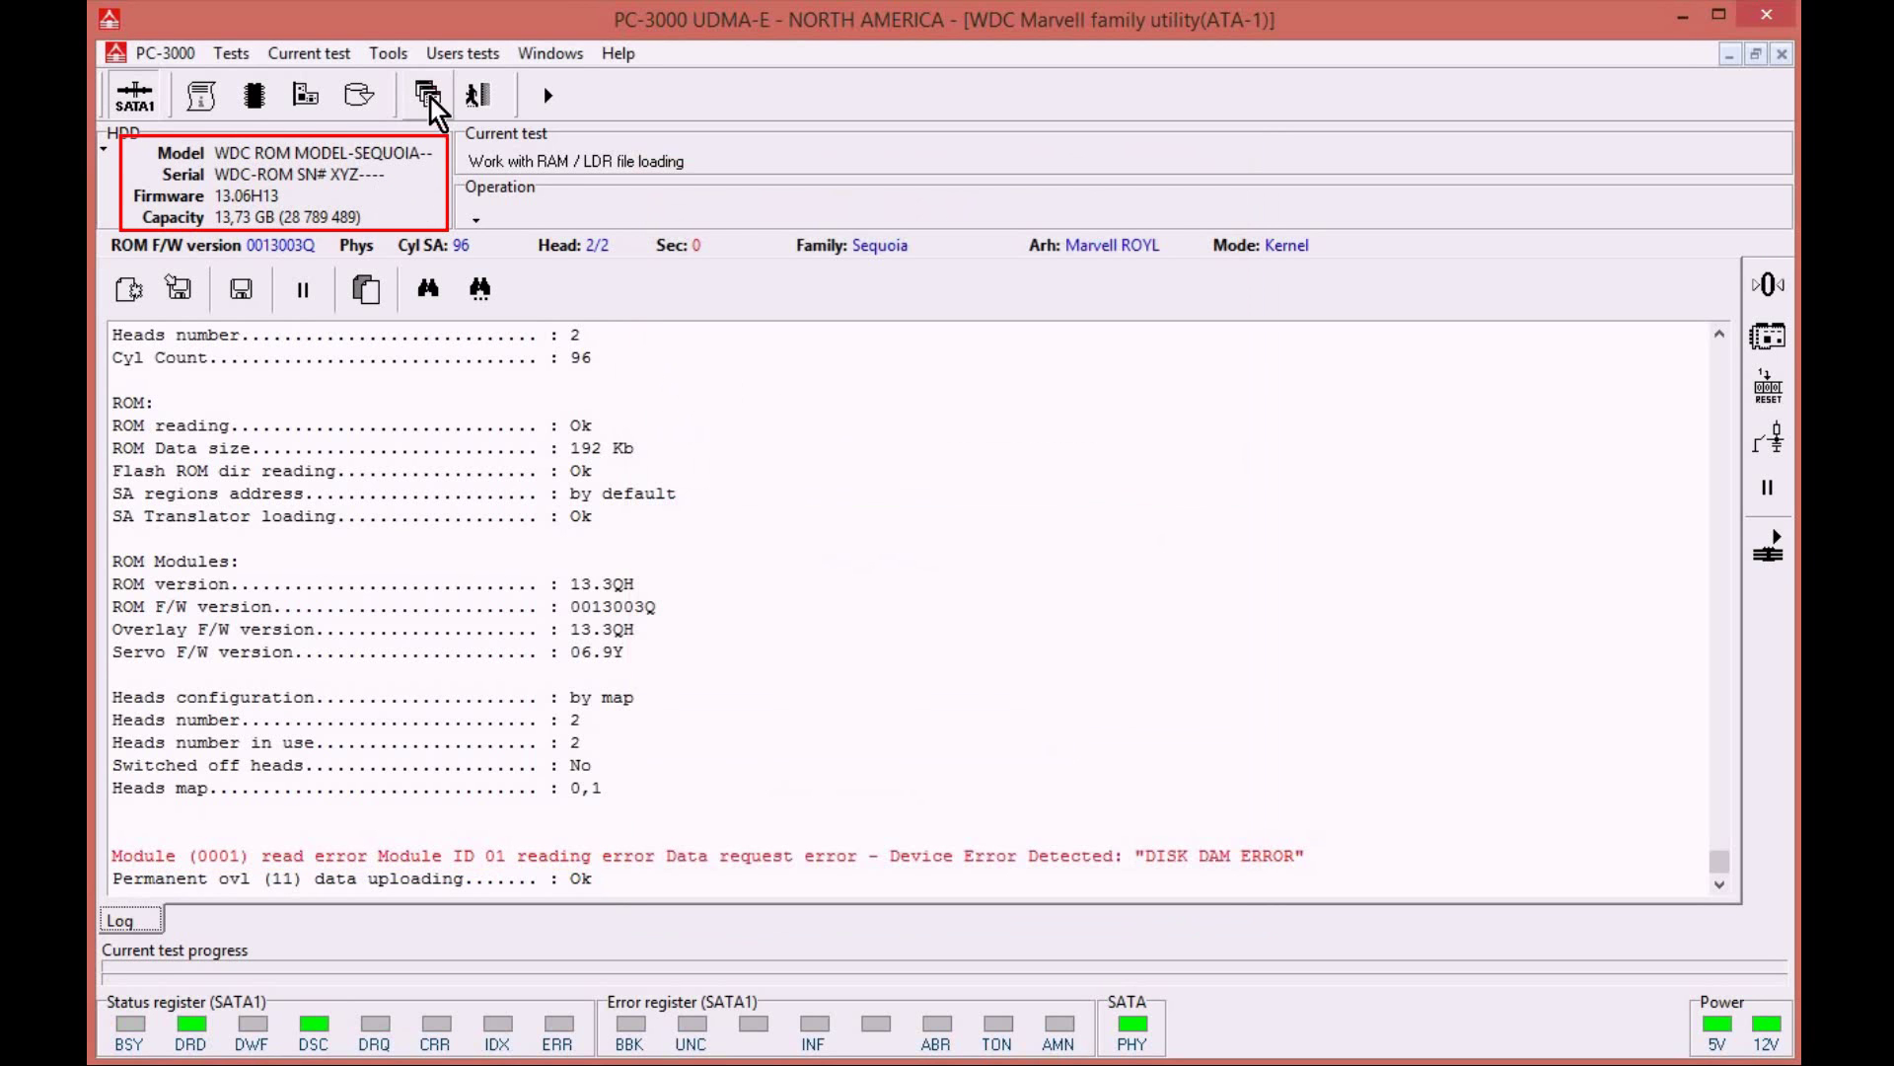
- Try to upload the dir into the HDD RAM from the HDD SA with Upload LDR disabled
{"action": "left_click", "coordinate": [323, 97]}
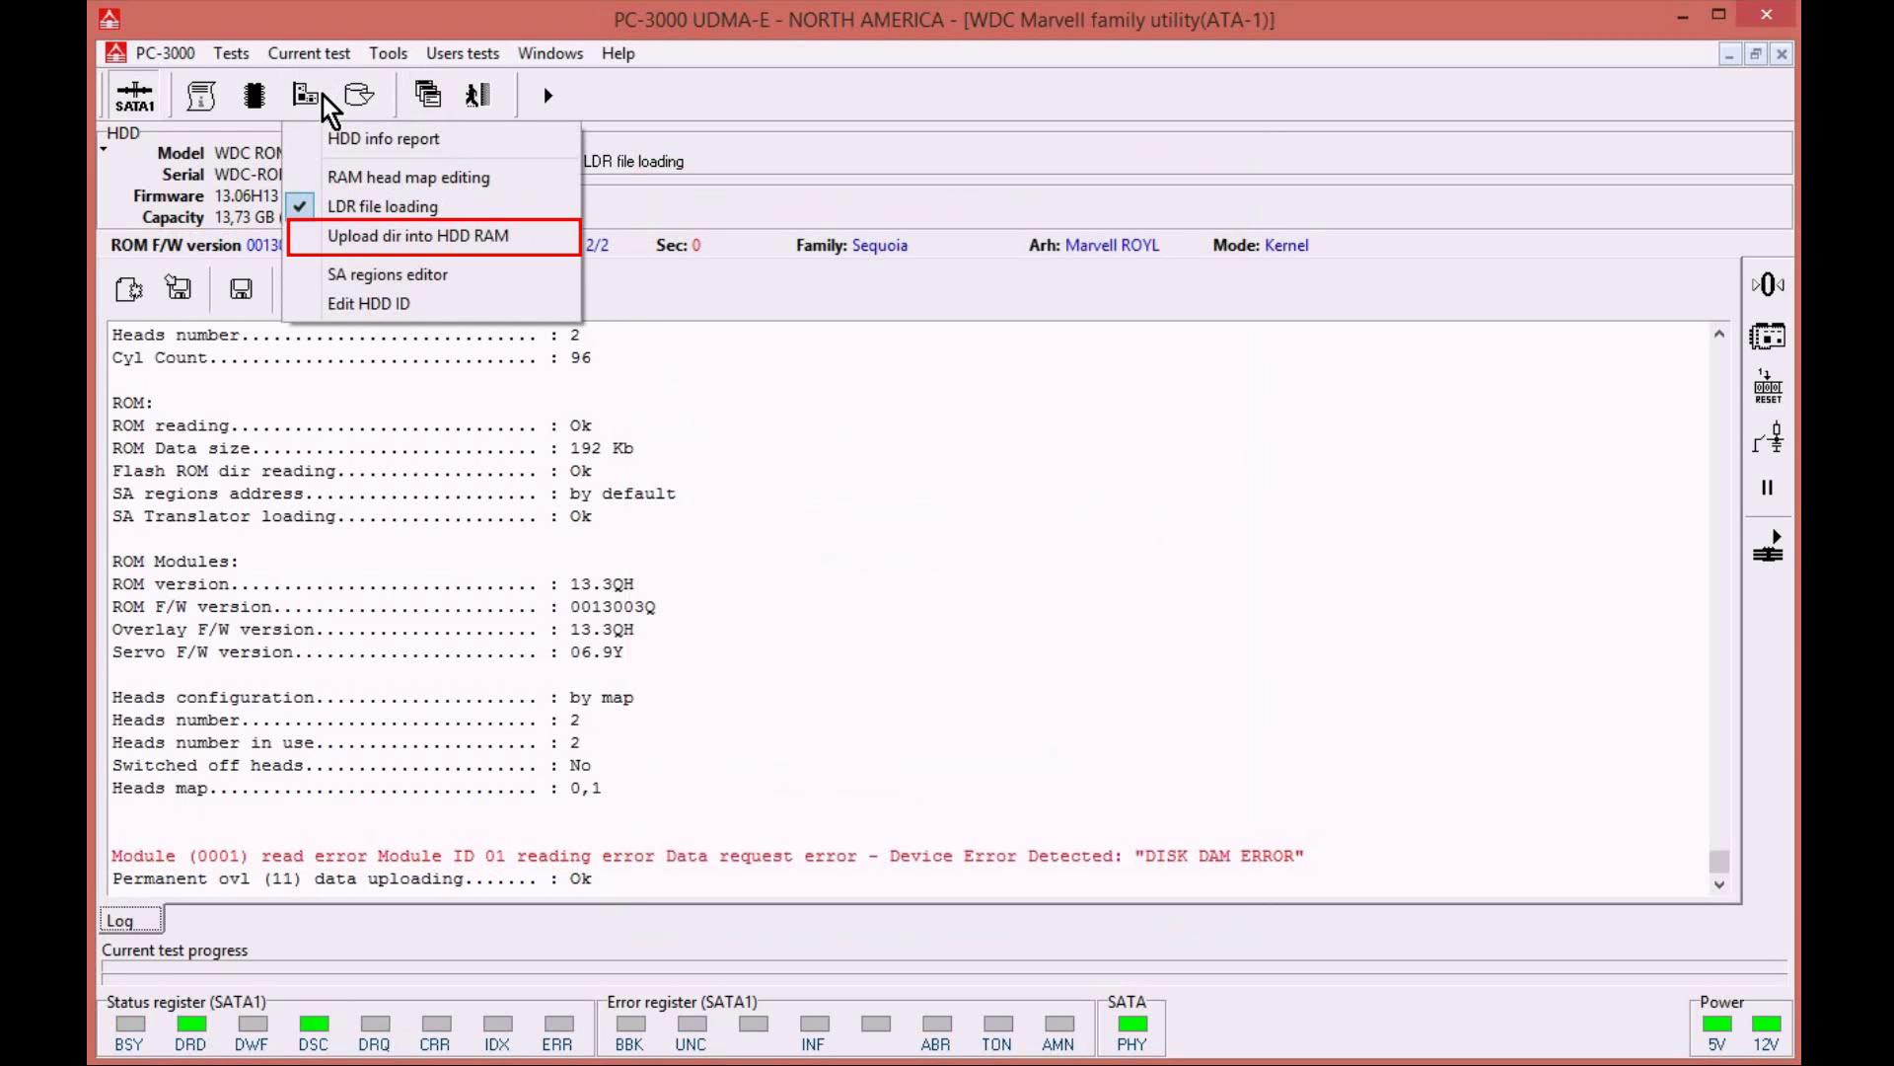
{"action": "left_click", "coordinate": [362, 237]}
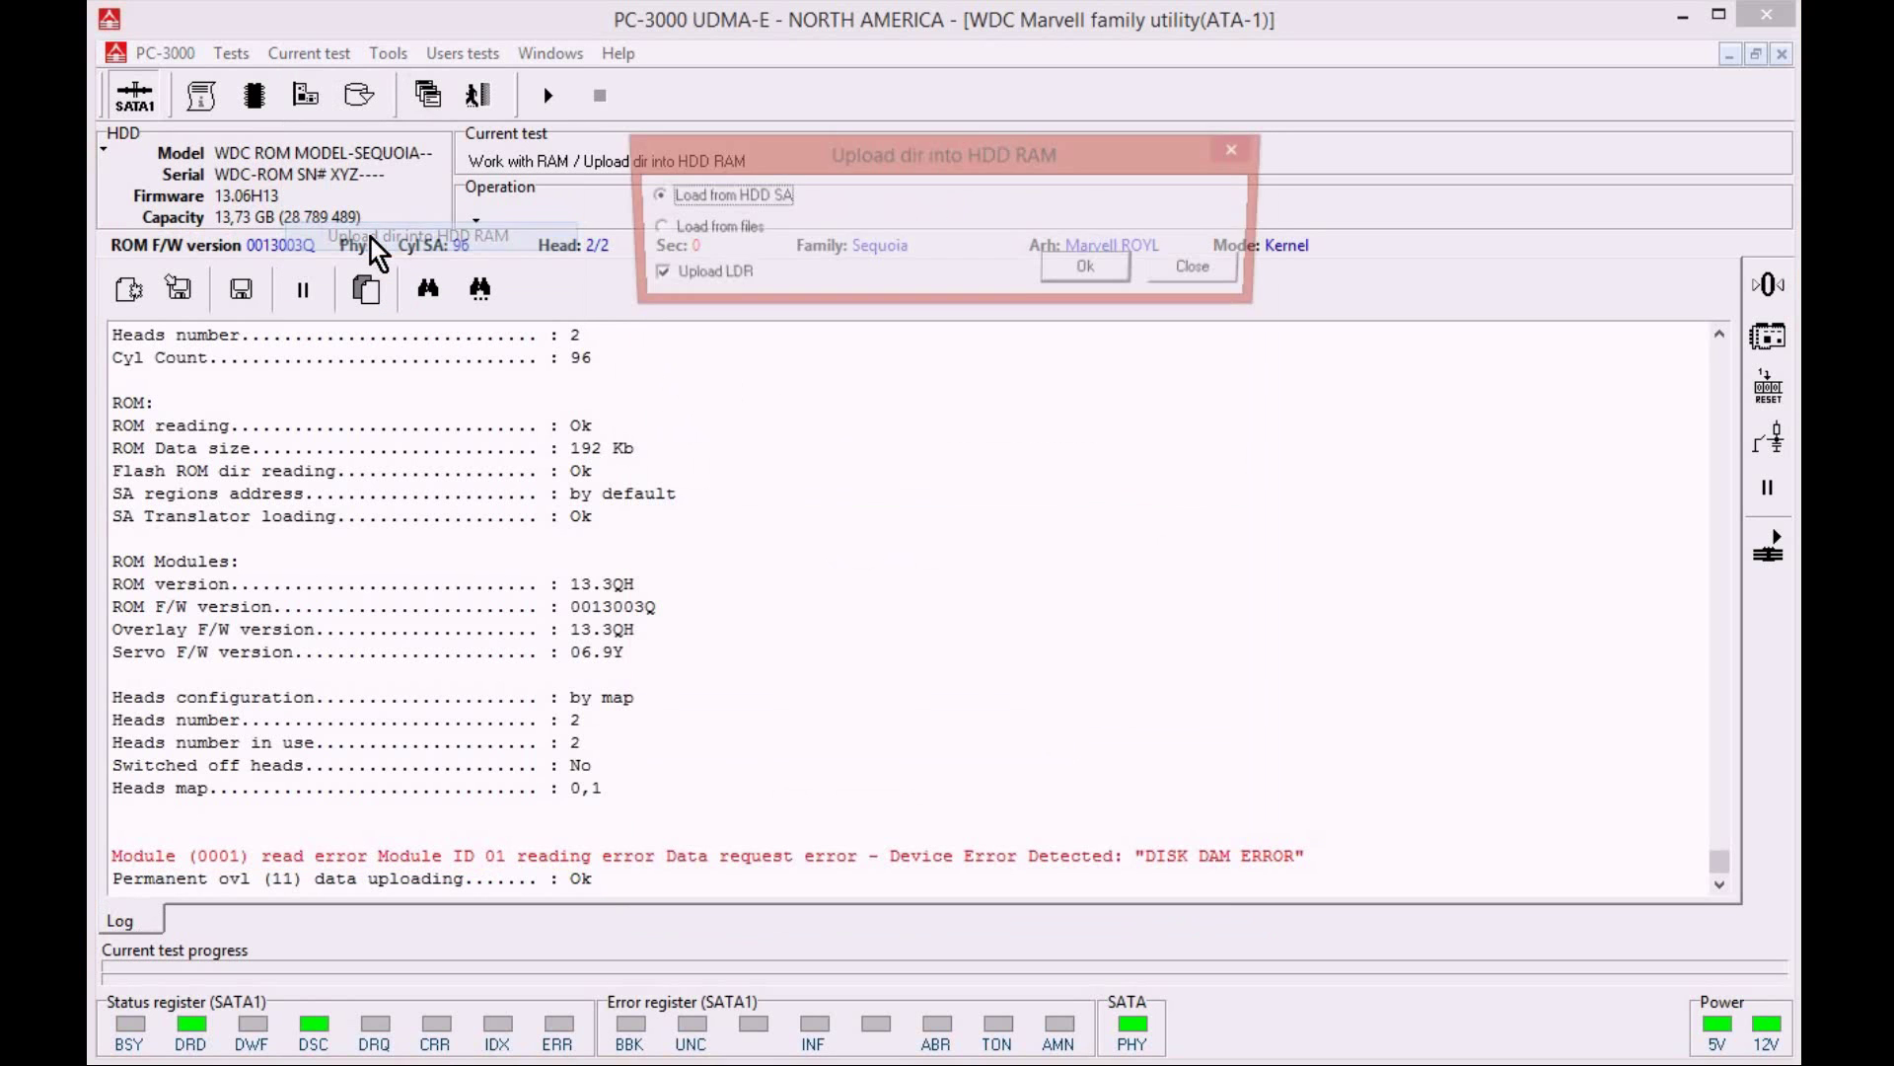
{"action": "left_click", "coordinate": [649, 280]}
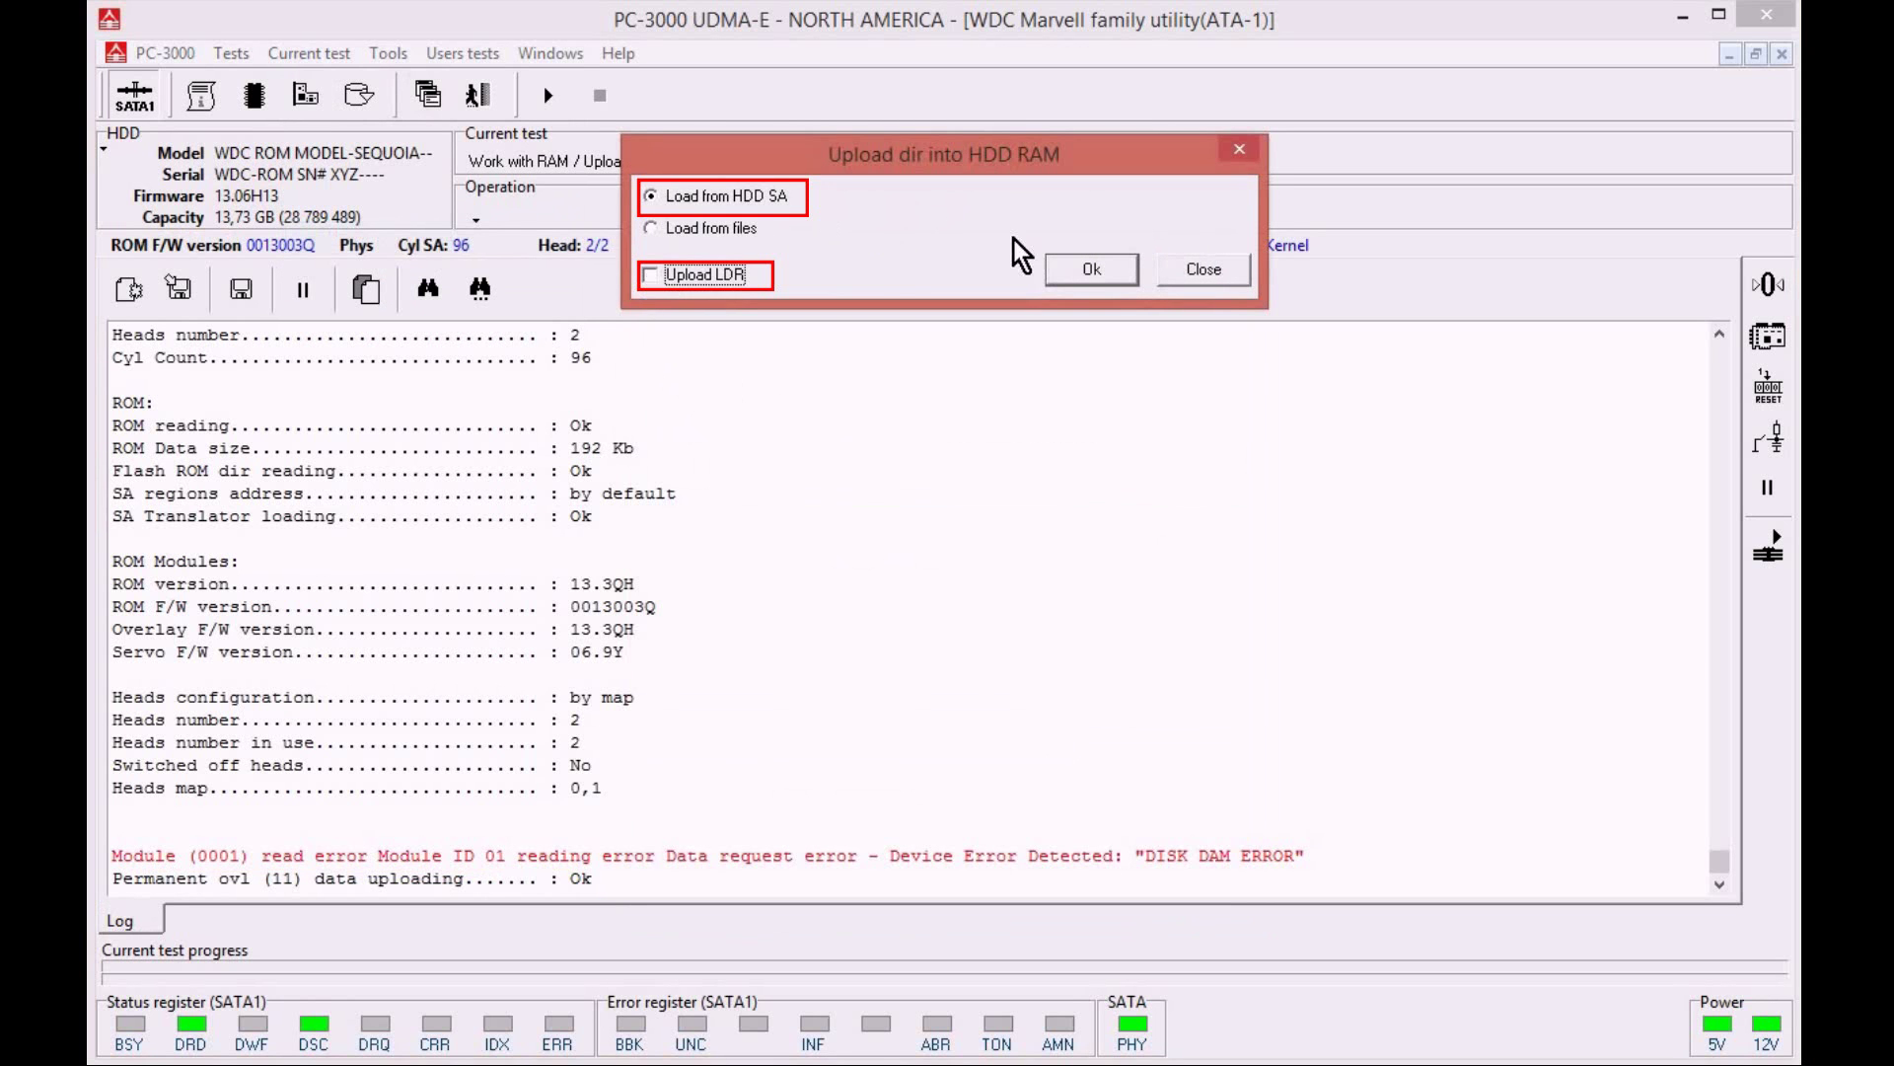
{"action": "left_click", "coordinate": [1115, 280]}
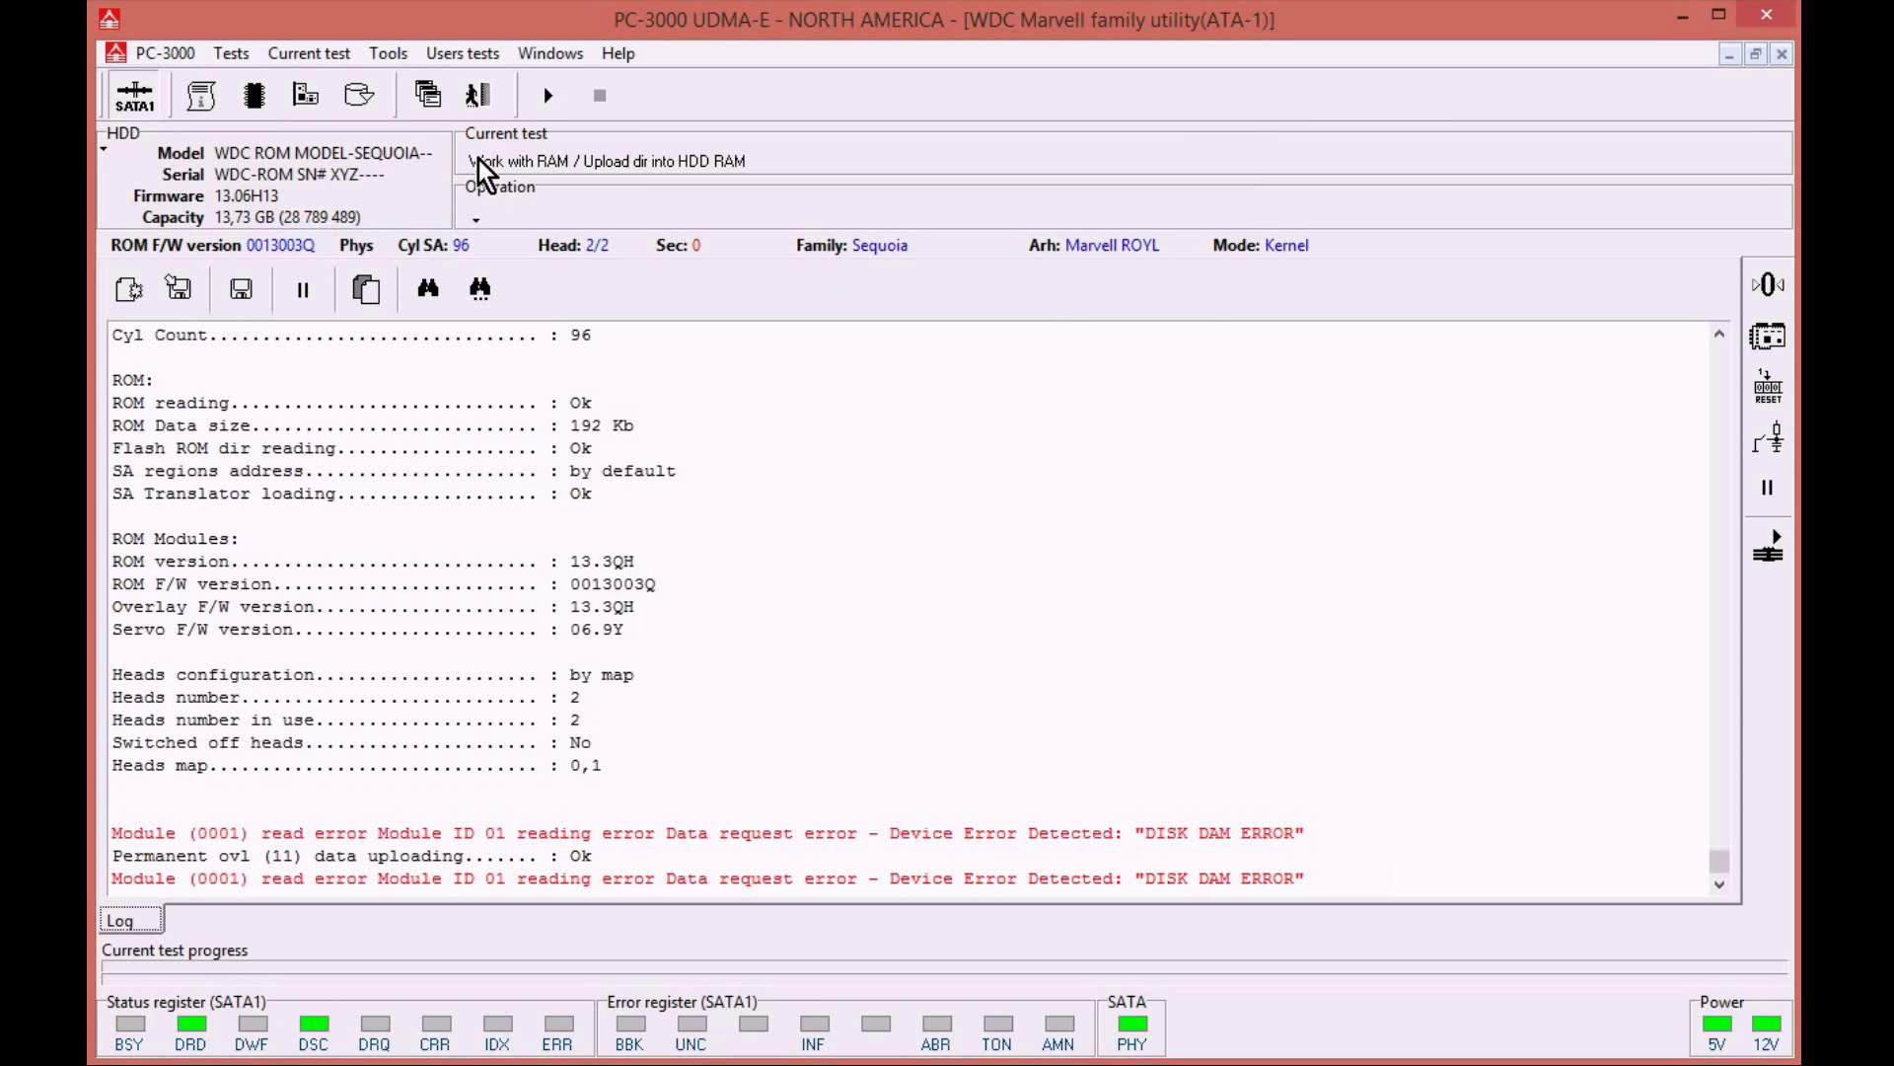
- Enable SA access to both Copy 0 and Copy 1 in the utility status
{"action": "left_click", "coordinate": [198, 92]}
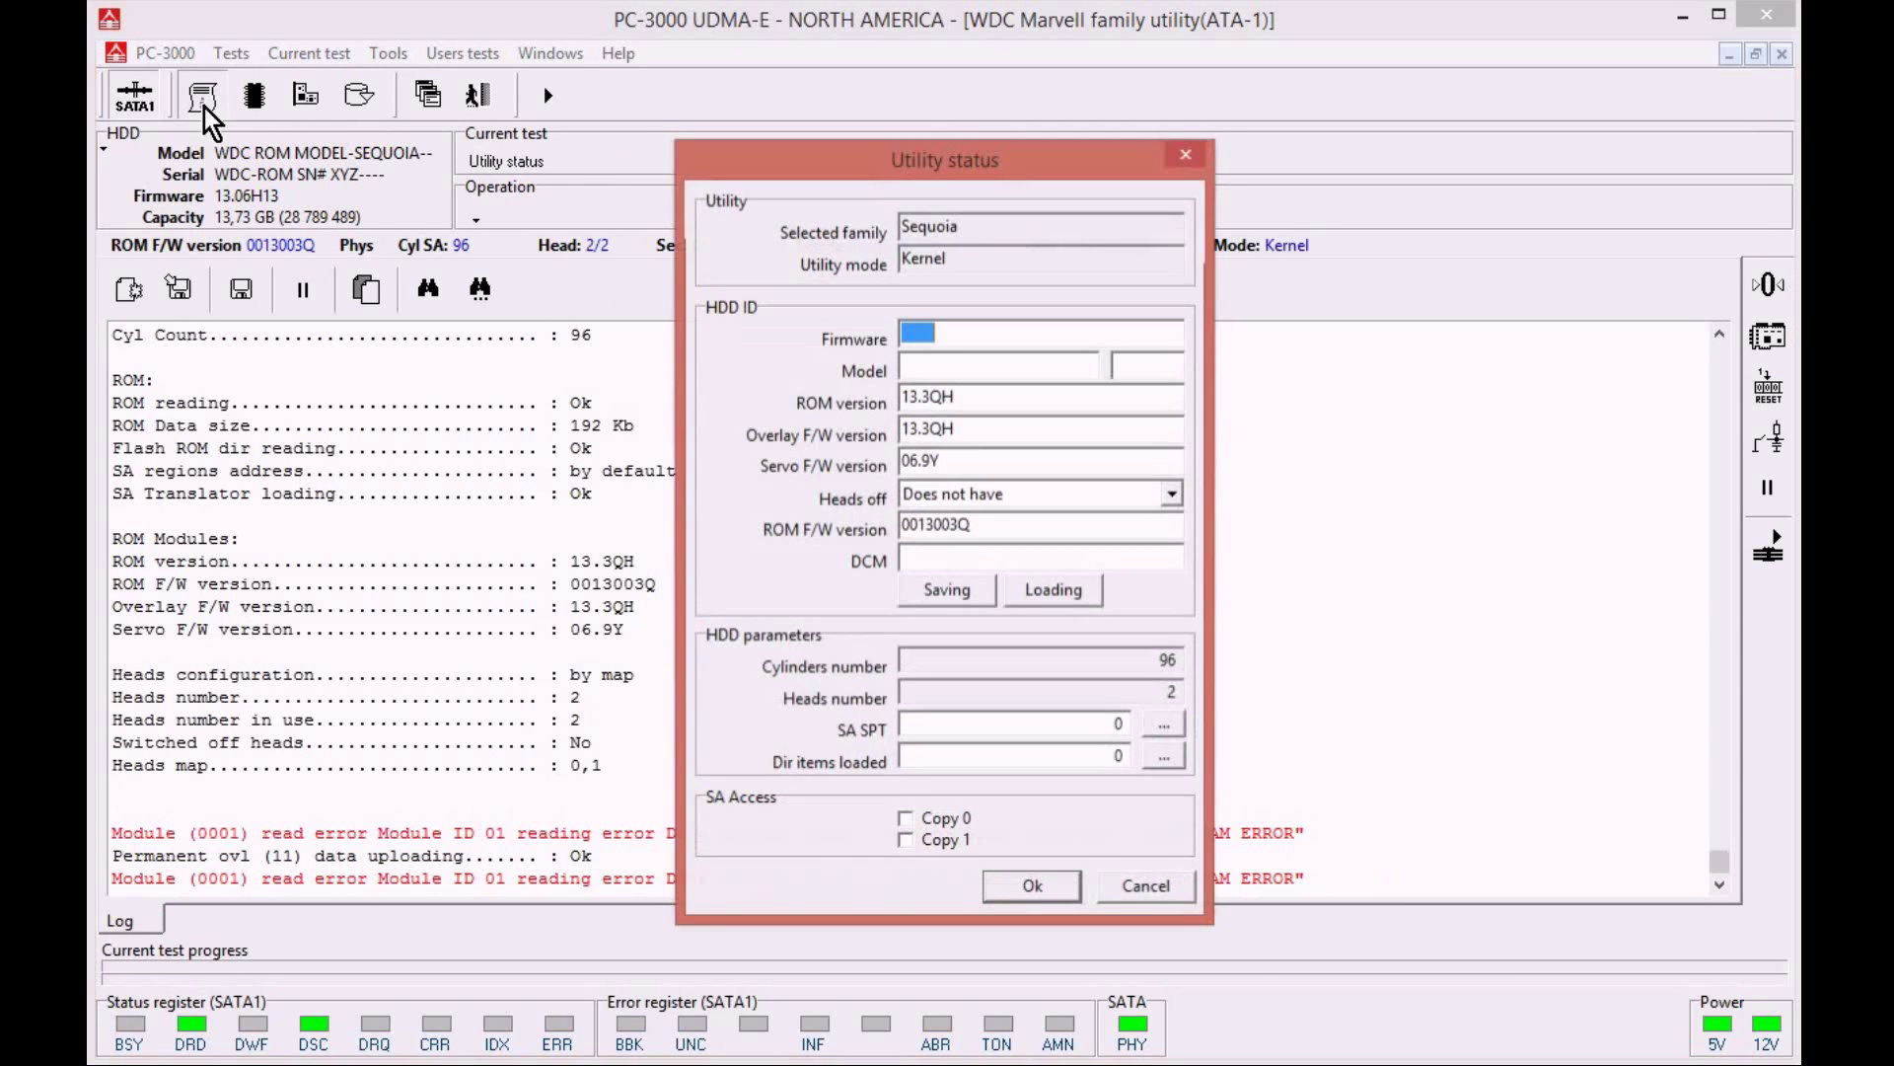
{"action": "left_click", "coordinate": [903, 821]}
{"action": "left_click", "coordinate": [906, 842]}
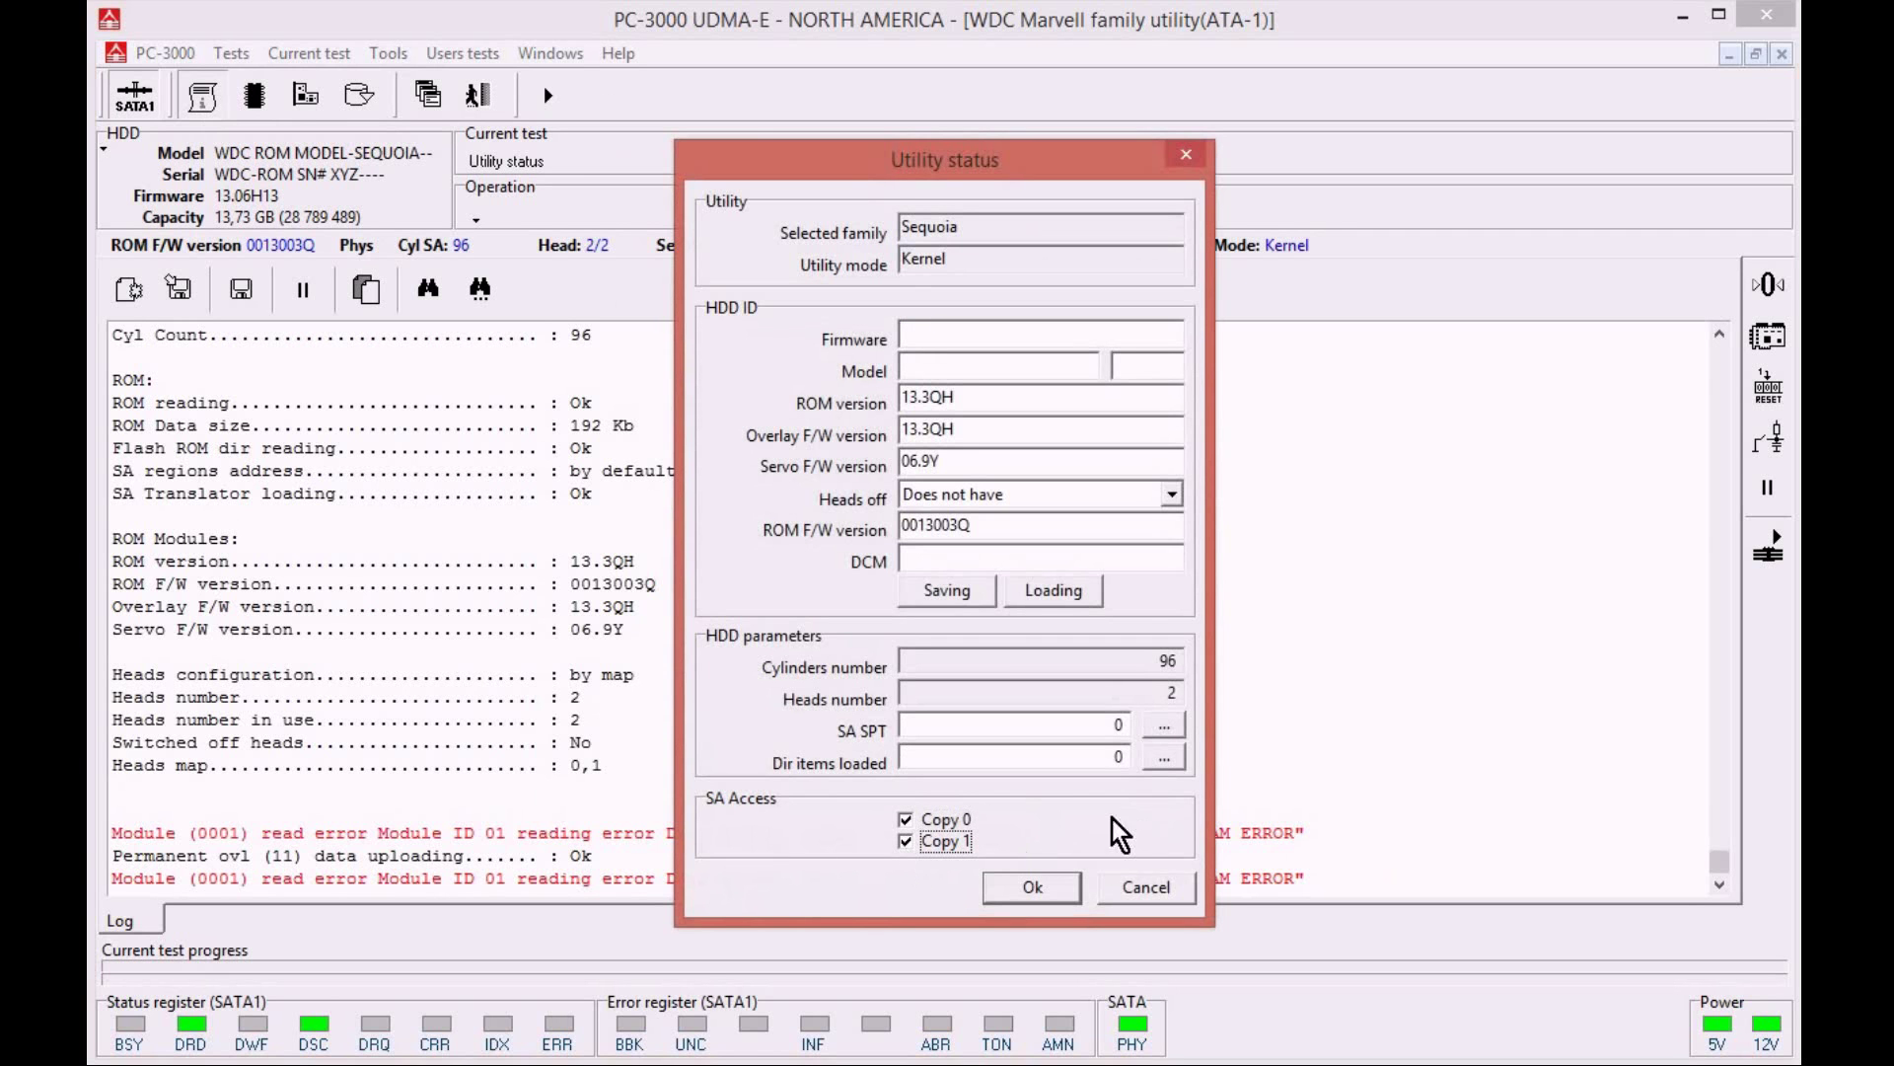
- Try to load the dir items and detect the SA SPT, and accept the utility status
{"action": "left_click", "coordinate": [1159, 761]}
{"action": "left_click", "coordinate": [897, 588]}
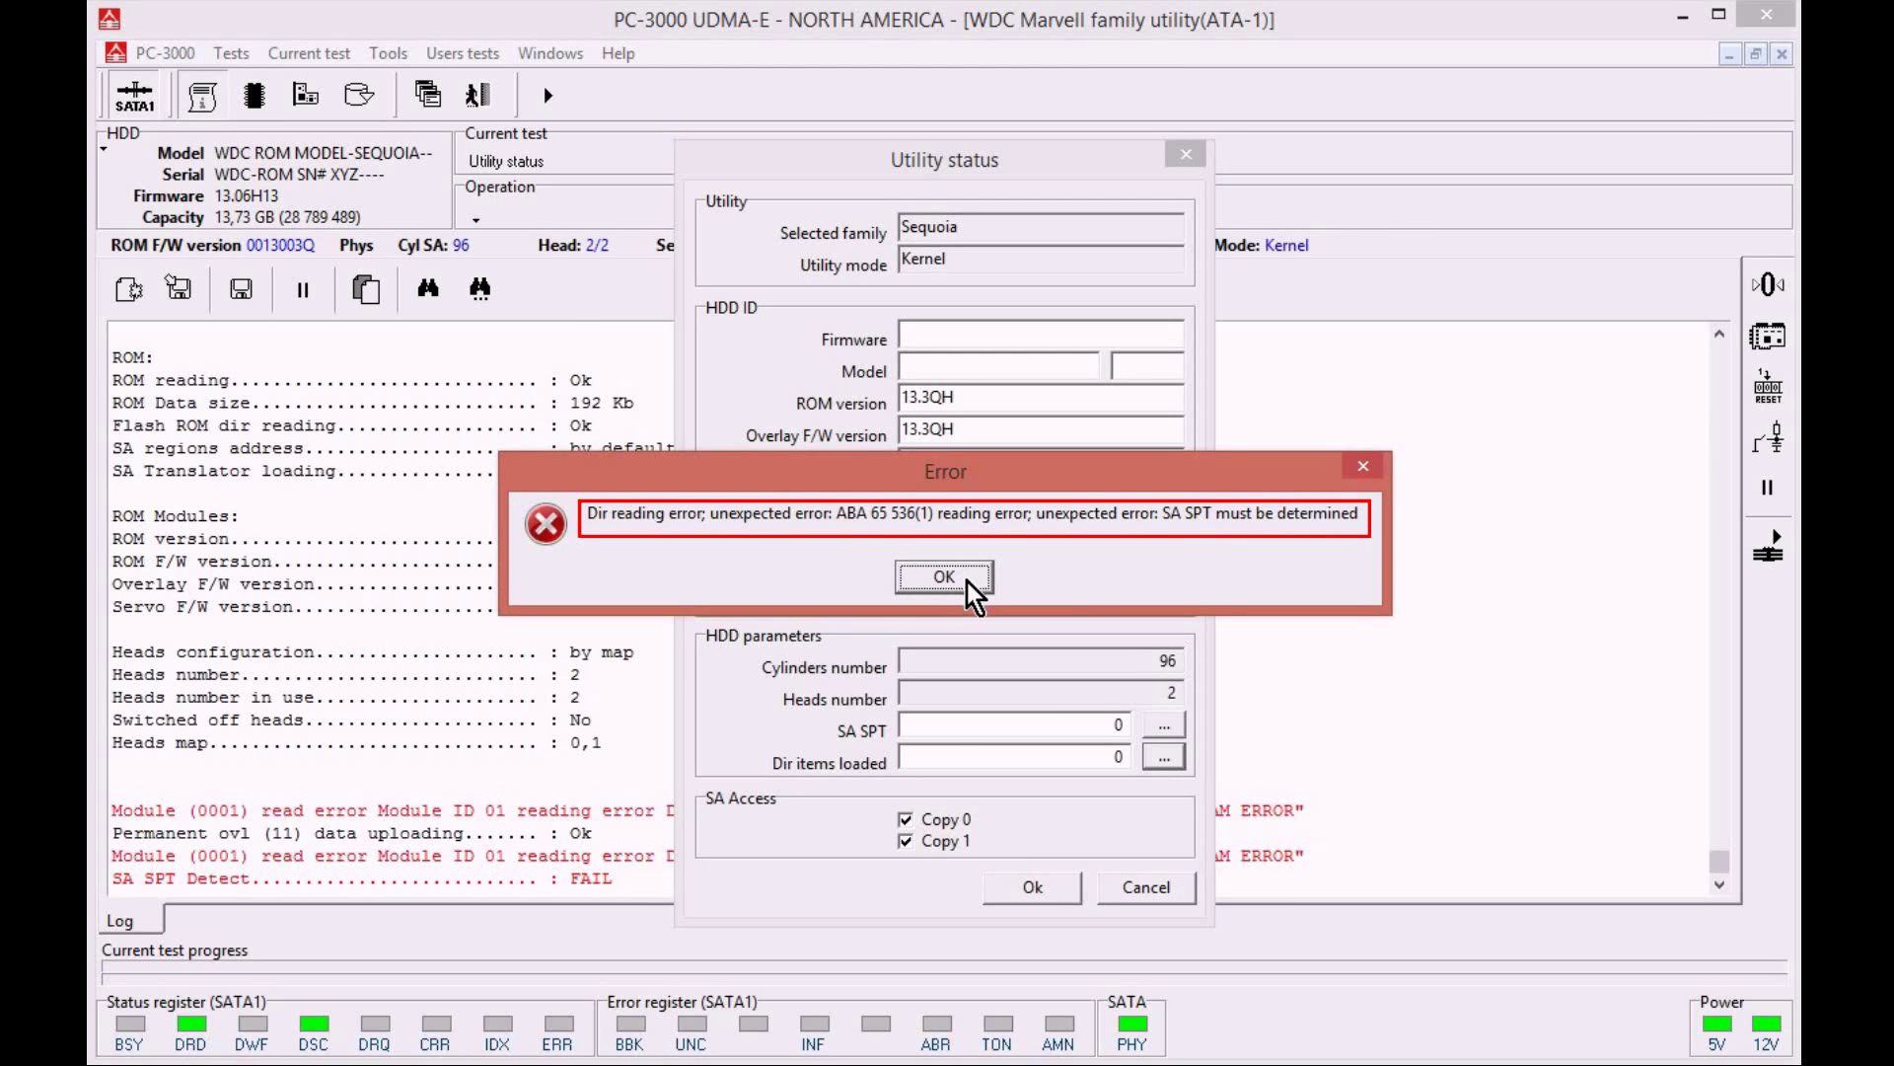
{"action": "left_click", "coordinate": [967, 583]}
{"action": "left_click", "coordinate": [1169, 730]}
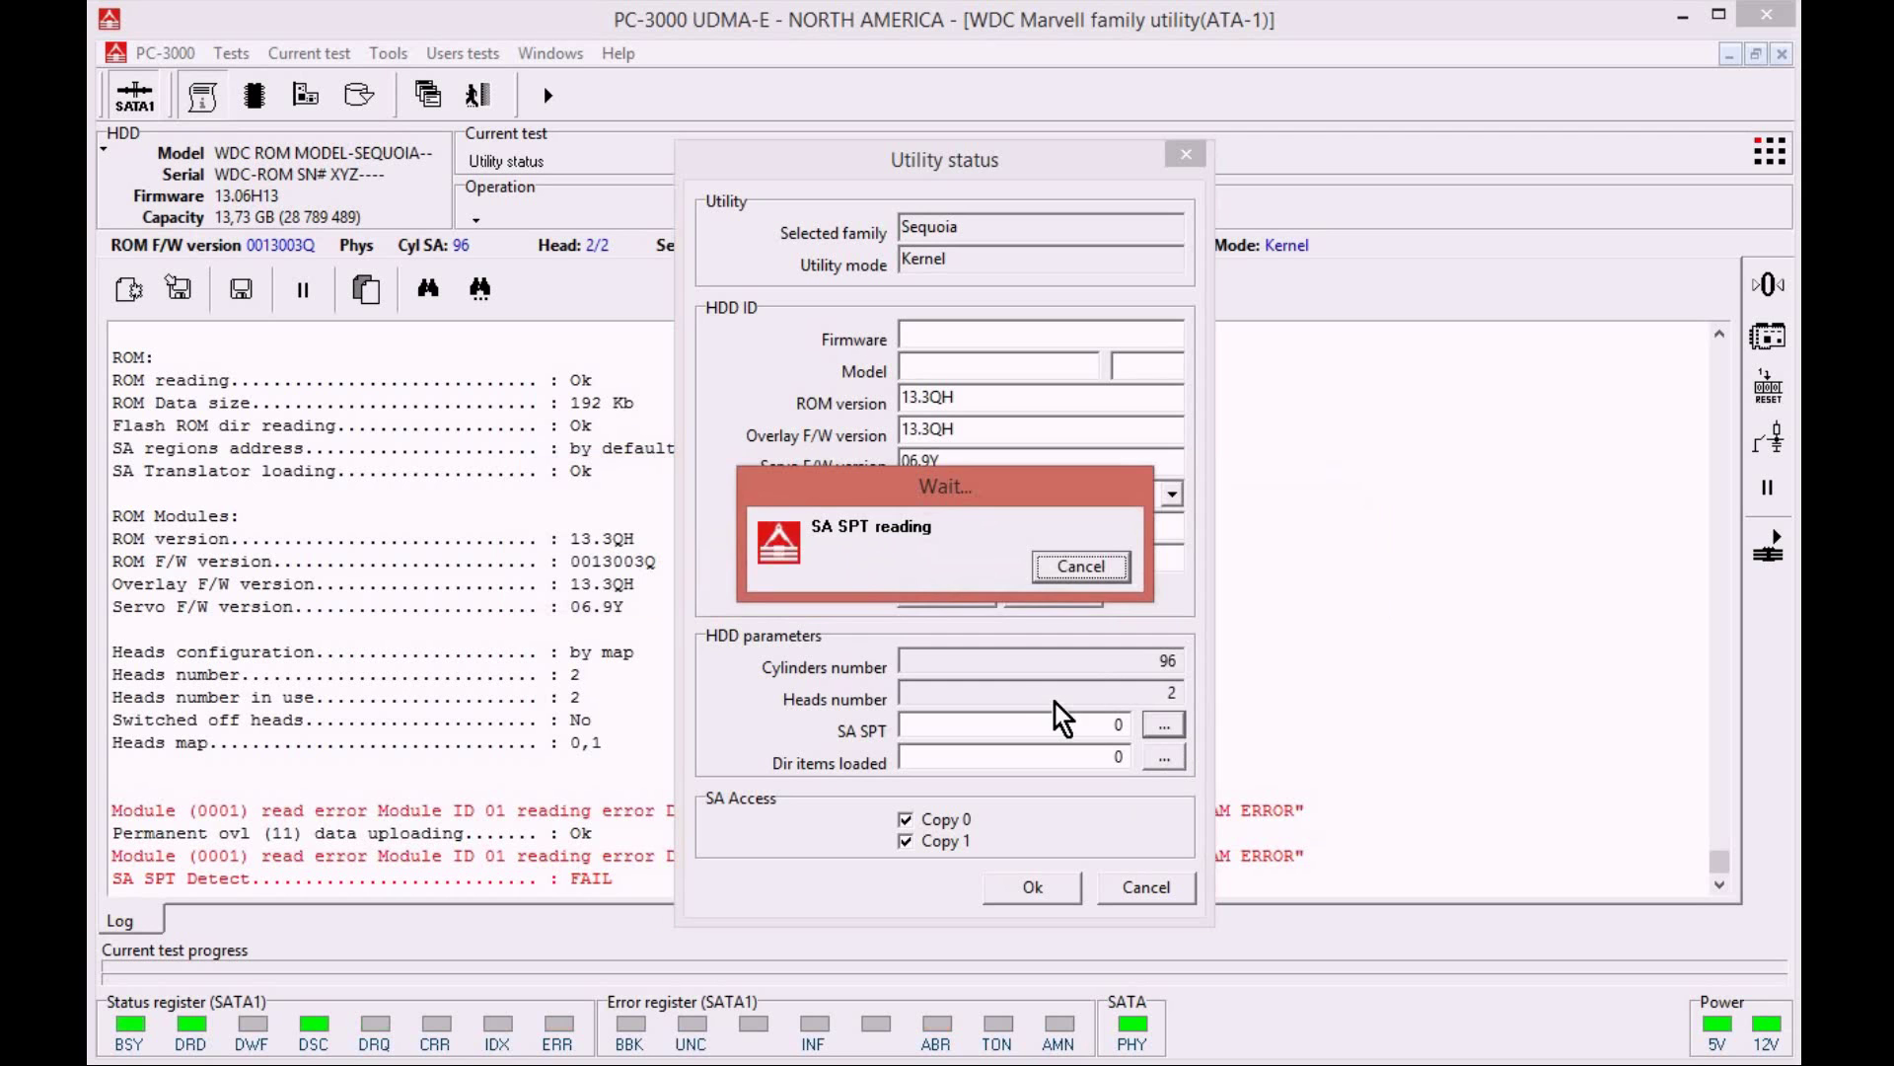
{"action": "left_click", "coordinate": [1058, 894]}
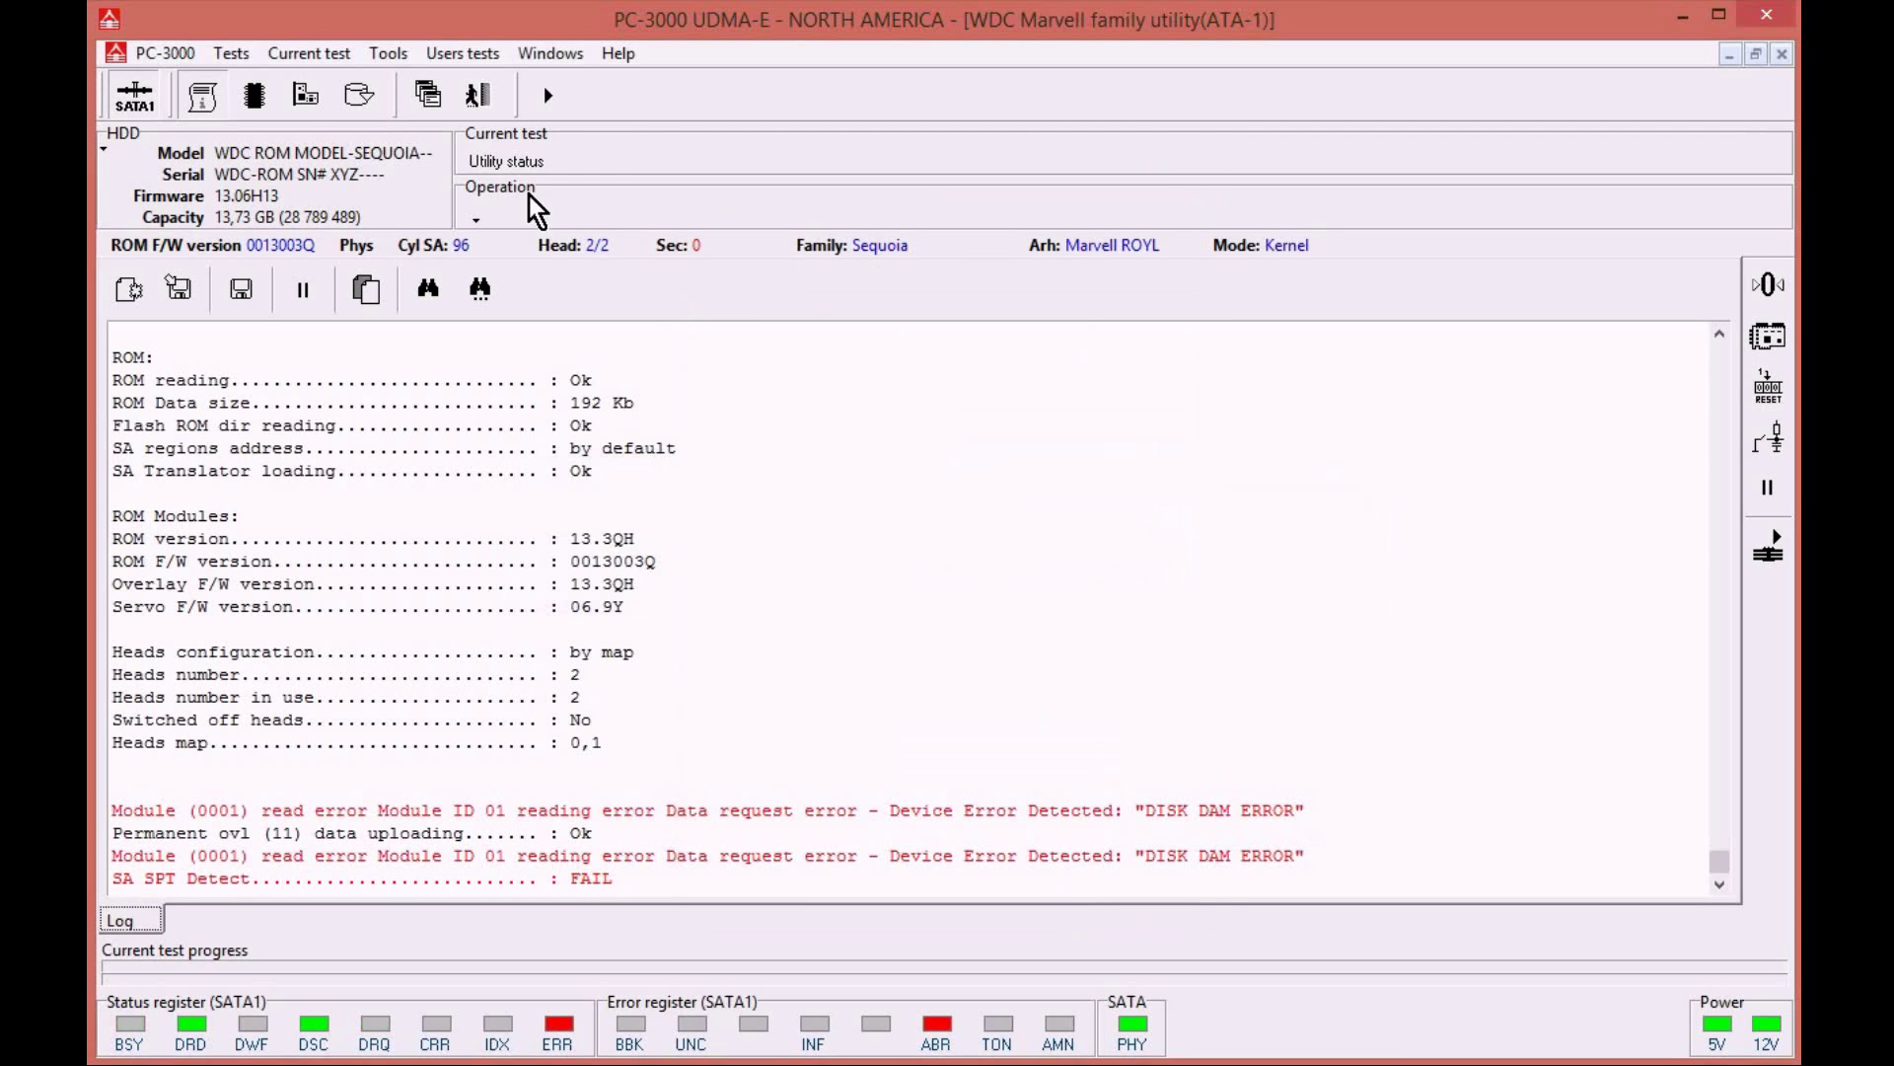
- Open the Module search in SA extension and perform a soft reset of the drive
{"action": "left_click", "coordinate": [389, 55]}
{"action": "mouse_move", "coordinate": [405, 86]}
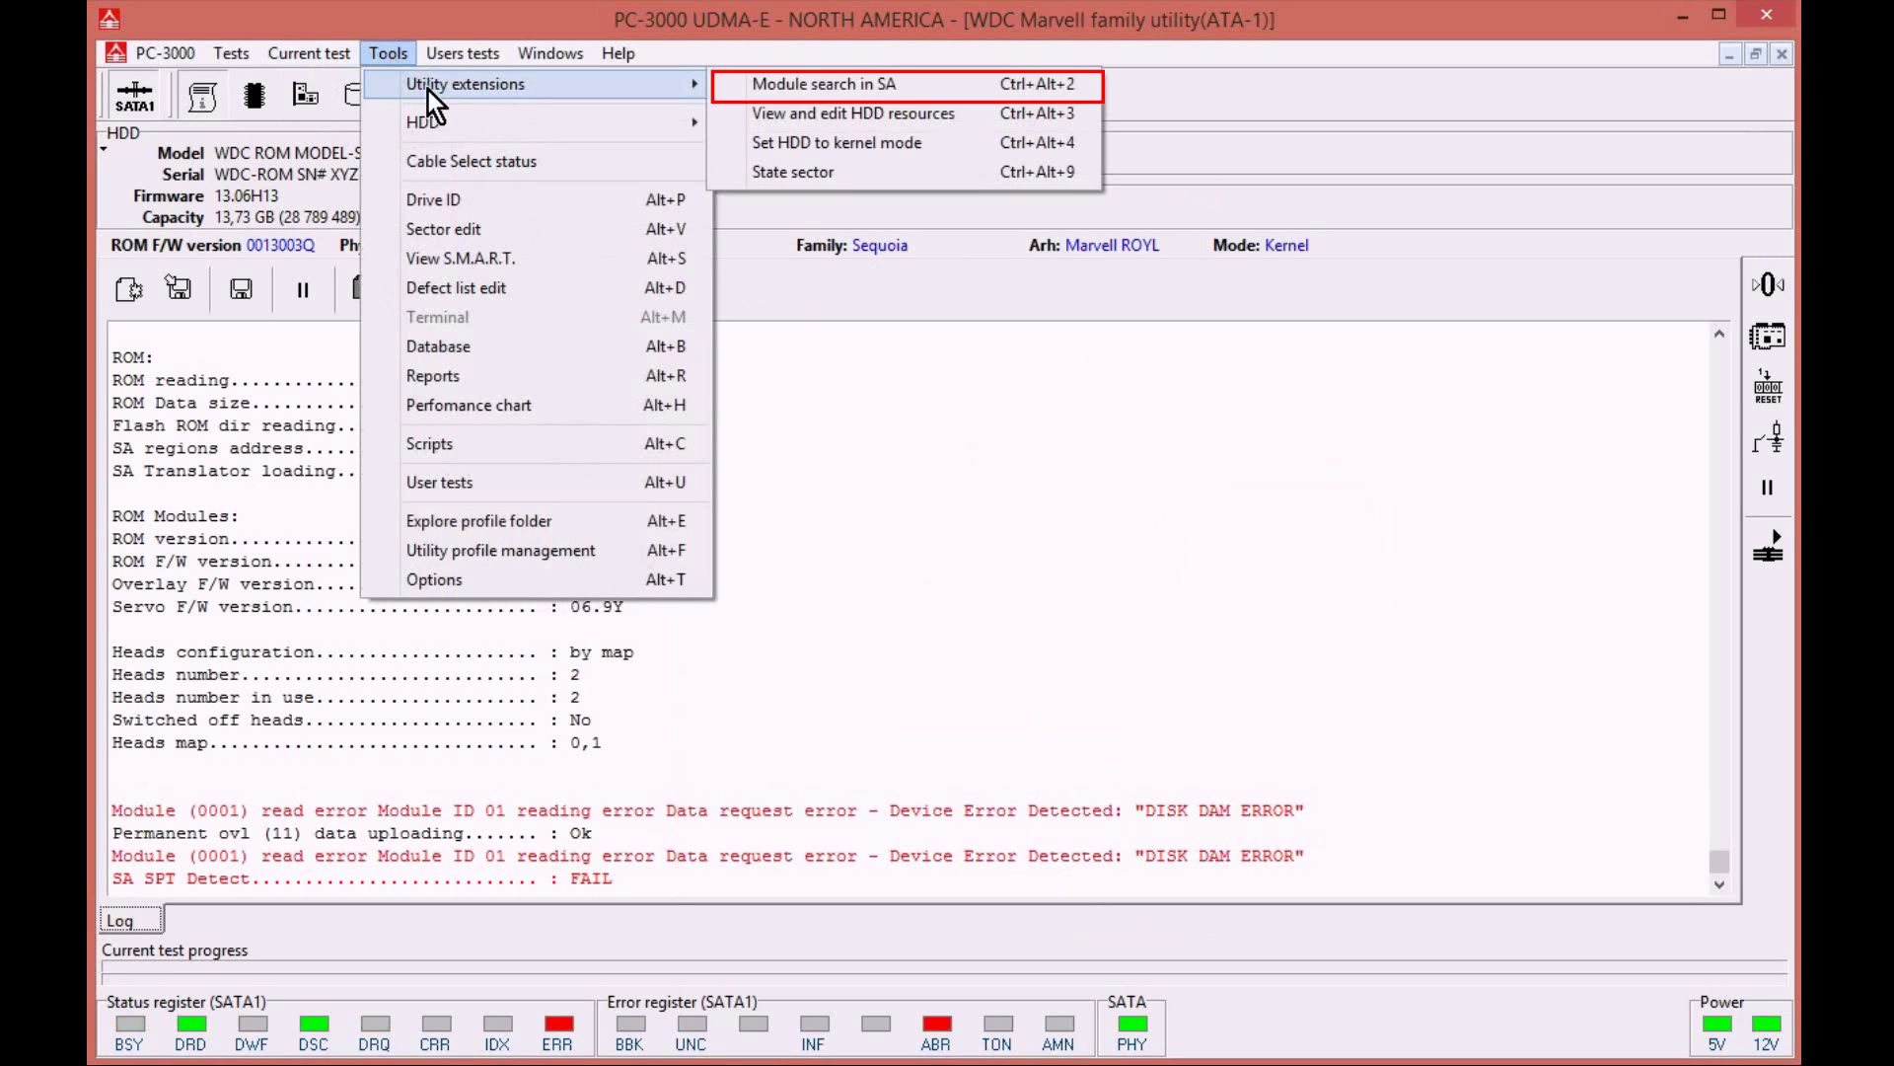
{"action": "left_click", "coordinate": [821, 85]}
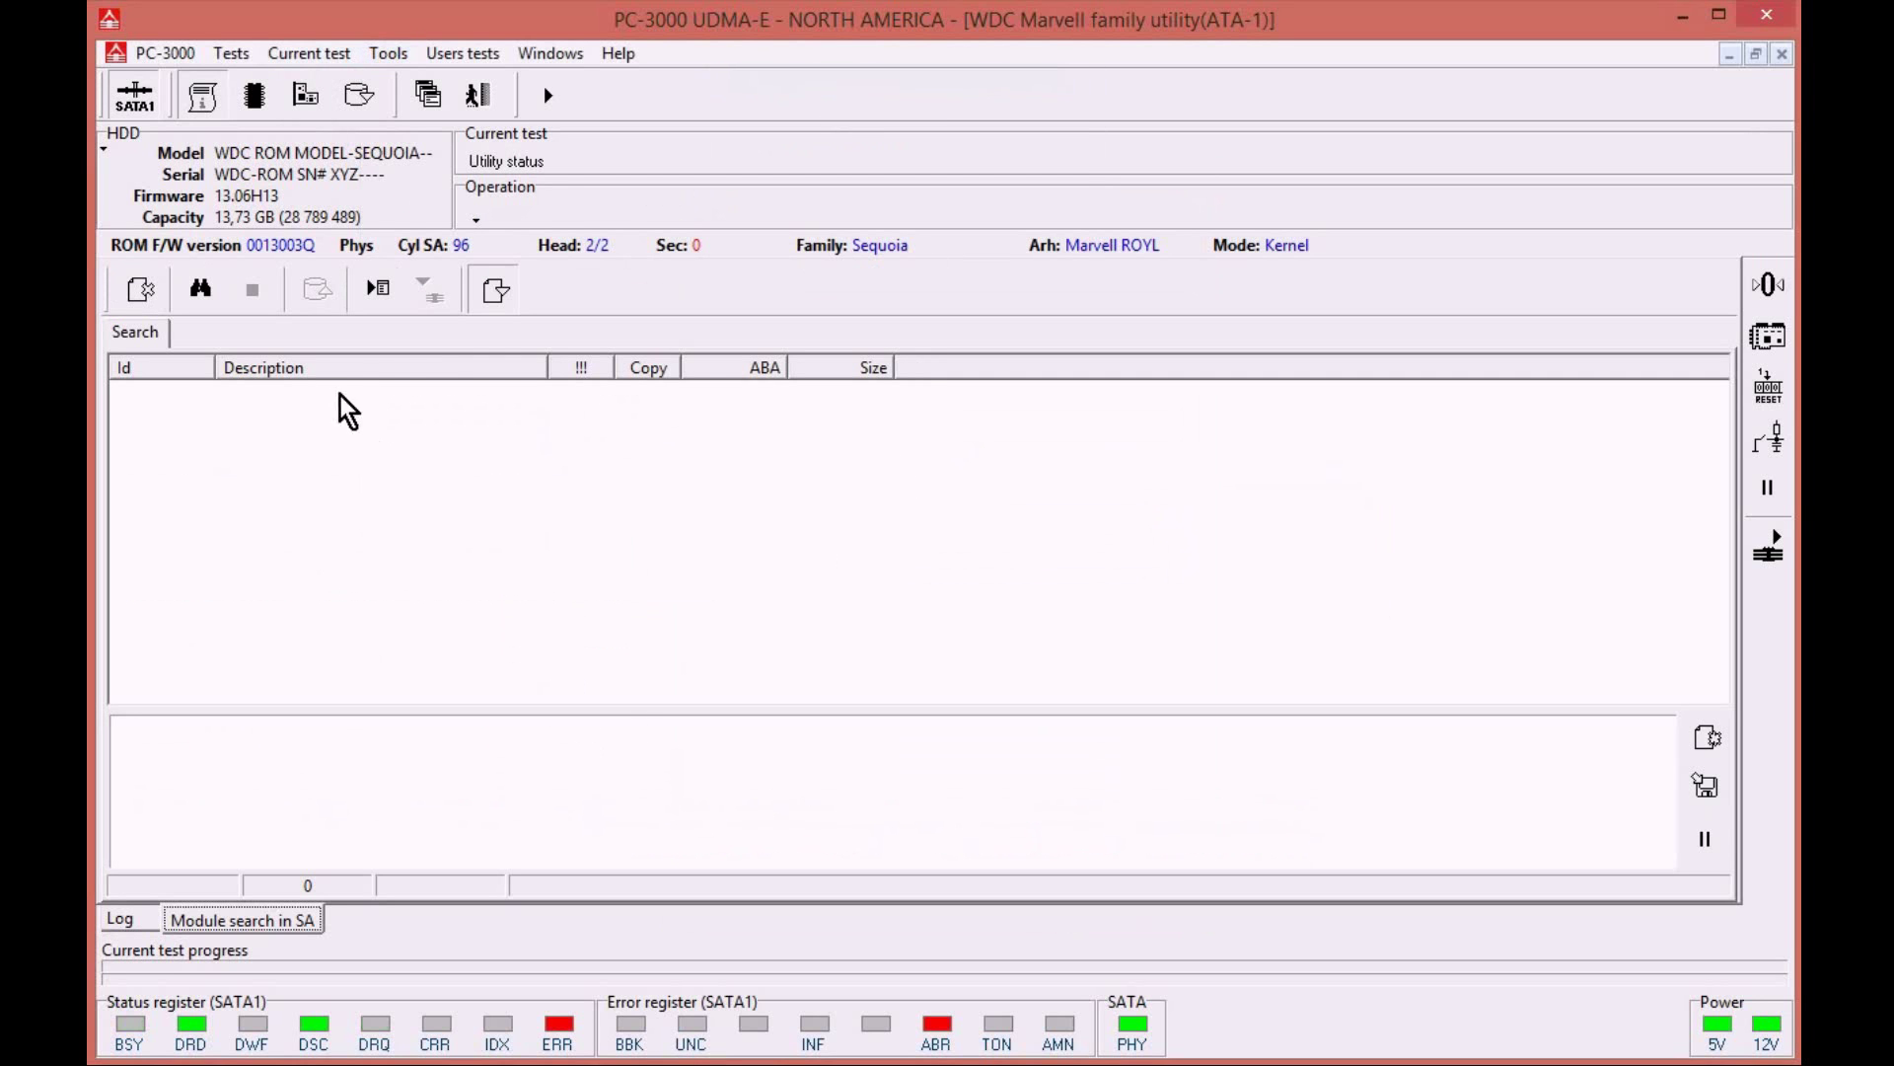
{"action": "left_click", "coordinate": [1769, 389]}
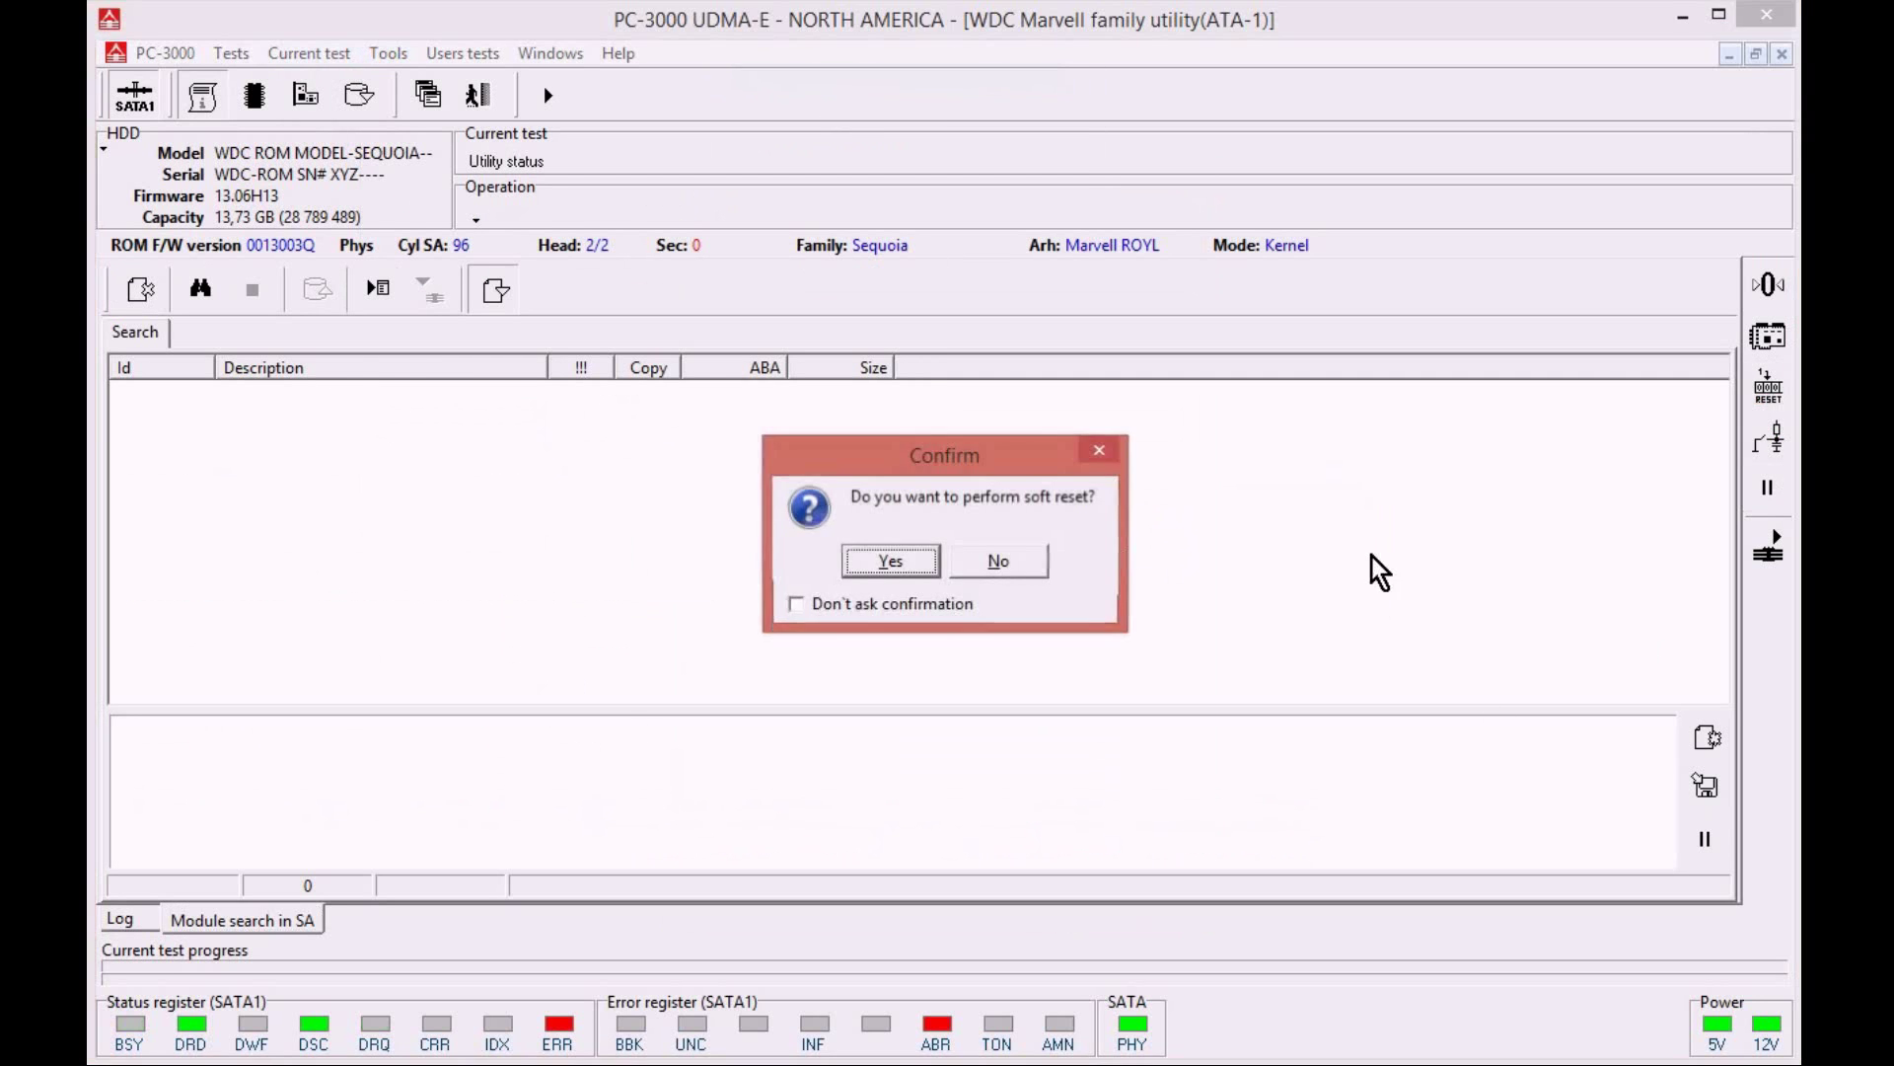
{"action": "left_click", "coordinate": [914, 564]}
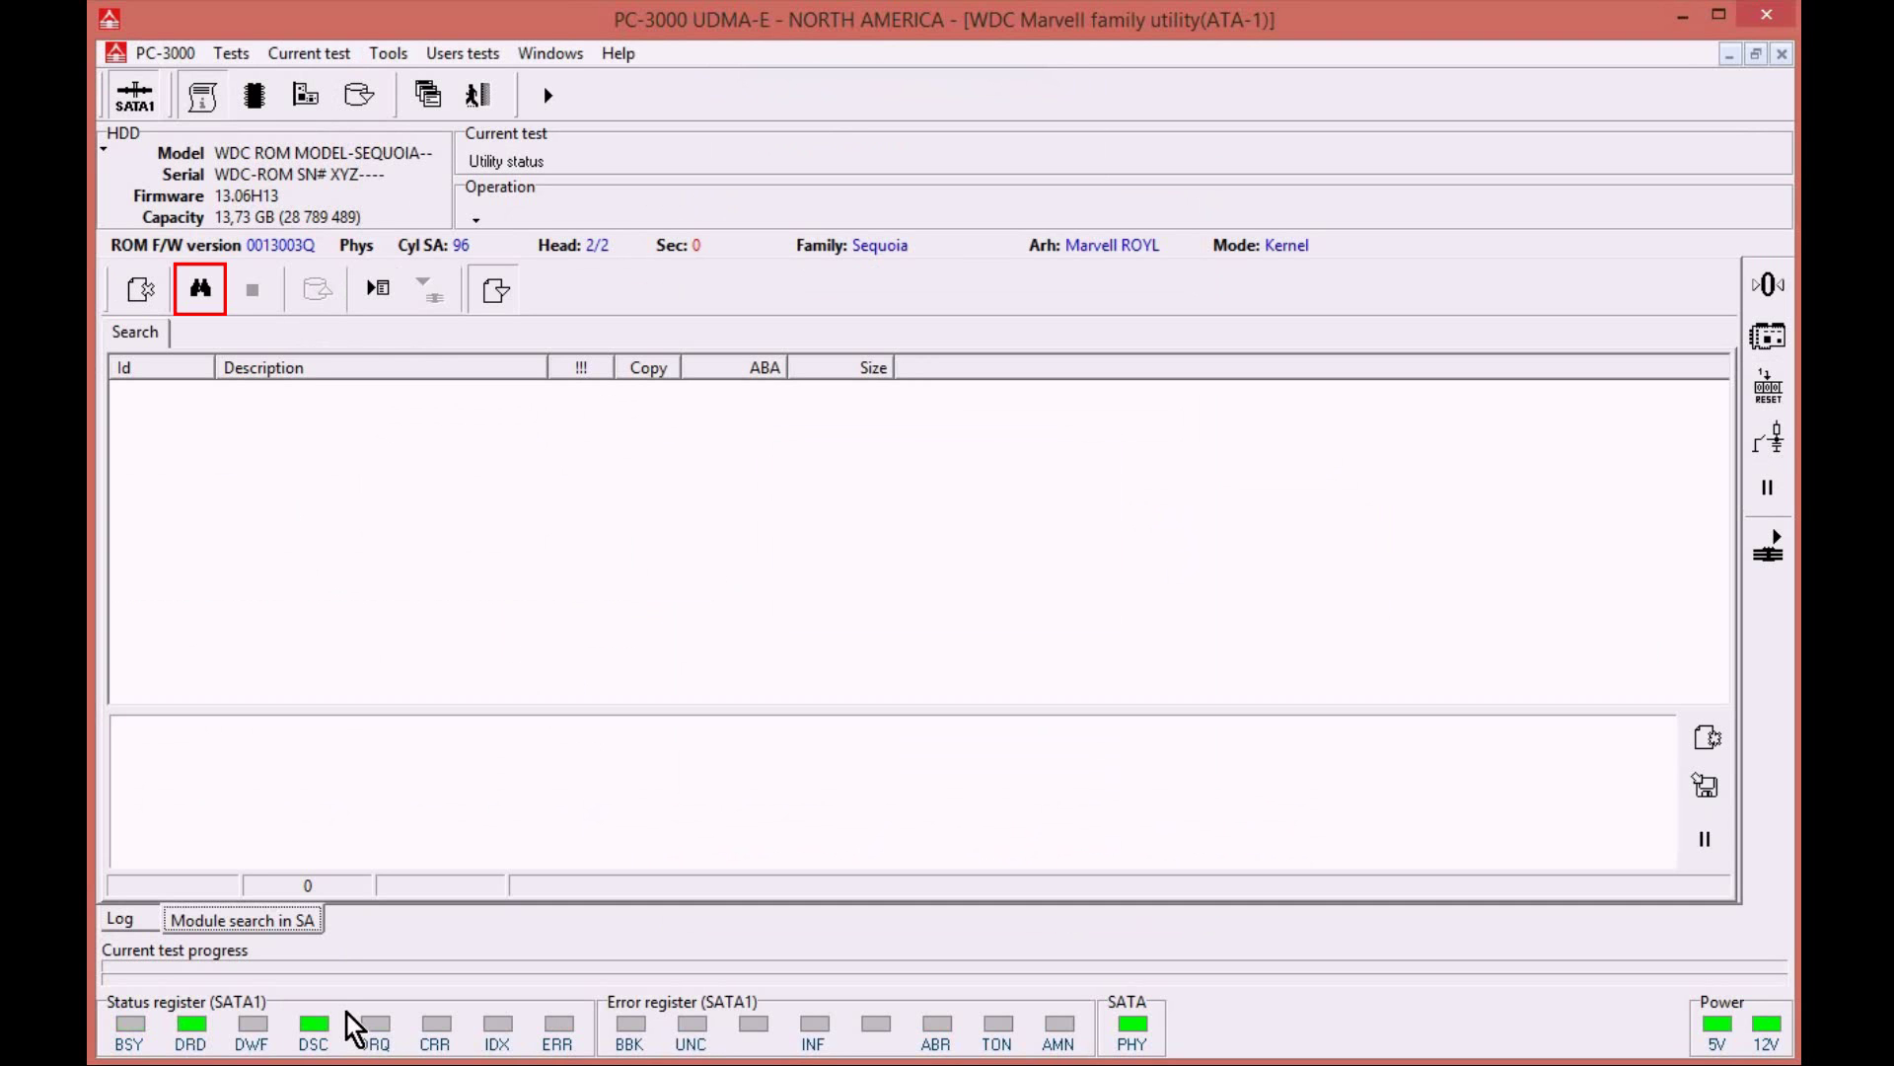
- Search for SA modules on the HDD by ABA from address 0 over 38070 sectors, and stop the search early
{"action": "left_click", "coordinate": [201, 300]}
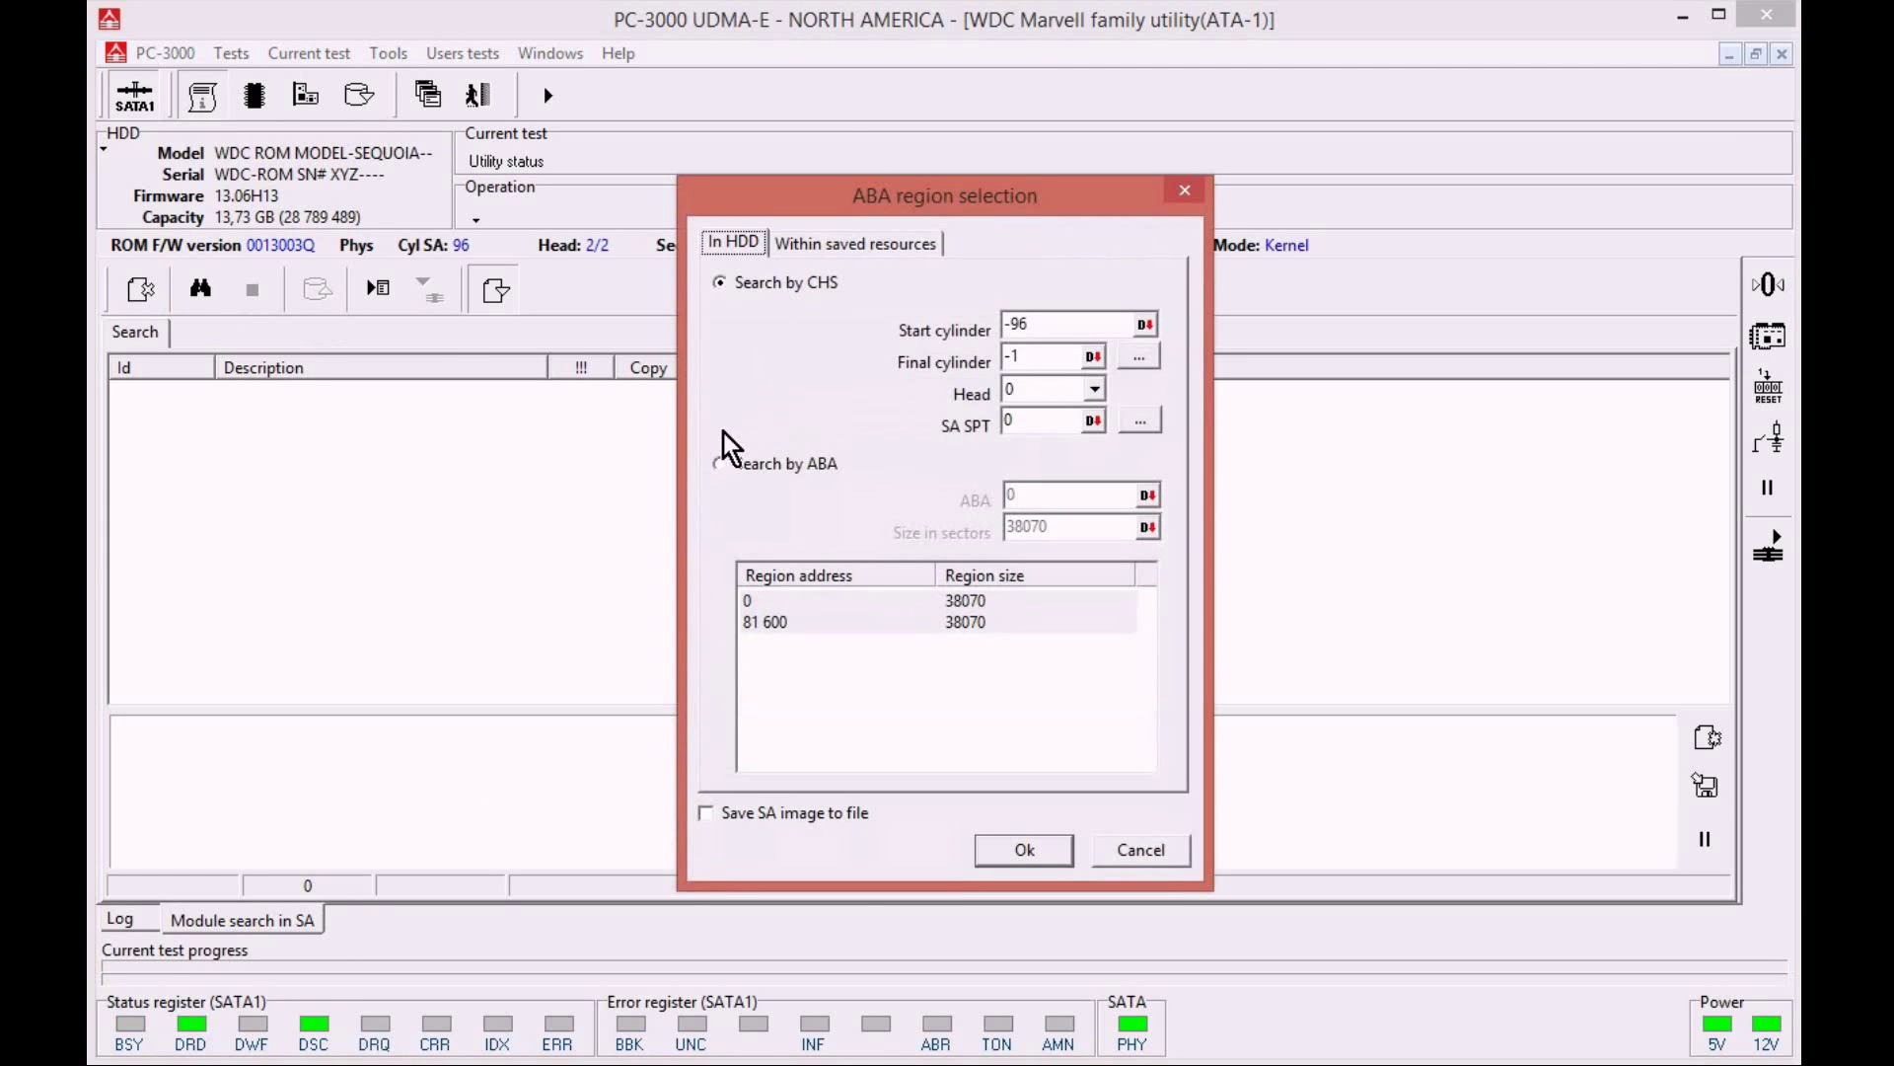
{"action": "left_click", "coordinate": [718, 466]}
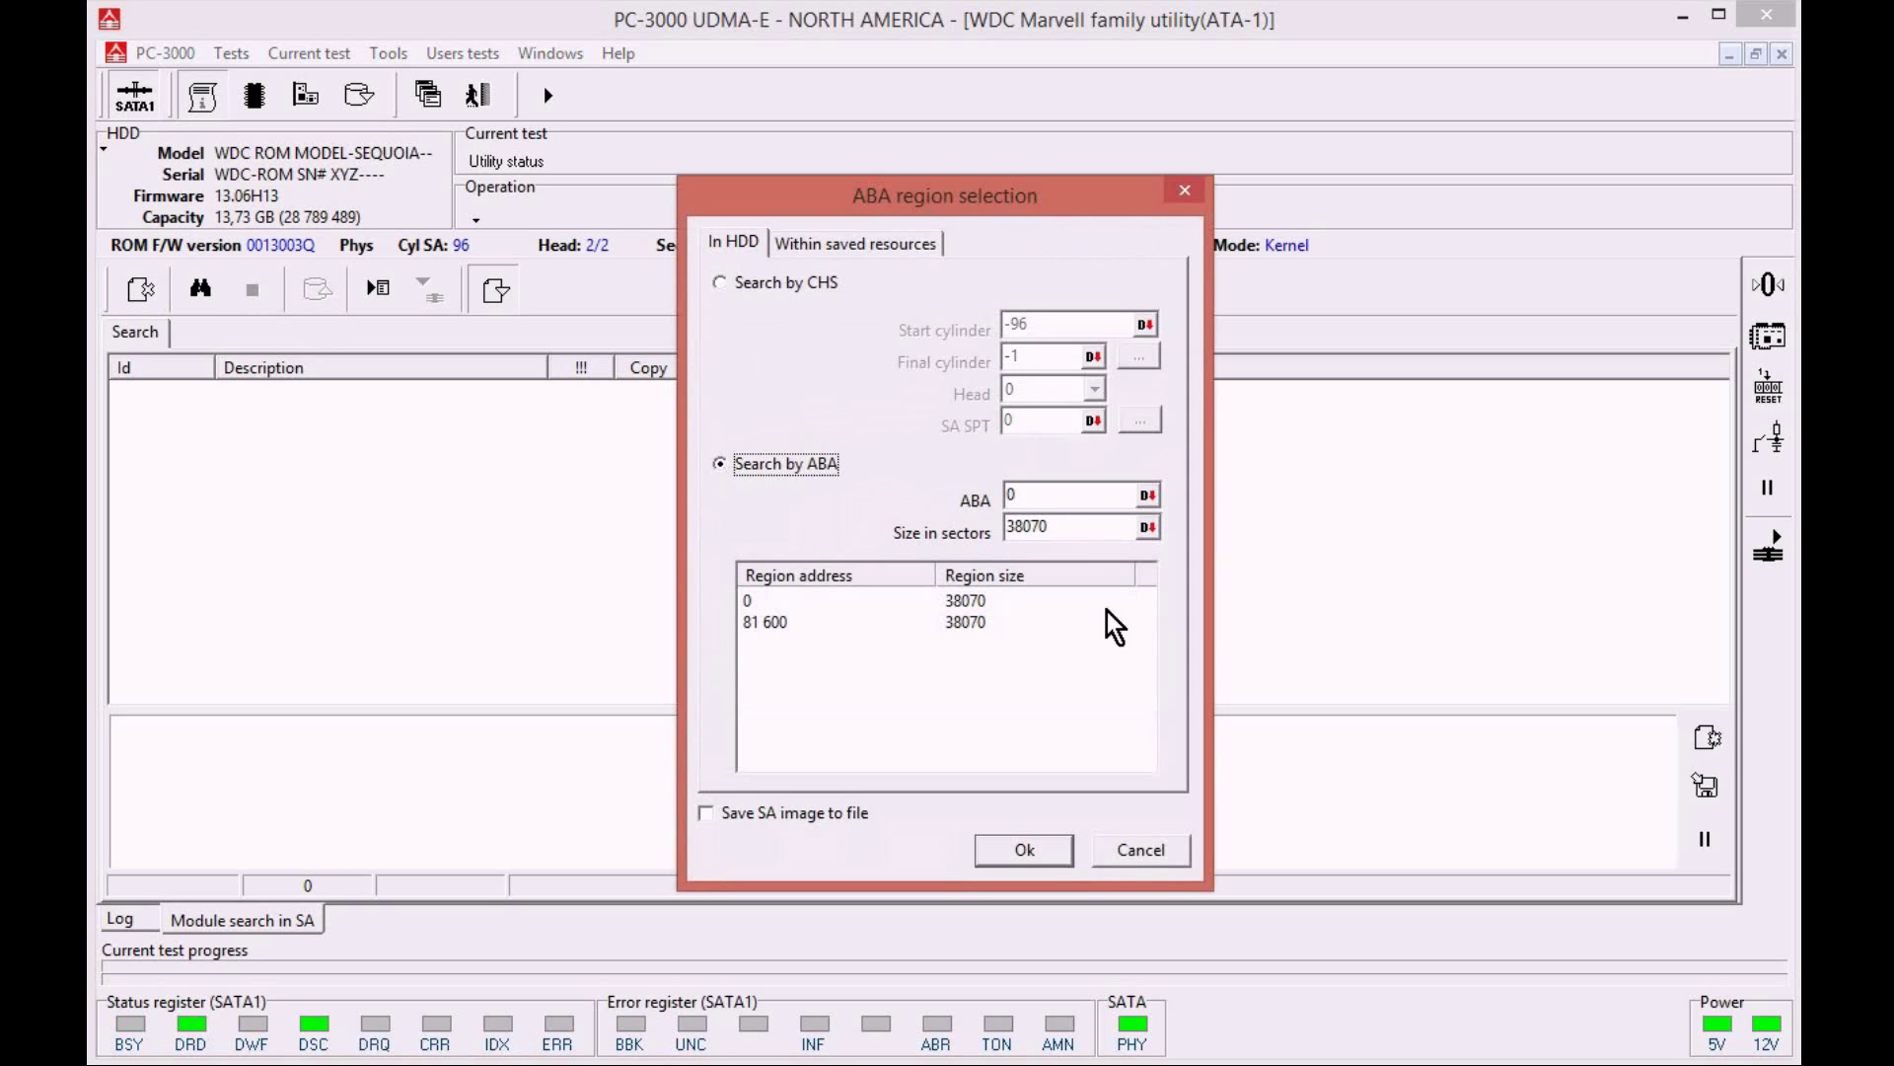
{"action": "left_click", "coordinate": [1052, 857]}
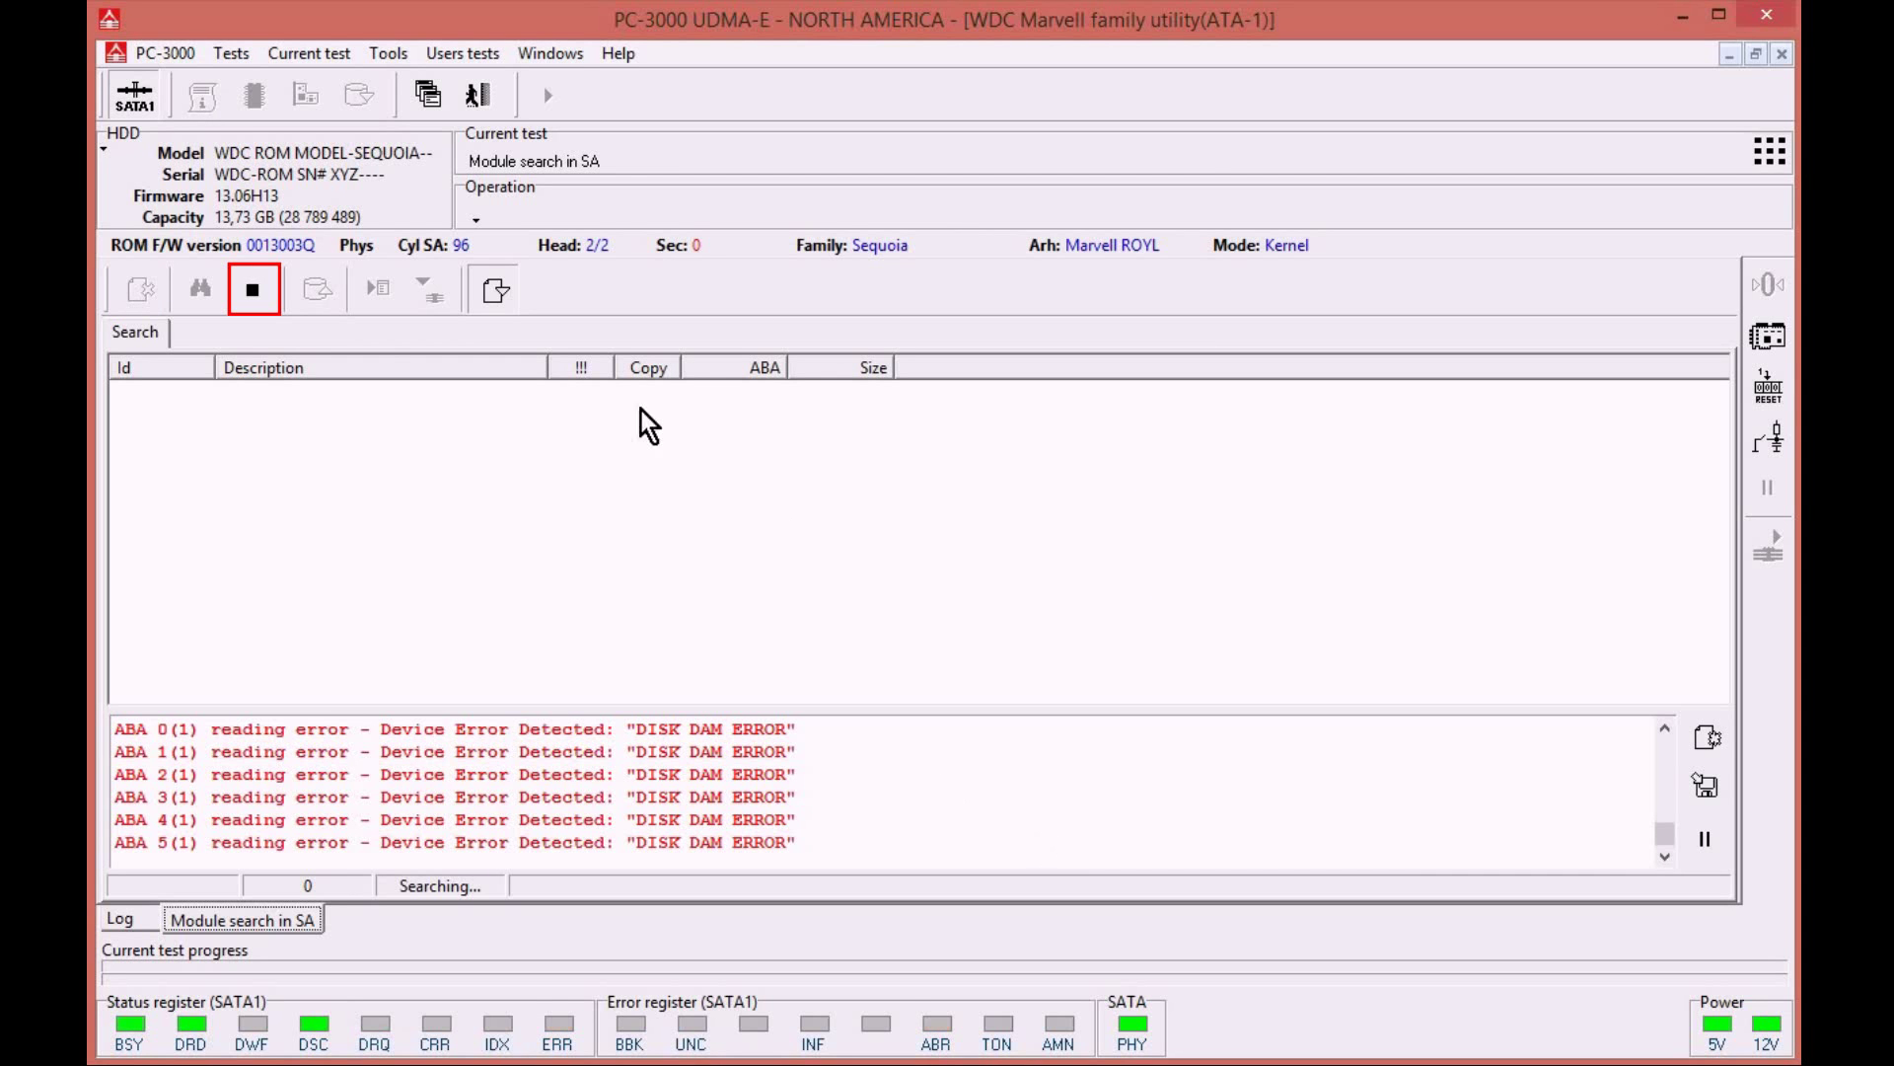
{"action": "left_click", "coordinate": [259, 293]}
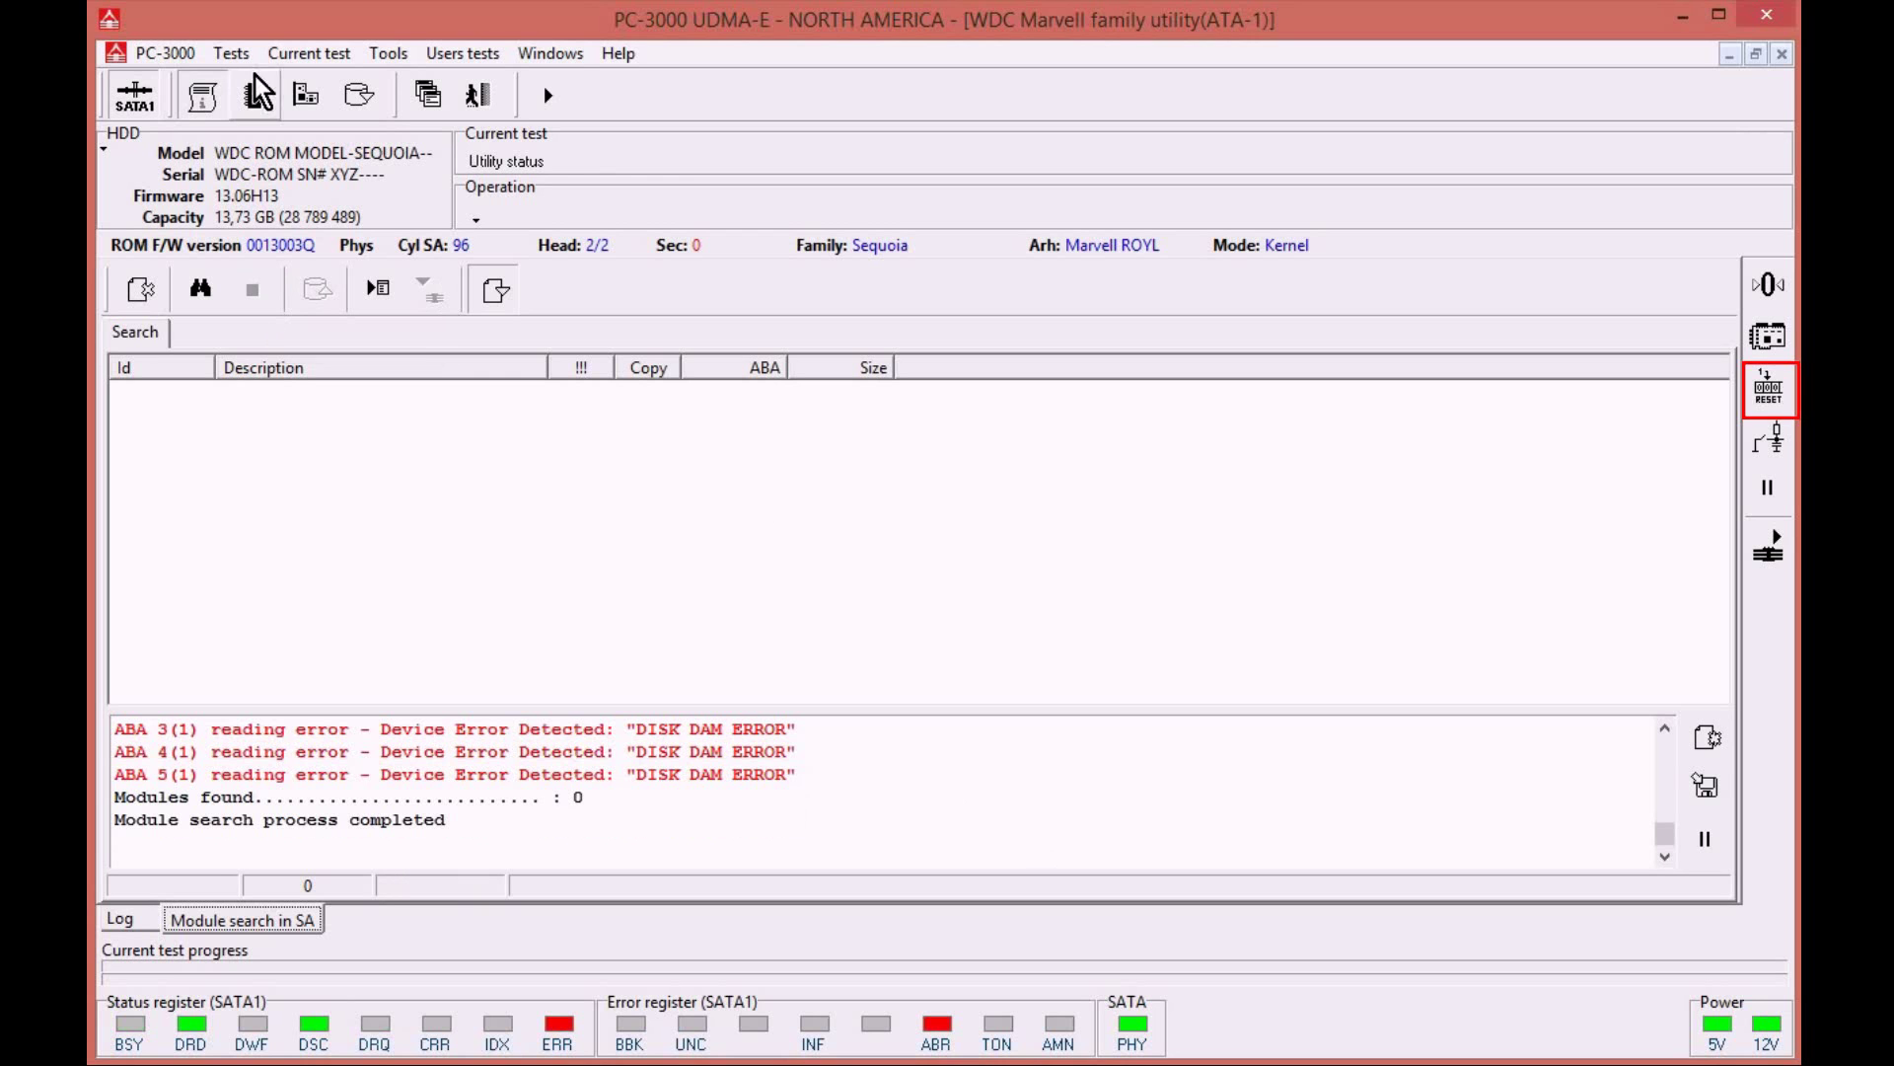
- Perform a soft reset of the drive and start a ROM write with the database as the source
{"action": "left_click", "coordinate": [1773, 387]}
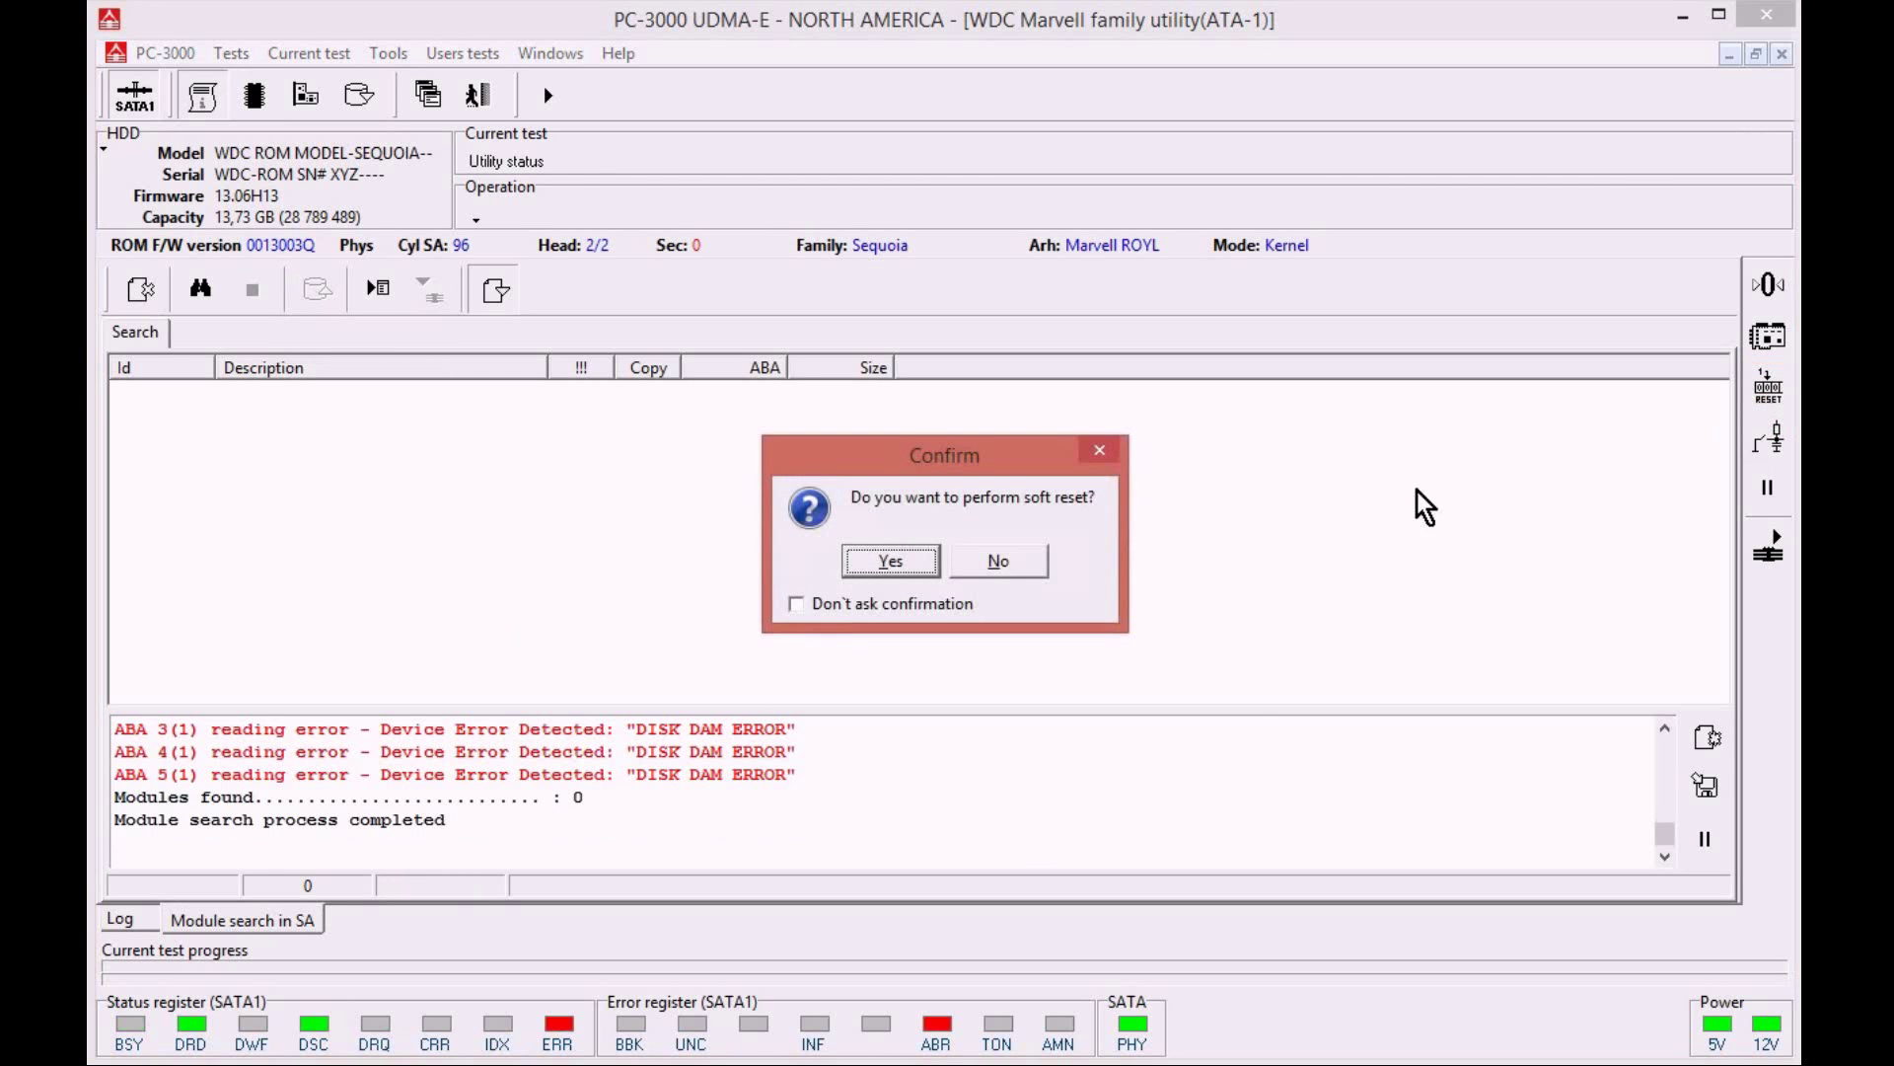
{"action": "left_click", "coordinate": [923, 565]}
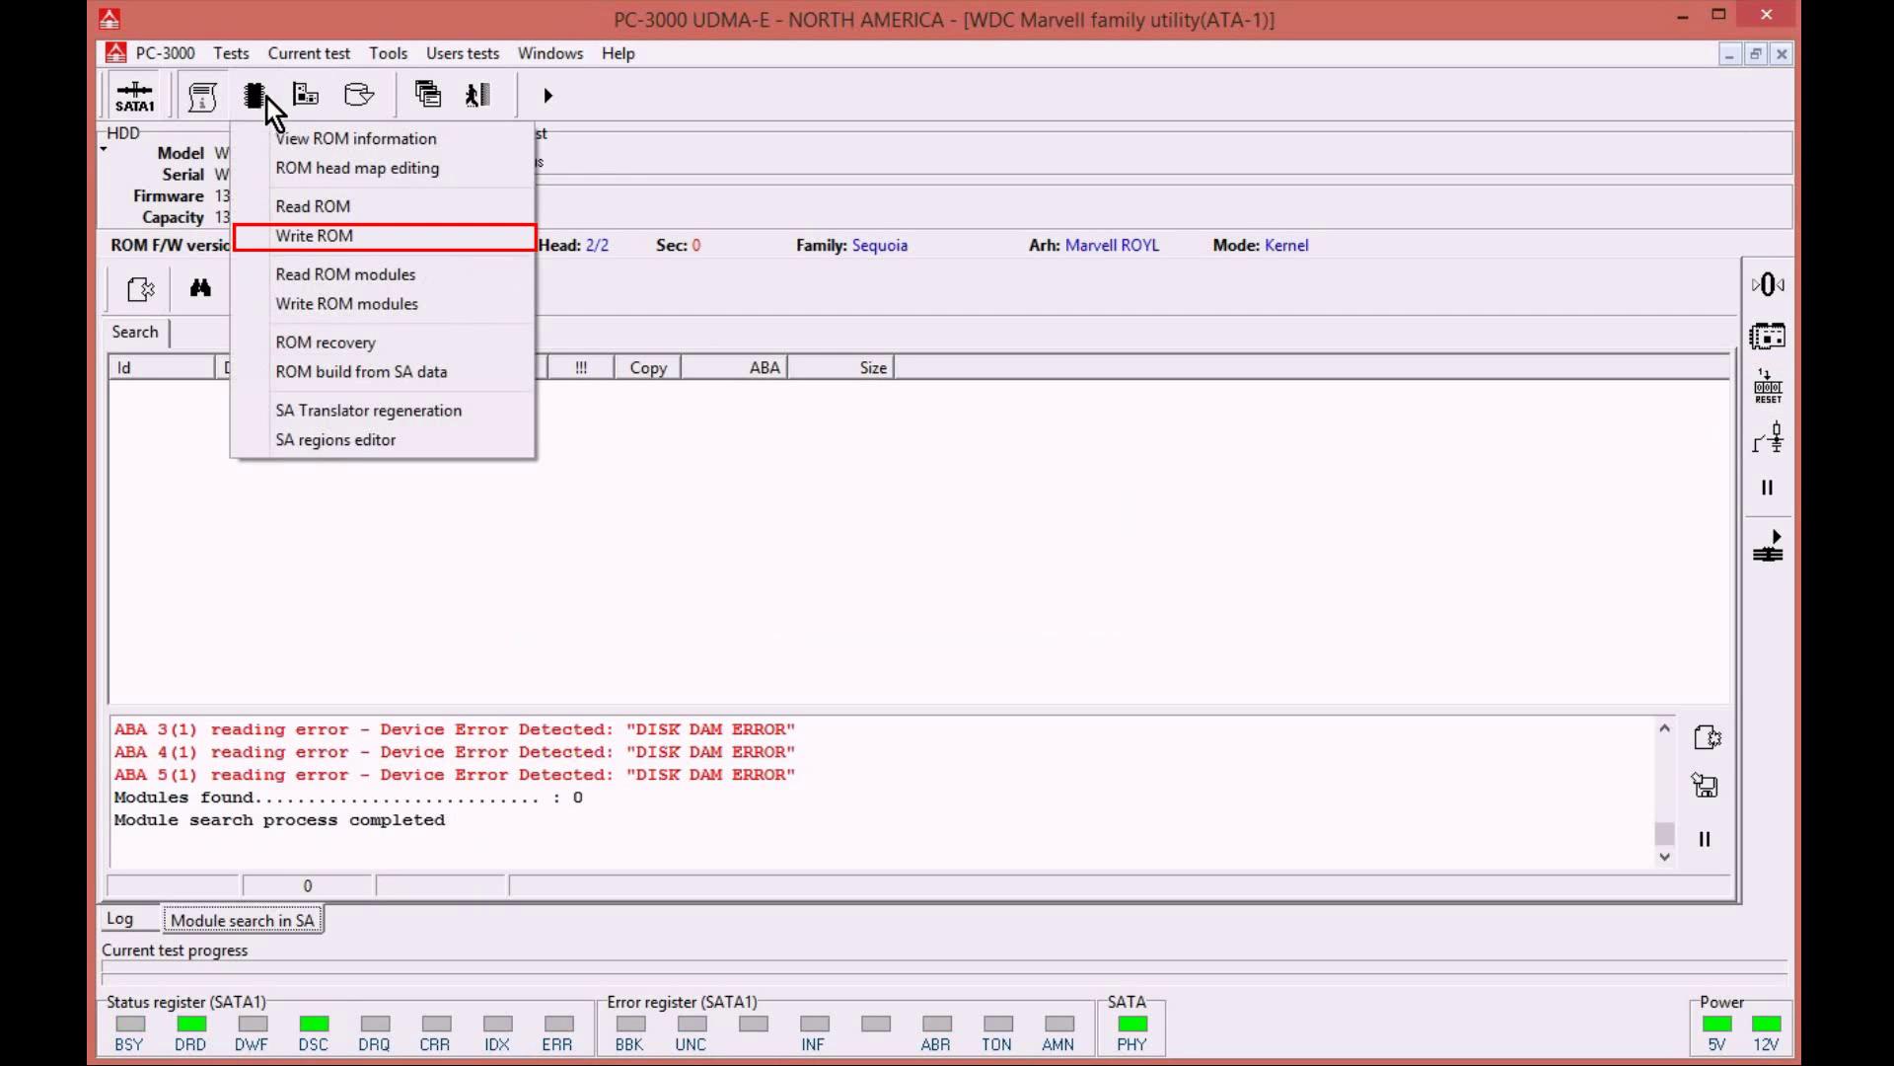
{"action": "left_click", "coordinate": [363, 237]}
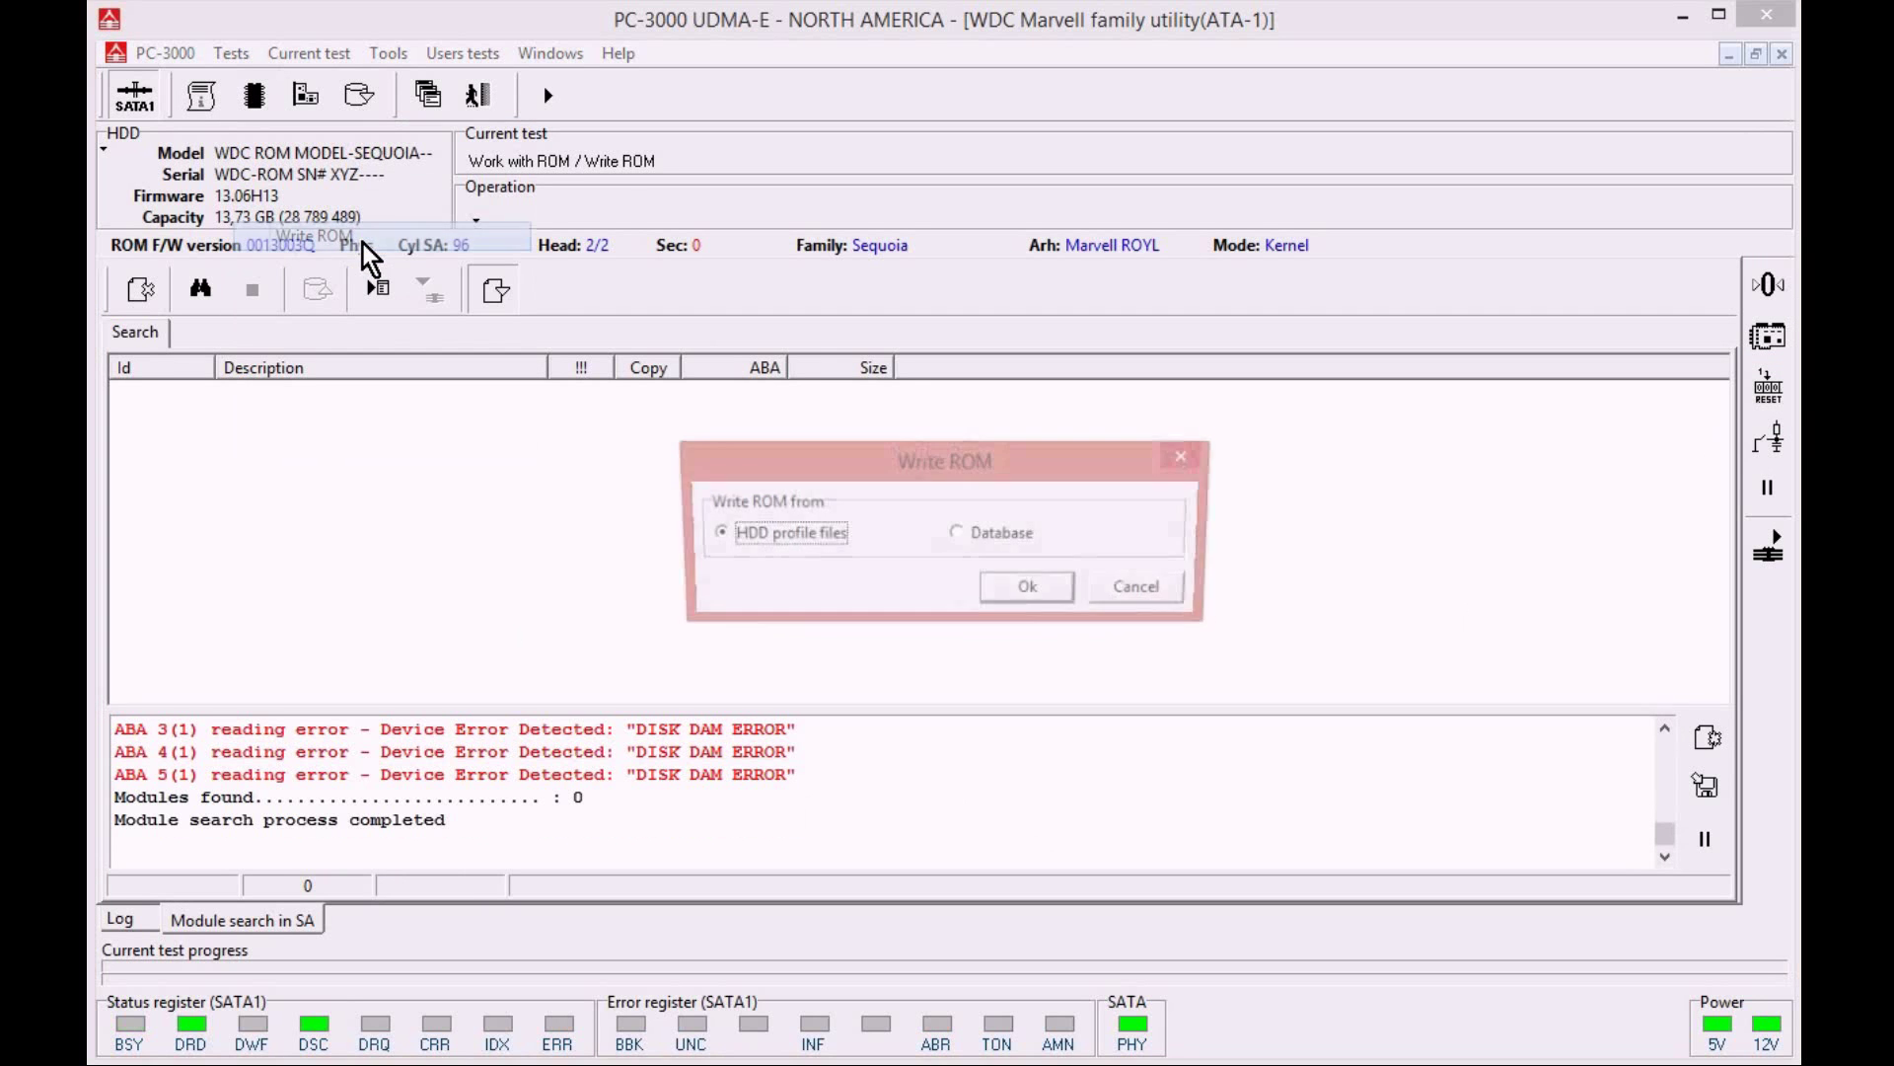
{"action": "left_click", "coordinate": [984, 556]}
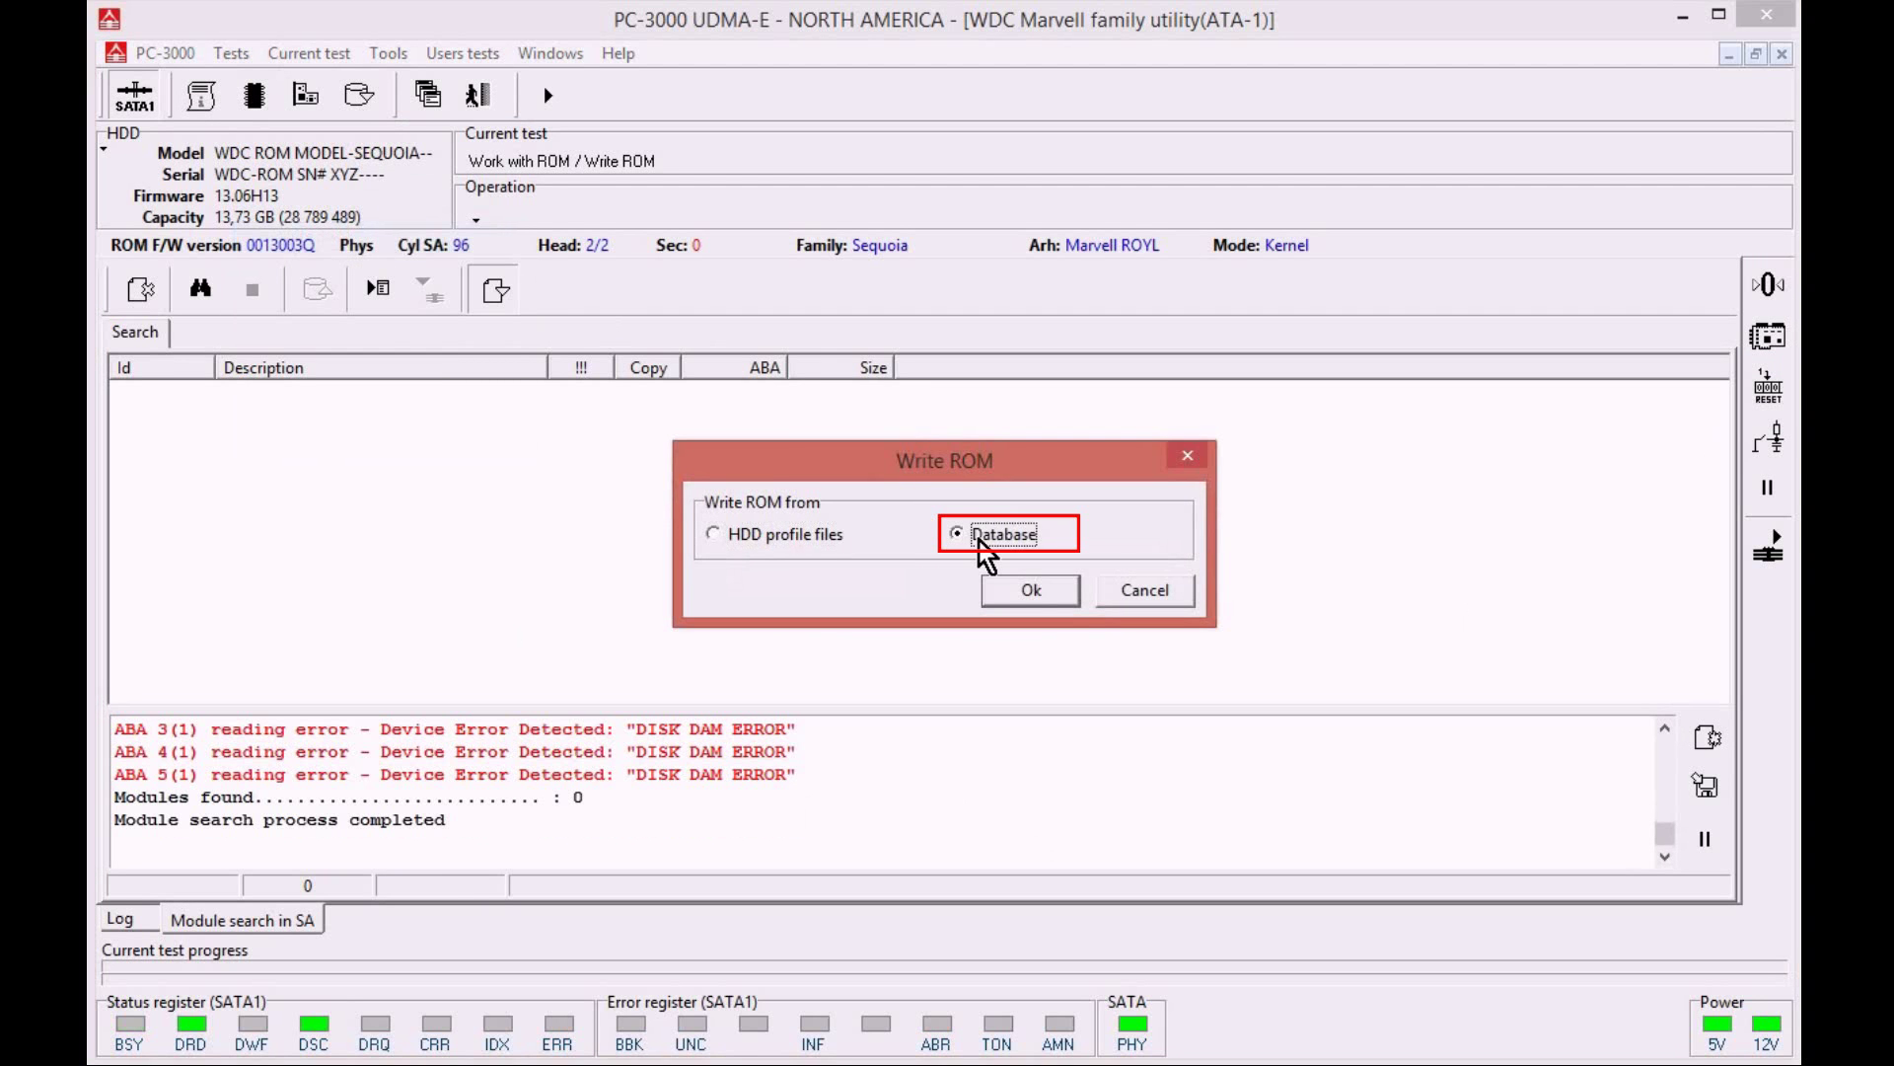
{"action": "left_click", "coordinate": [1057, 602]}
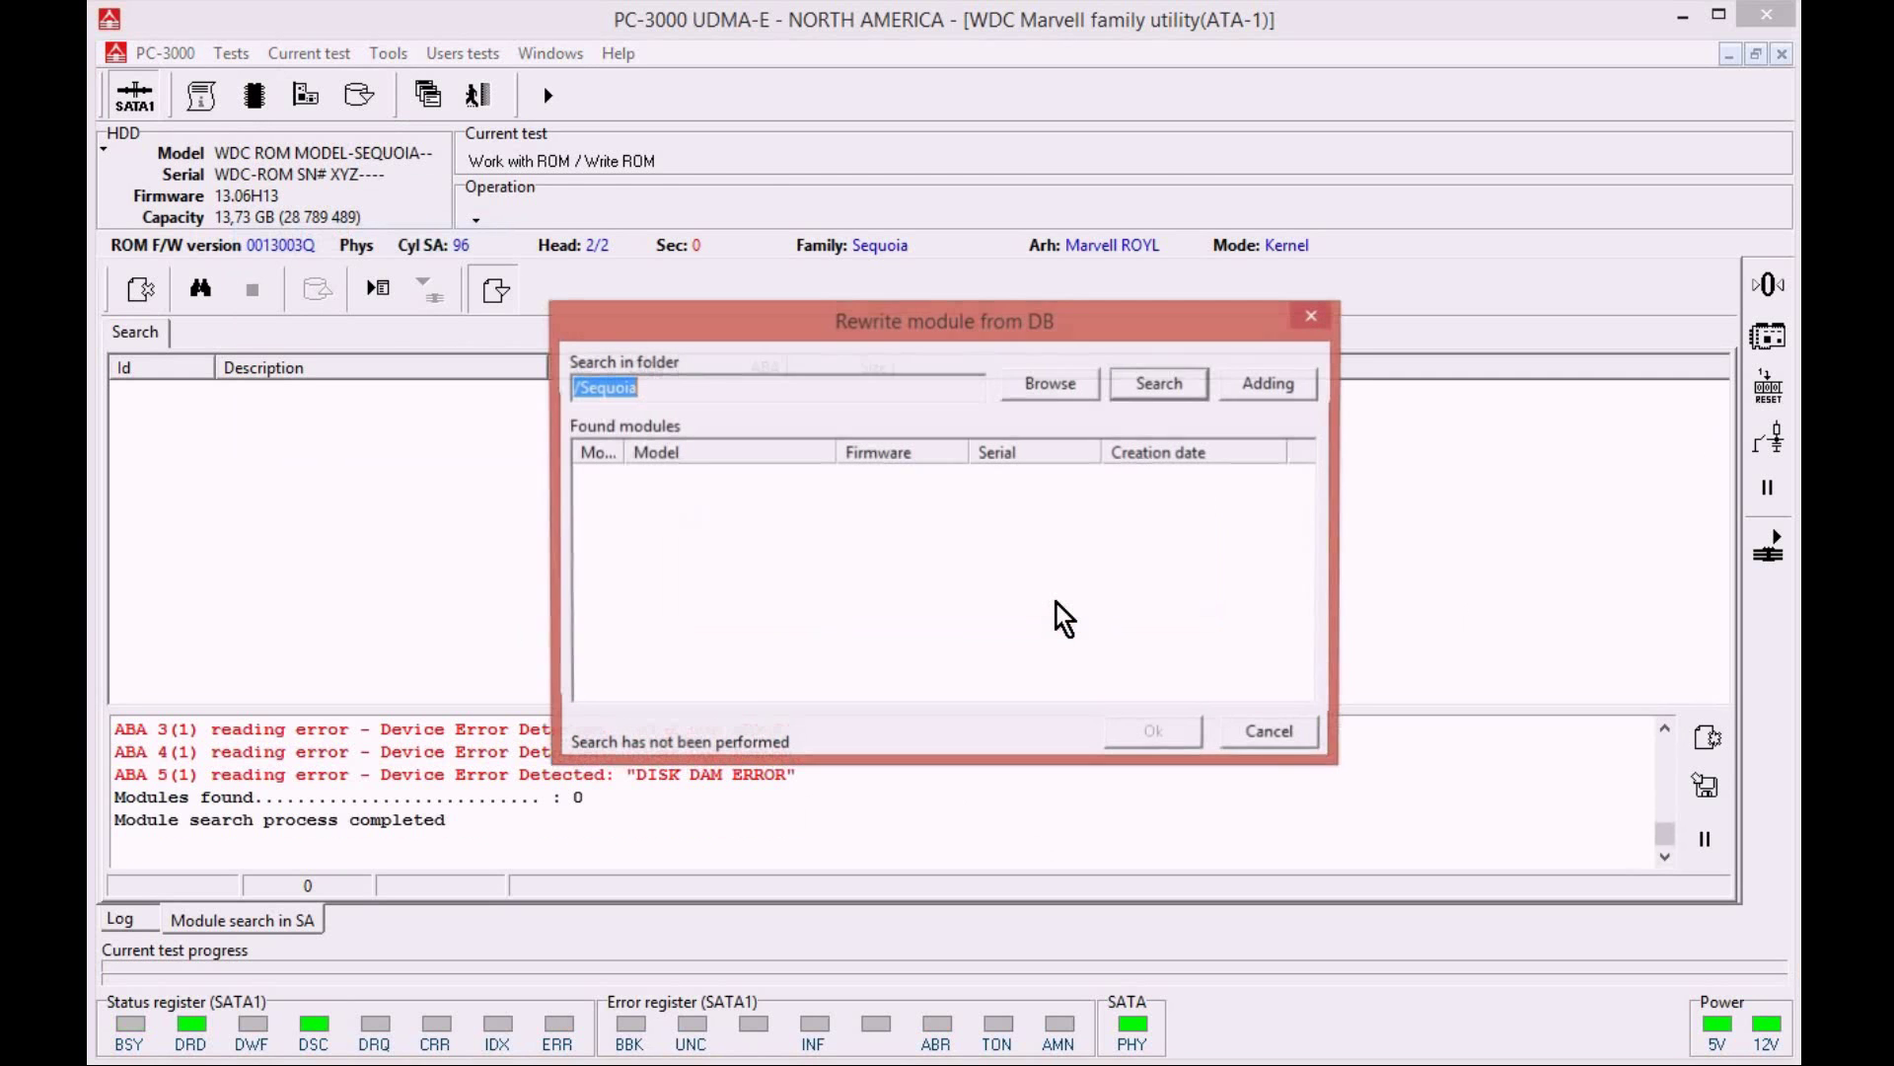
- Search the /Sequoia database folder for ROM images with ROM F/W version 0021002A
{"action": "left_click", "coordinate": [1175, 397]}
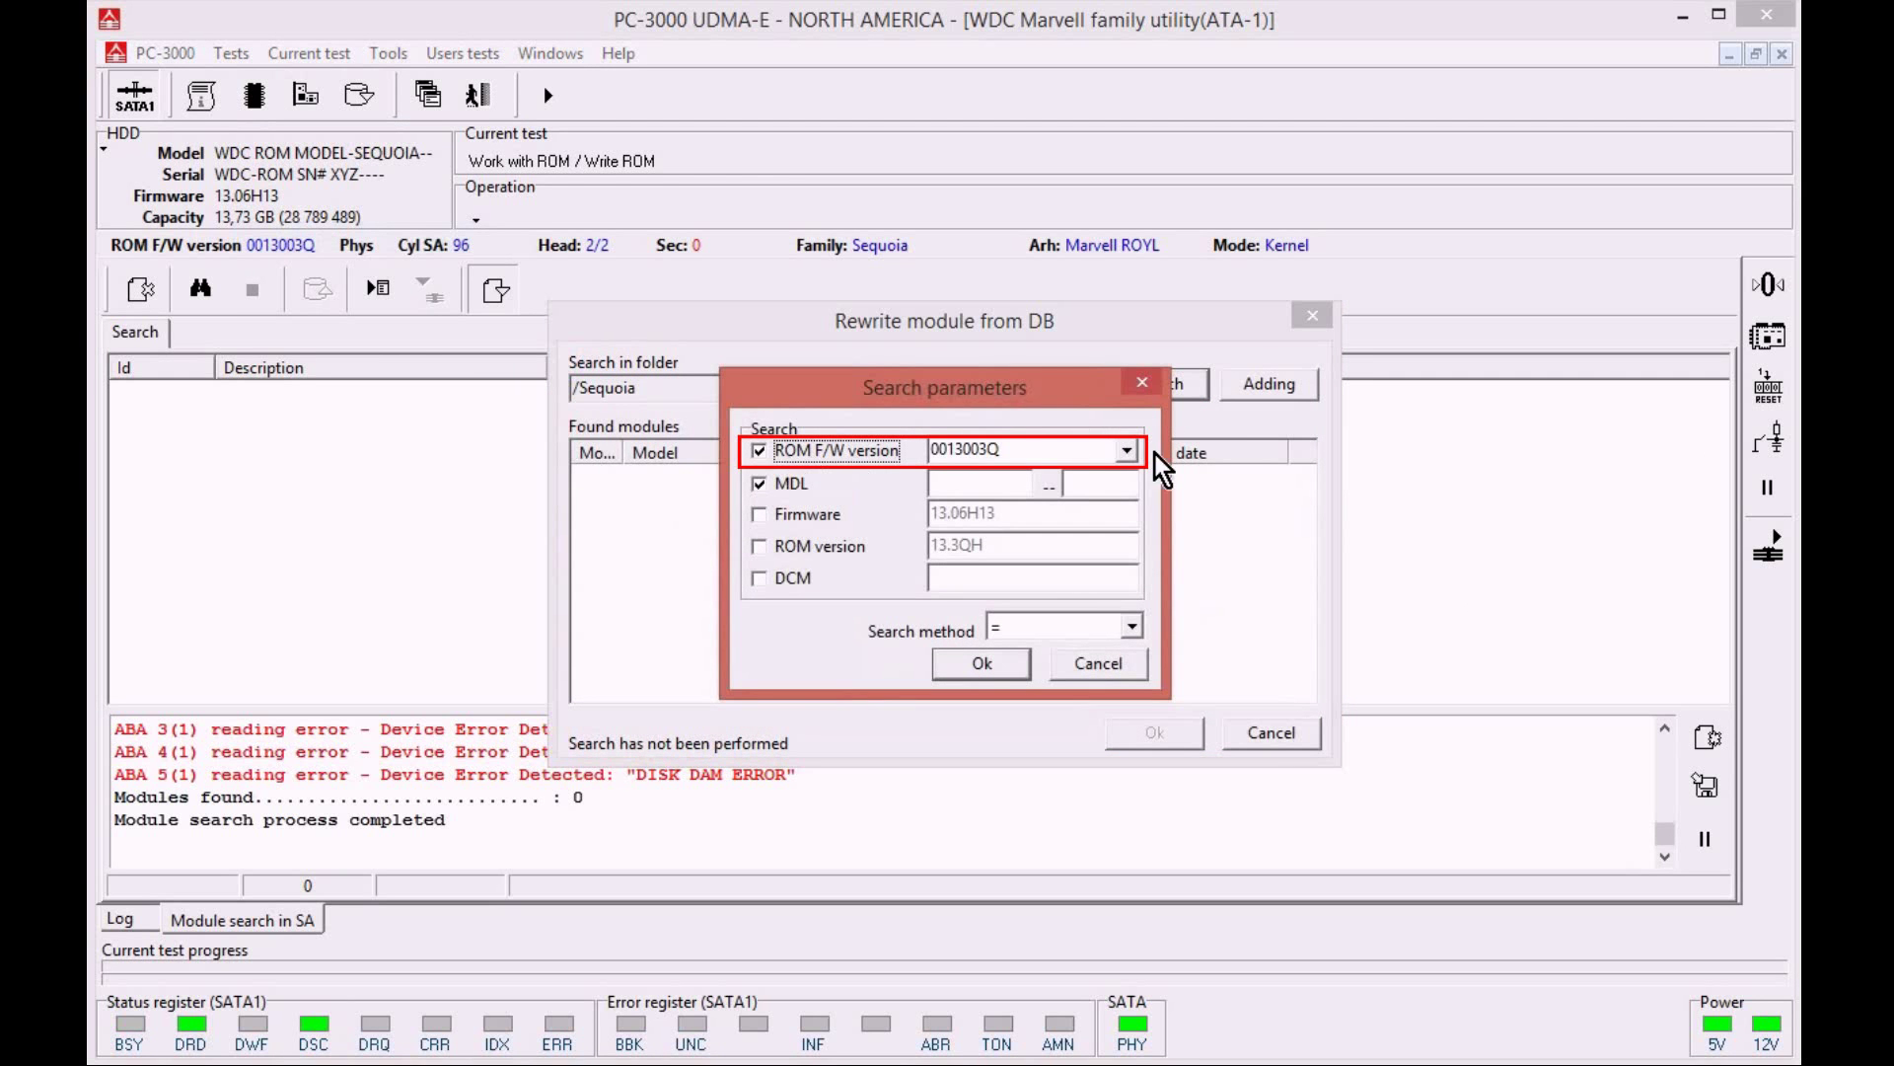
{"action": "left_click", "coordinate": [1128, 452]}
{"action": "left_click", "coordinate": [1128, 452]}
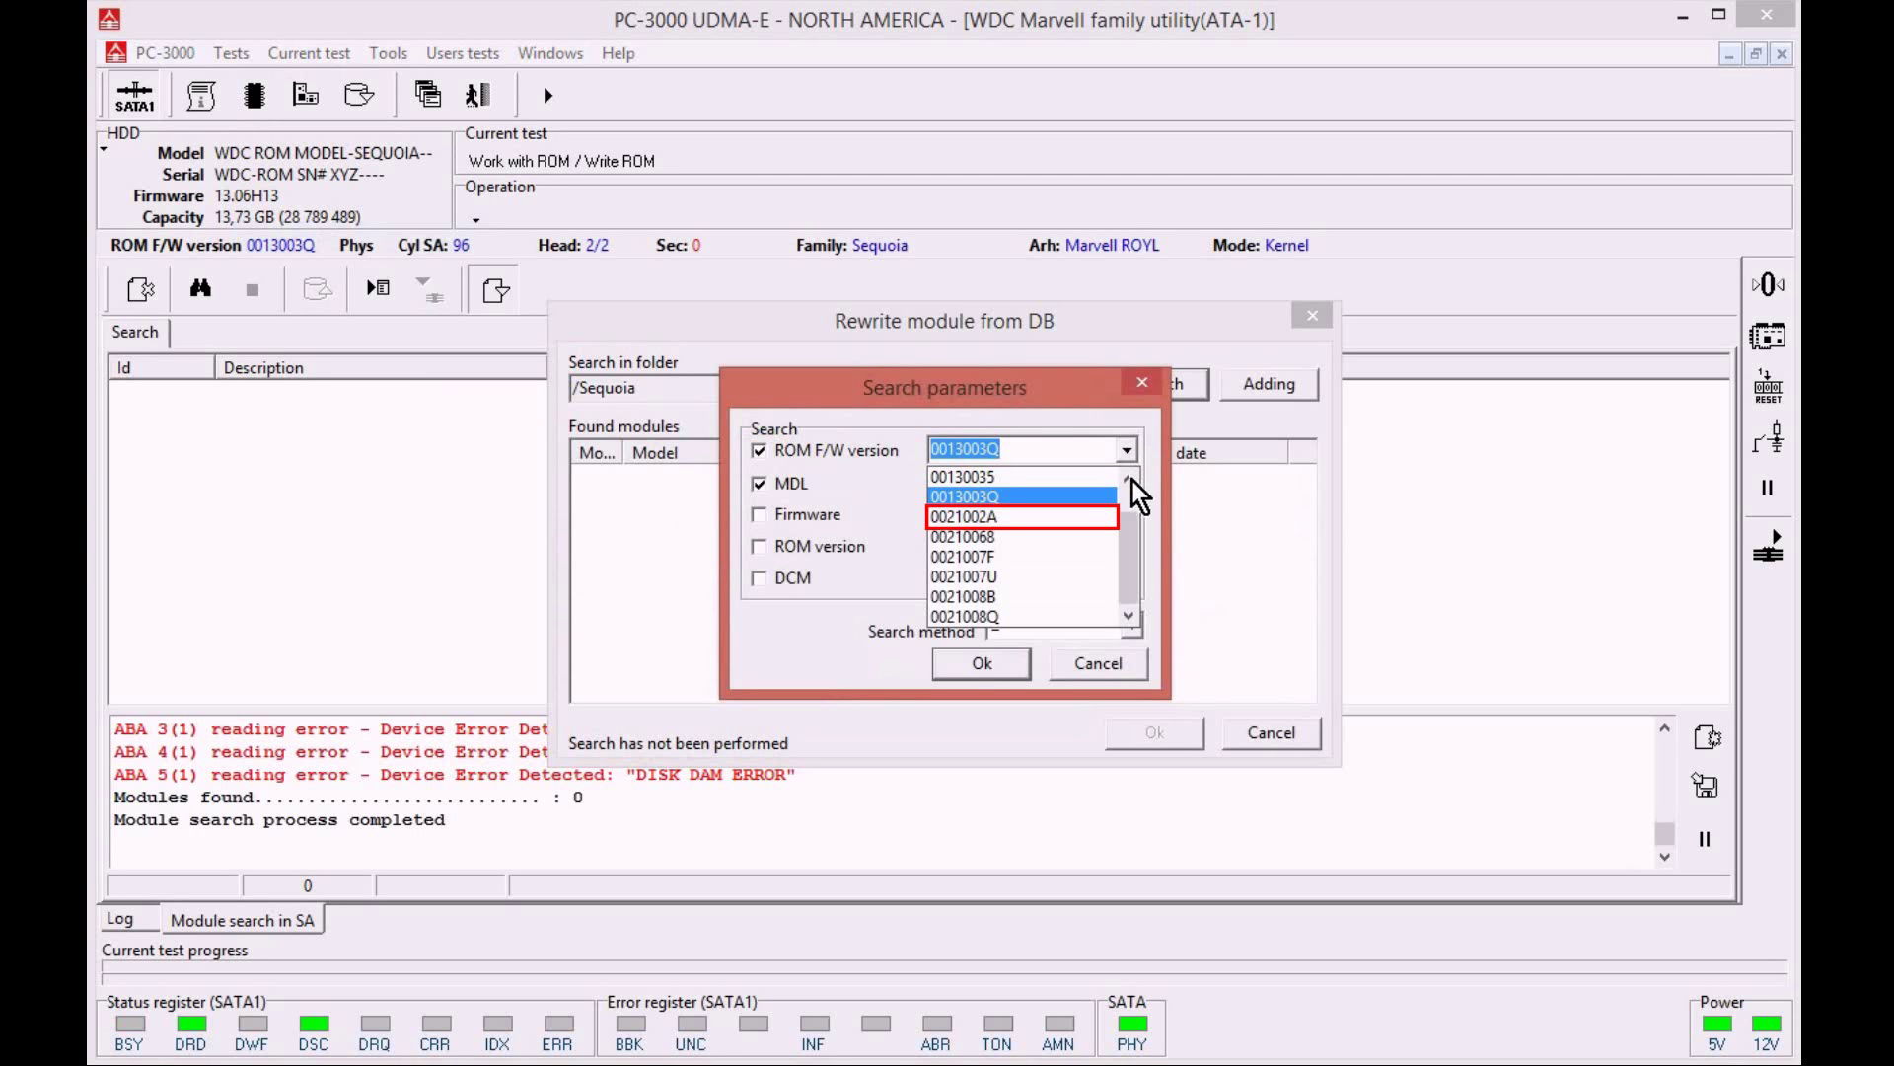
{"action": "left_click", "coordinate": [1095, 518]}
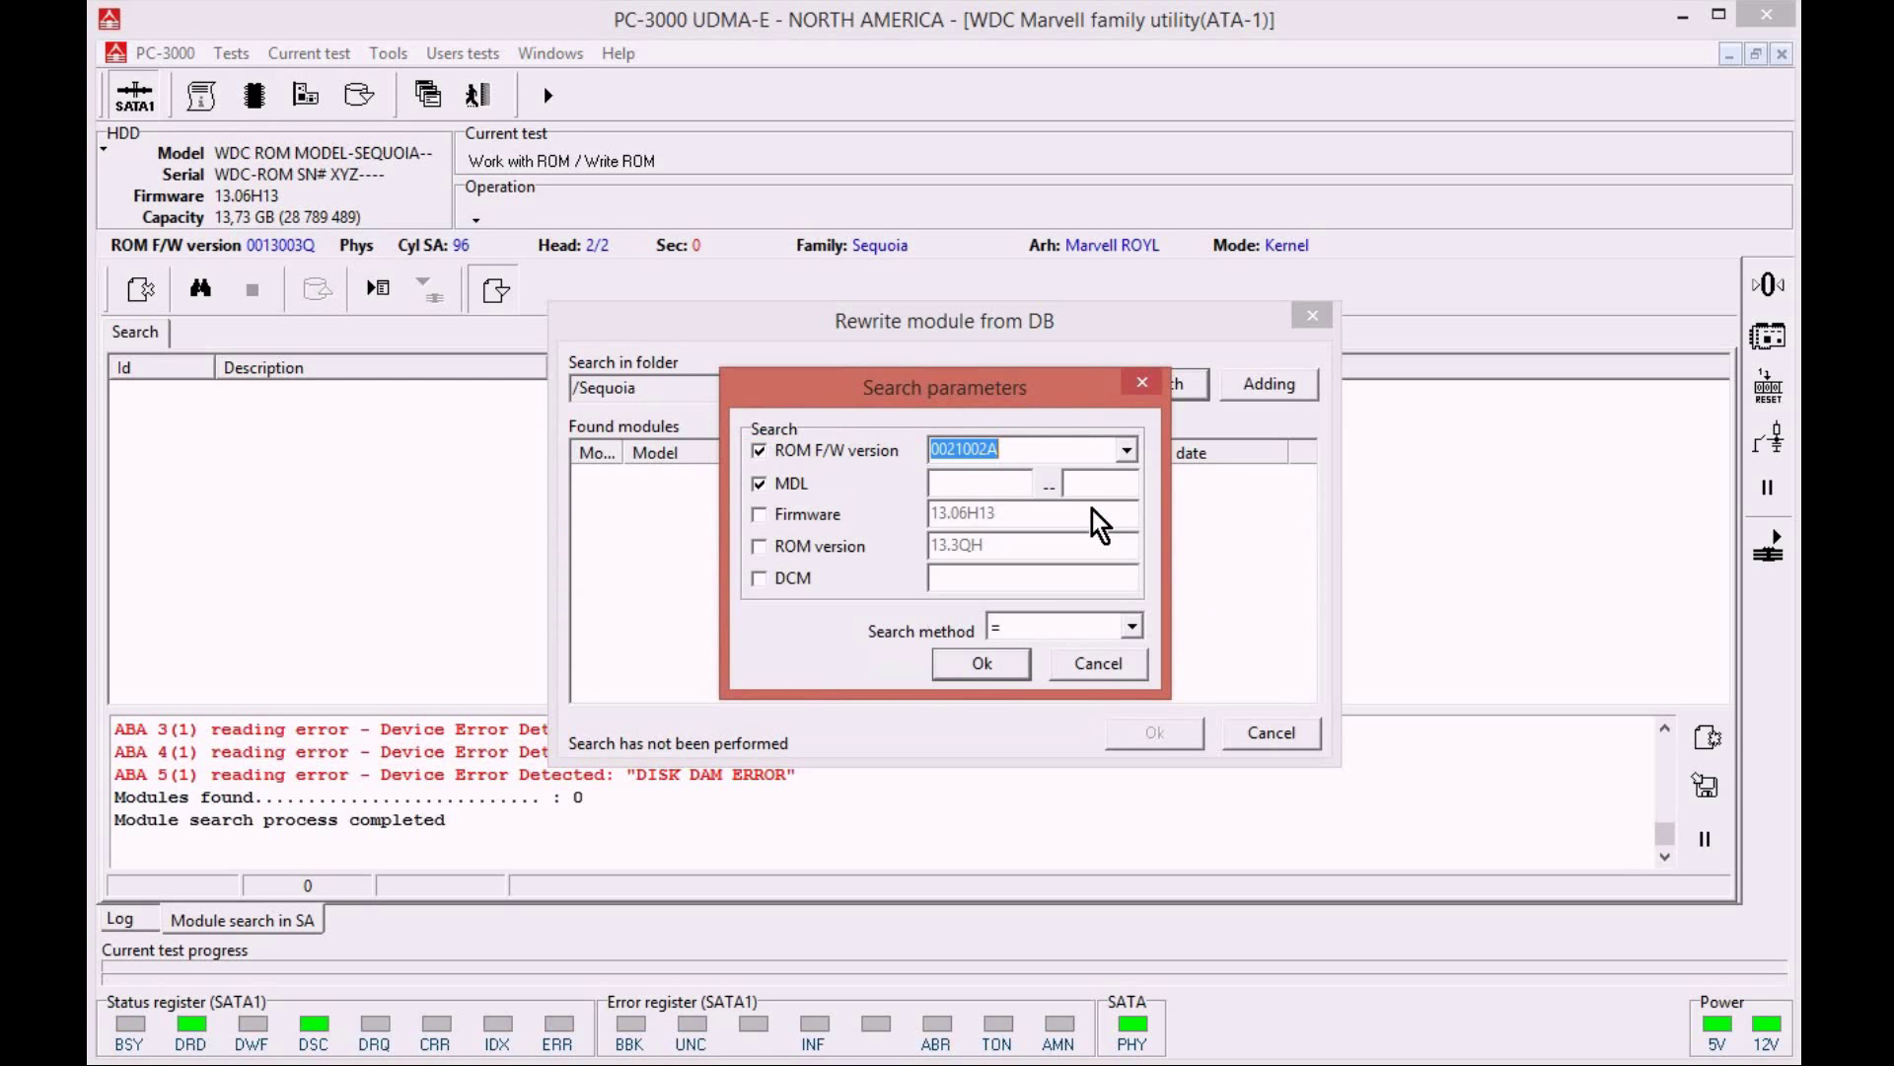
{"action": "left_click", "coordinate": [987, 663]}
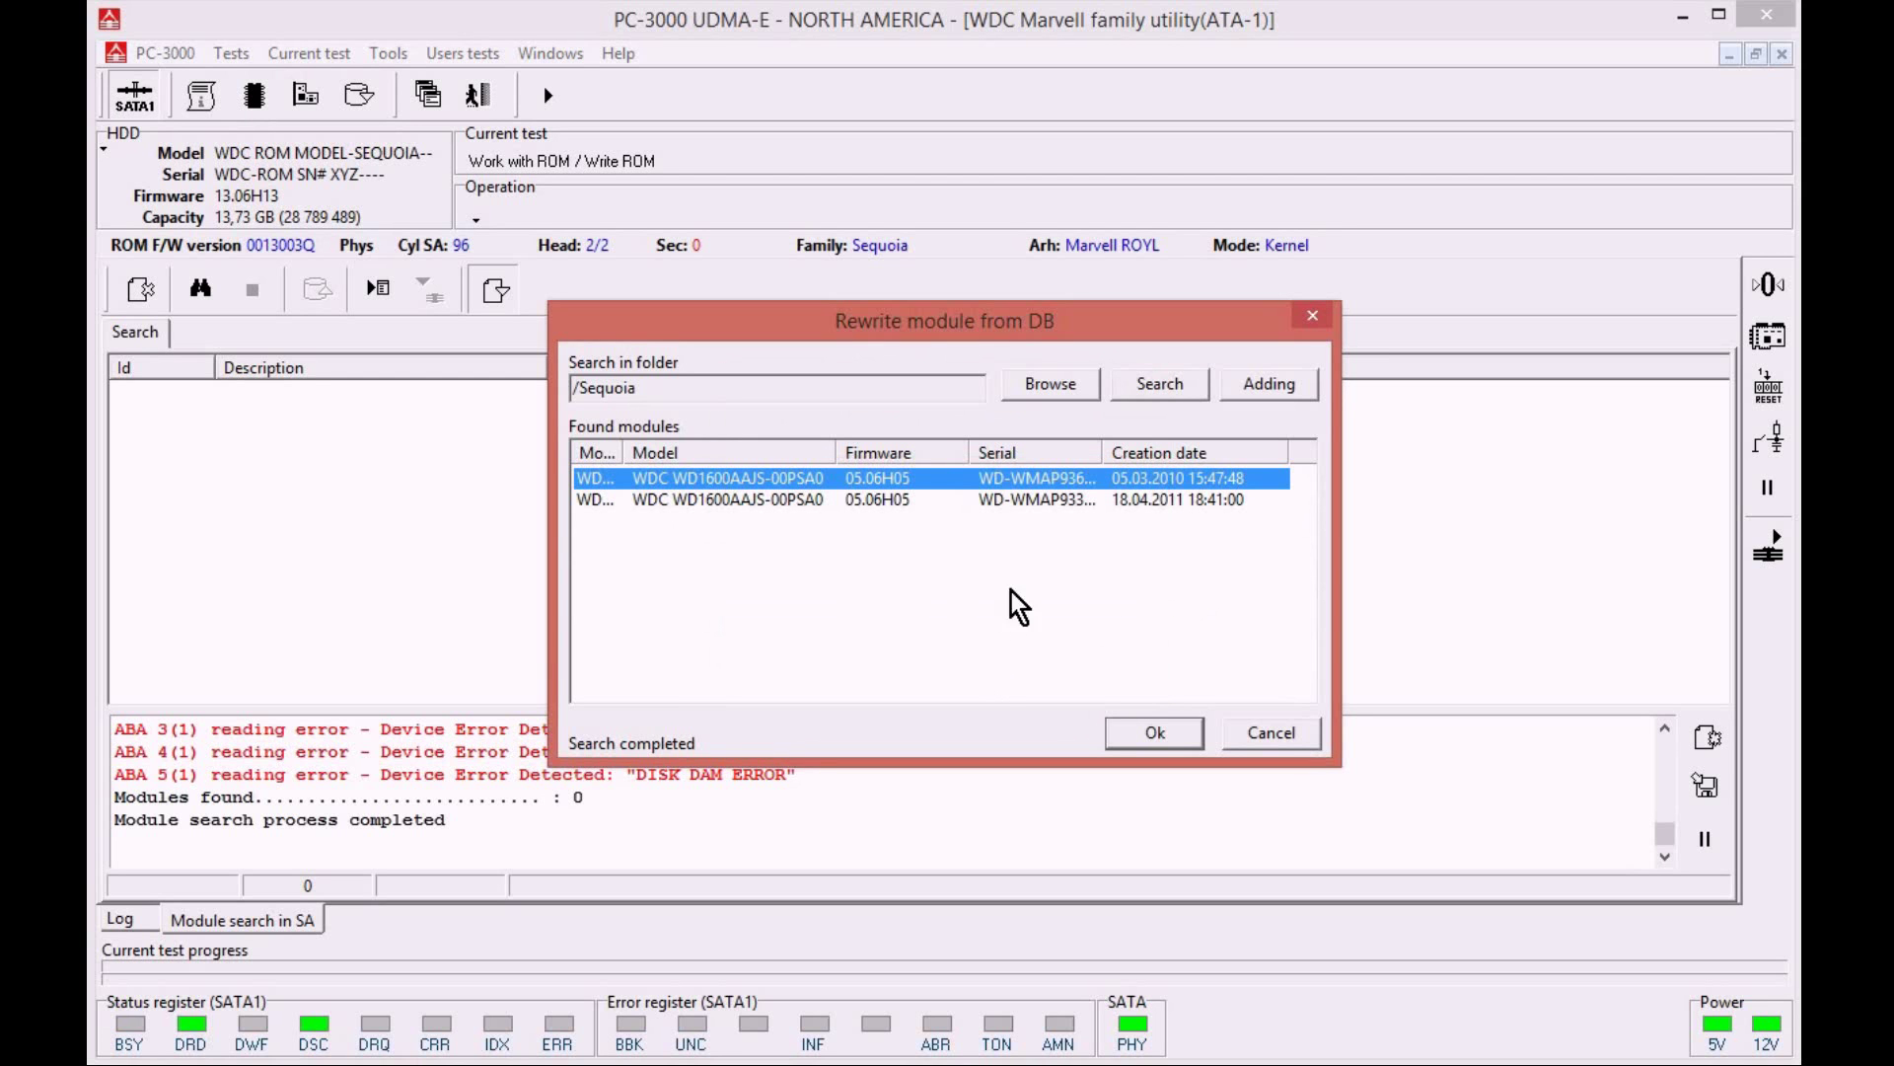
- Write the WDC WD1600AAJS-00PSA0 ROM created 05.03.2010 to the drive, keeping the suggested profile and declining the resource backup
{"action": "left_click_drag", "start_coordinate": [1101, 457], "coordinate": [1190, 453]}
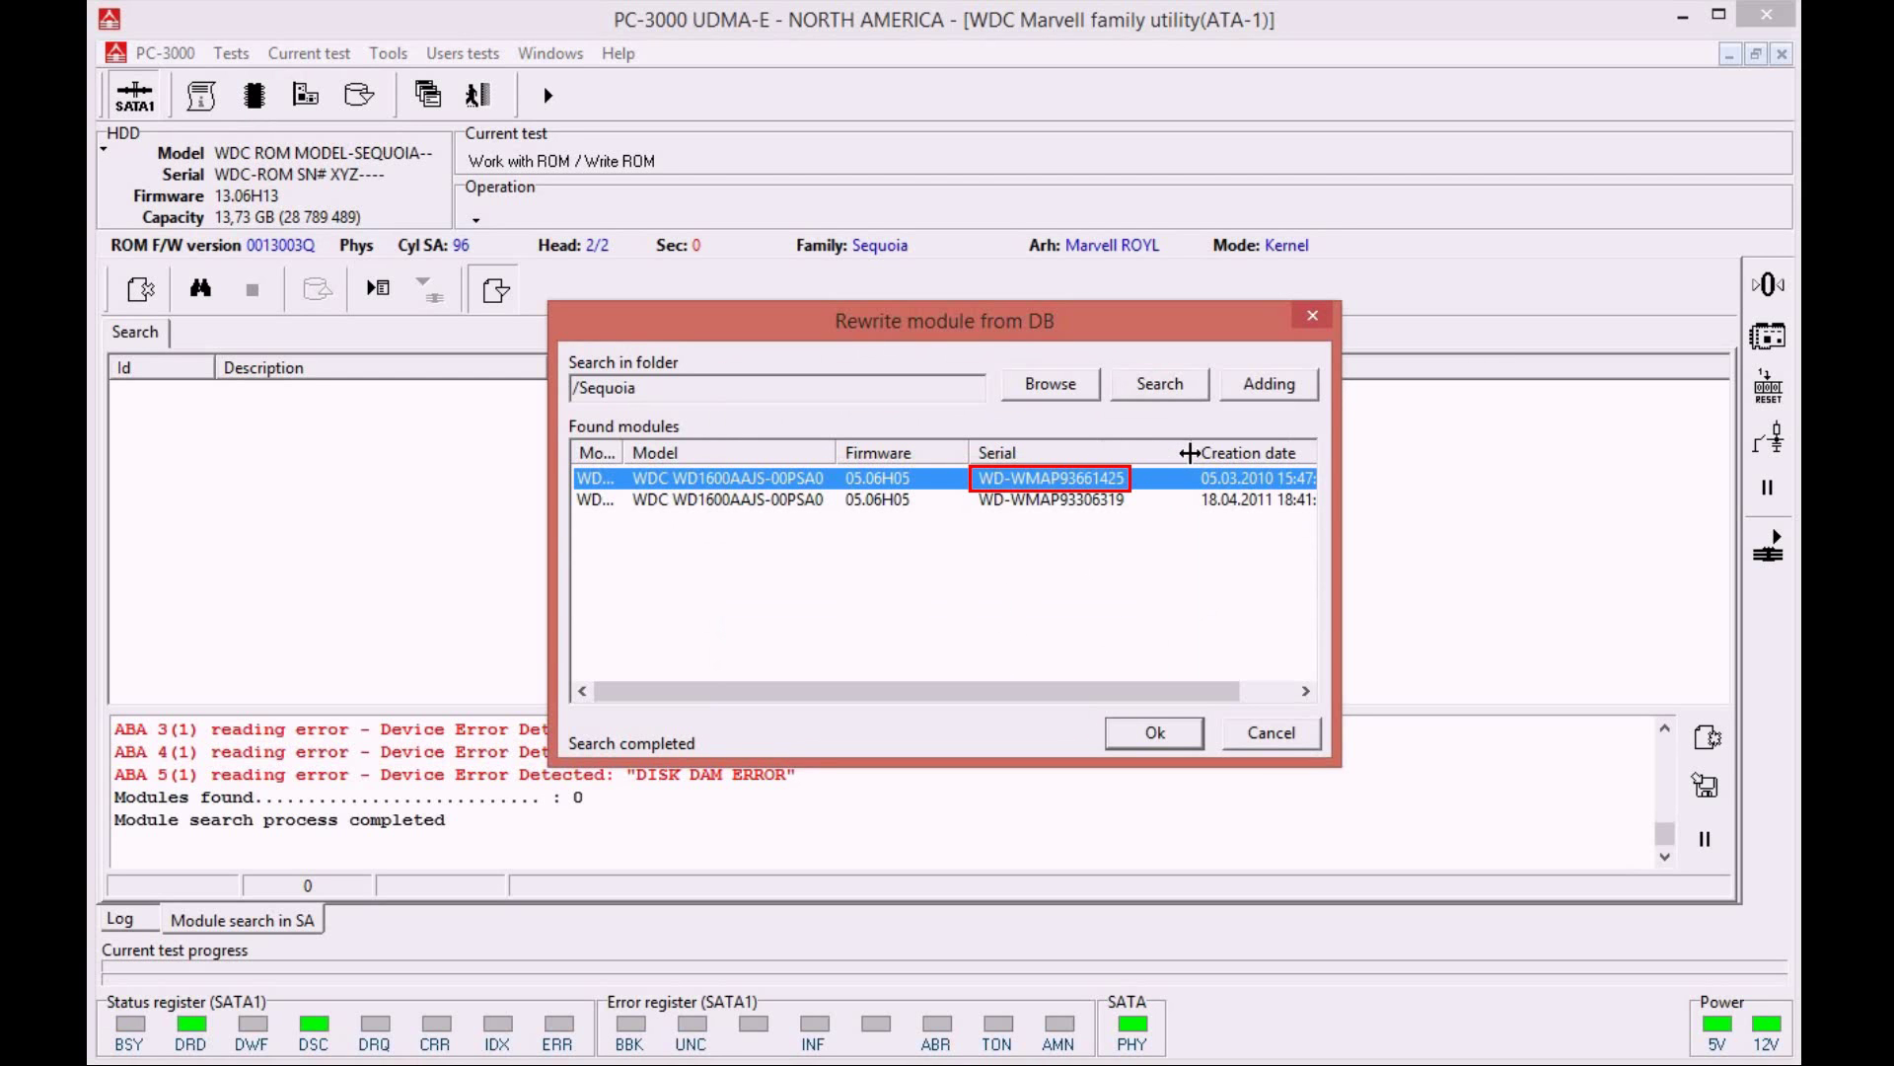
{"action": "double_click", "coordinate": [1190, 453]}
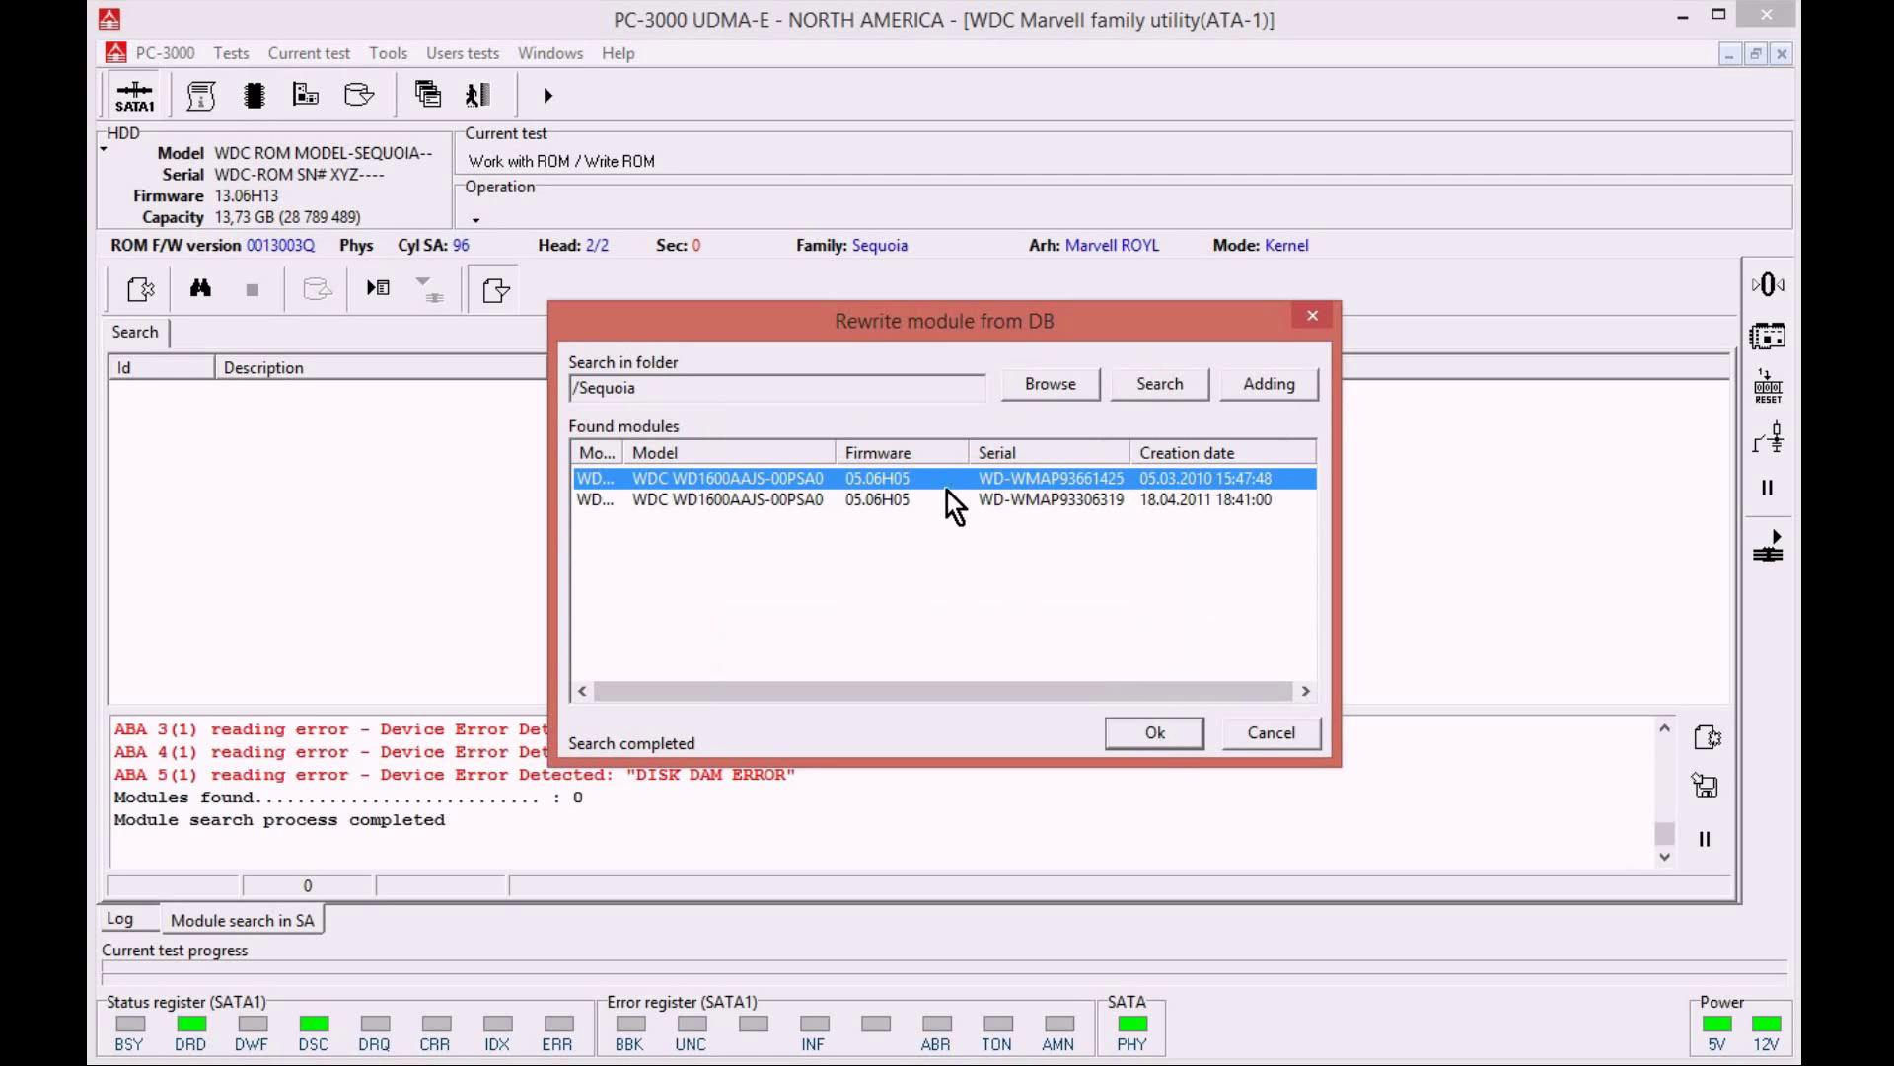
{"action": "left_click", "coordinate": [1144, 730]}
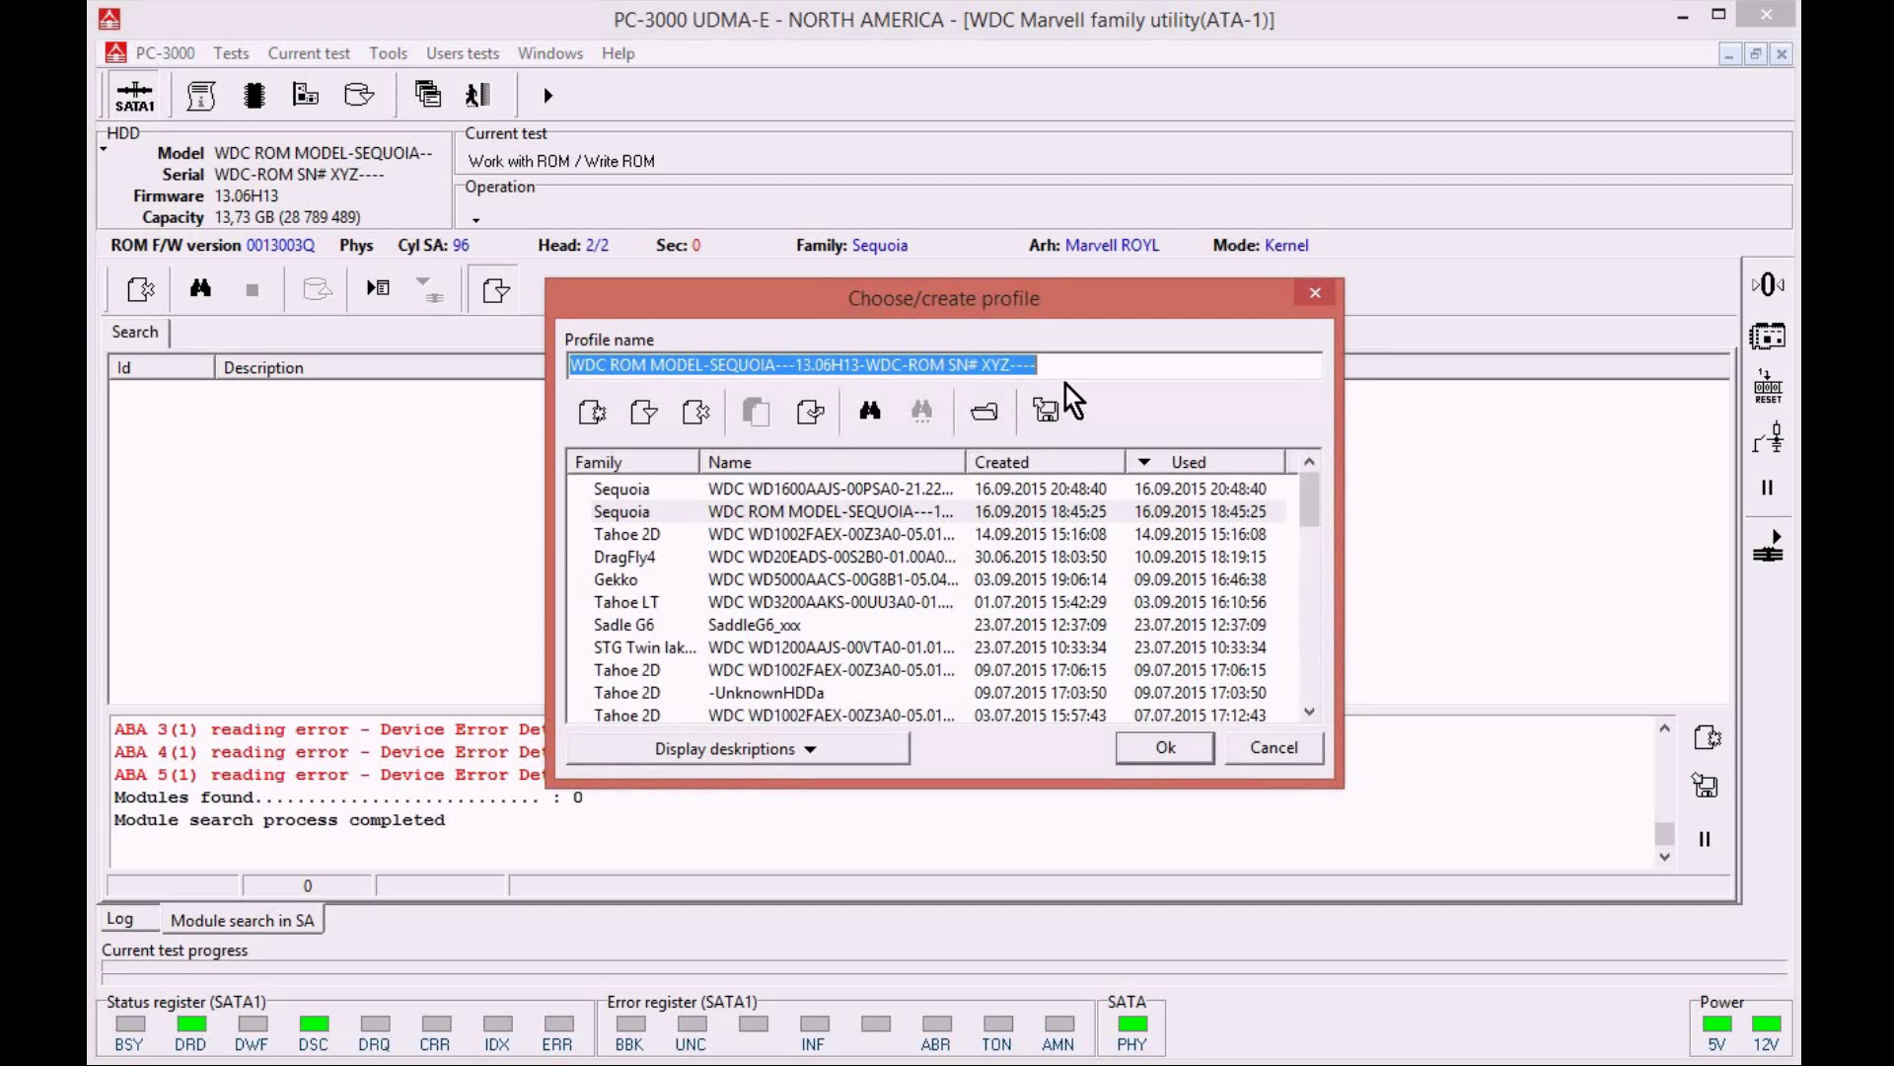
{"action": "left_click", "coordinate": [1163, 748]}
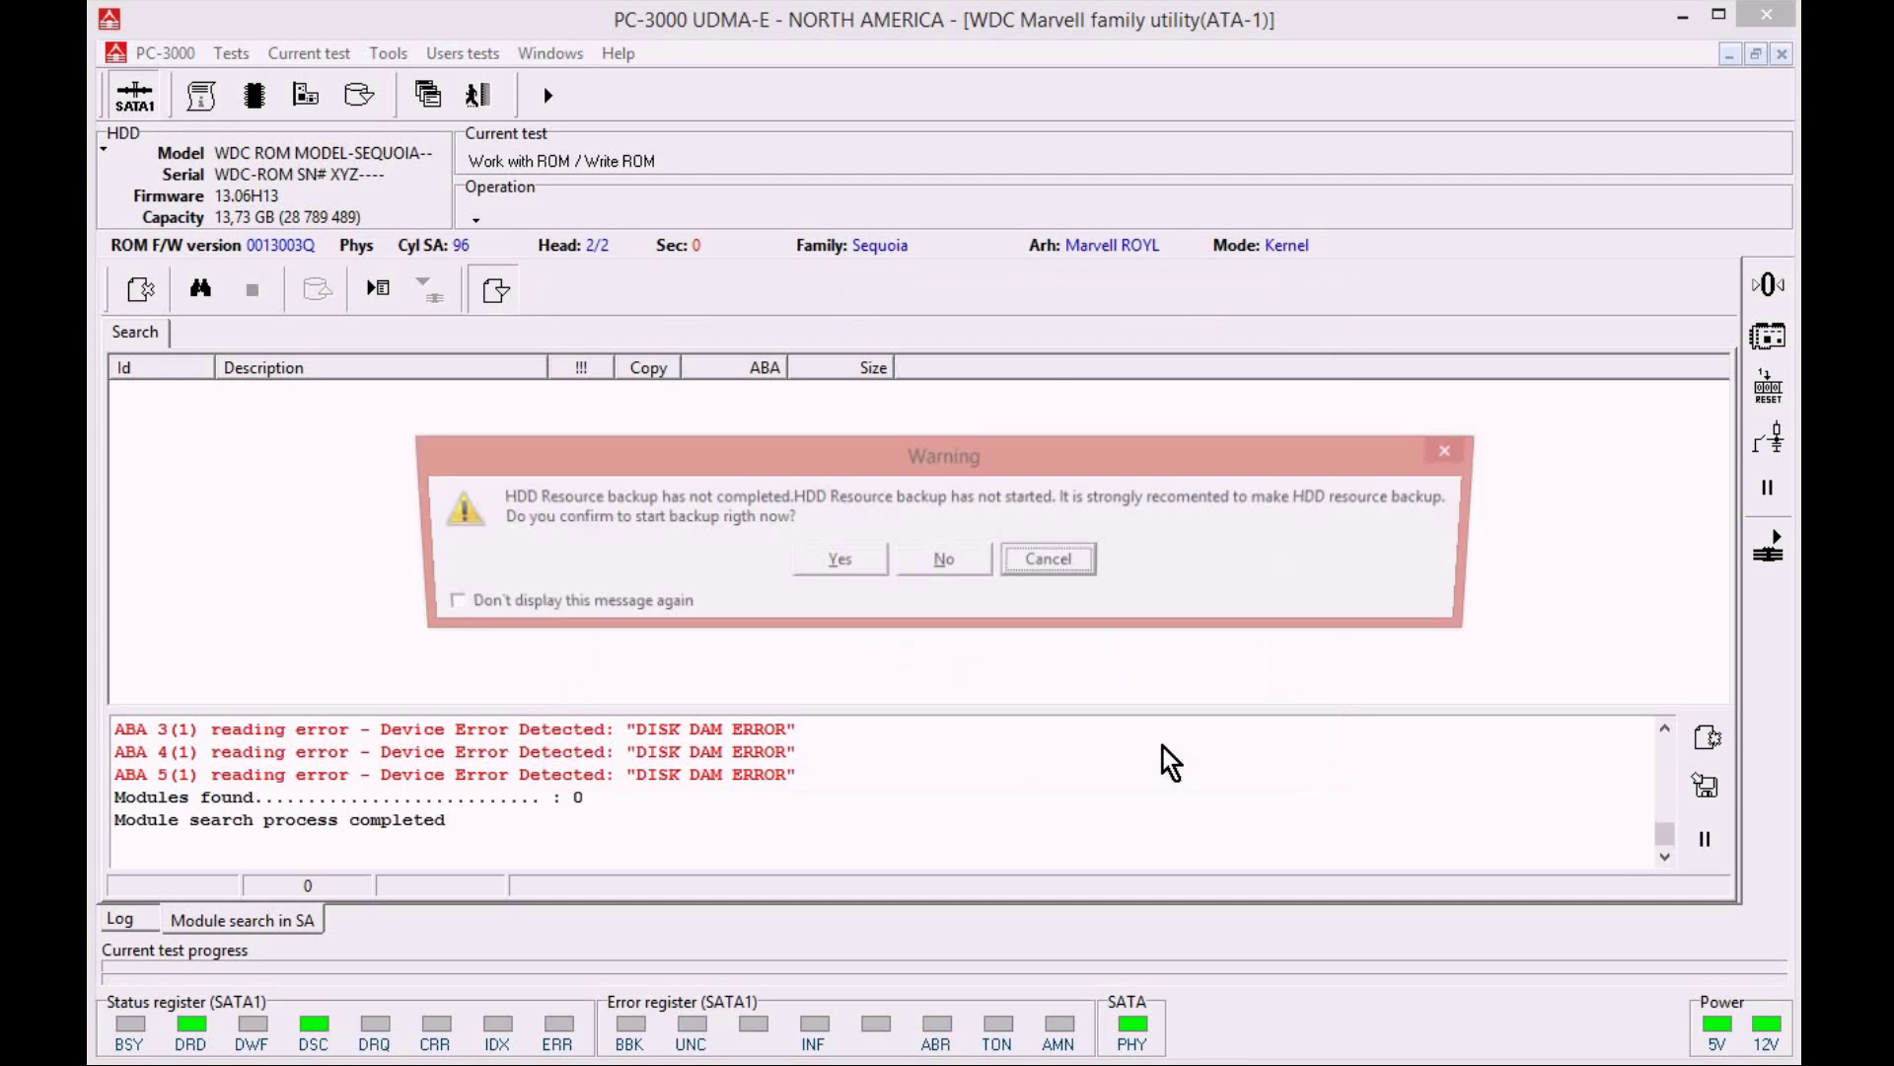
{"action": "left_click", "coordinate": [963, 571]}
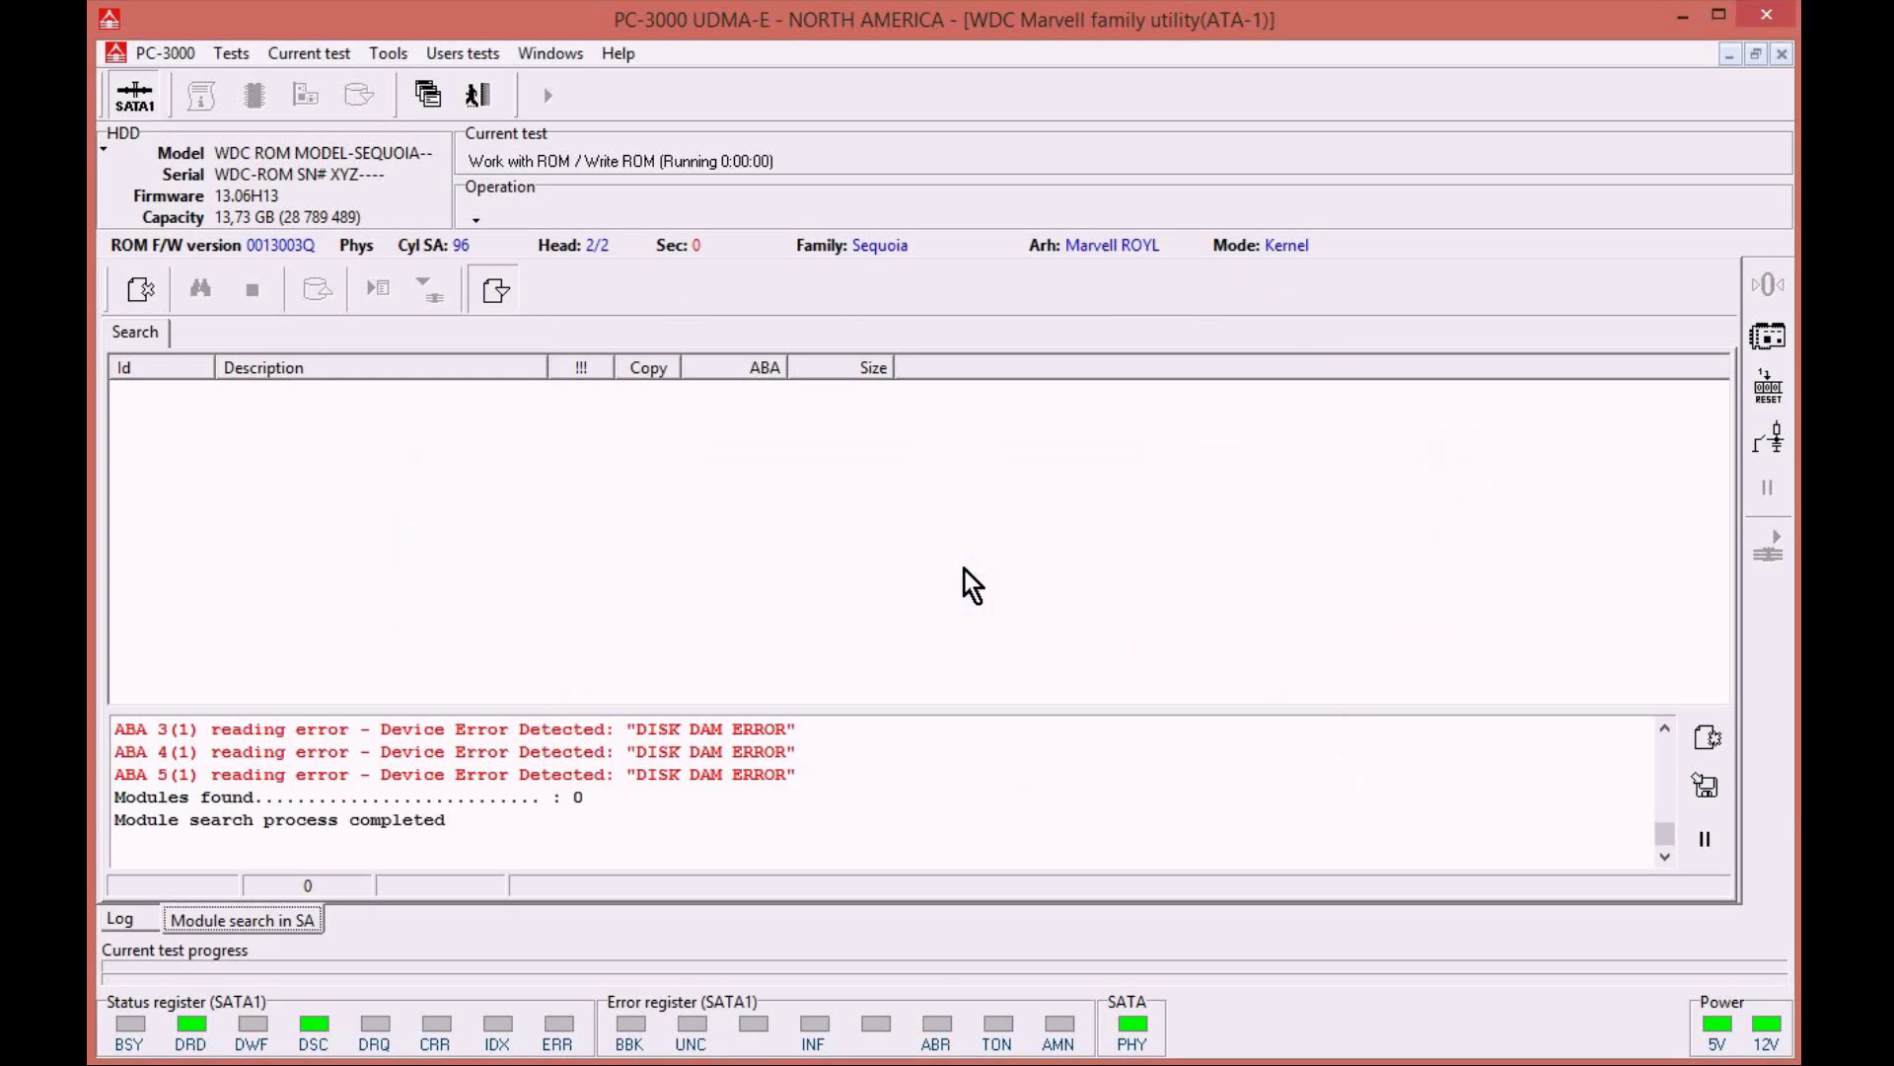
- Open the log to check the ROM write and power-cycle the drive
{"action": "left_click", "coordinate": [143, 915]}
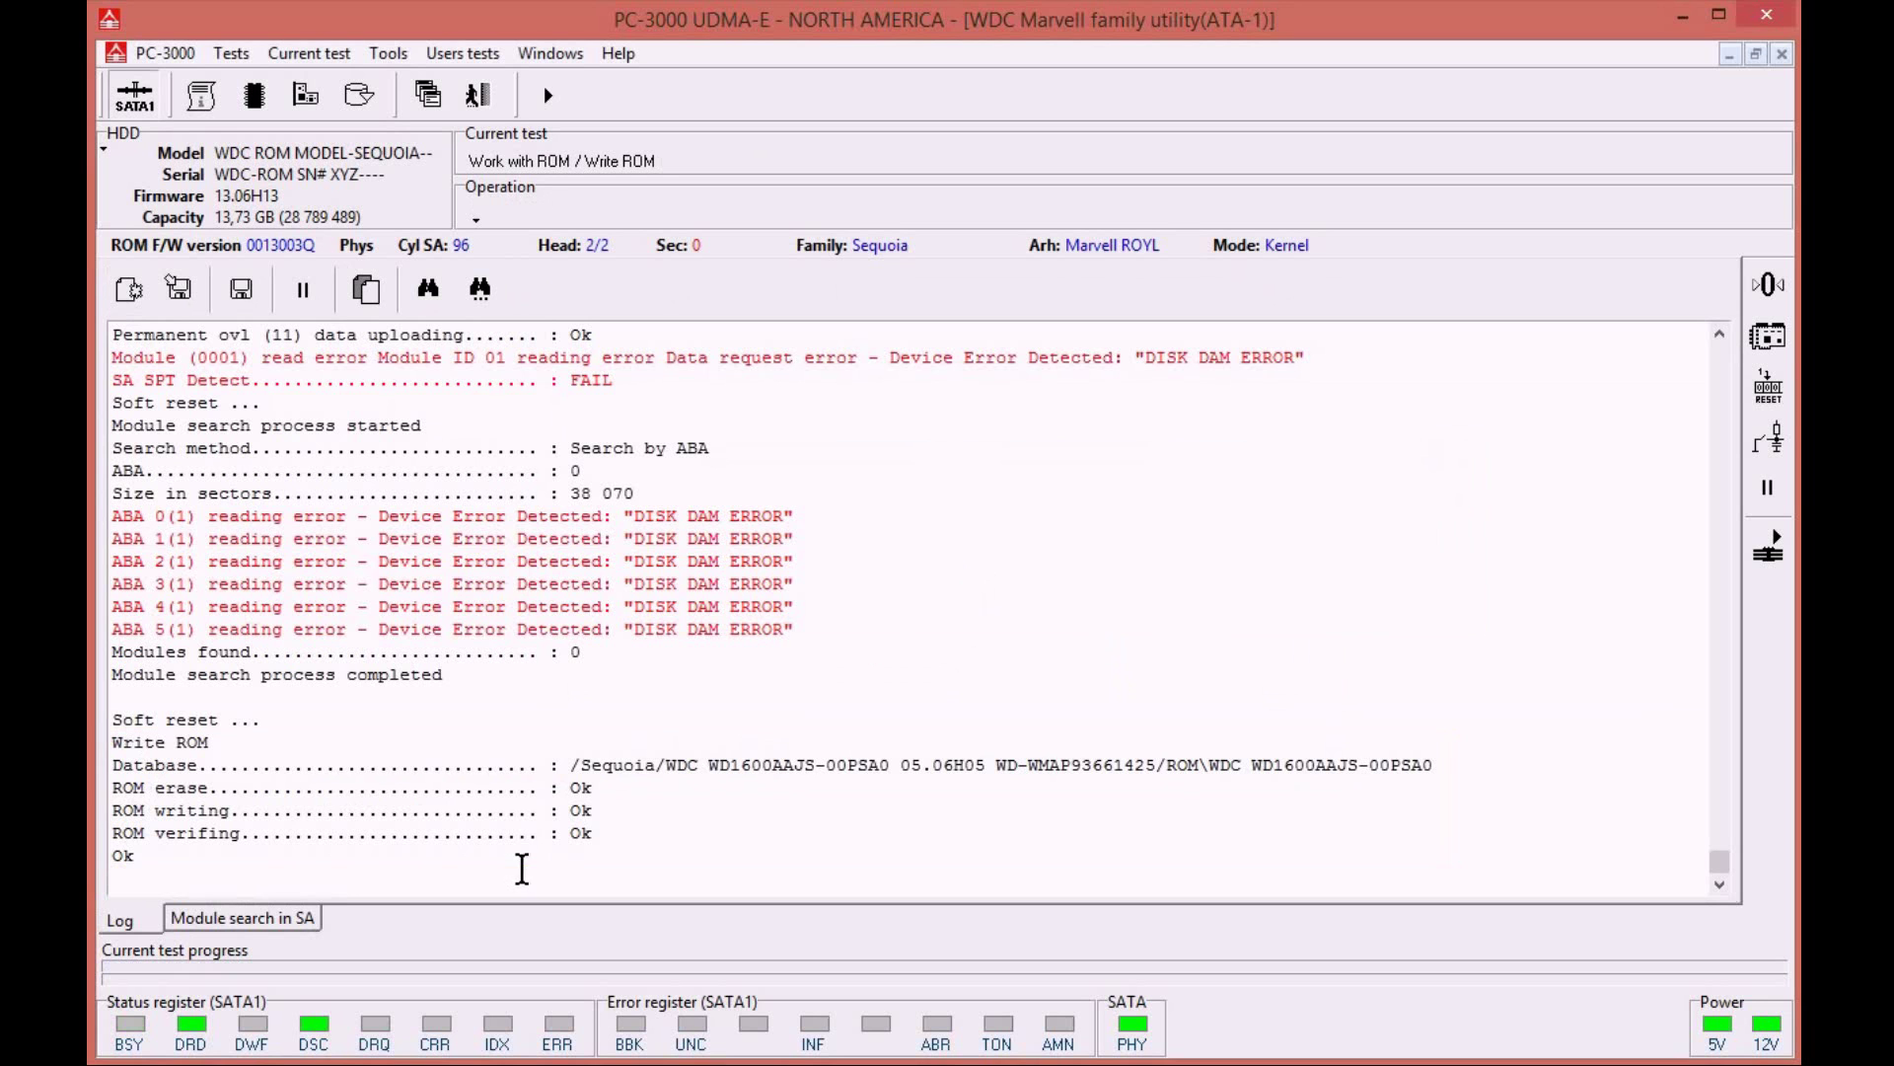
{"action": "left_click", "coordinate": [135, 101]}
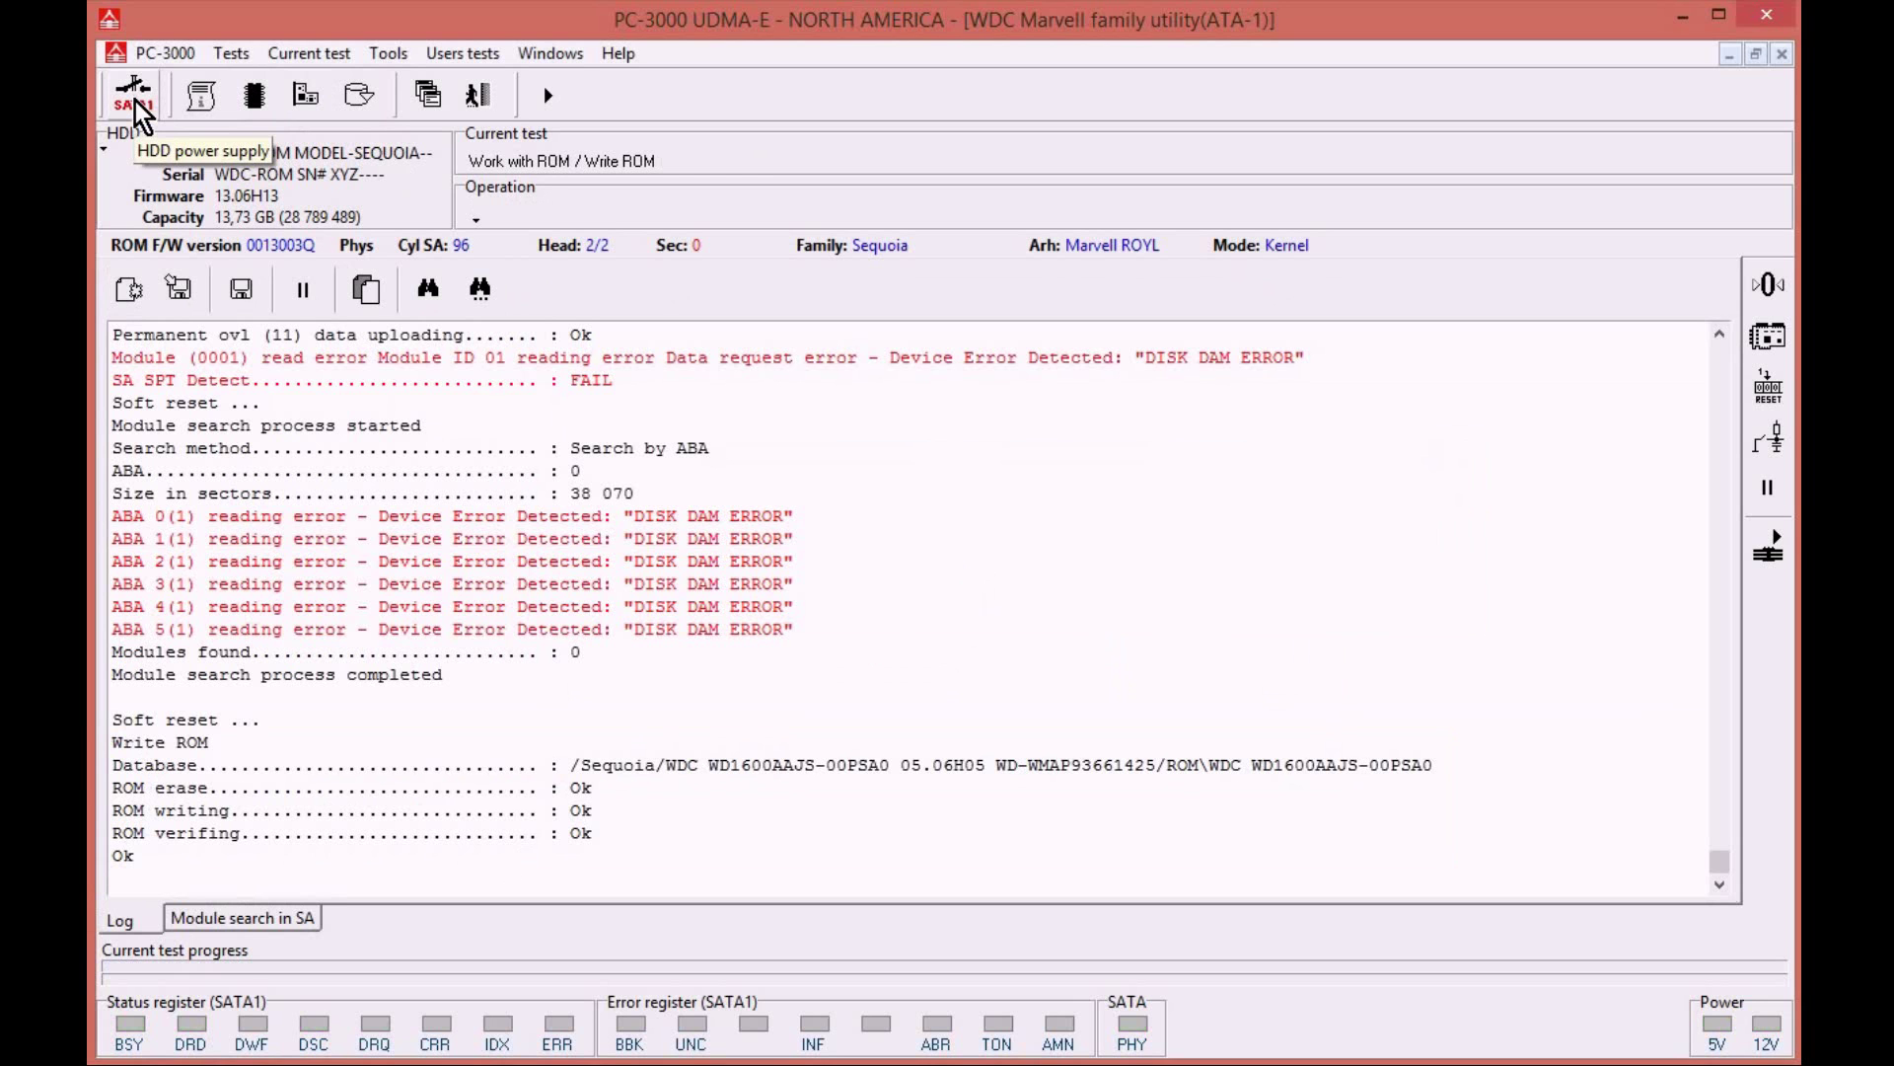
{"action": "left_click", "coordinate": [134, 101]}
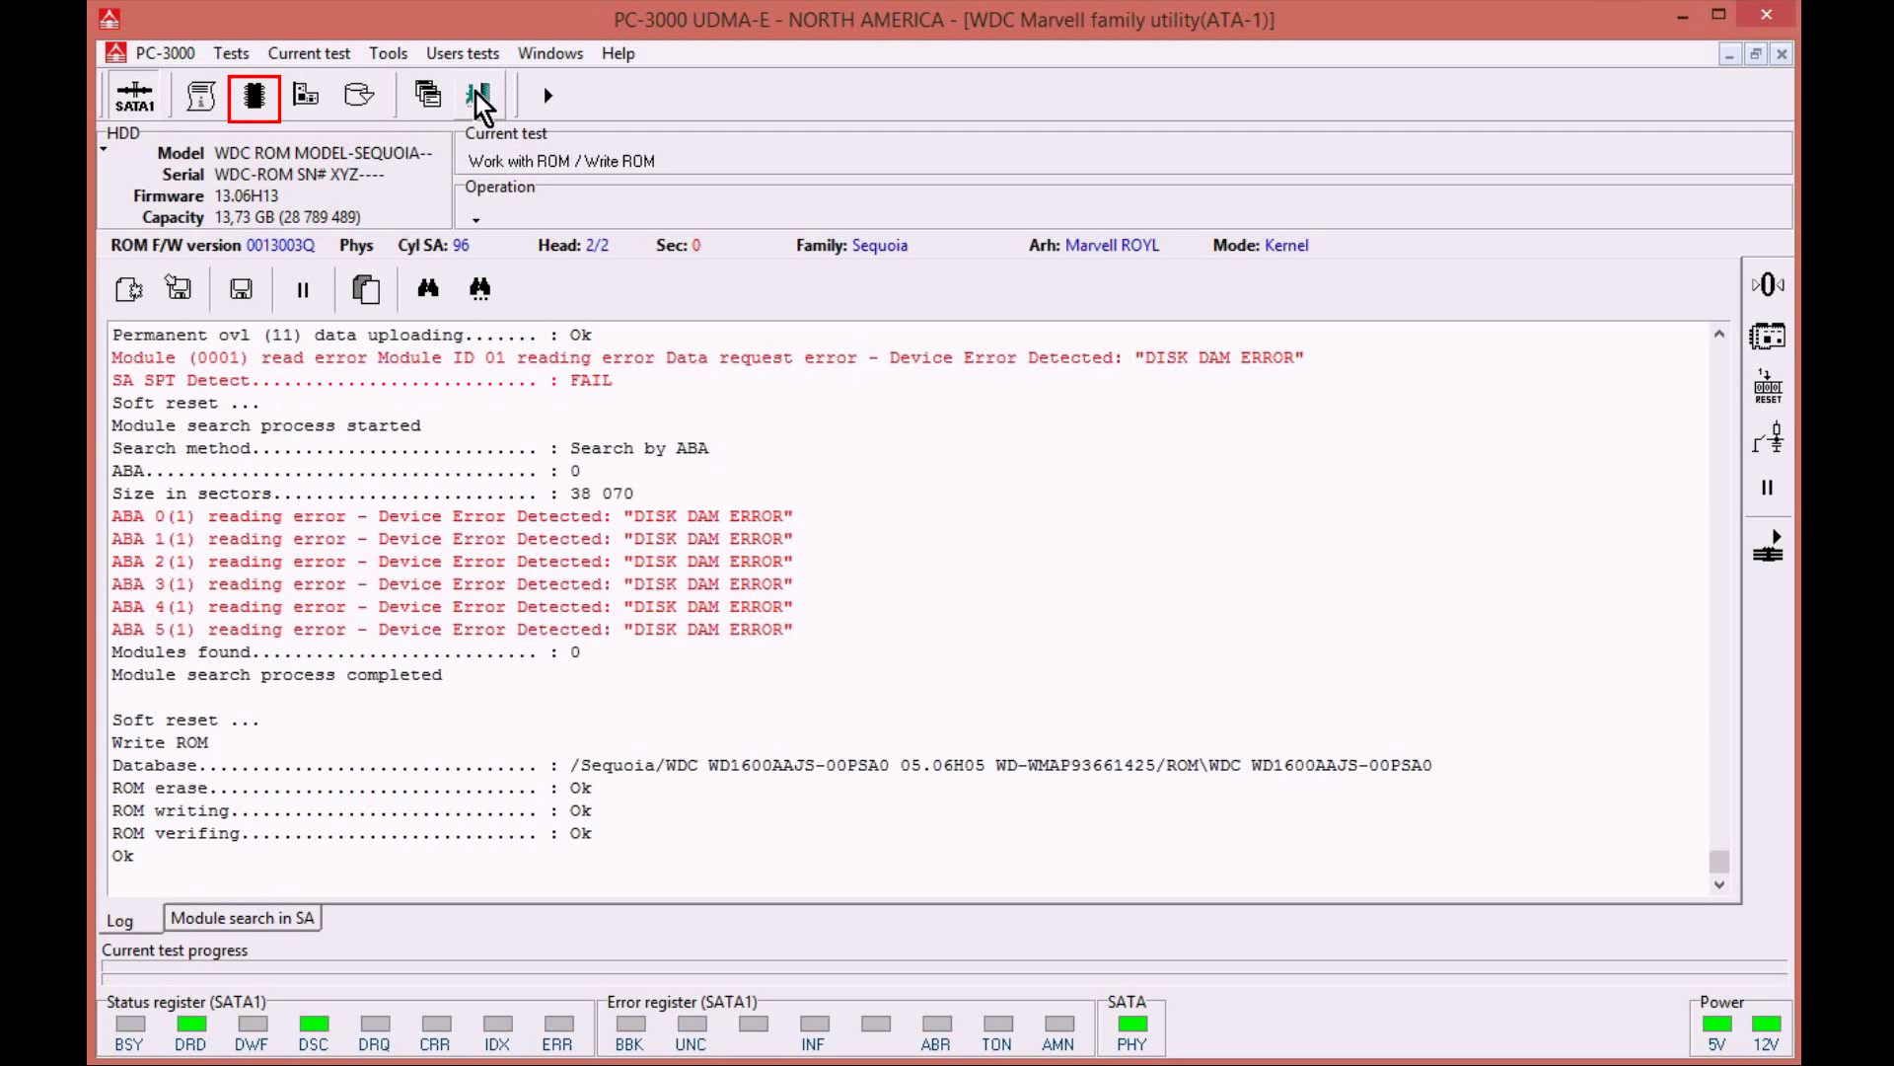
- Start writing ROM modules from the database and search the /Sequoia folder for ROM F/W version 0021002A
{"action": "left_click", "coordinate": [253, 98]}
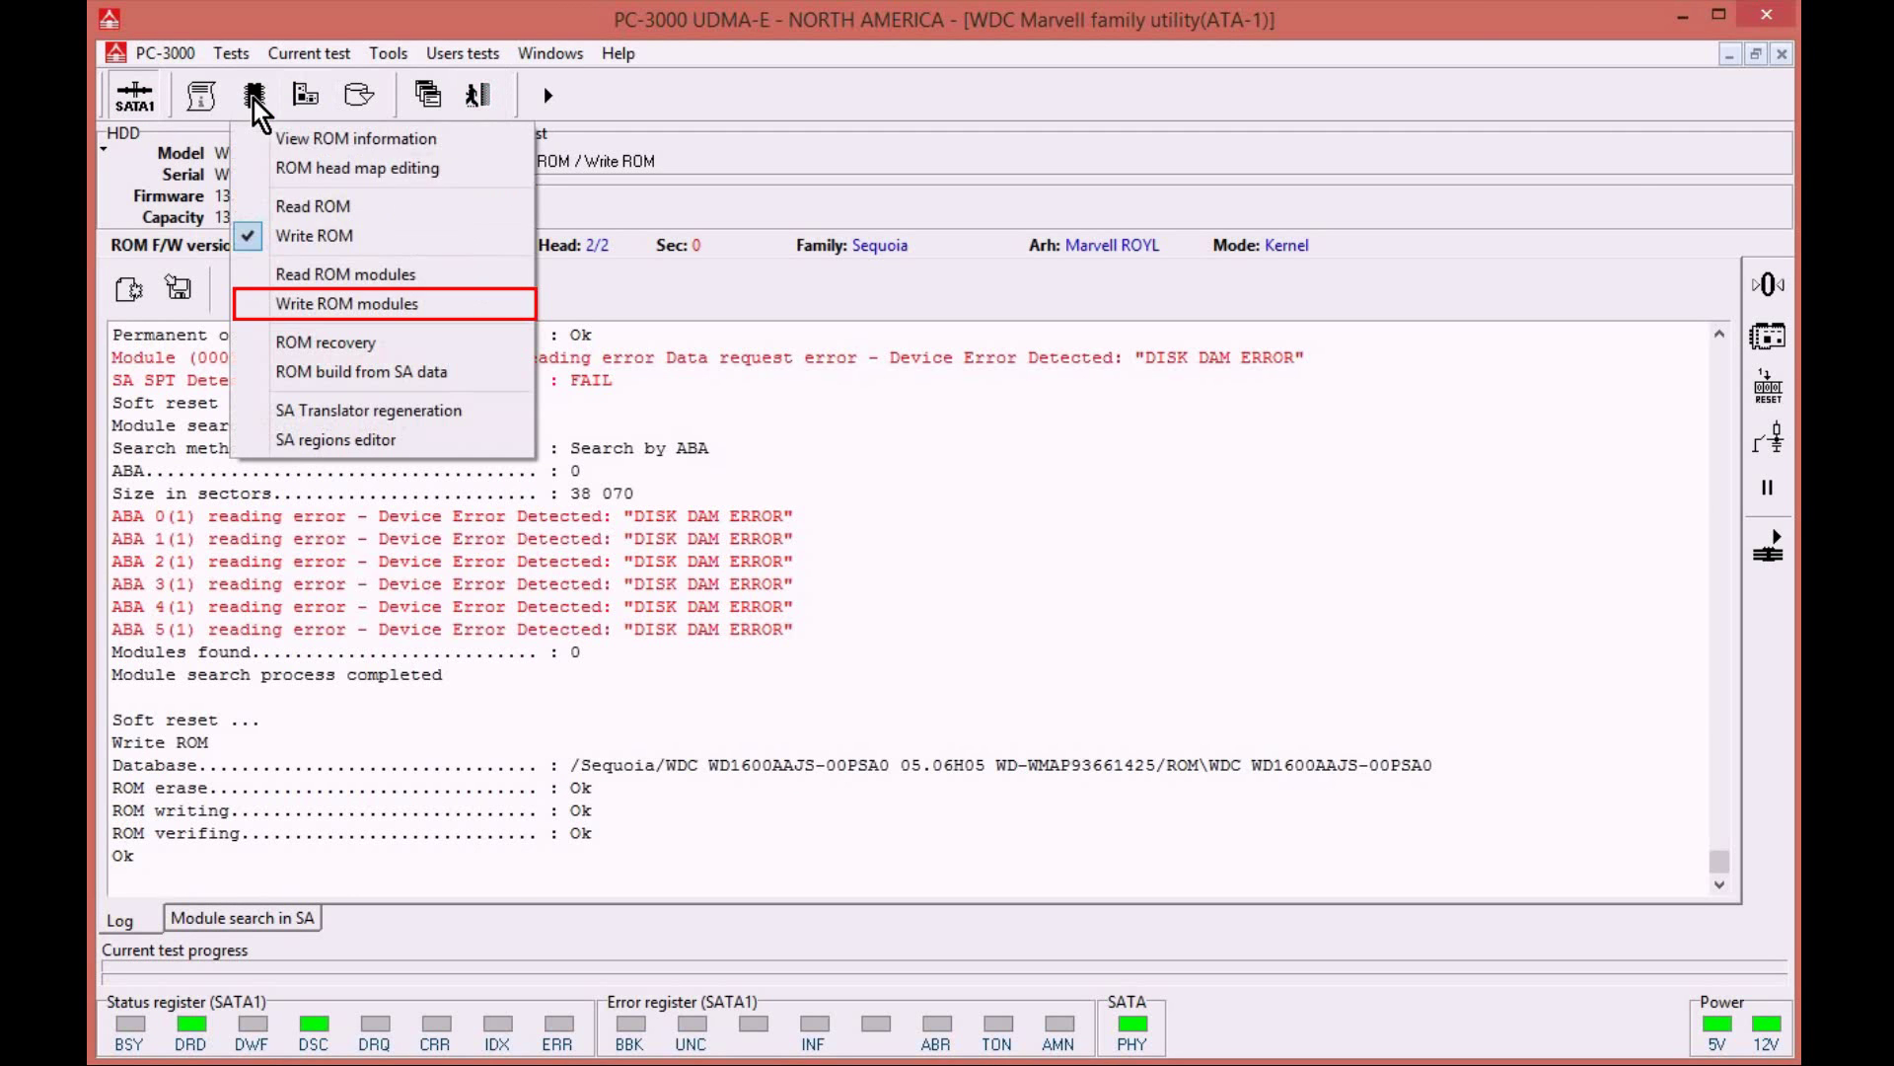
{"action": "left_click", "coordinate": [358, 304]}
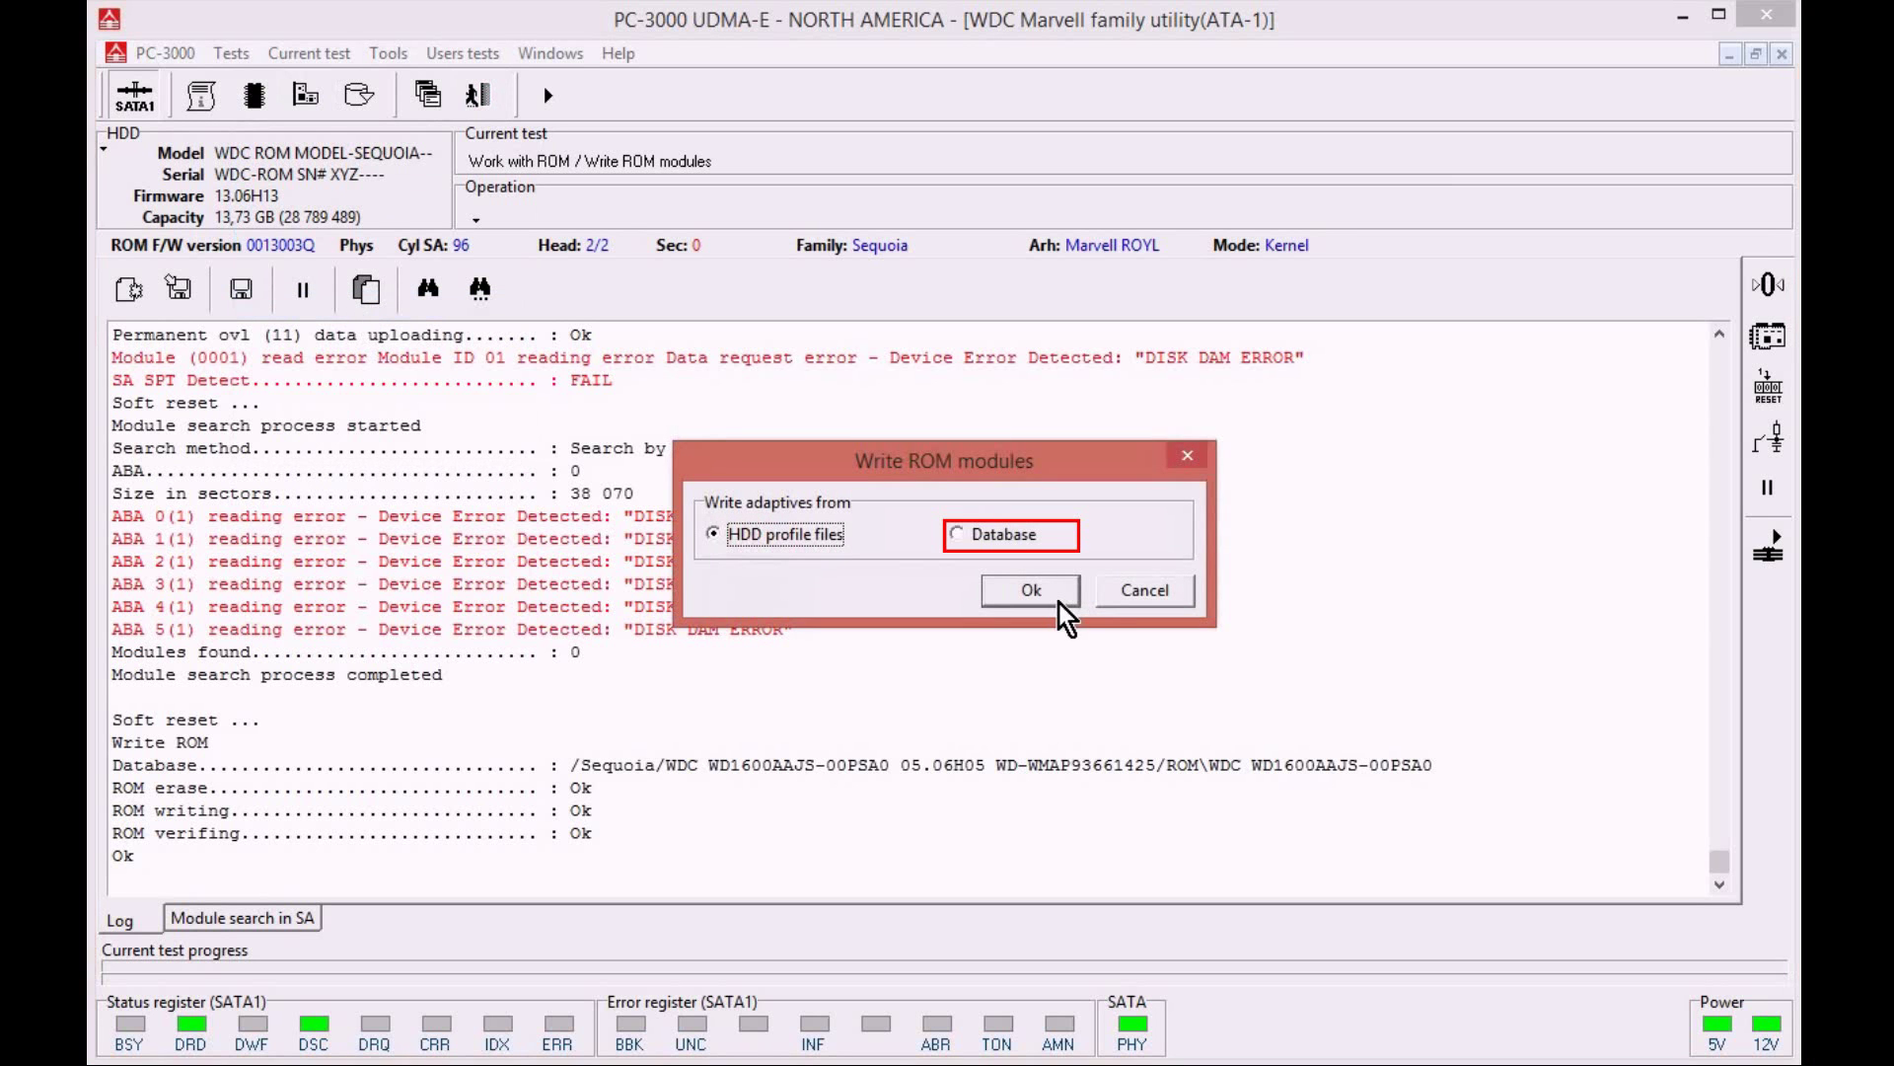
{"action": "left_click", "coordinate": [1015, 538]}
{"action": "left_click", "coordinate": [1033, 591]}
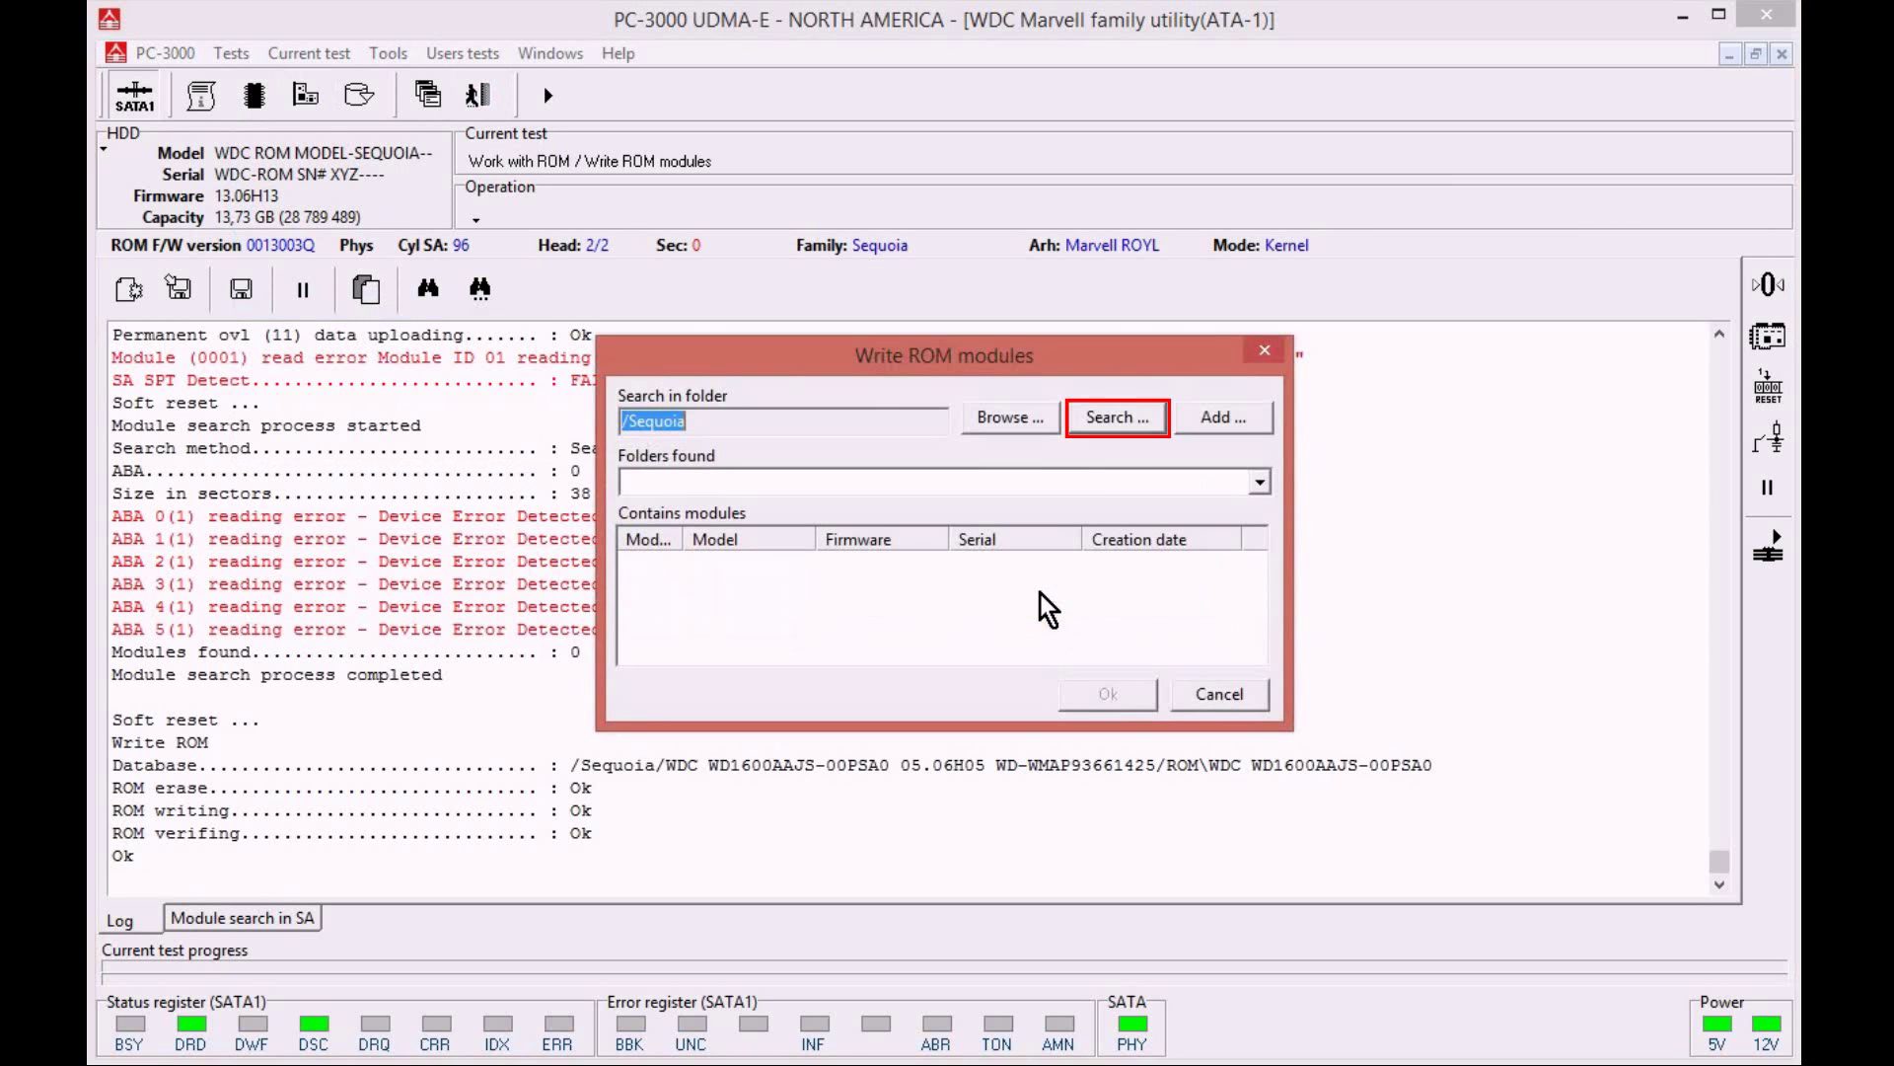
{"action": "left_click", "coordinate": [1121, 418]}
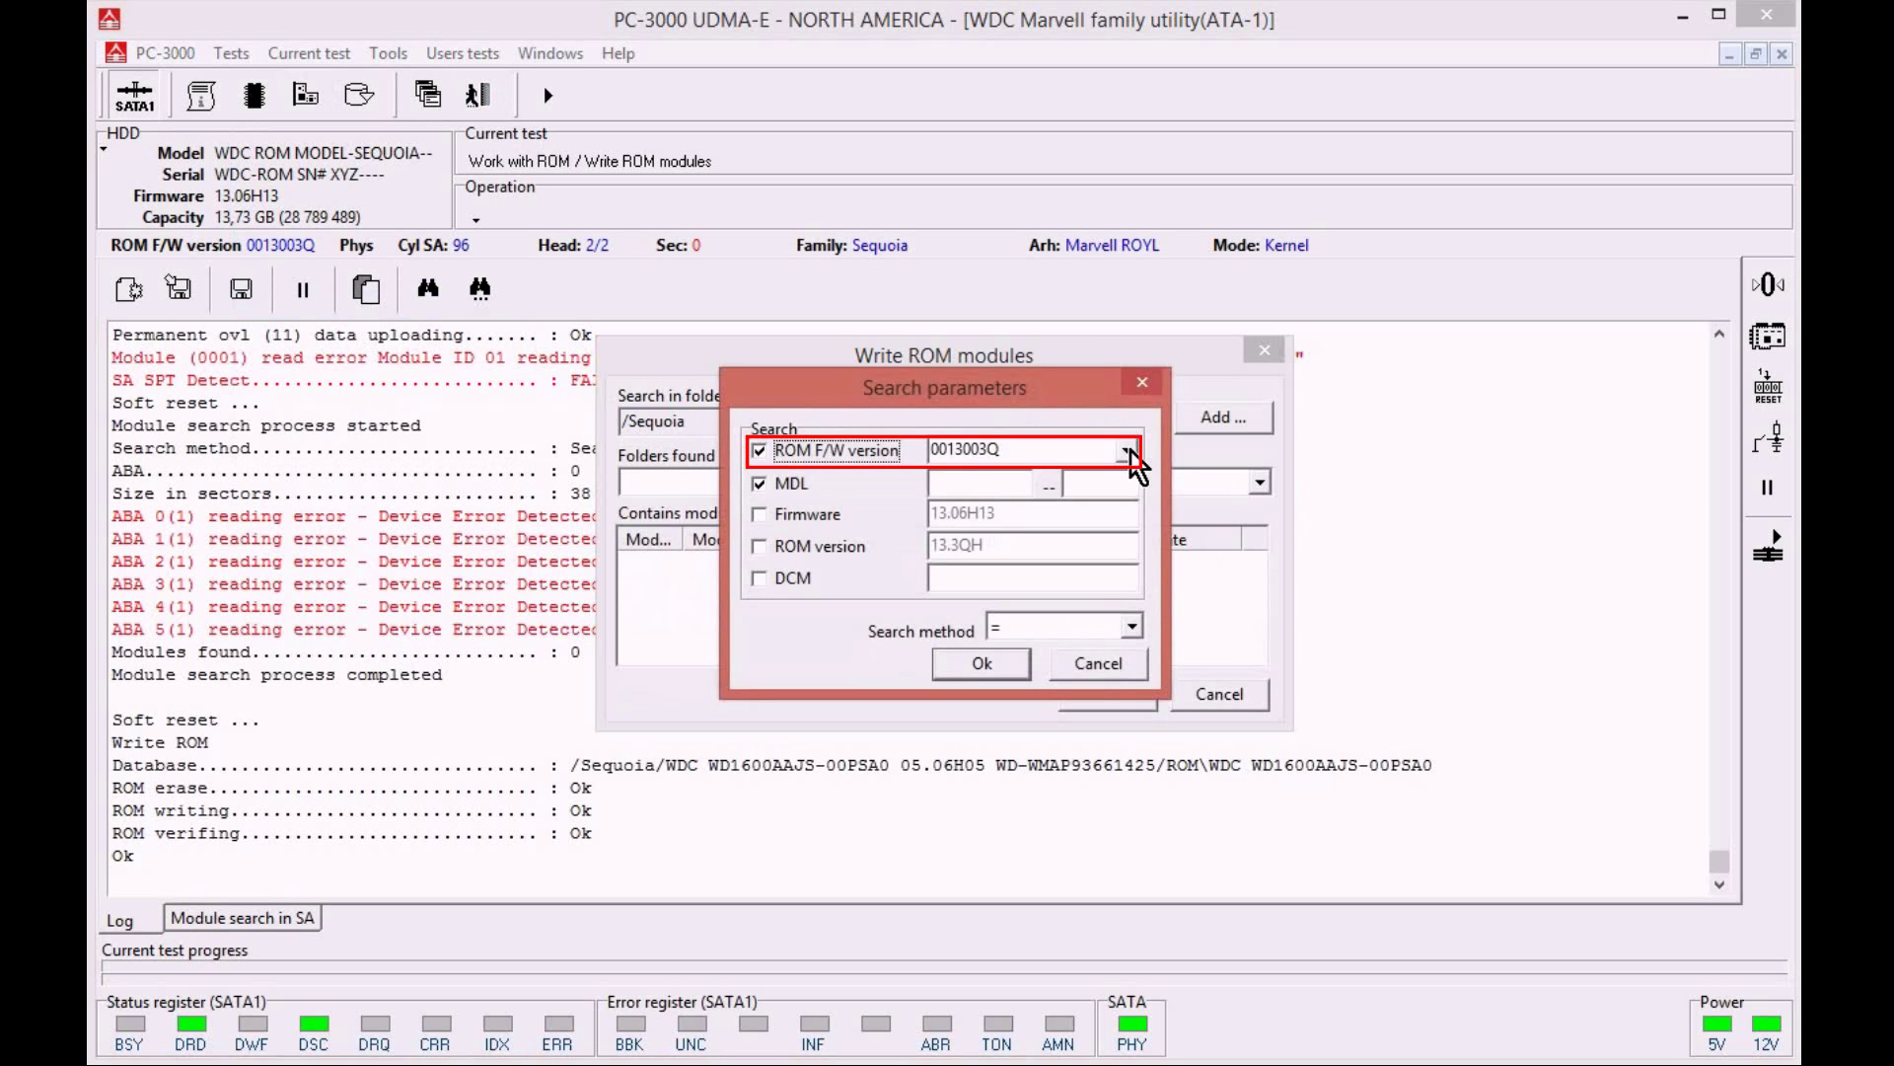
{"action": "left_click", "coordinate": [1126, 451]}
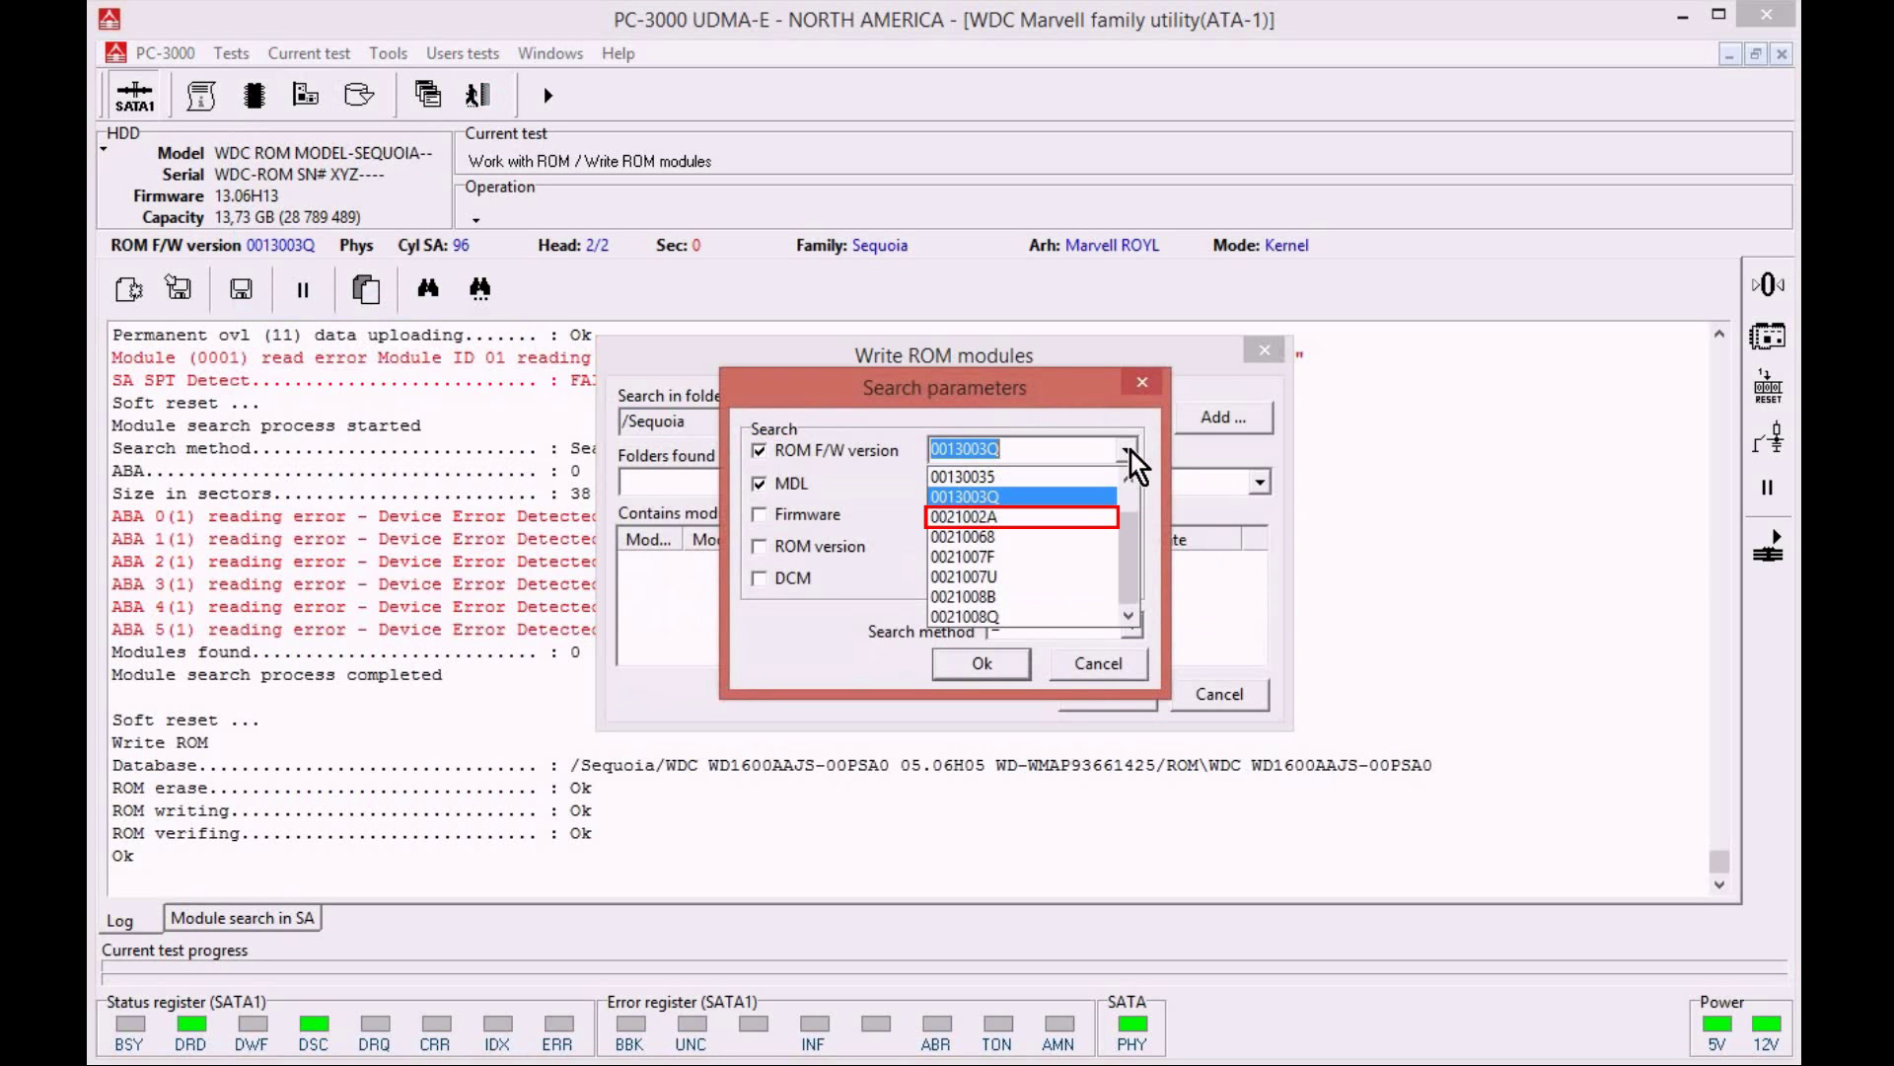
{"action": "left_click", "coordinate": [1083, 515]}
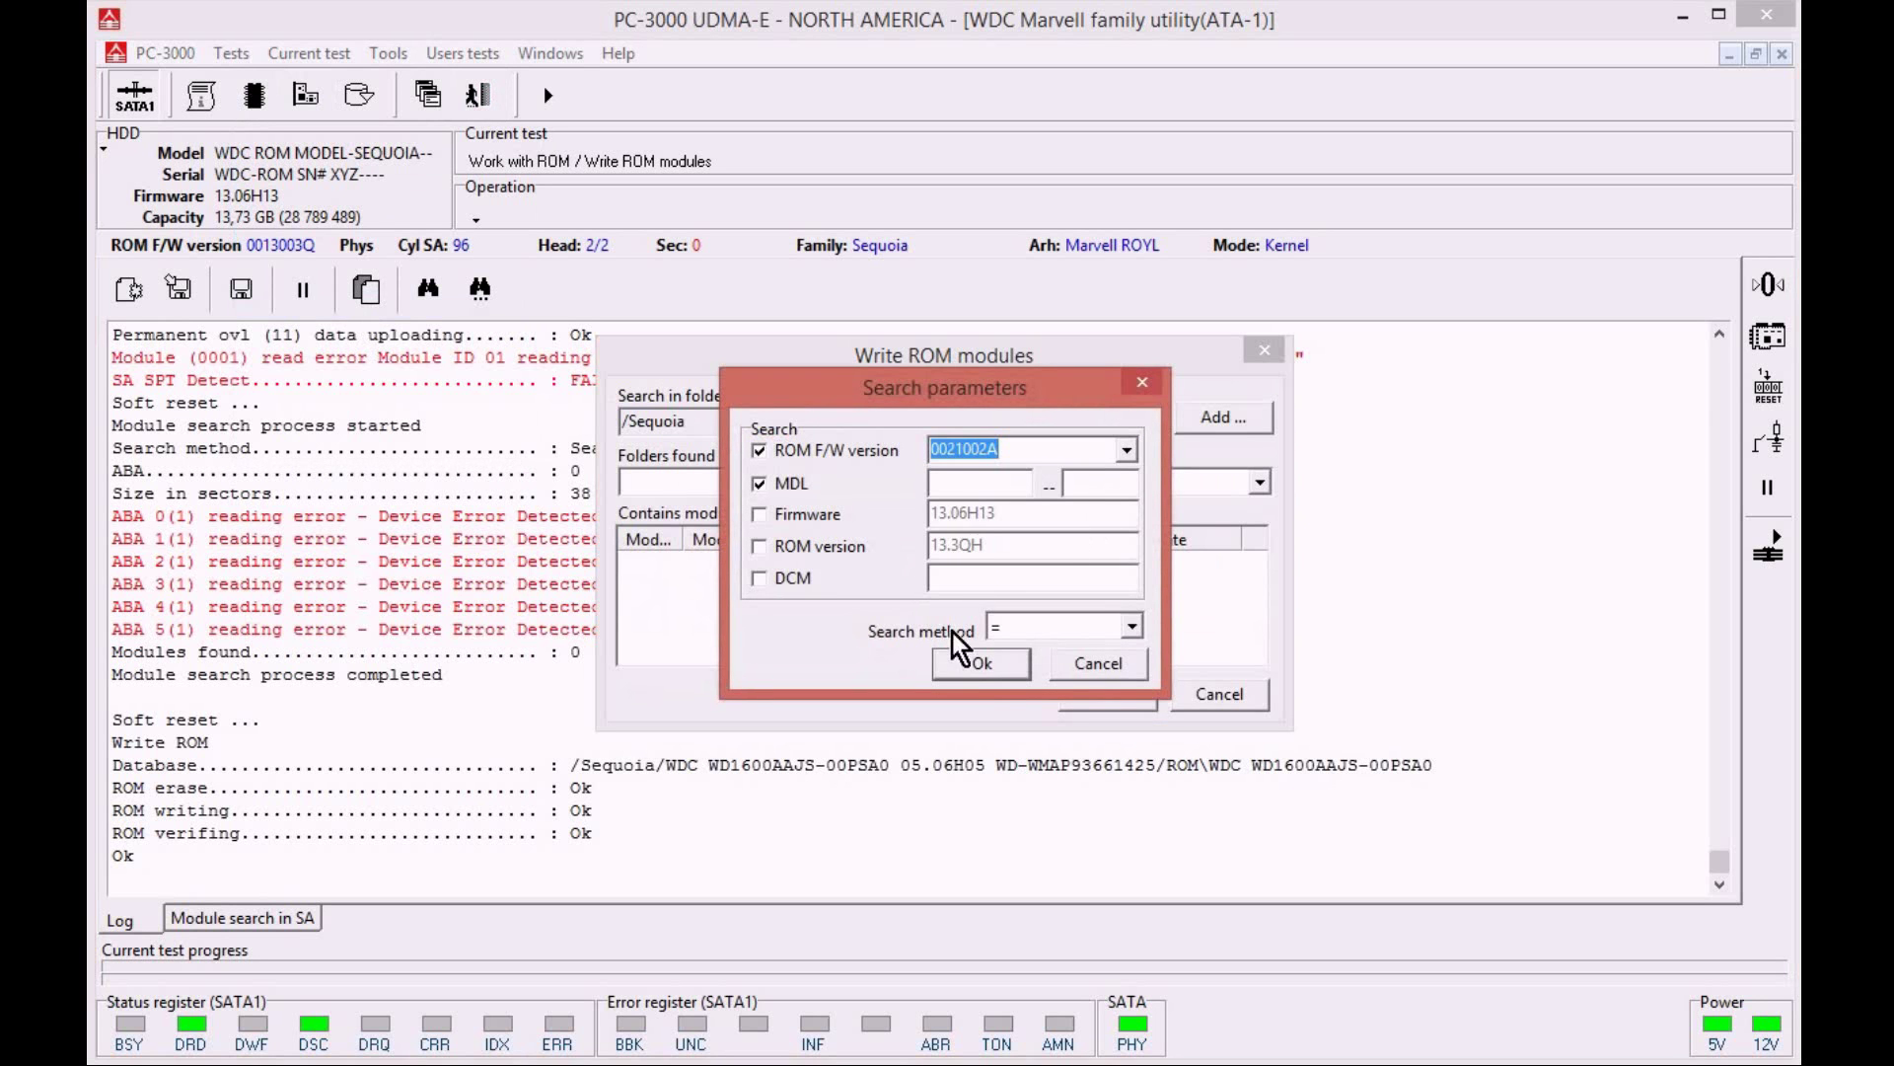
{"action": "left_click", "coordinate": [983, 664]}
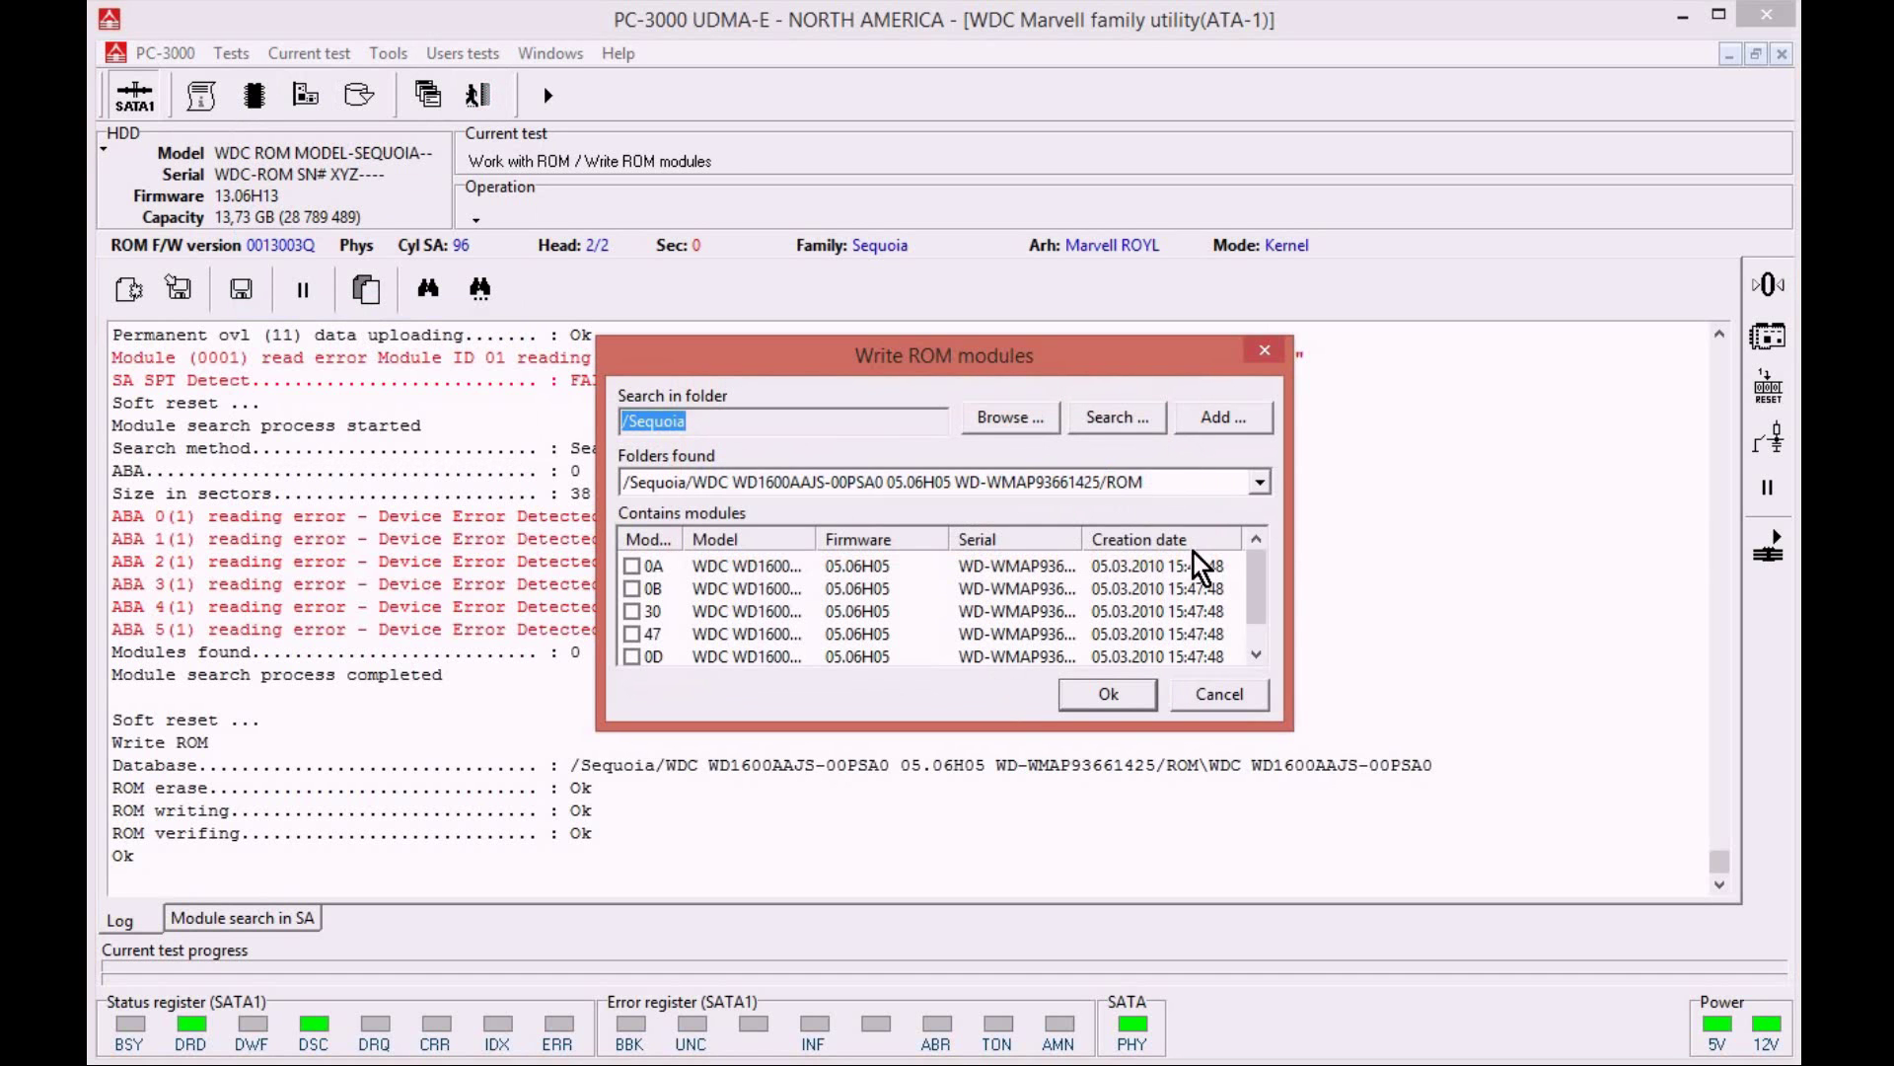
- Write ROM modules 0A, 0B, 30, 47 and 0D from the found folder to the drive, declining the resource backup
{"action": "left_click", "coordinate": [633, 569]}
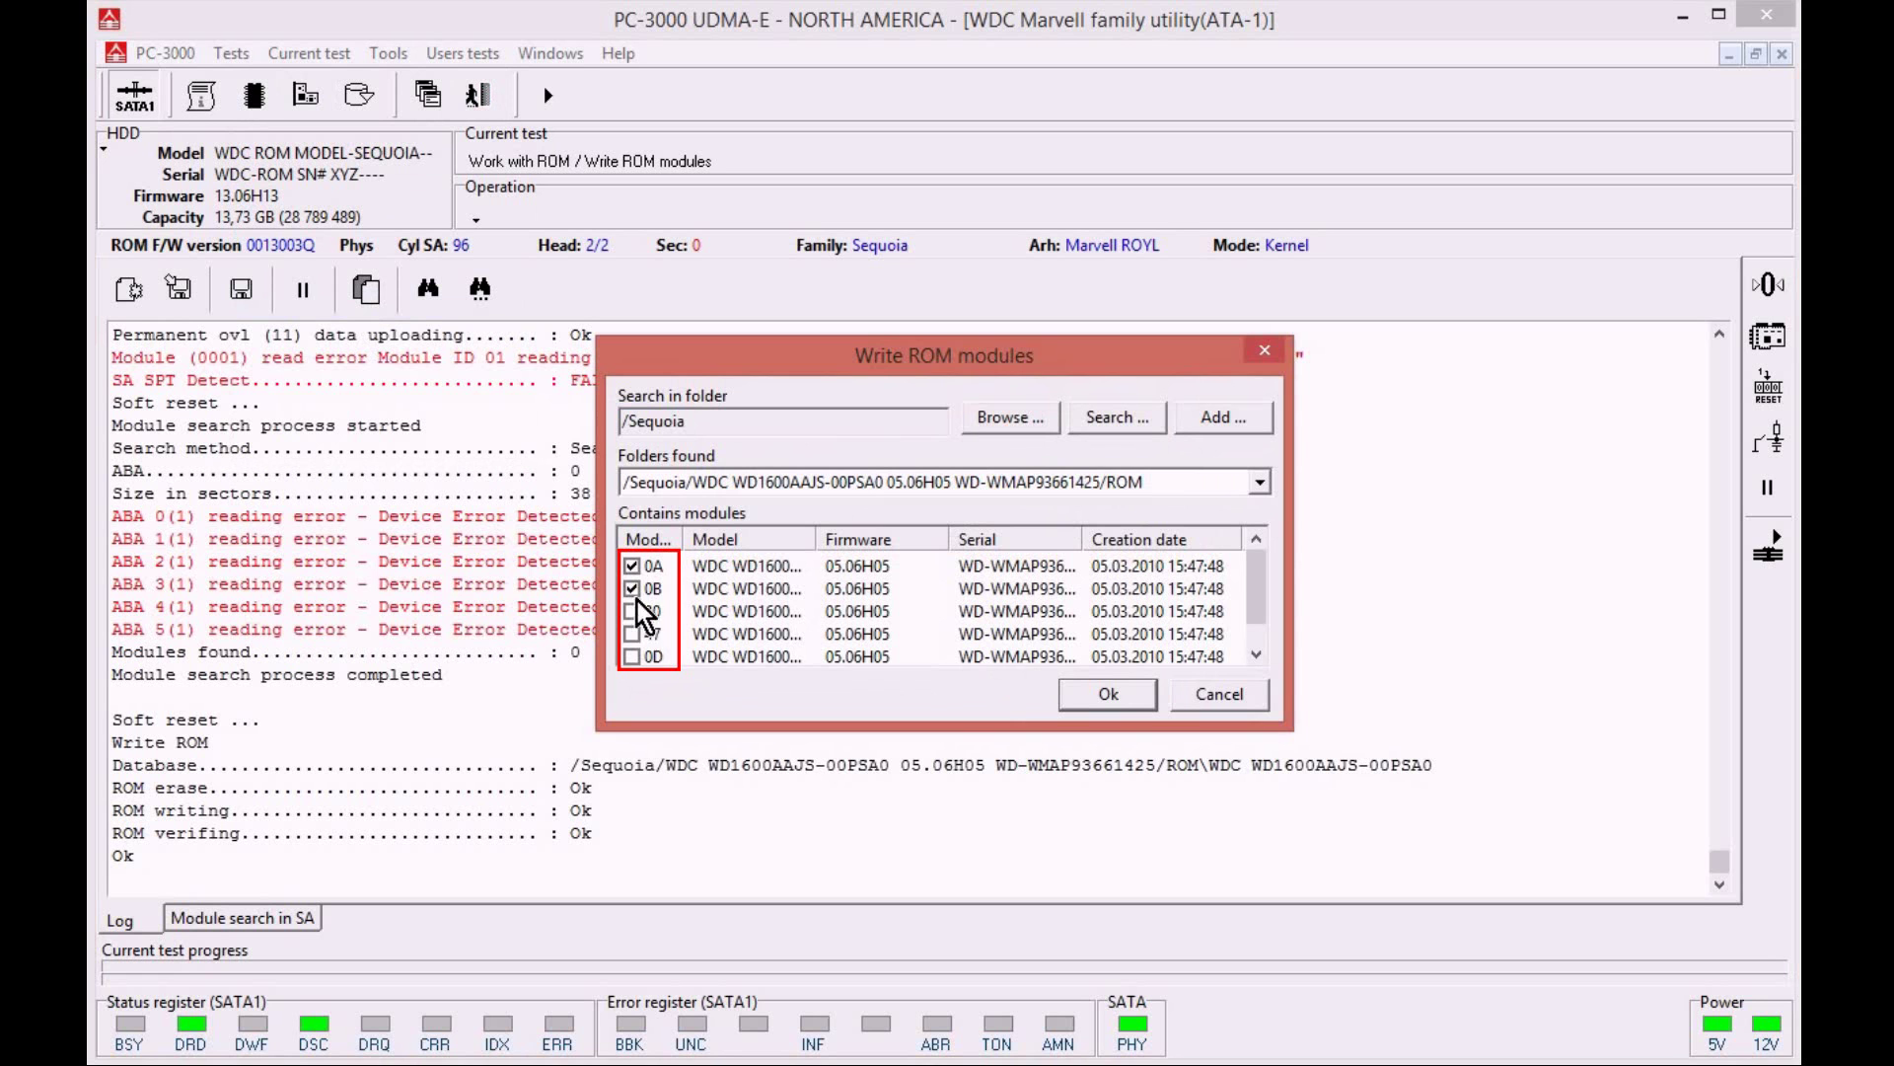
{"action": "left_click", "coordinate": [633, 634]}
{"action": "left_click", "coordinate": [634, 656]}
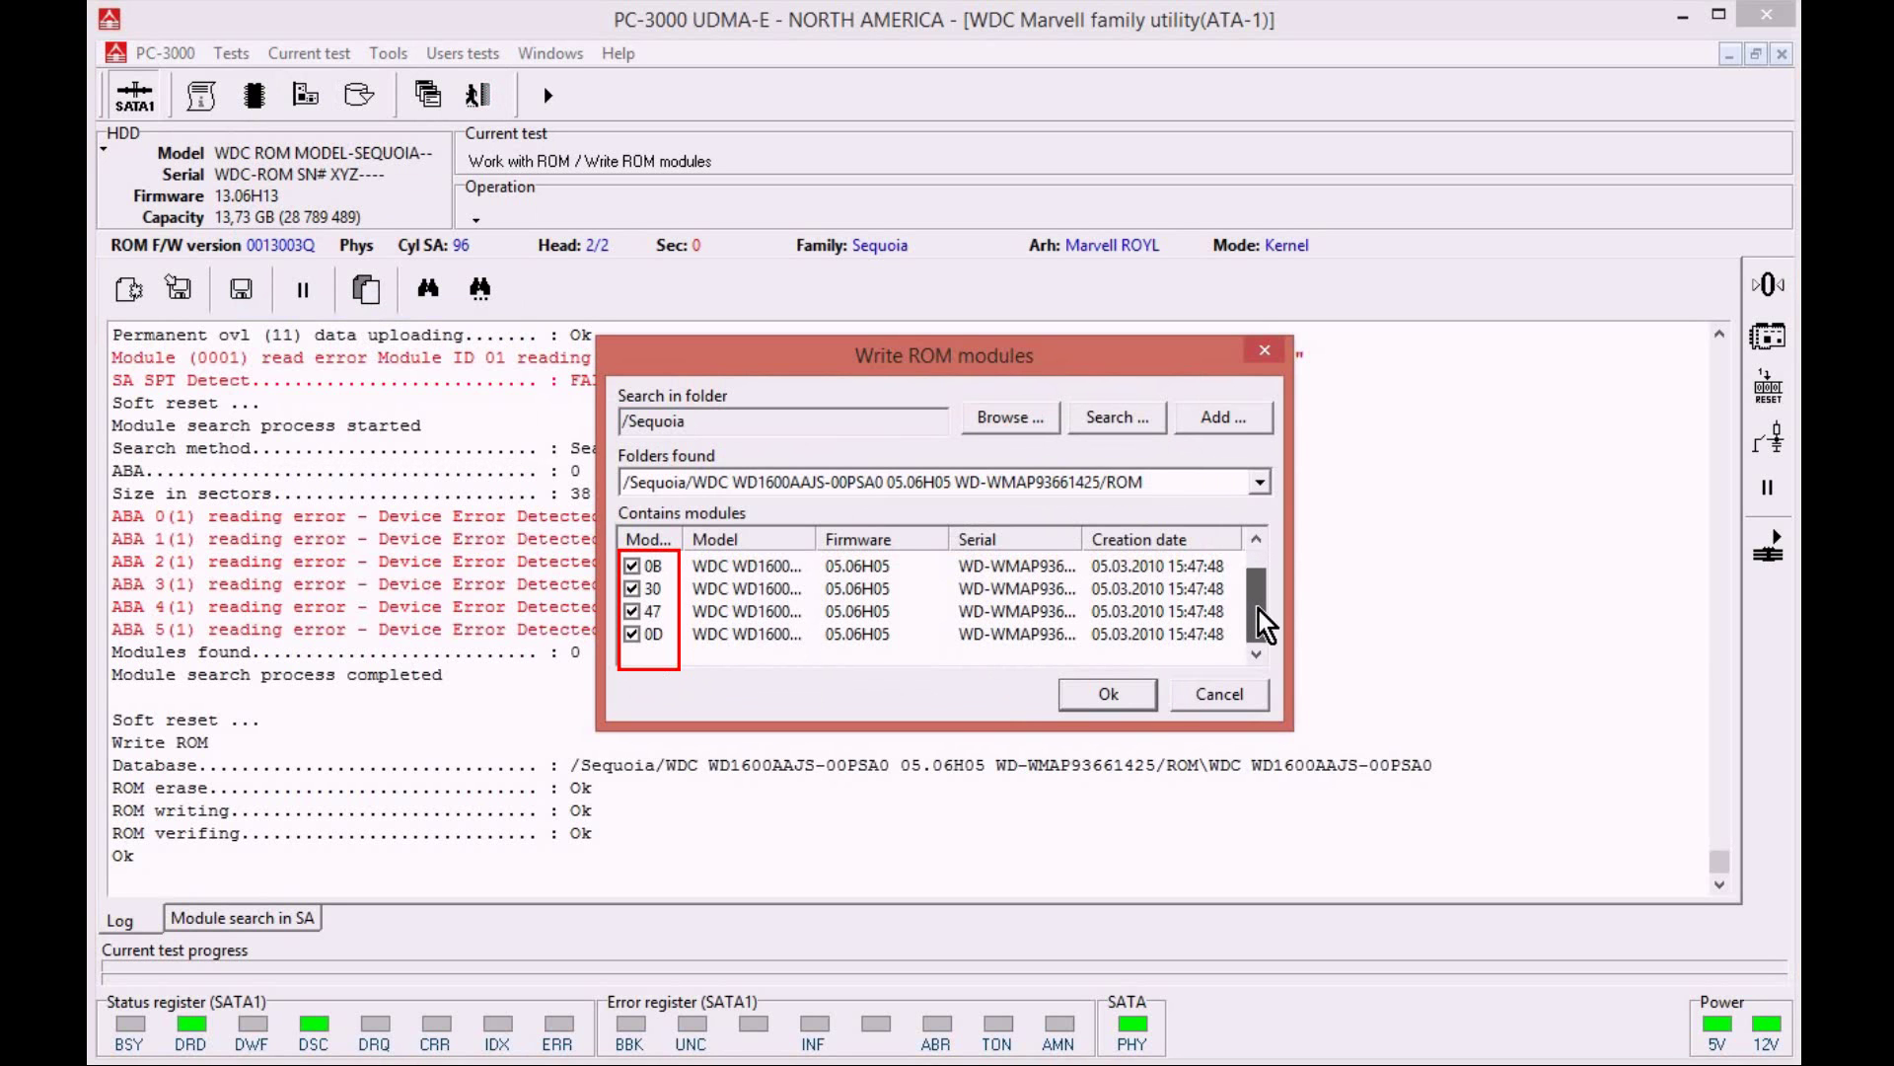
{"action": "left_click", "coordinate": [1141, 702]}
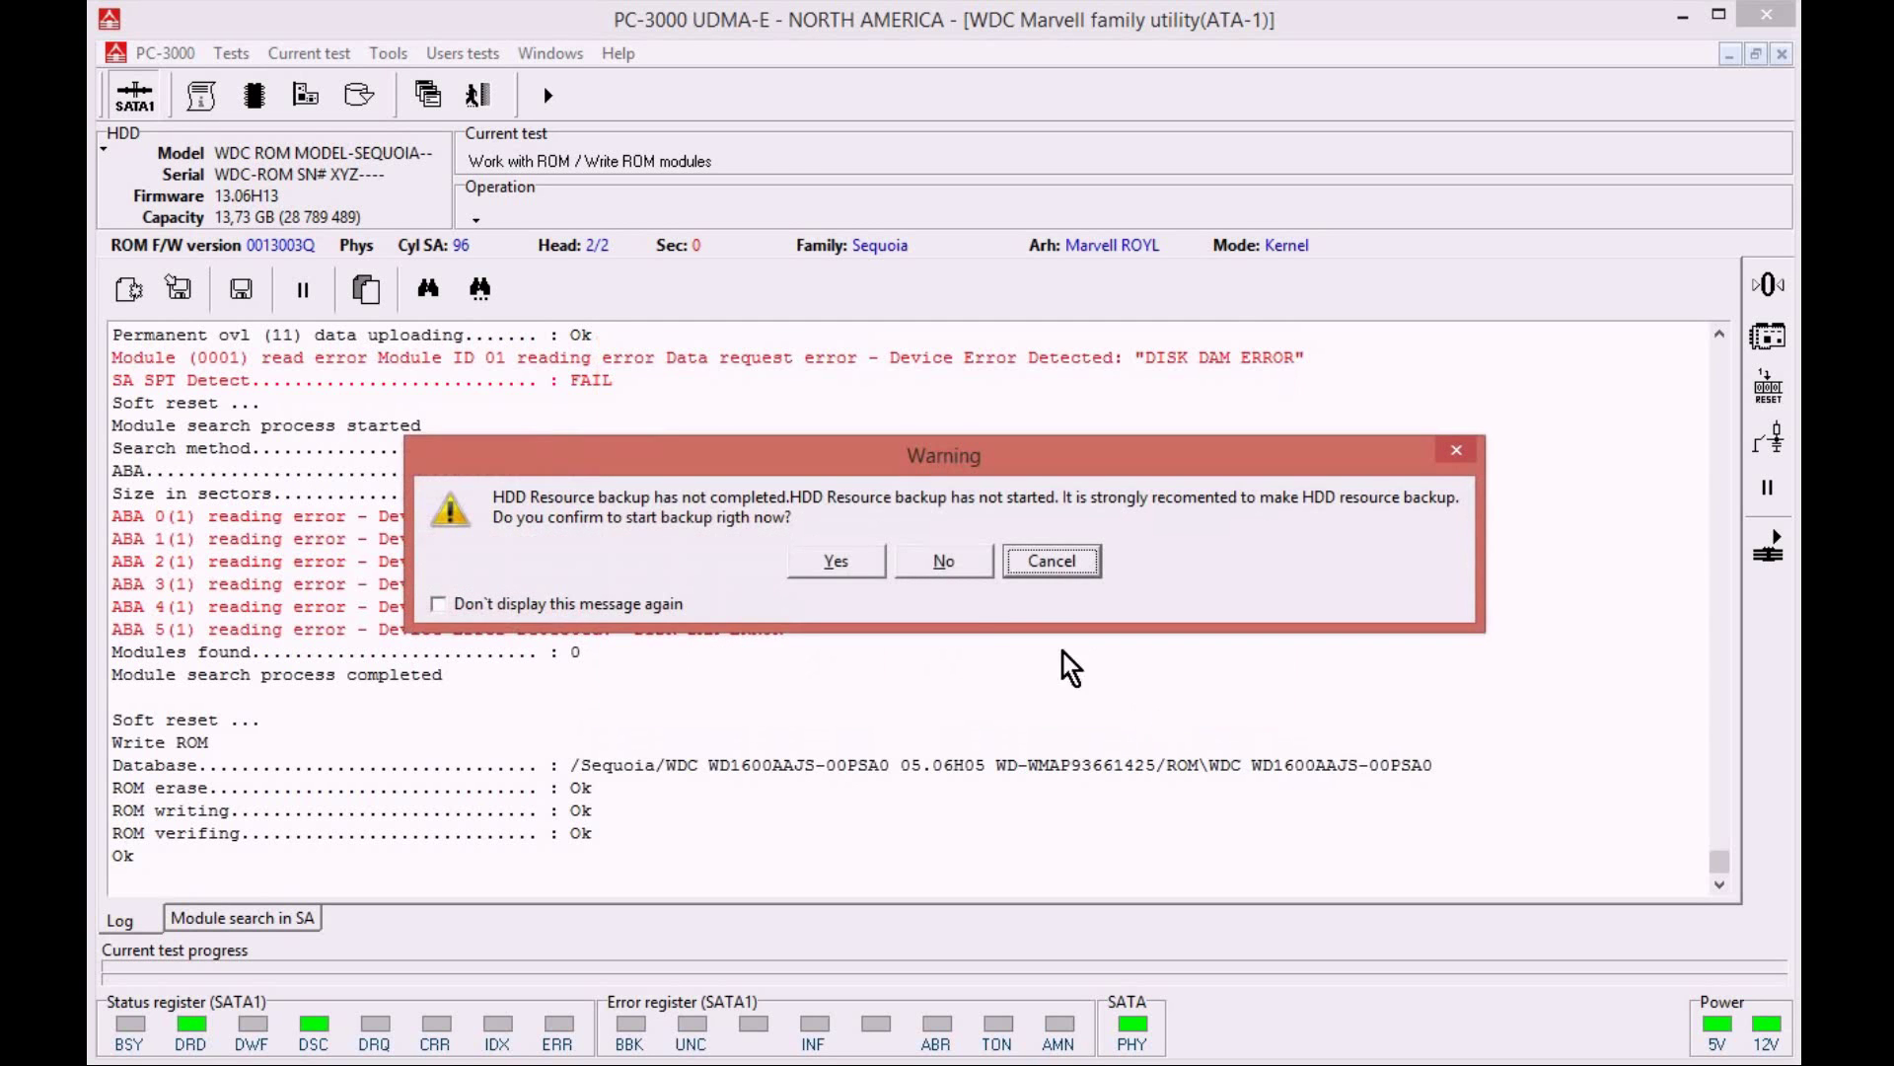
{"action": "left_click", "coordinate": [968, 570]}
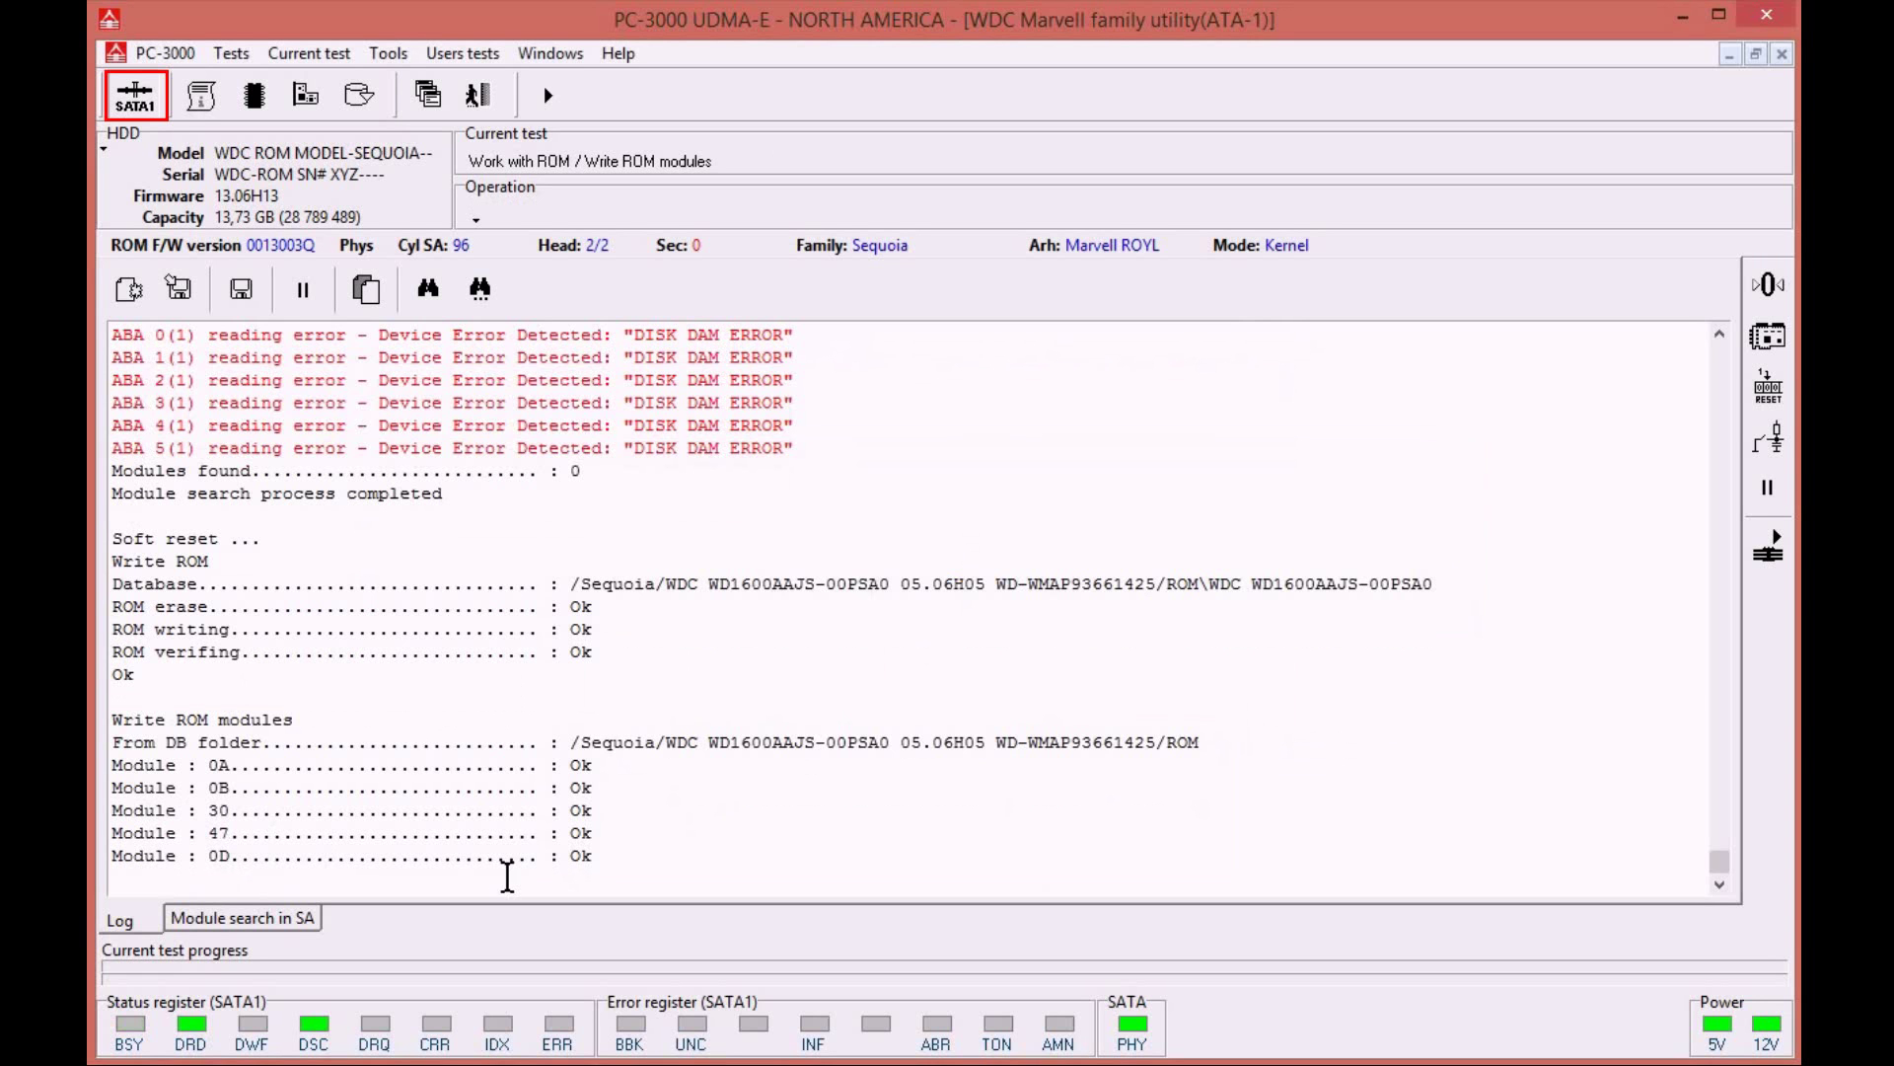
- Switch off the drive's power, exit the WDC Marvell utility, and power the drive on again
{"action": "left_click", "coordinate": [132, 110]}
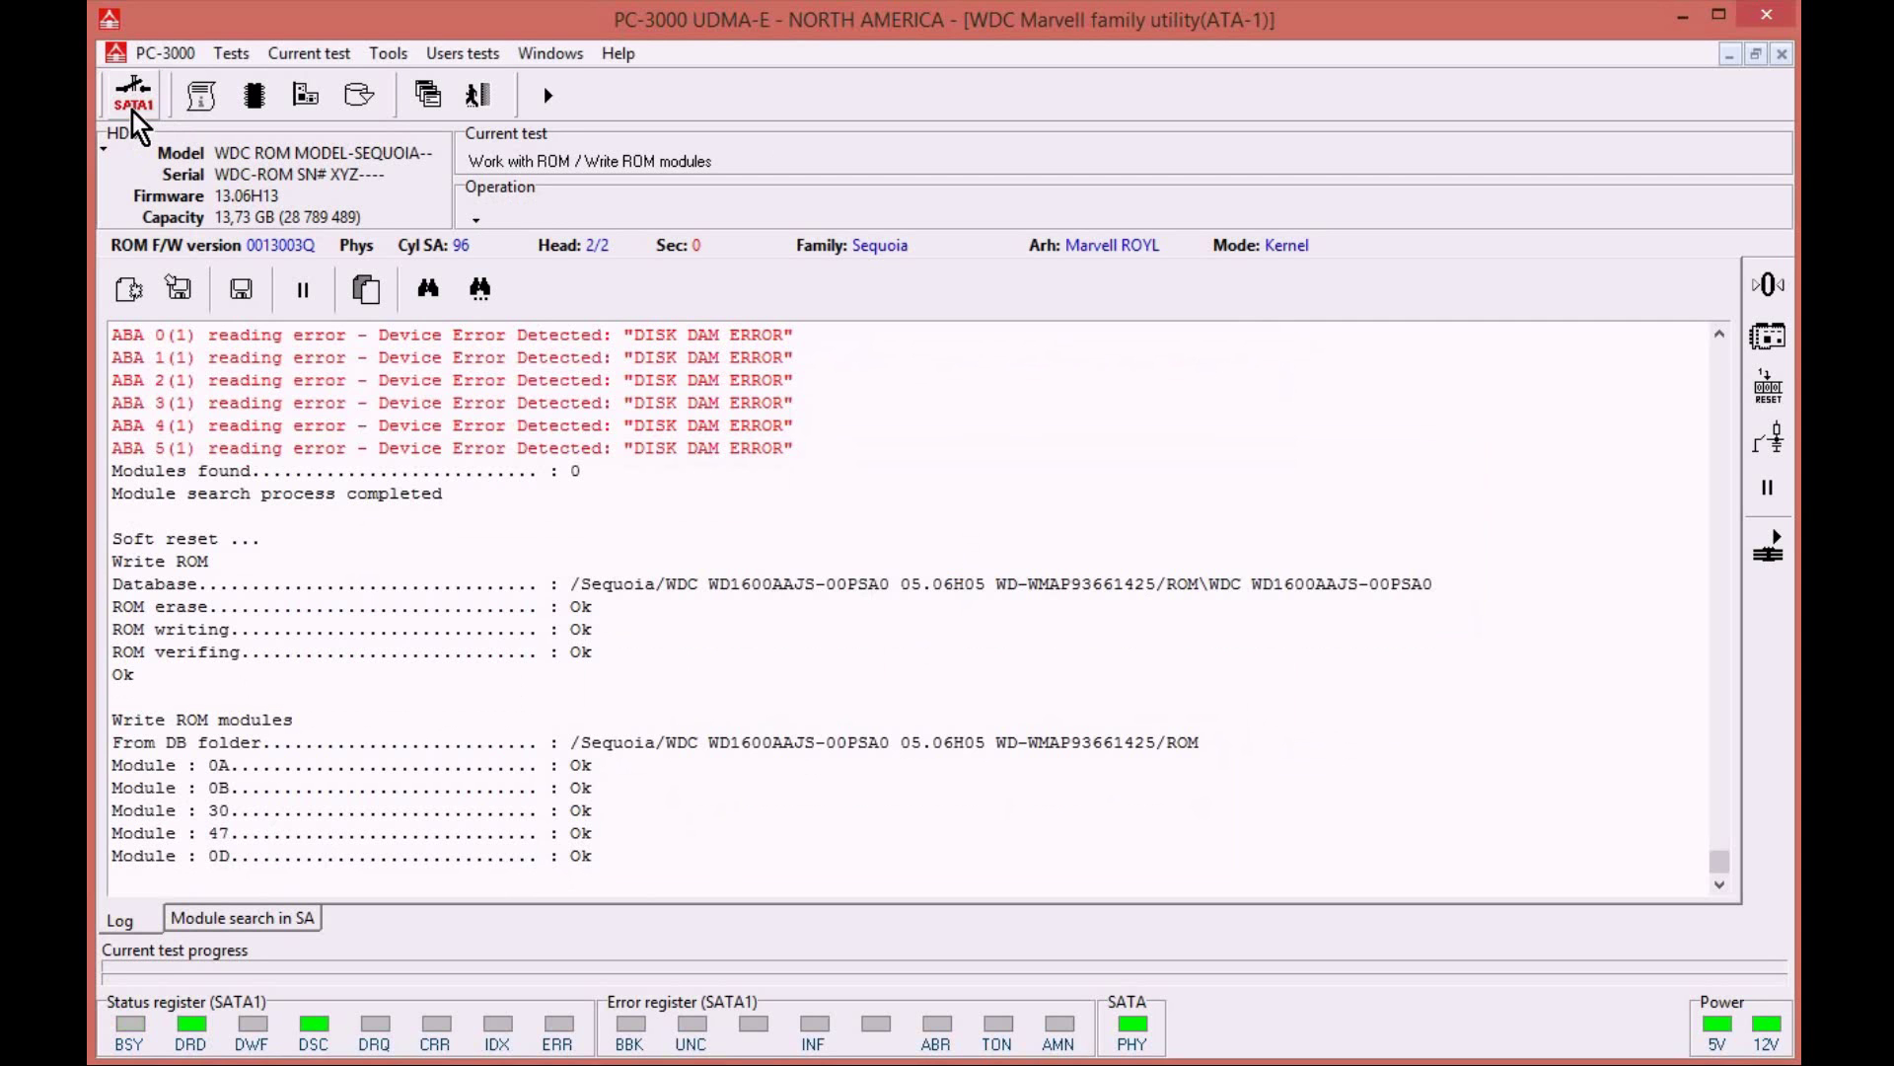
{"action": "left_click", "coordinate": [482, 99]}
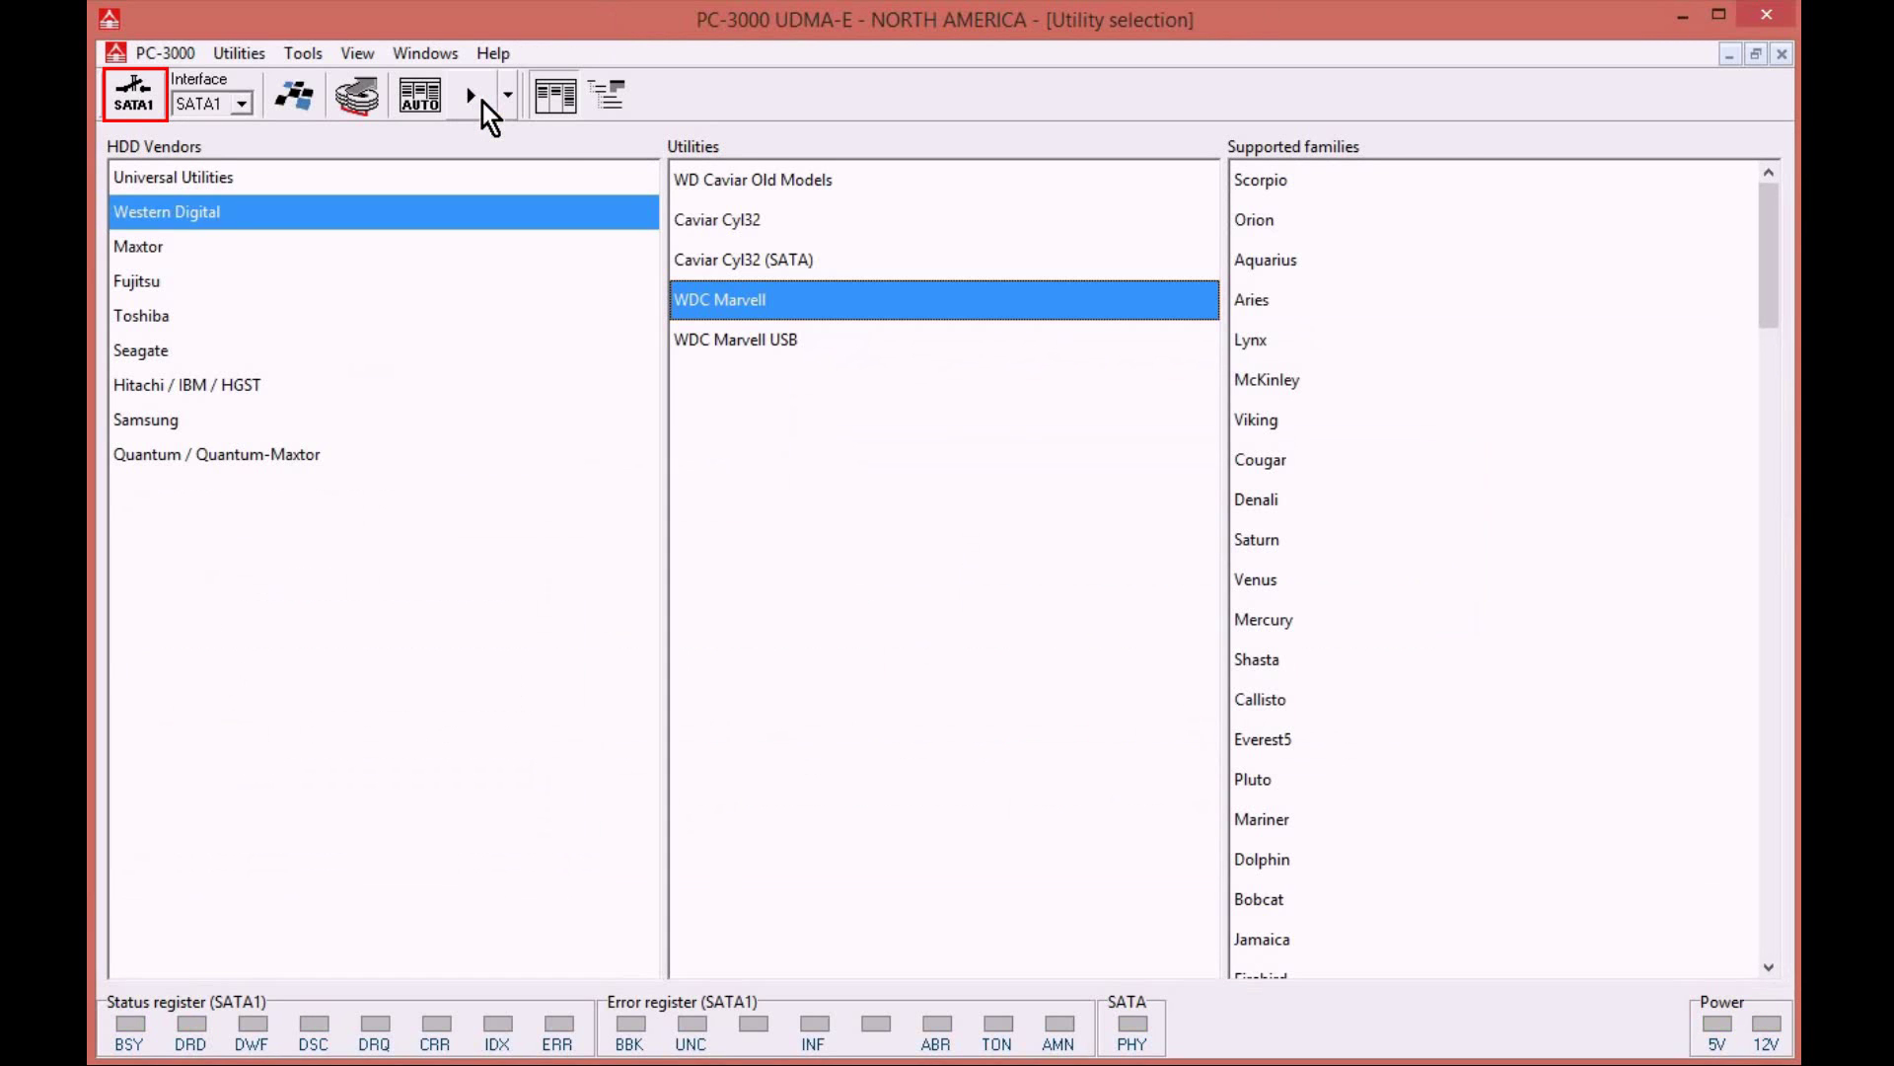
{"action": "left_click", "coordinate": [137, 97]}
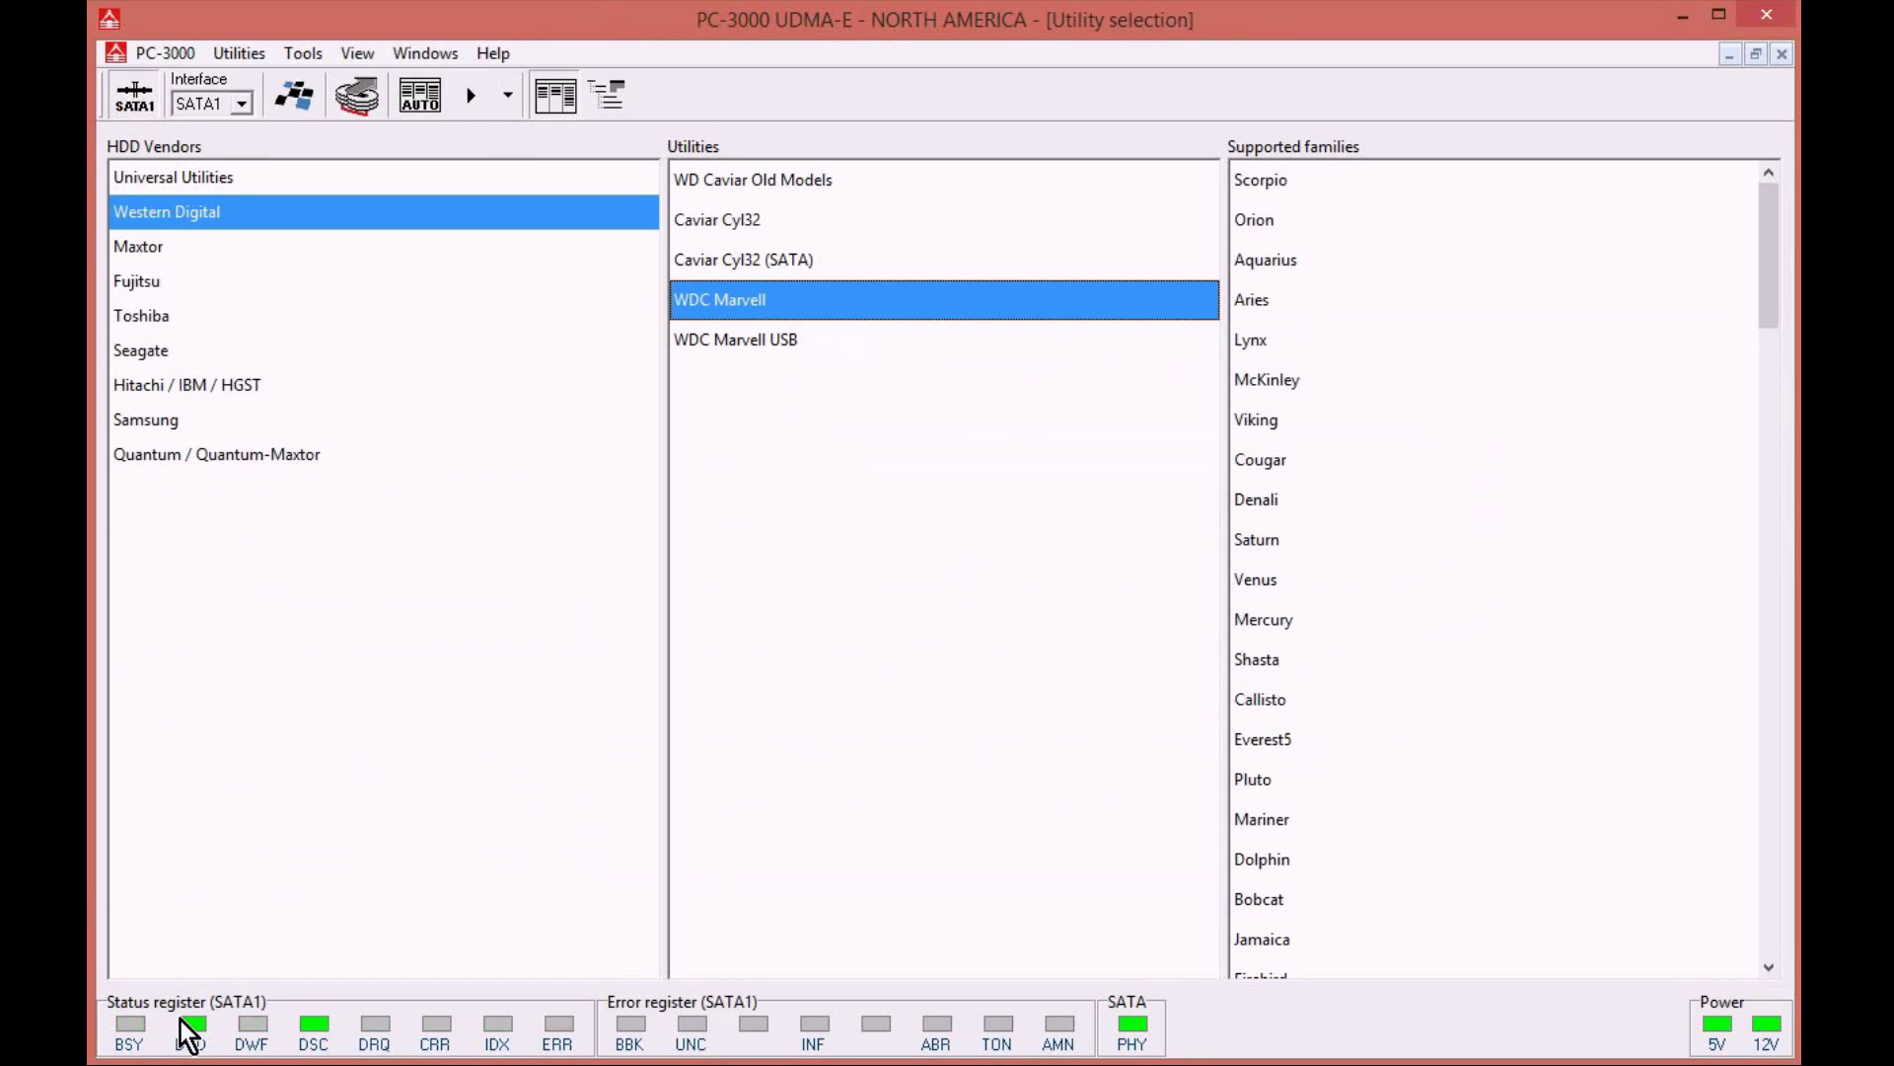
- Launch the WDC Marvell utility, autodetect the drive family, and start it in Kernel mode with resources loaded from the HDD
{"action": "left_click", "coordinate": [430, 91]}
{"action": "left_click", "coordinate": [470, 92]}
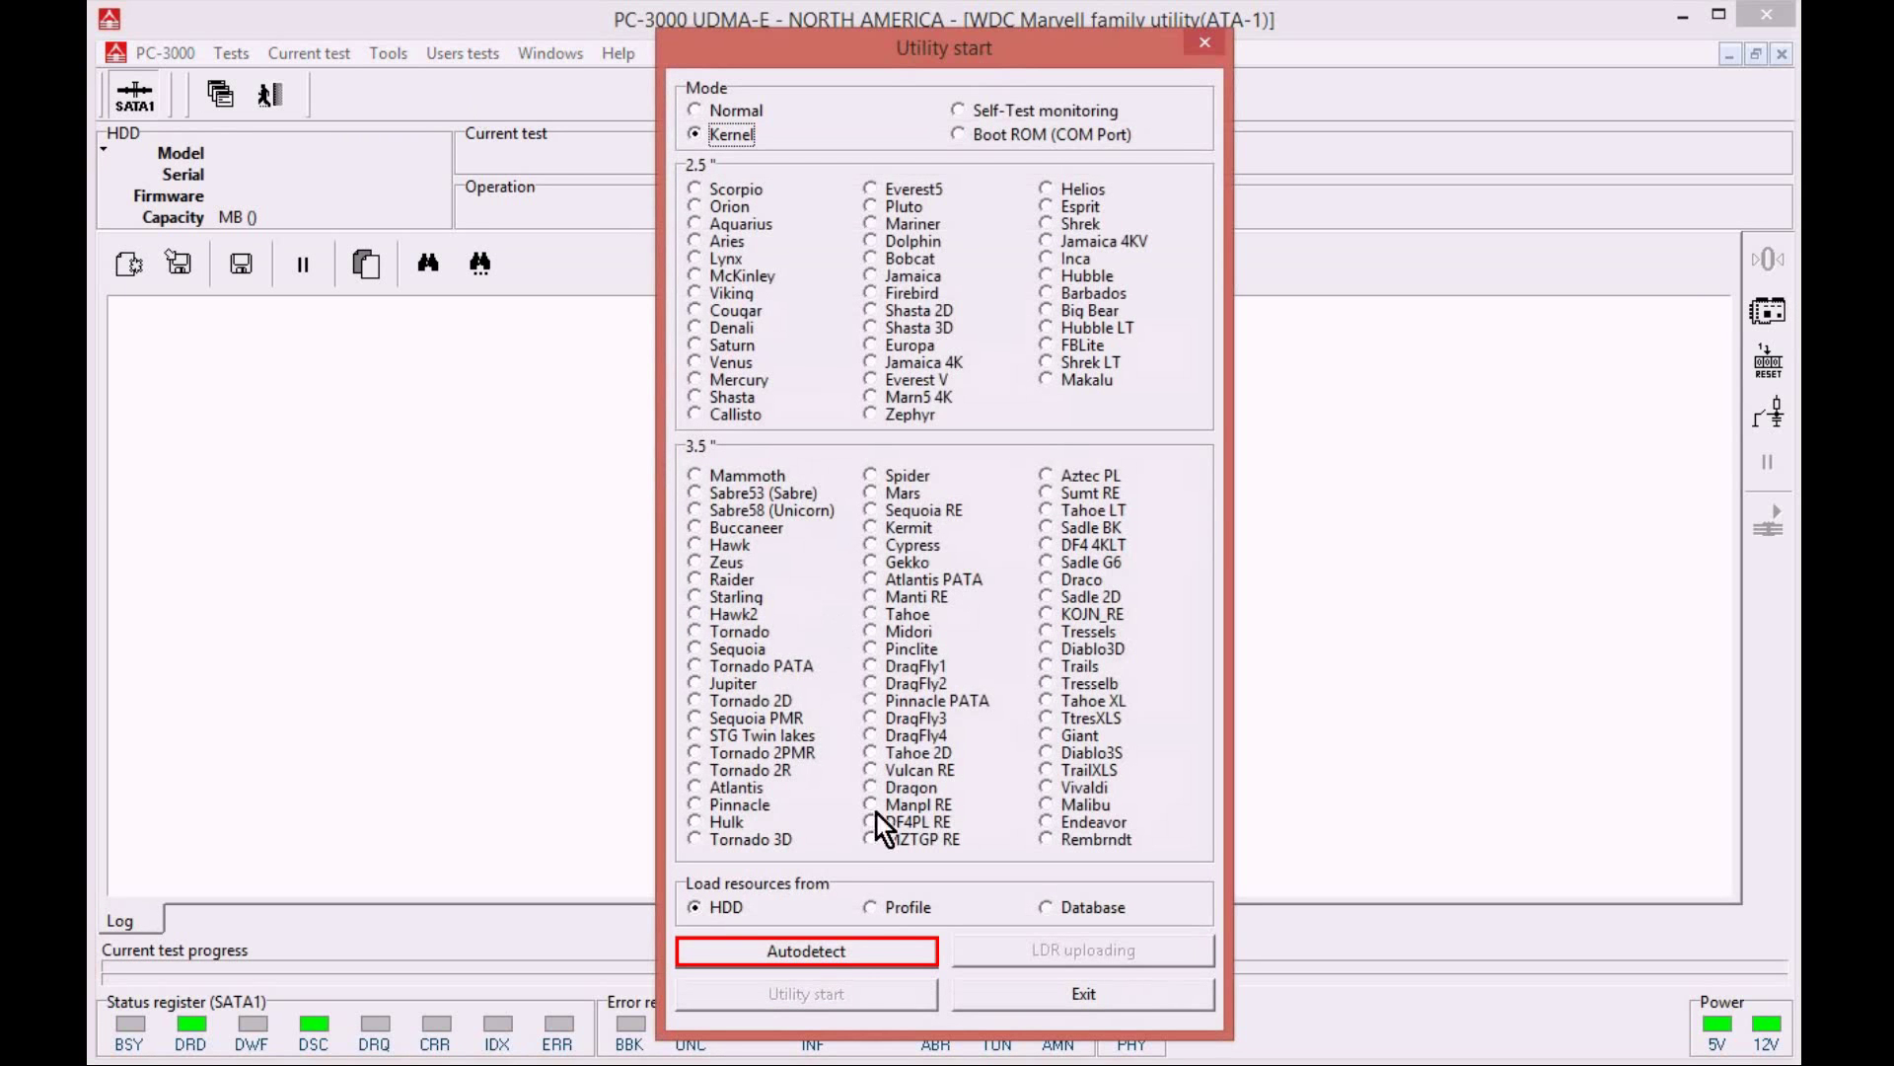
{"action": "left_click", "coordinate": [848, 951]}
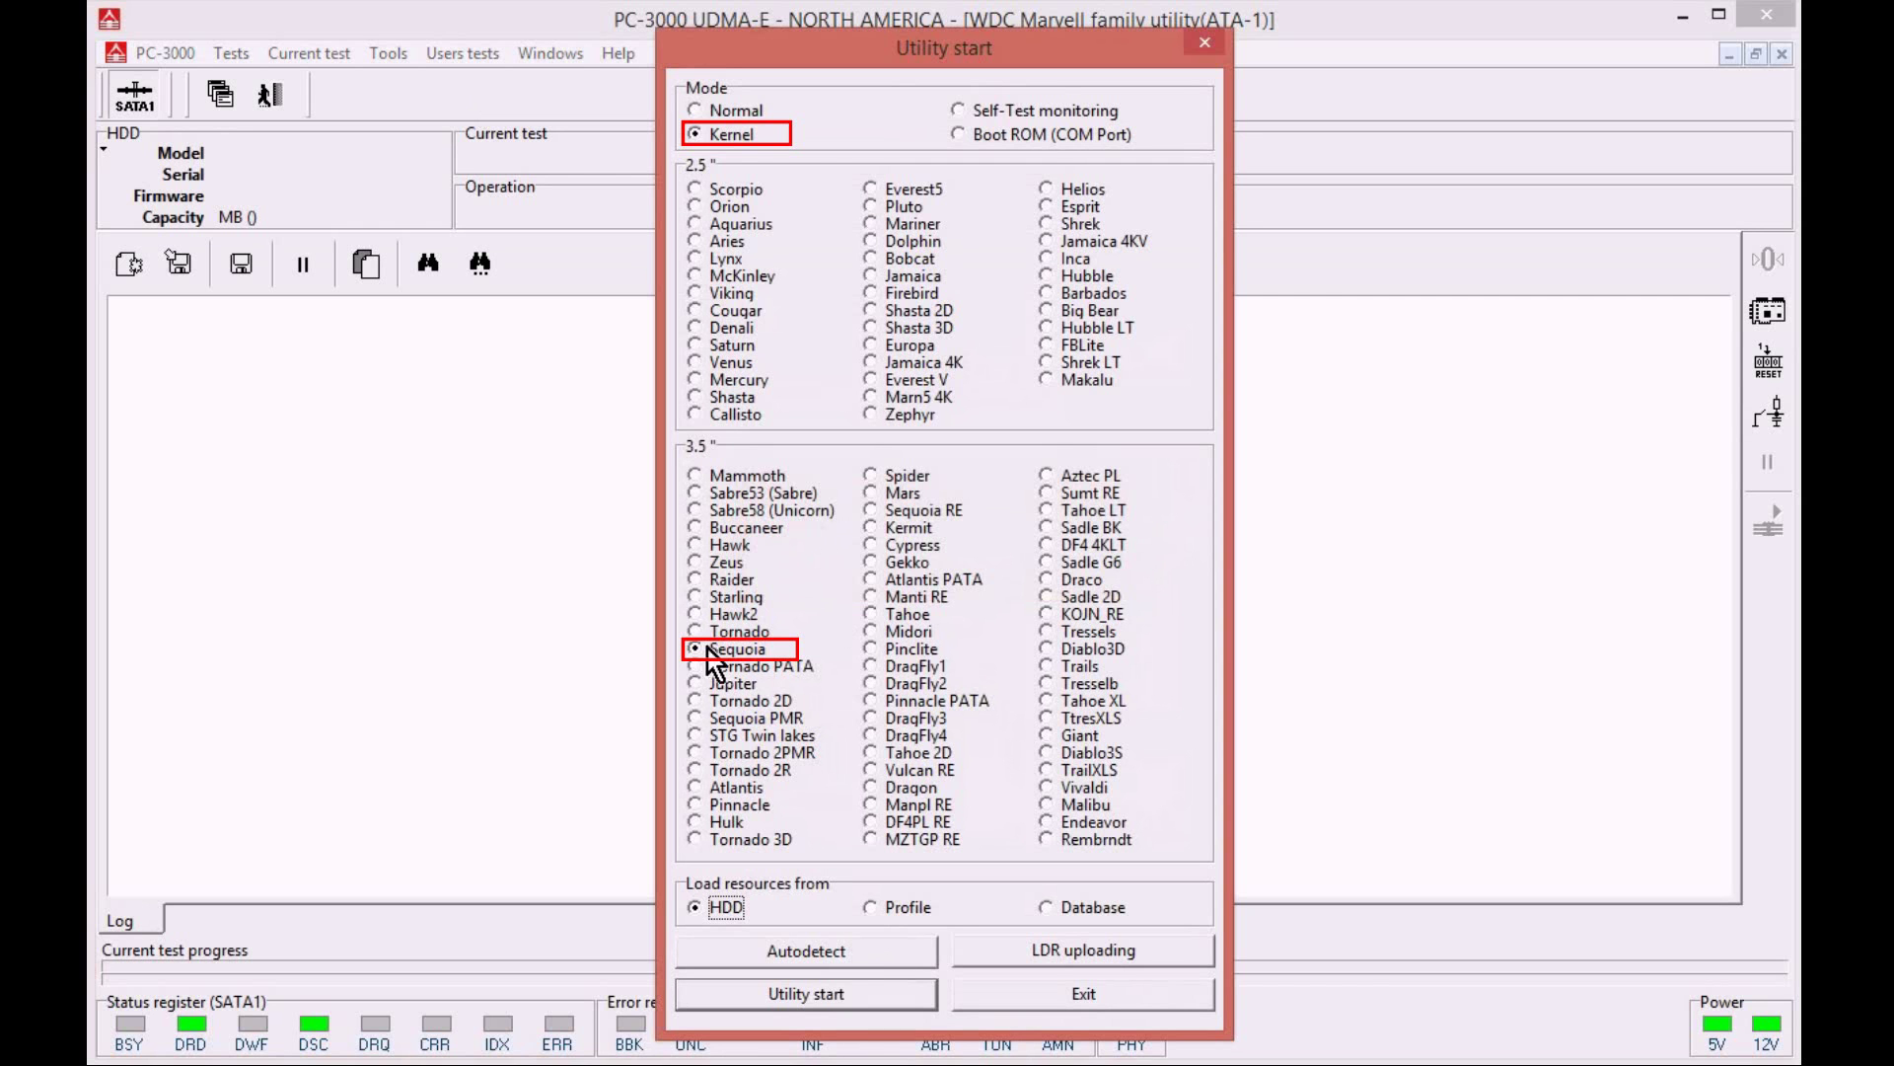
{"action": "left_click", "coordinate": [724, 130]}
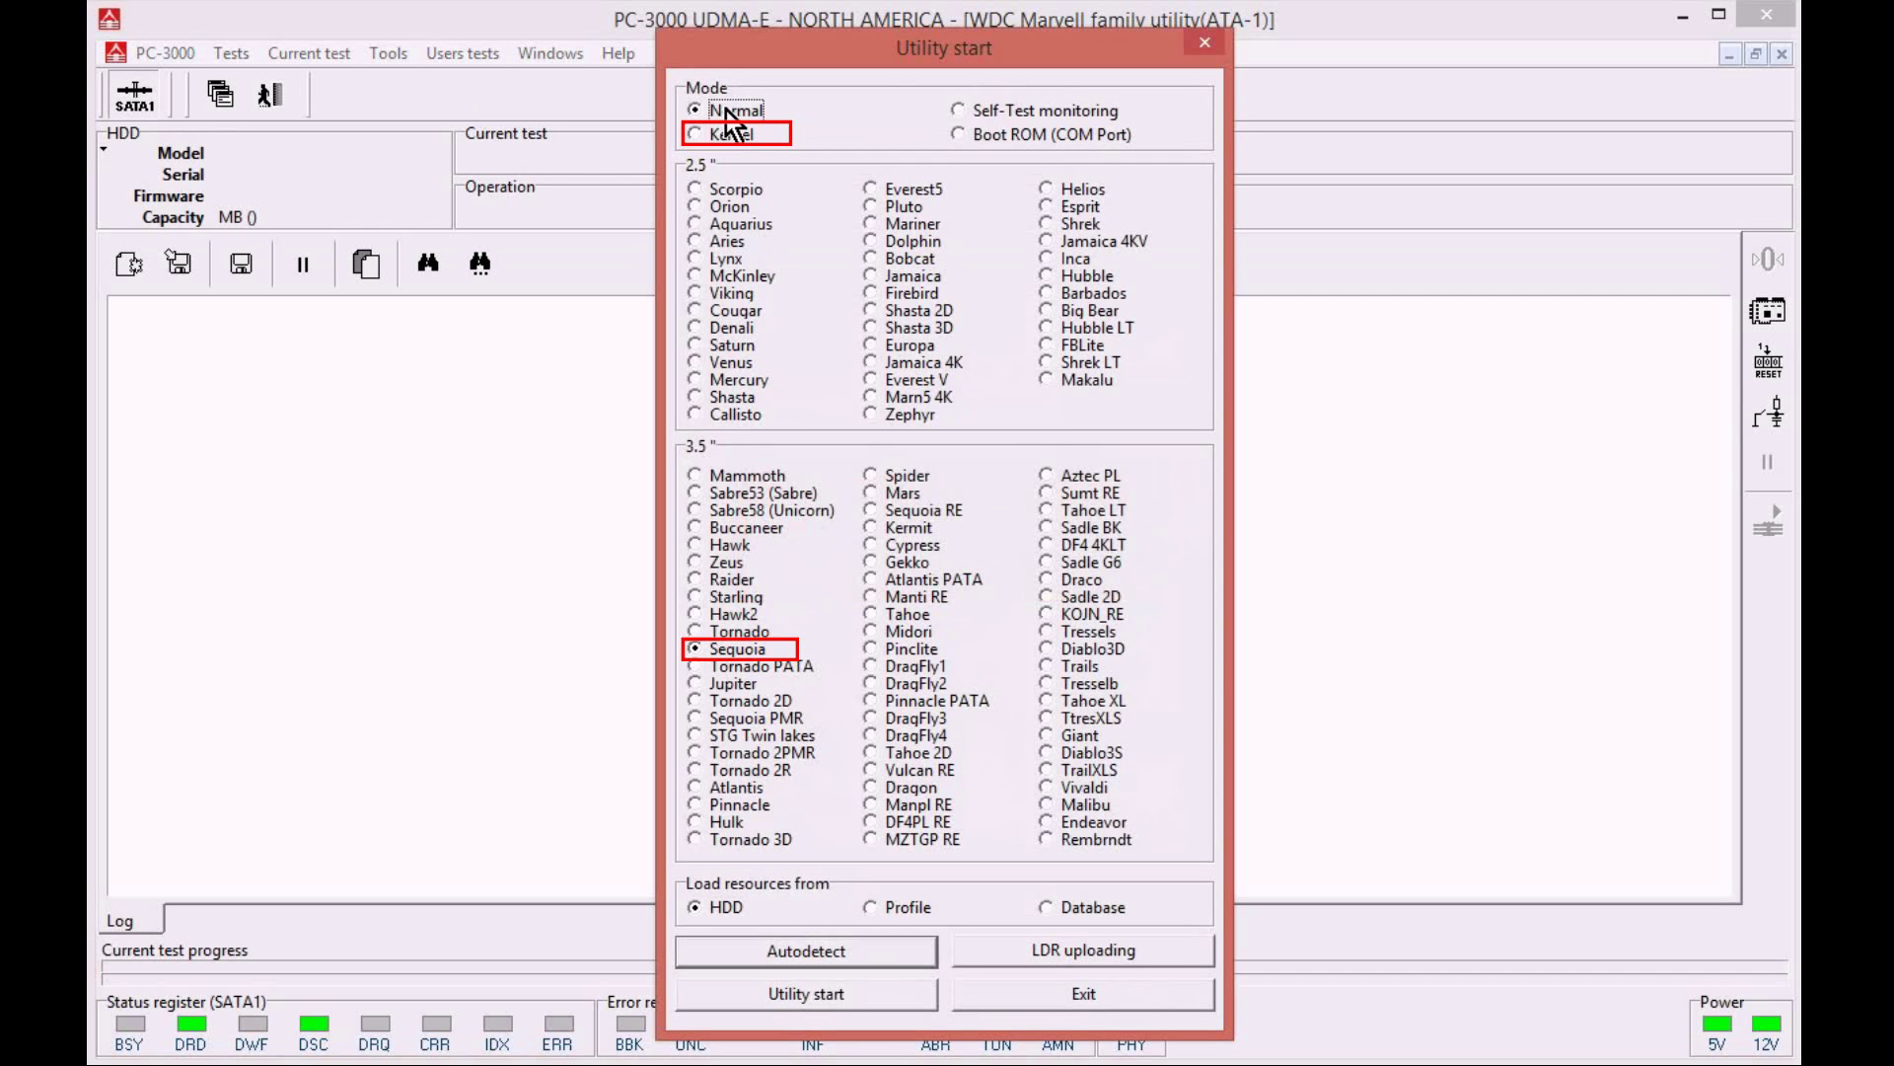
{"action": "left_click", "coordinate": [821, 998]}
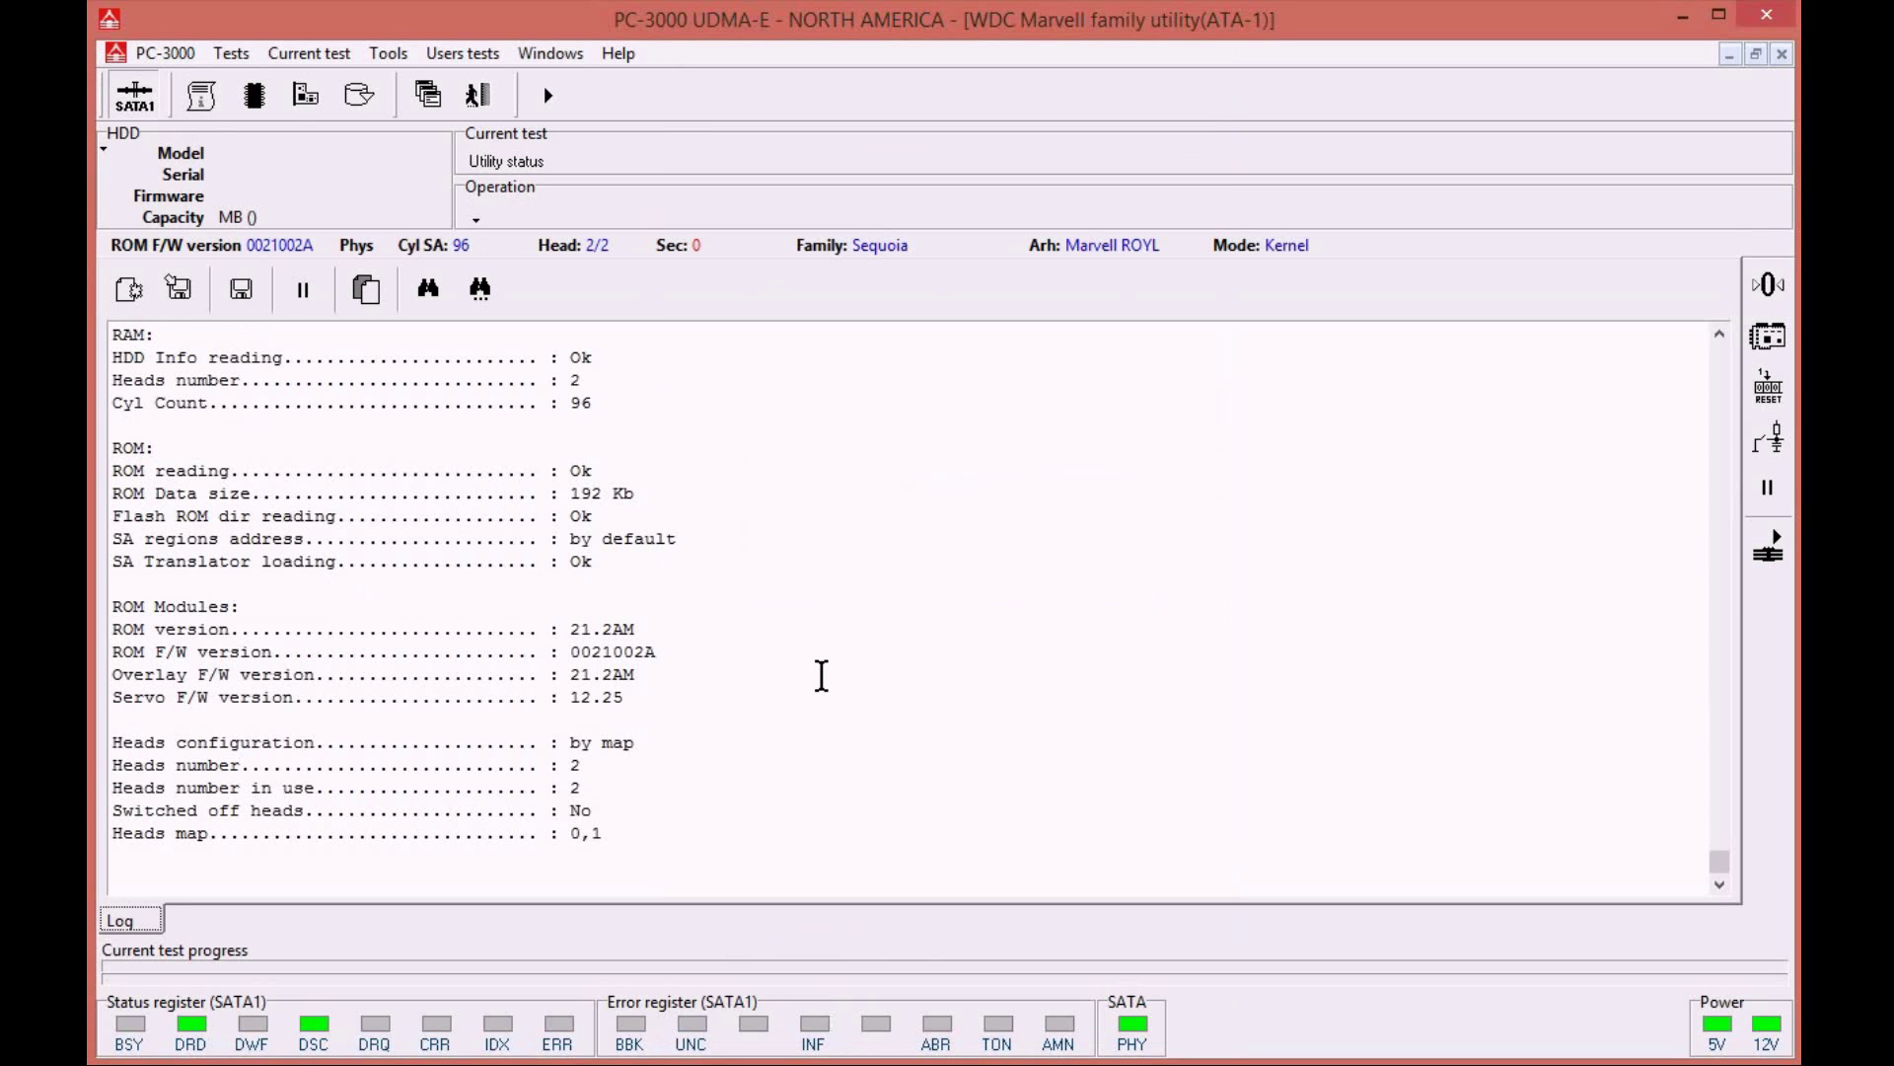
- Upload the dir into HDD RAM from the HDD SA with LDR upload enabled, and accept using the read Dir in the utility
{"action": "left_click", "coordinate": [302, 101]}
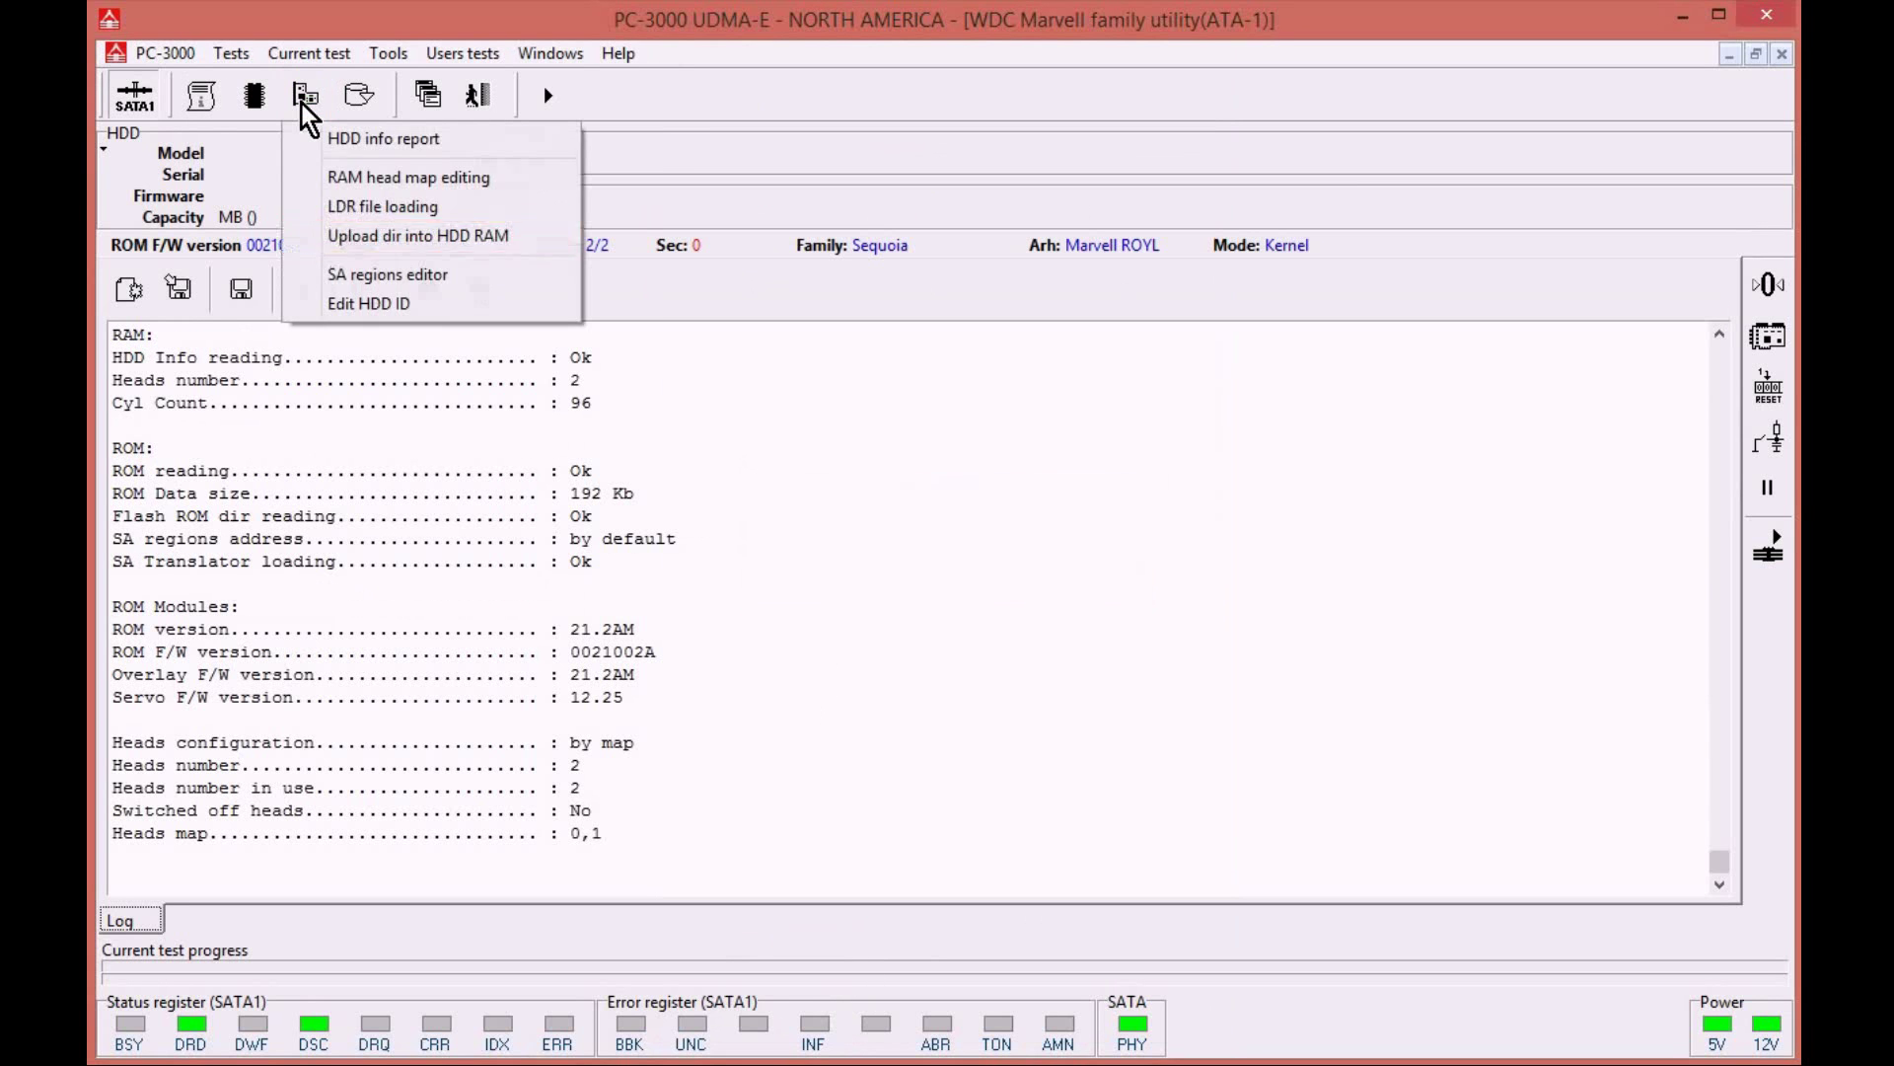
{"action": "left_click", "coordinate": [387, 235]}
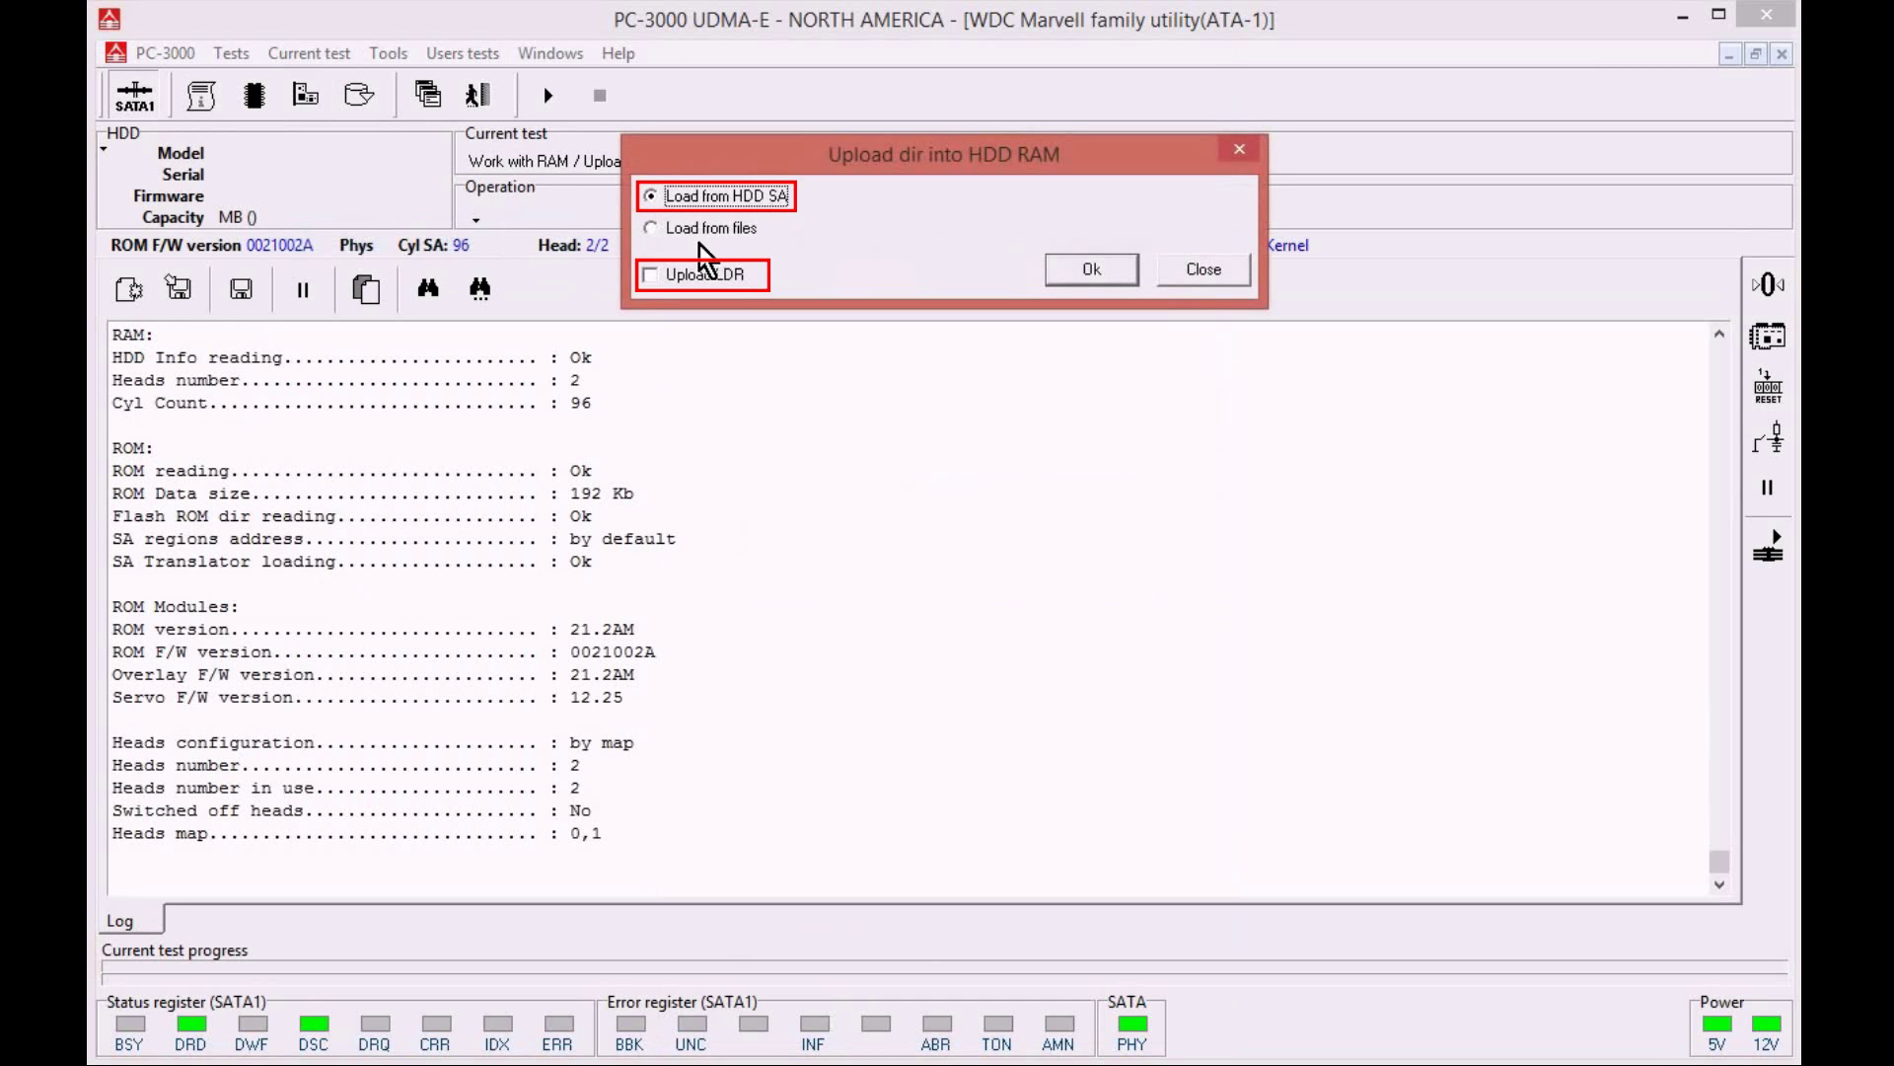
{"action": "left_click", "coordinate": [716, 277]}
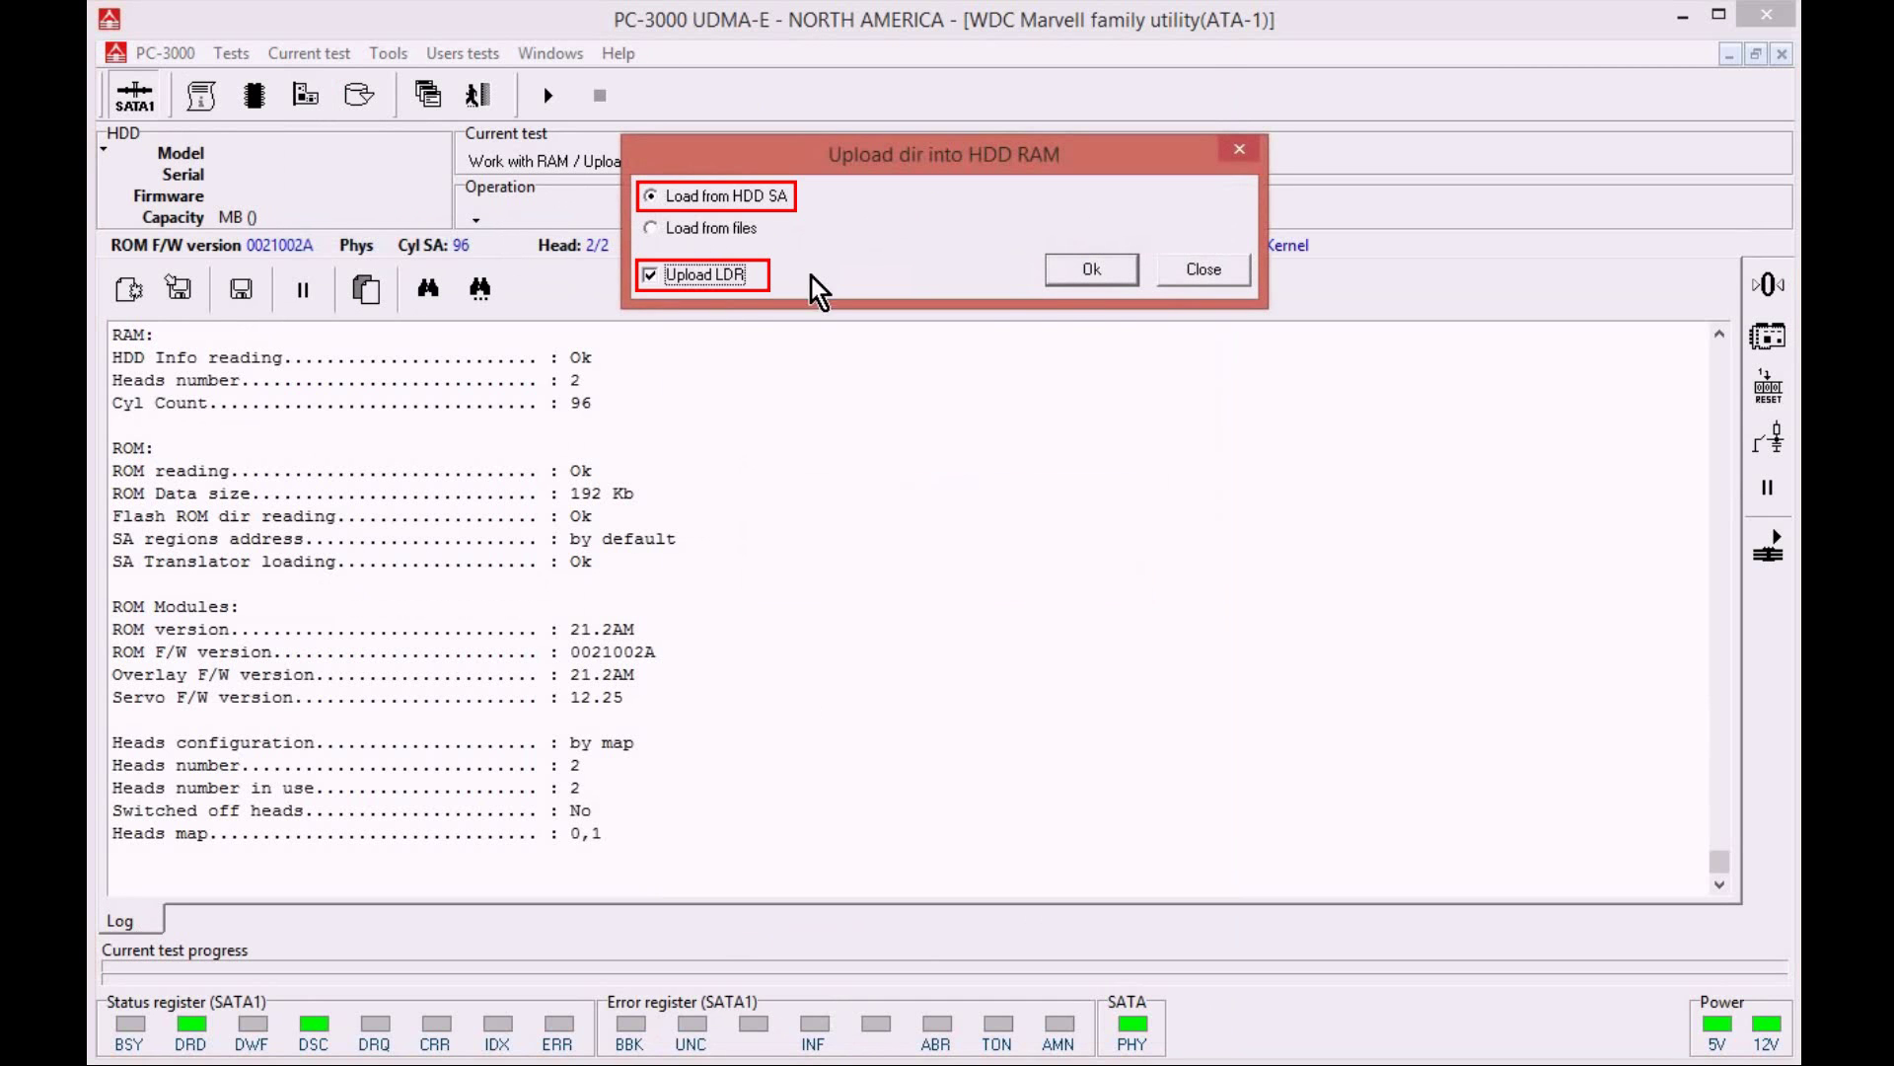
{"action": "left_click", "coordinate": [1127, 278]}
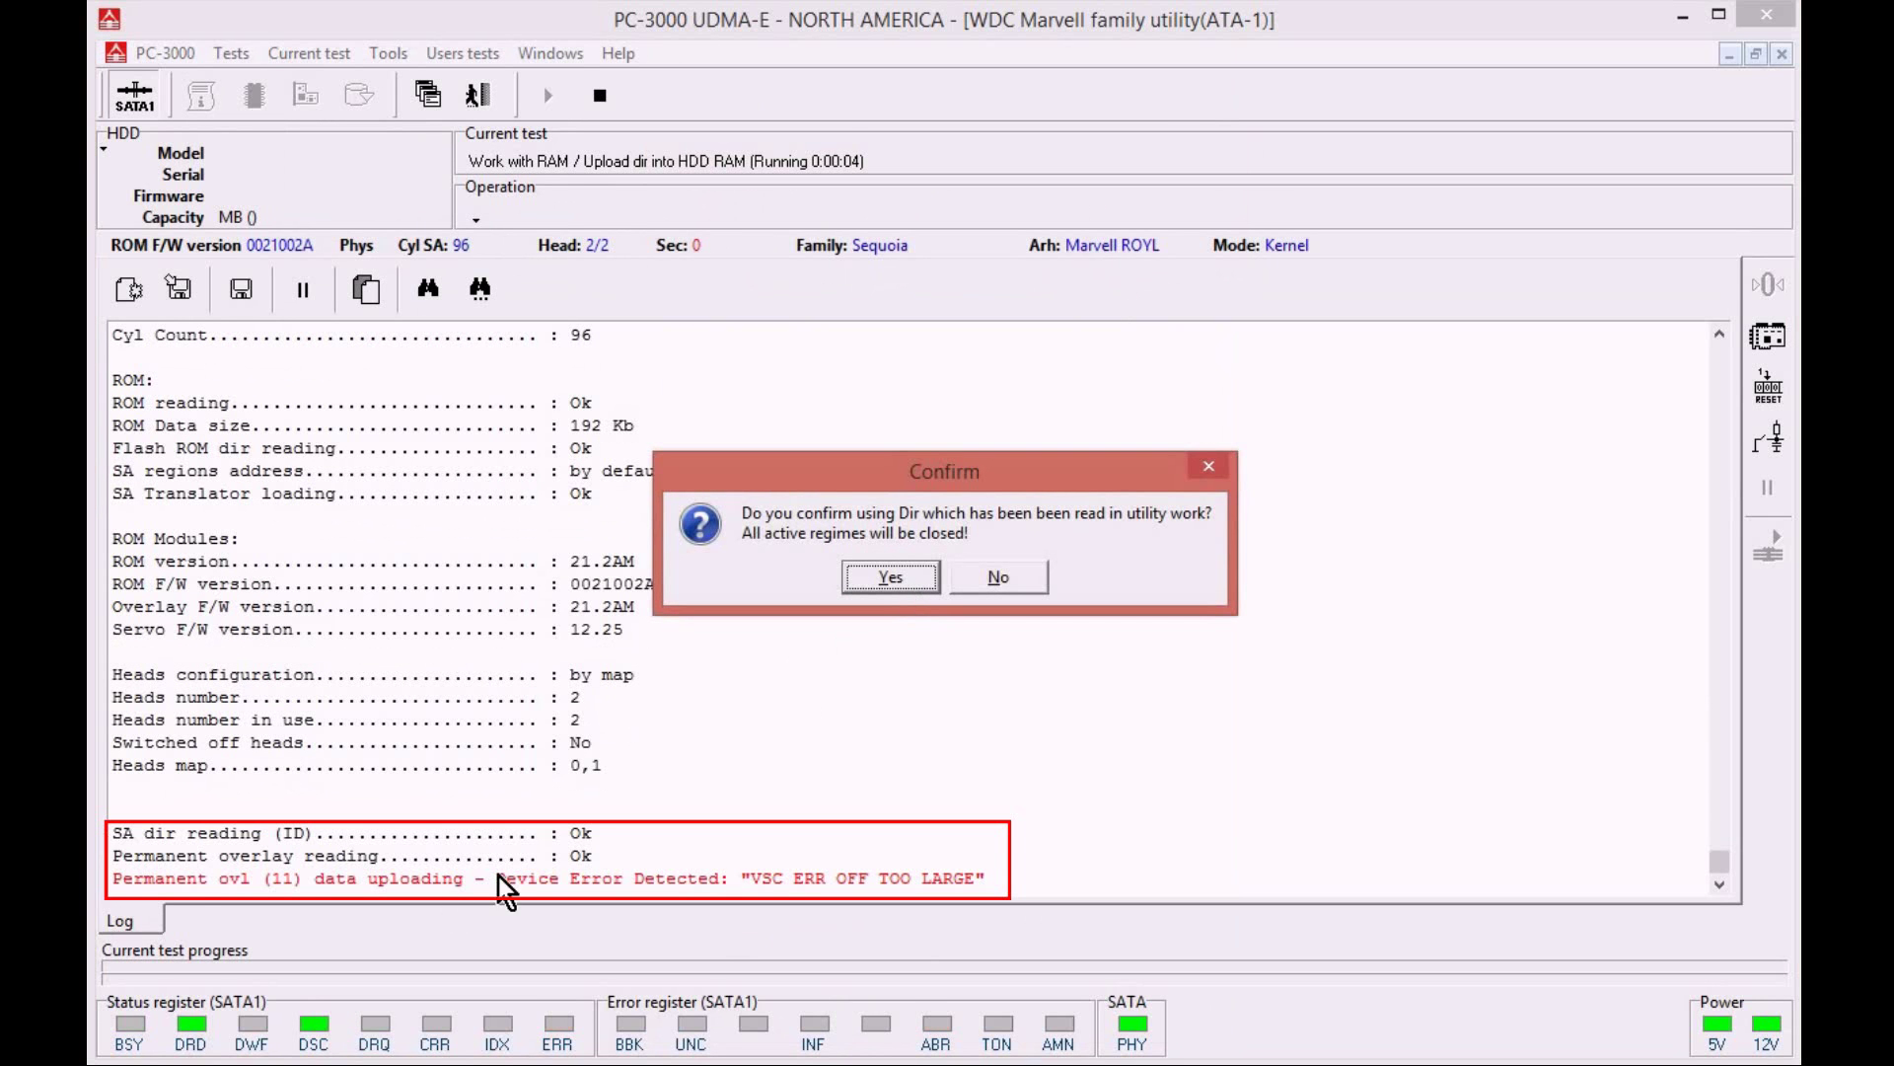
{"action": "left_click", "coordinate": [901, 581]}
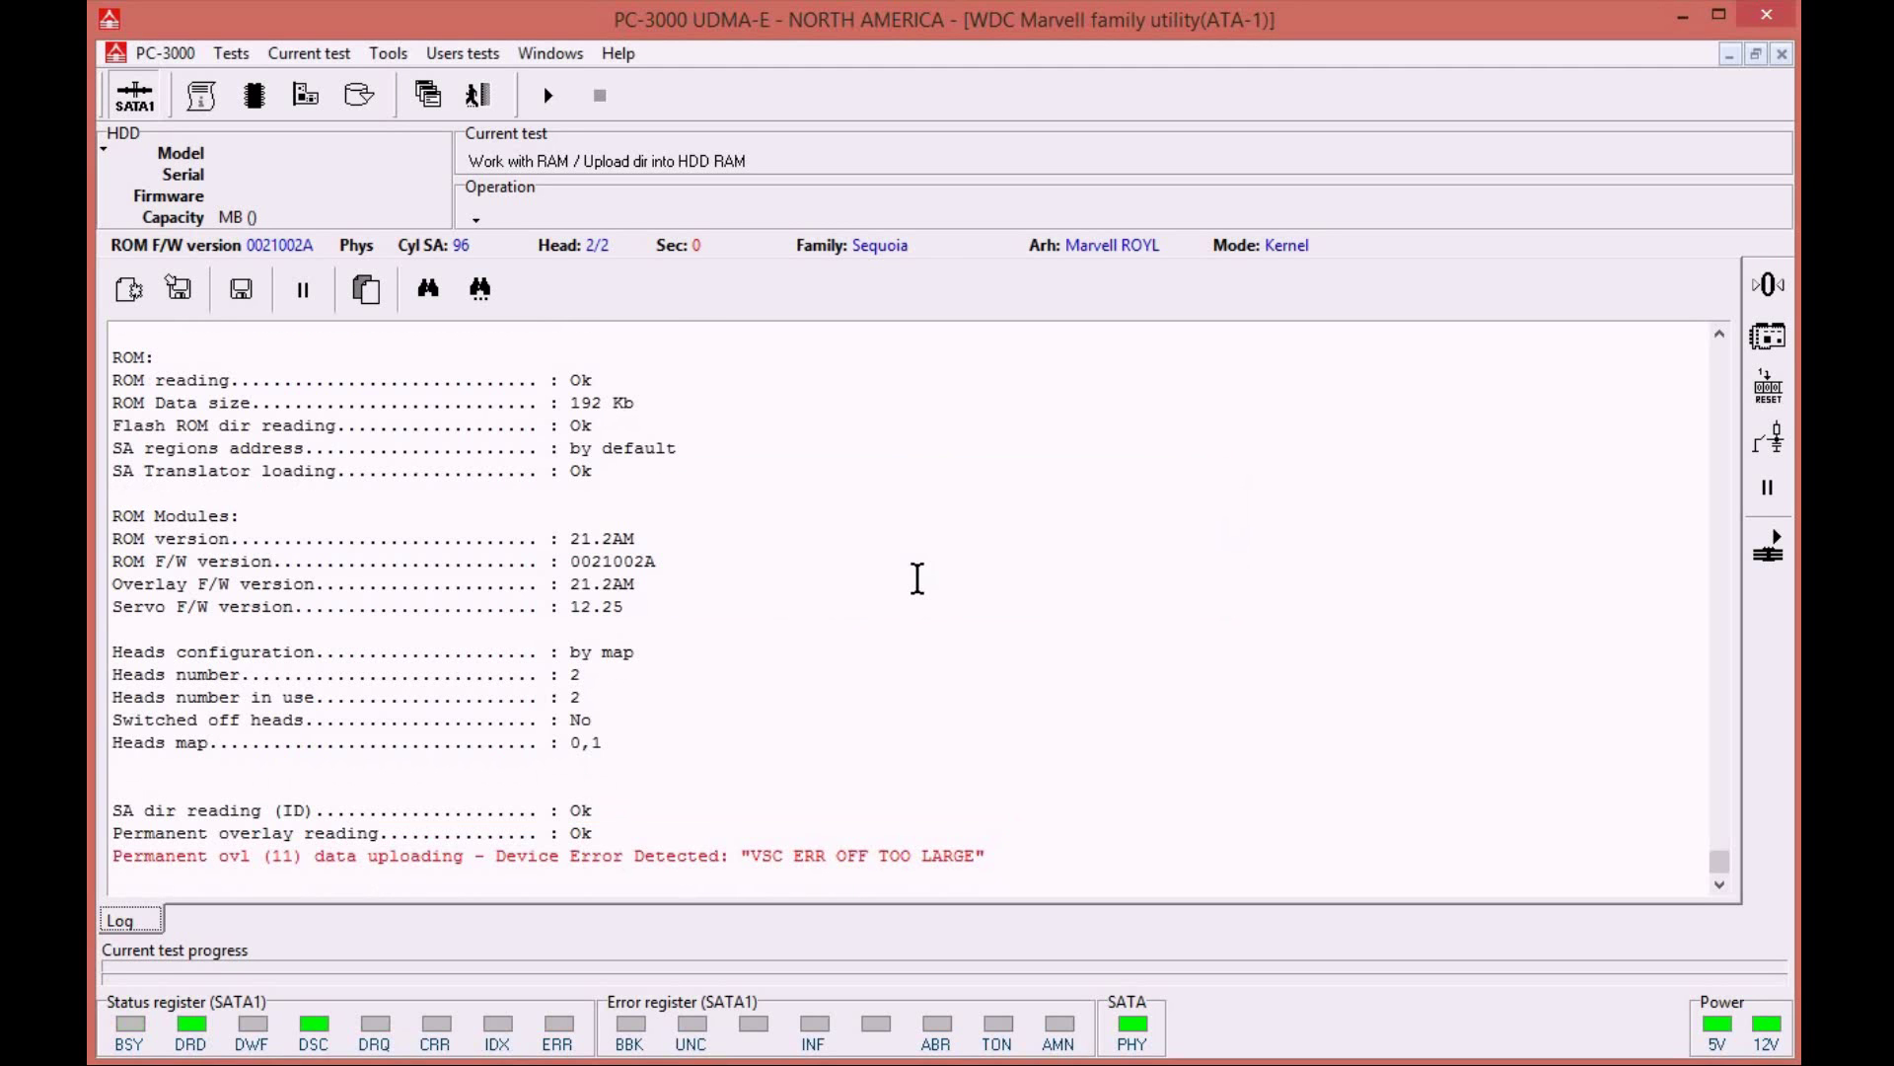
- Restart the WDC Marvell utility in Normal mode with the drive family autodetected, and fill in the SA SPT by reading it from the HDD
{"action": "left_click", "coordinate": [493, 97]}
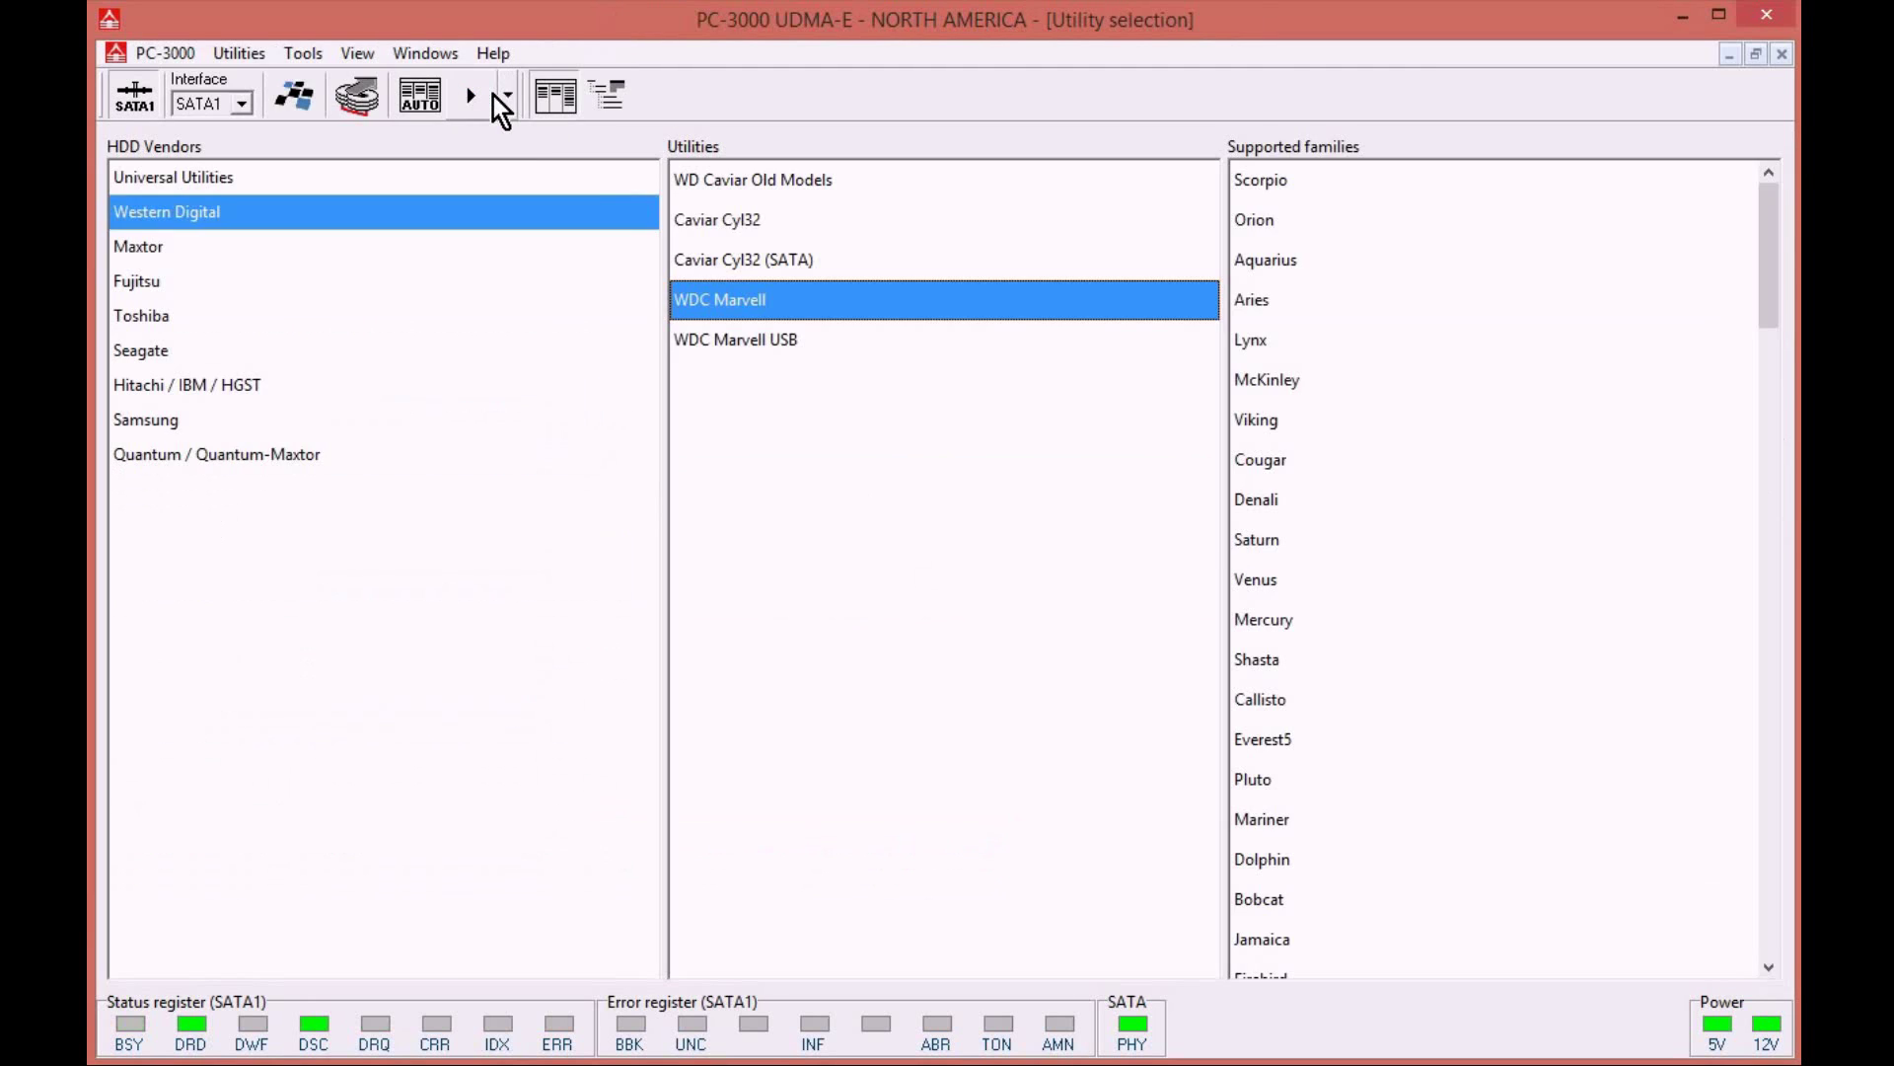
{"action": "double_click", "coordinate": [760, 310]}
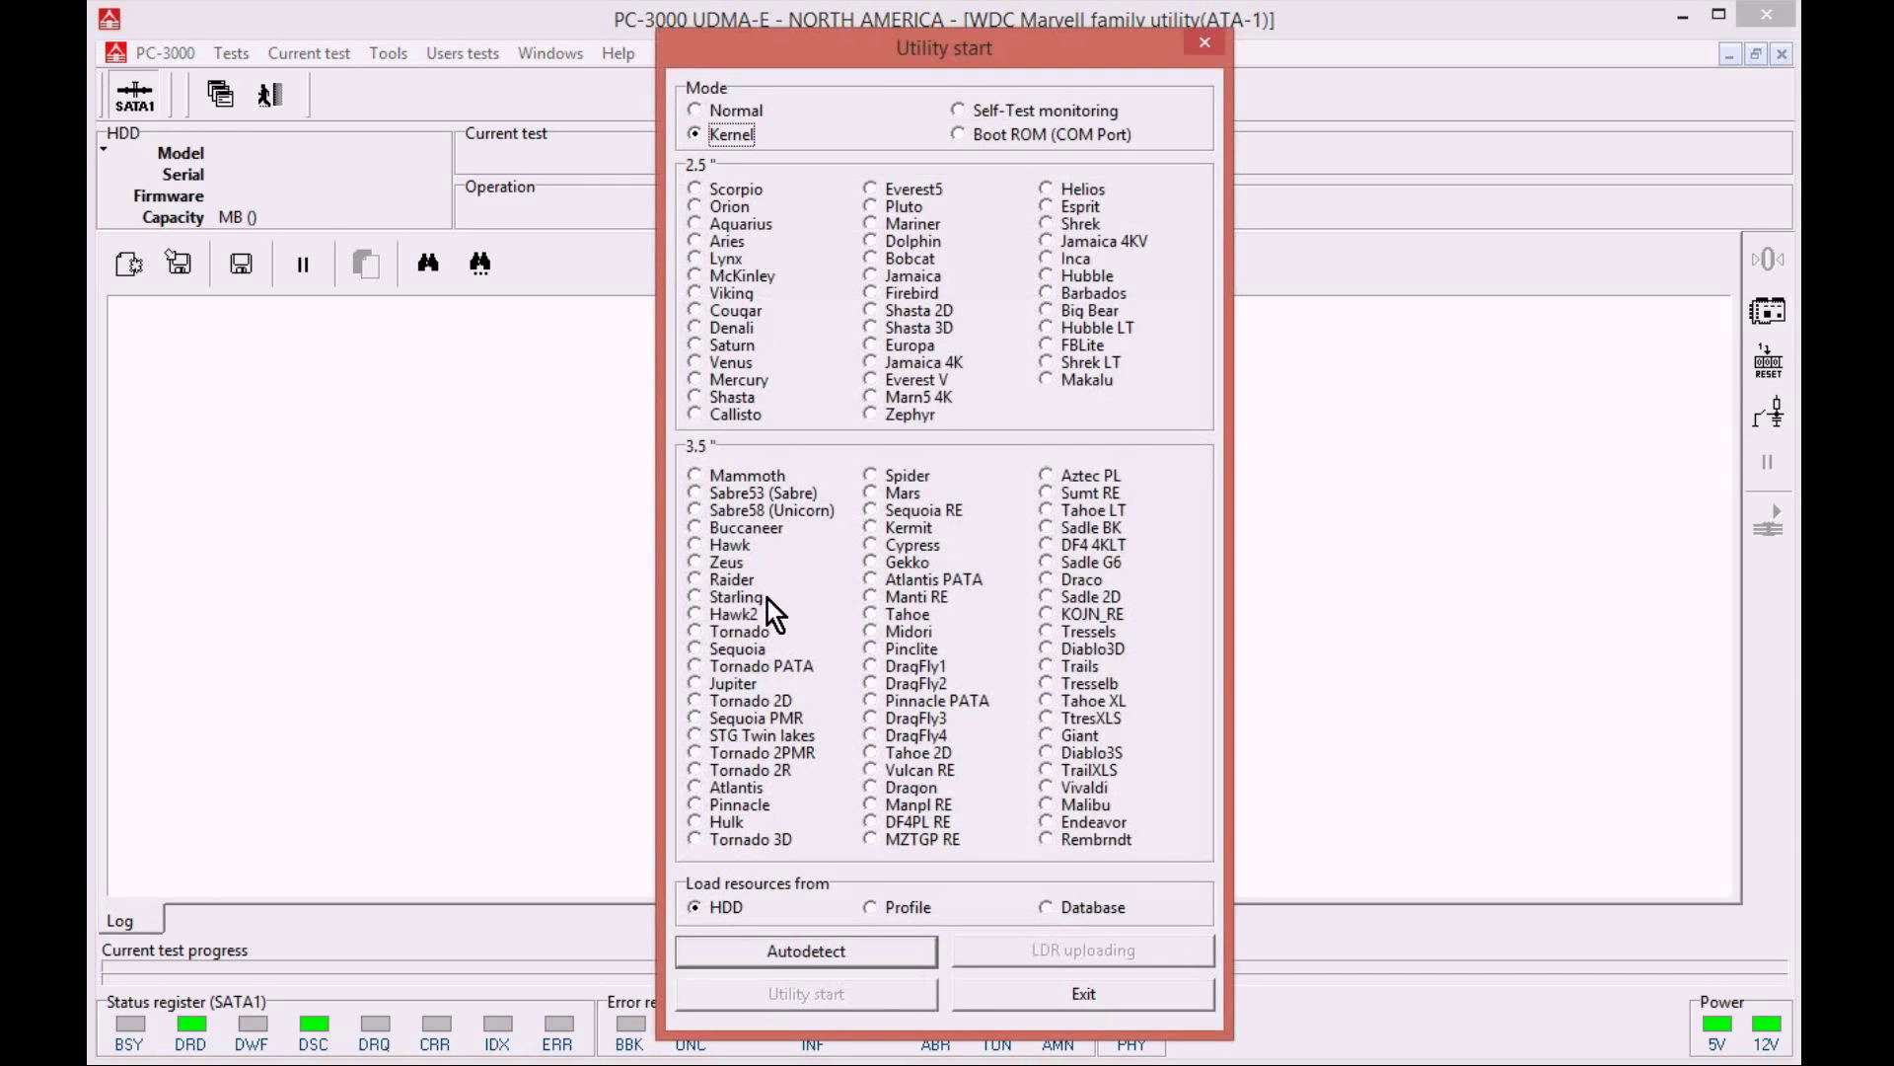
{"action": "left_click", "coordinate": [859, 947]}
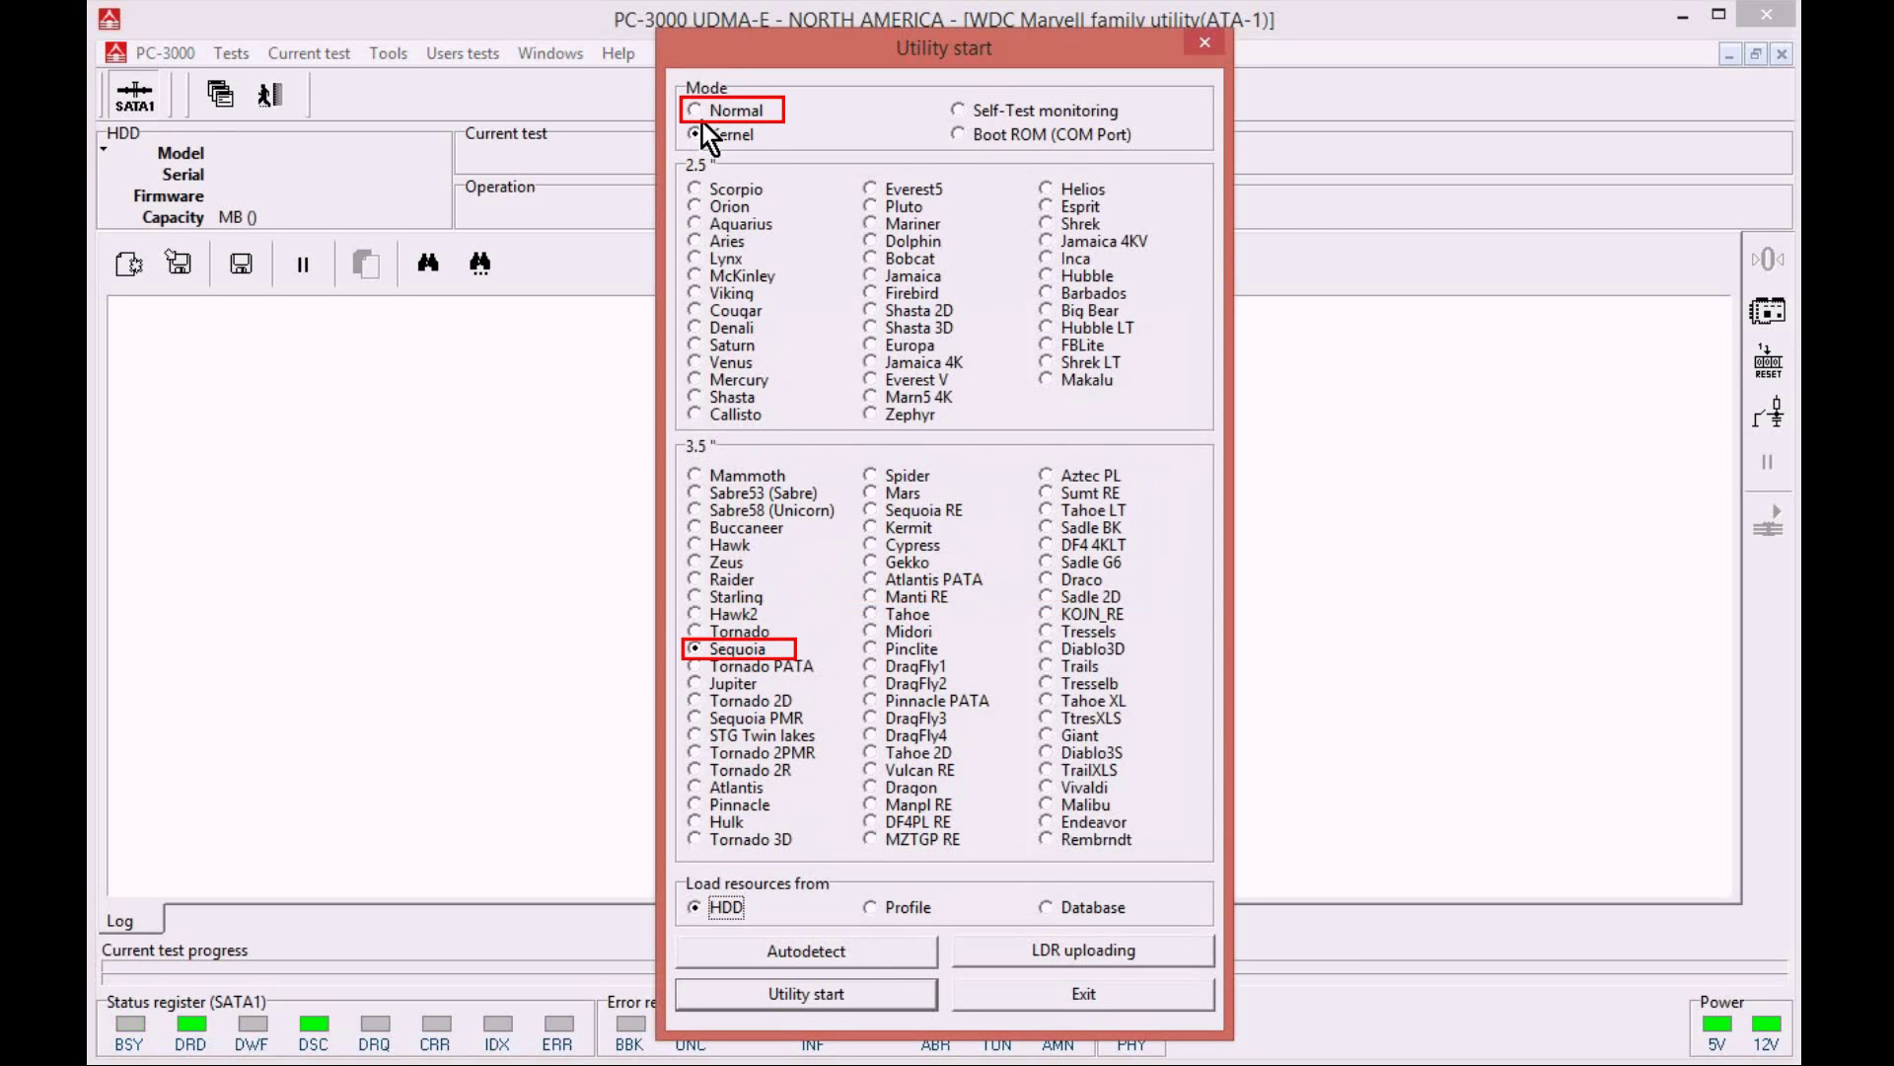
{"action": "left_click", "coordinate": [702, 115]}
{"action": "left_click", "coordinate": [843, 994]}
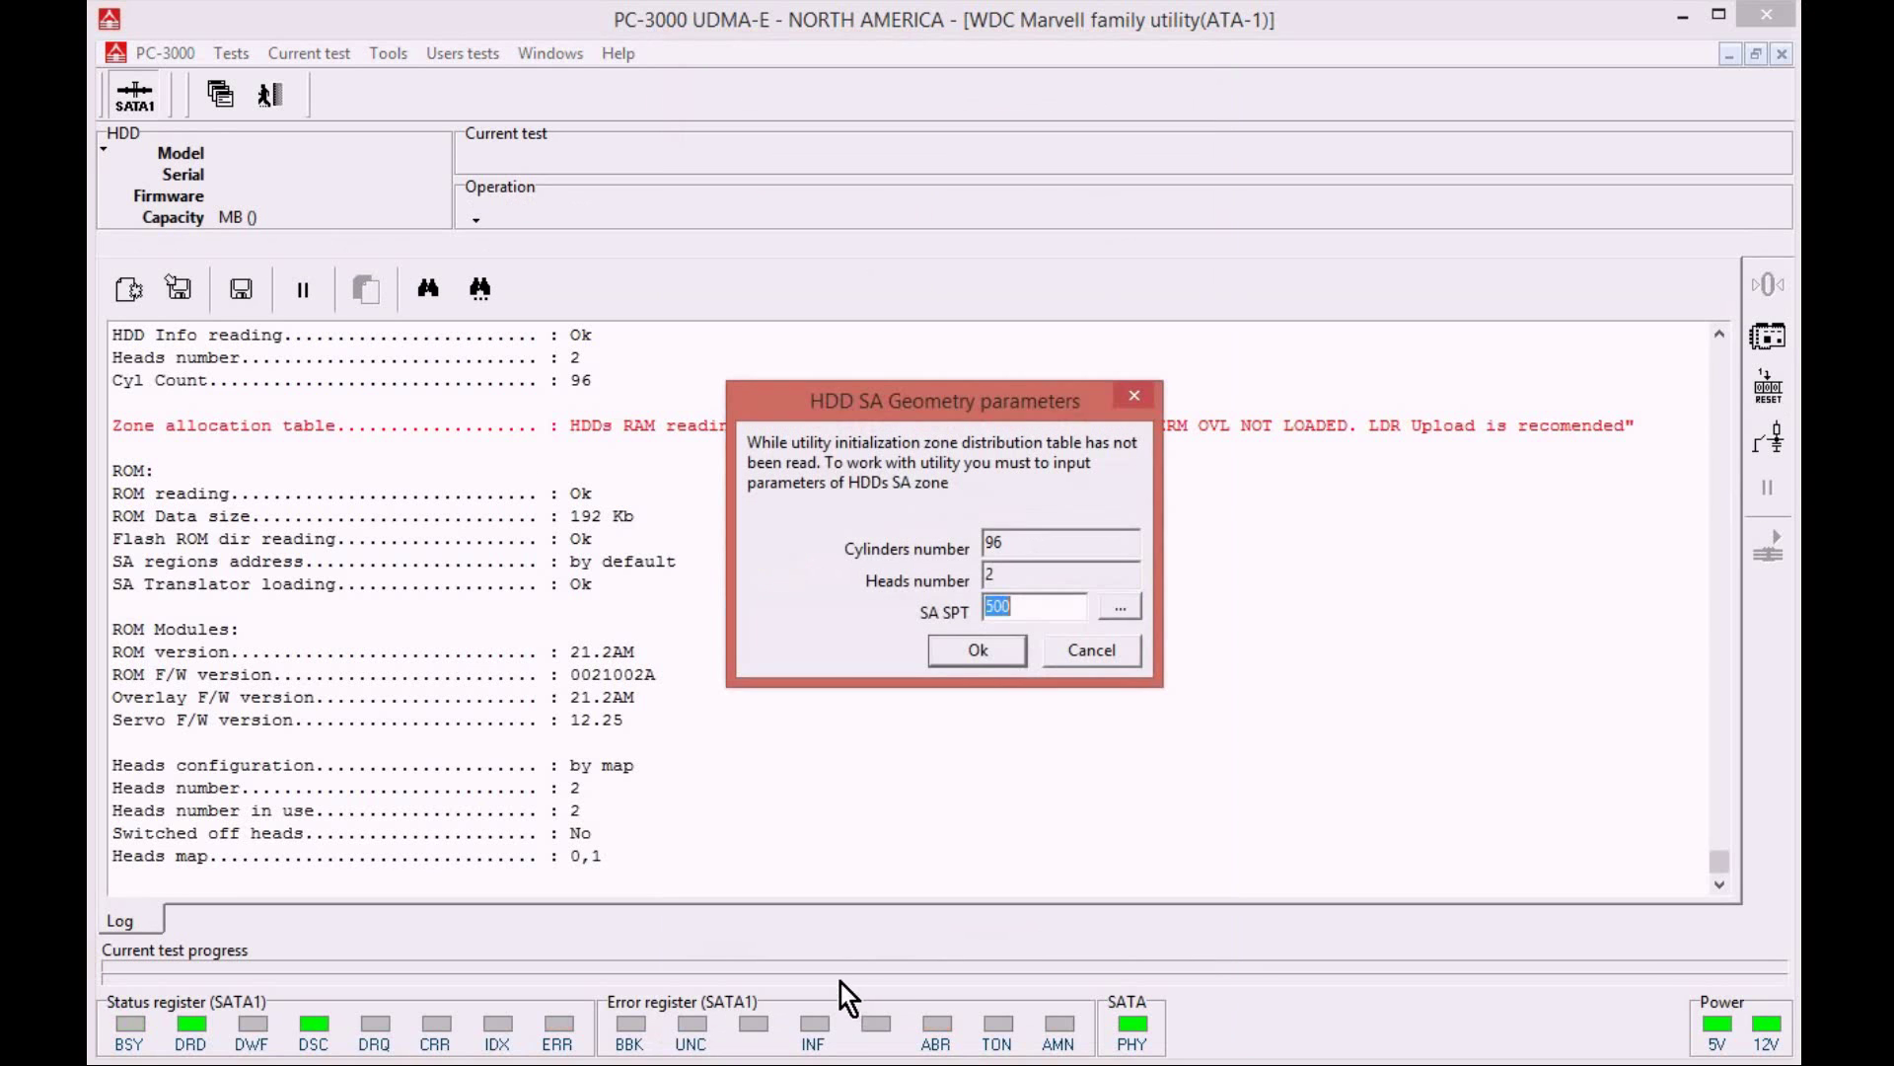
{"action": "left_click", "coordinate": [1121, 609]}
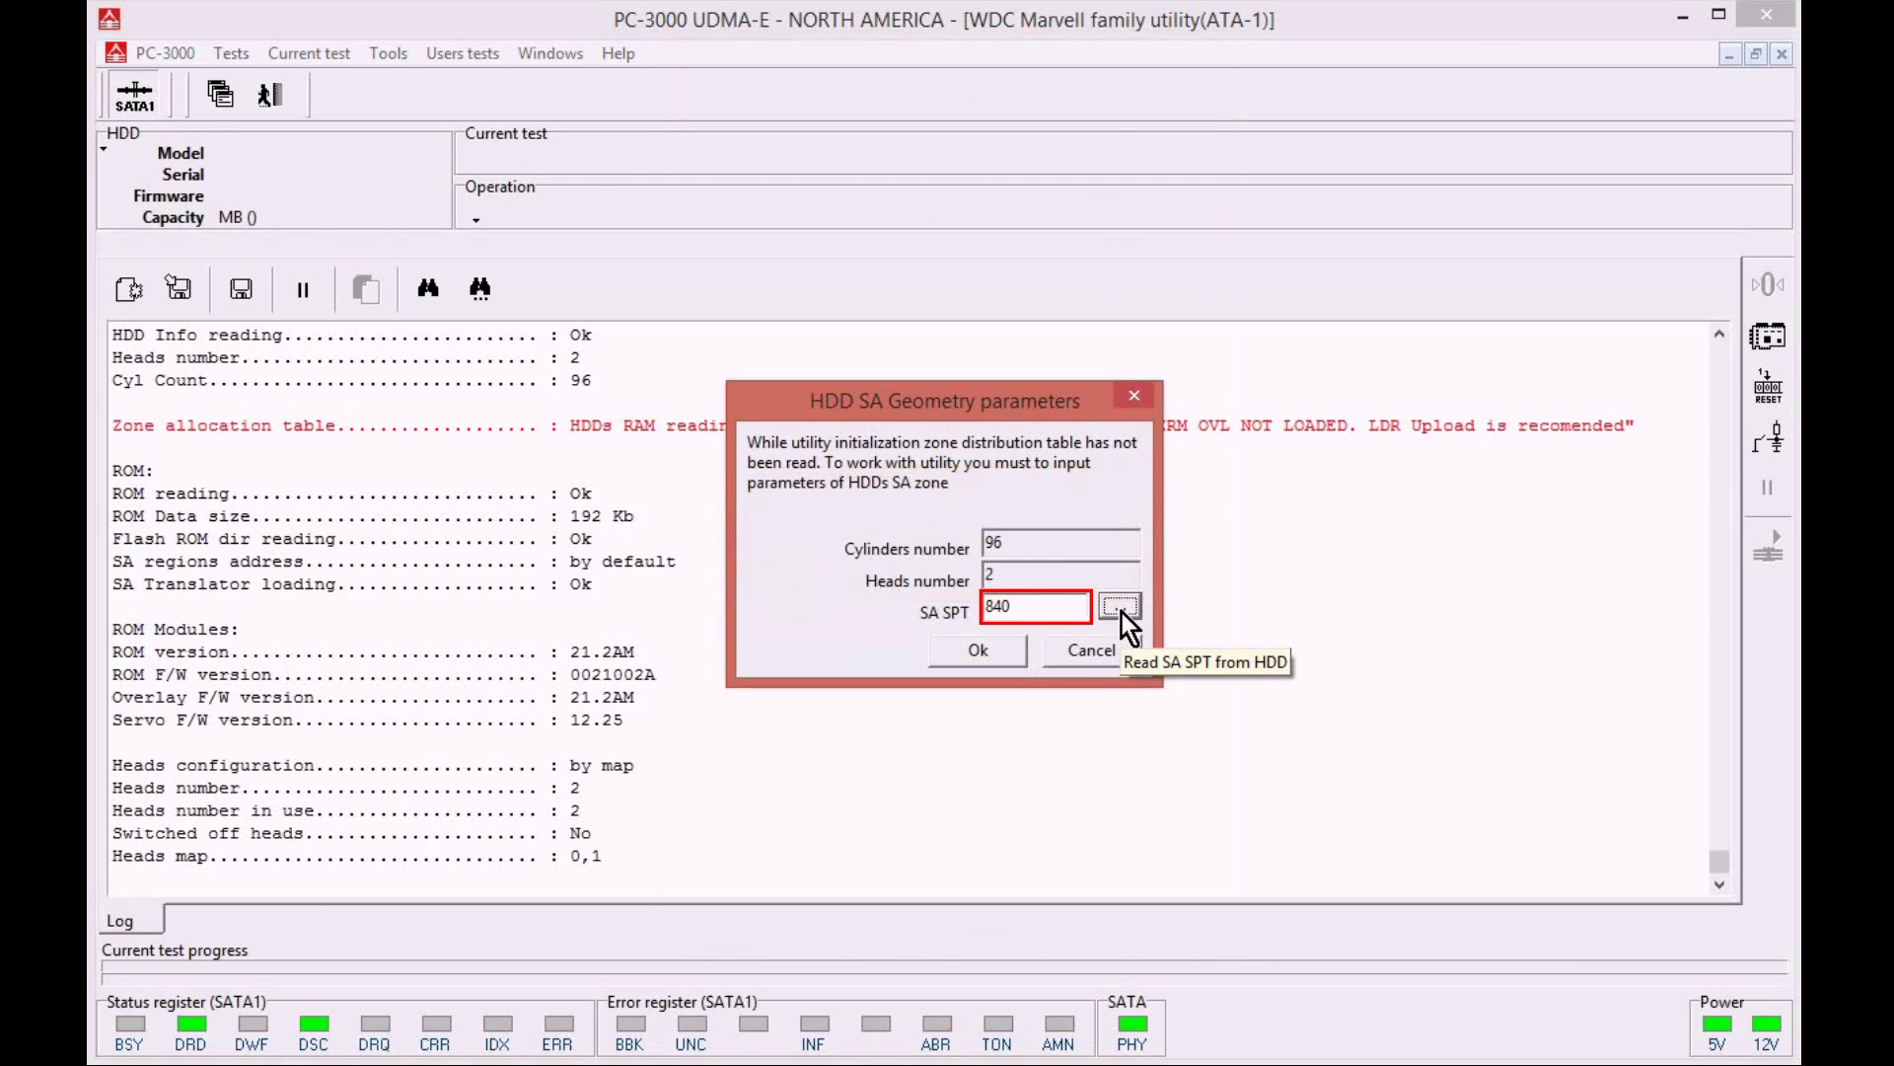
{"action": "left_click", "coordinate": [1004, 649]}
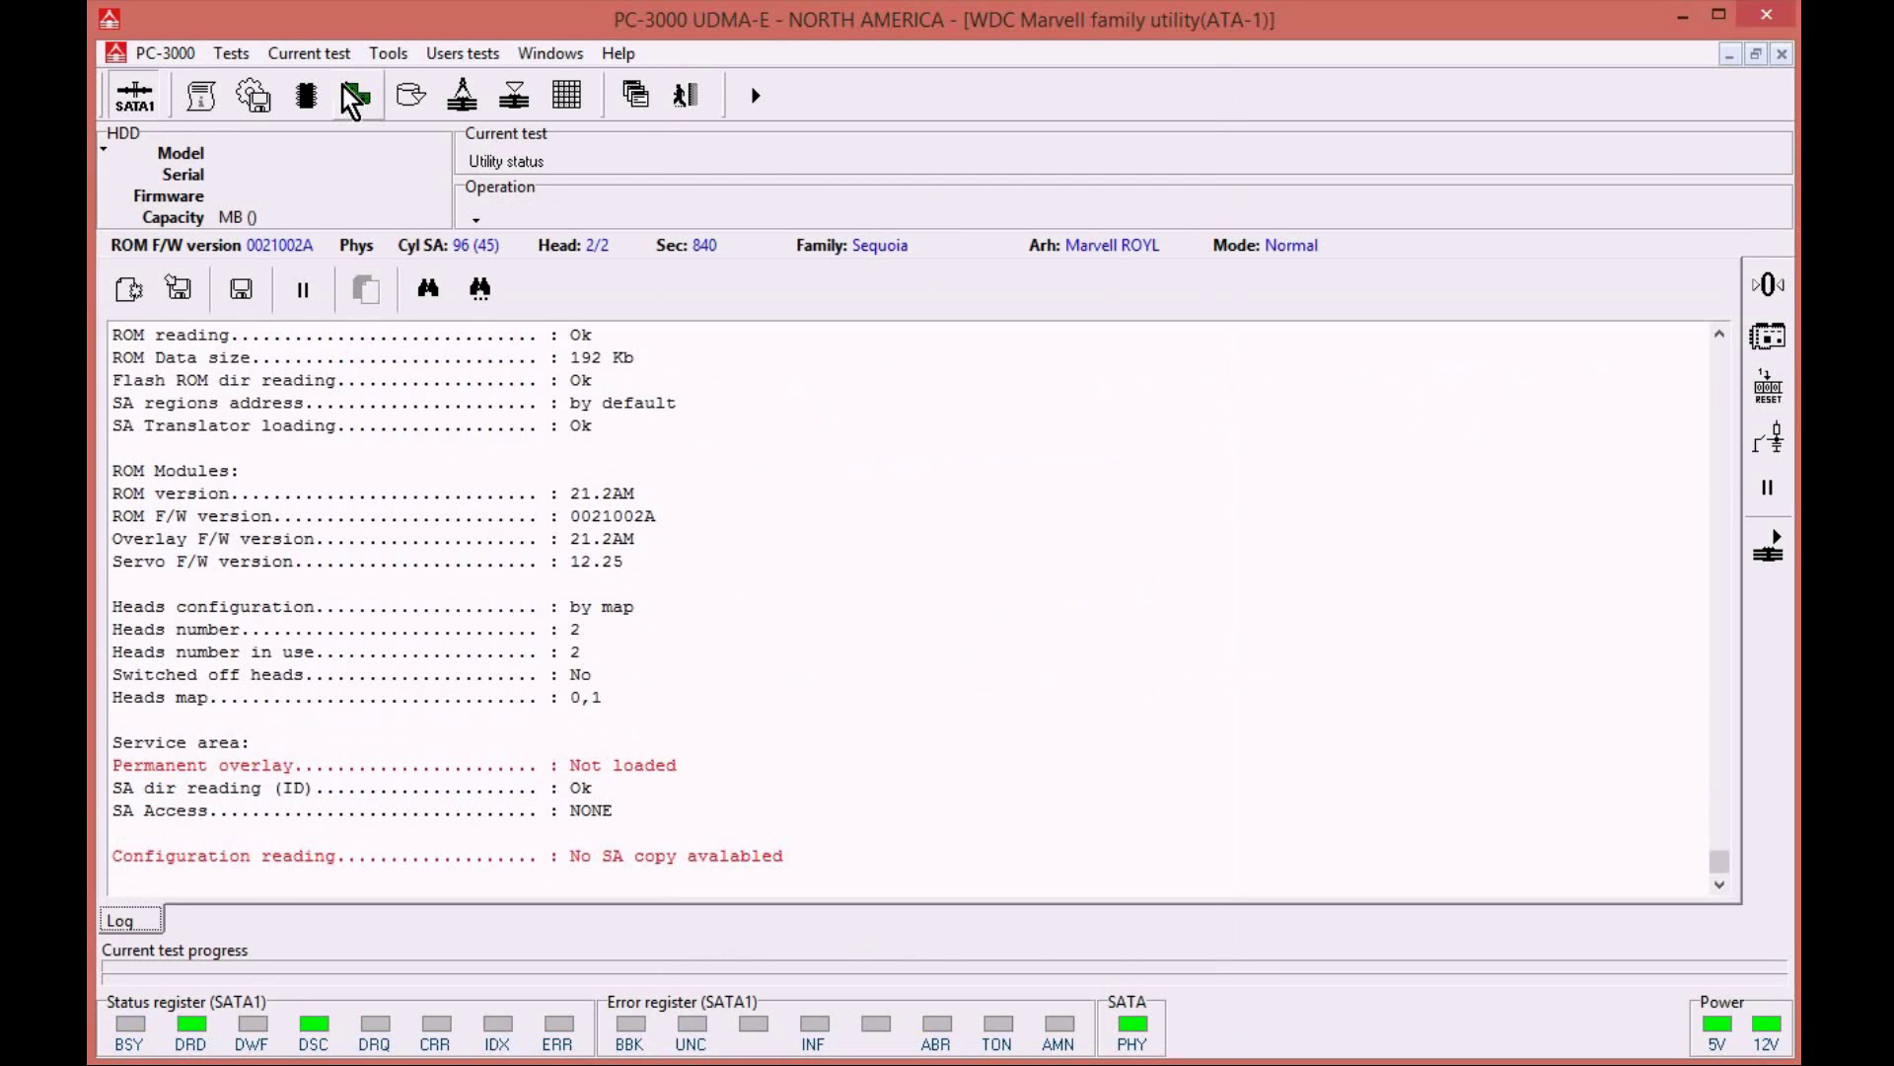
- Open the modules directory and run a check of all listed modules using the Read by ID method
{"action": "left_click", "coordinate": [387, 56]}
{"action": "mouse_move", "coordinate": [422, 80]}
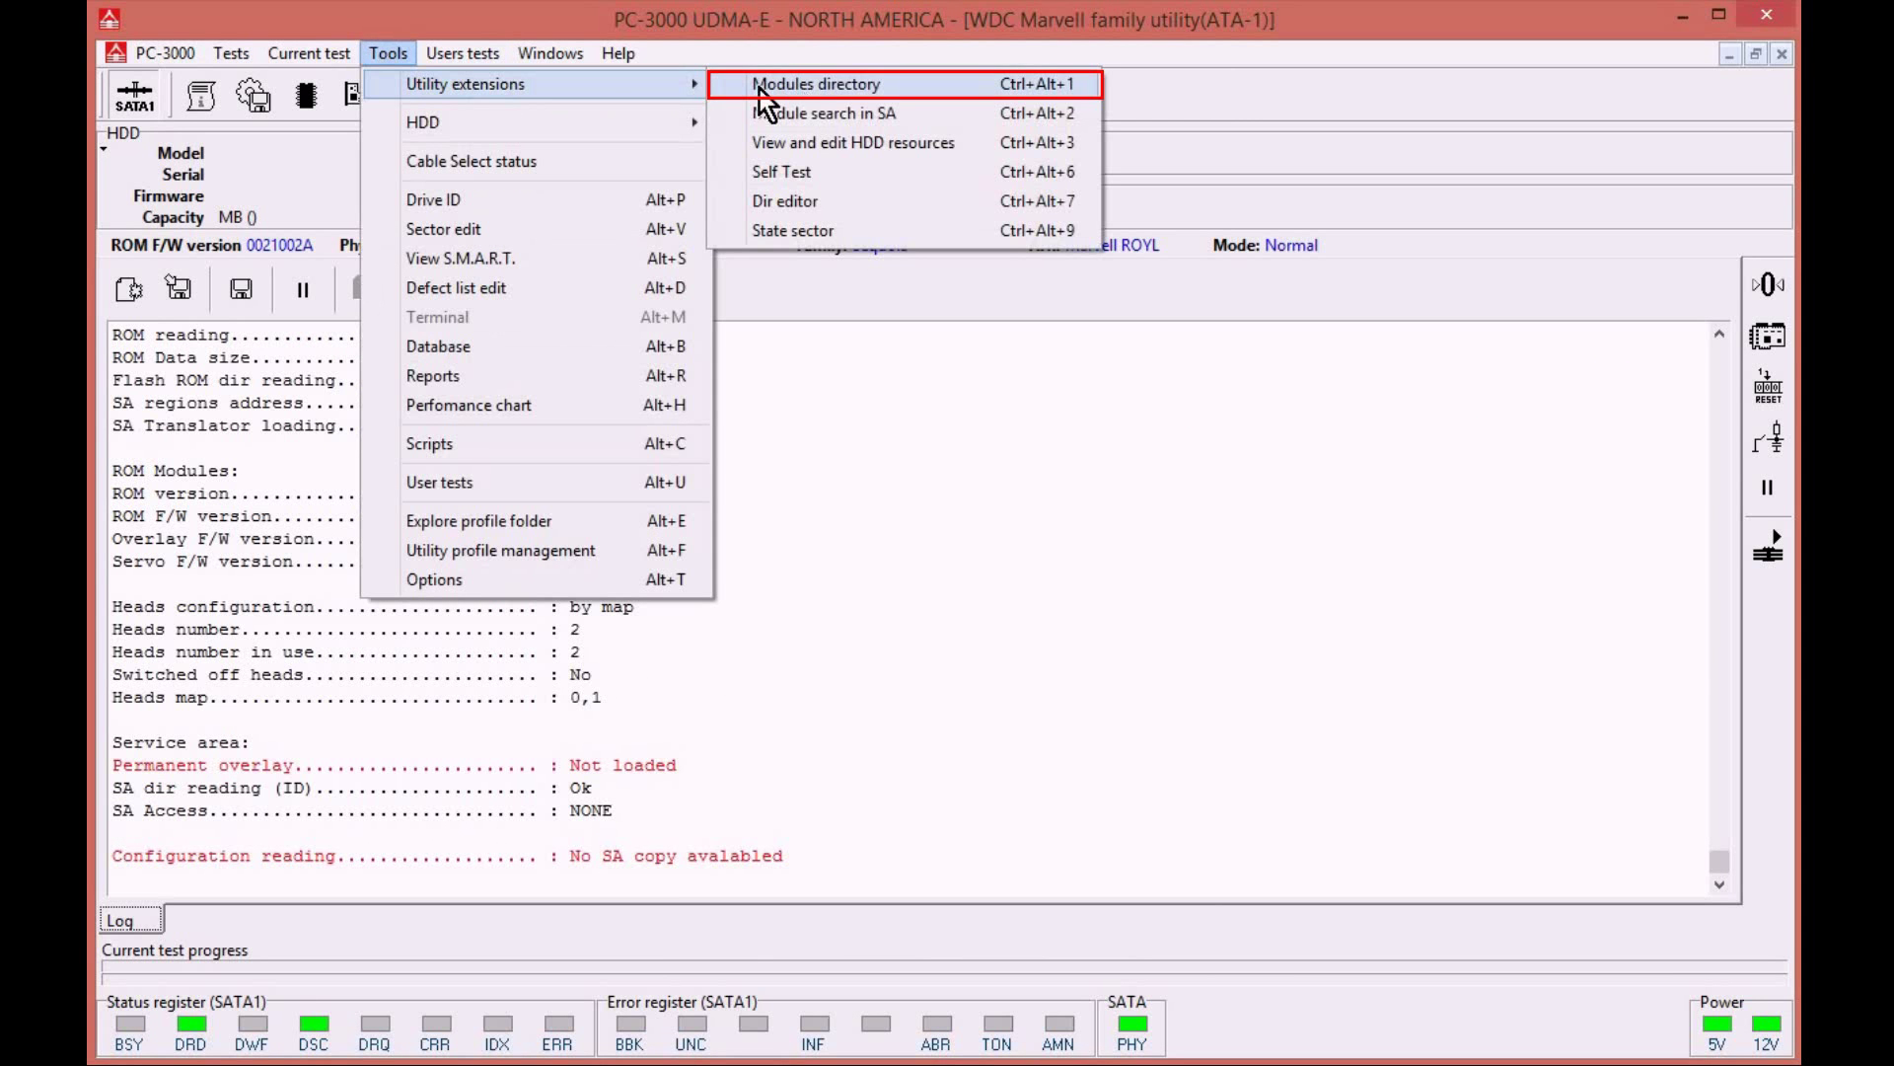
{"action": "left_click", "coordinate": [872, 93]}
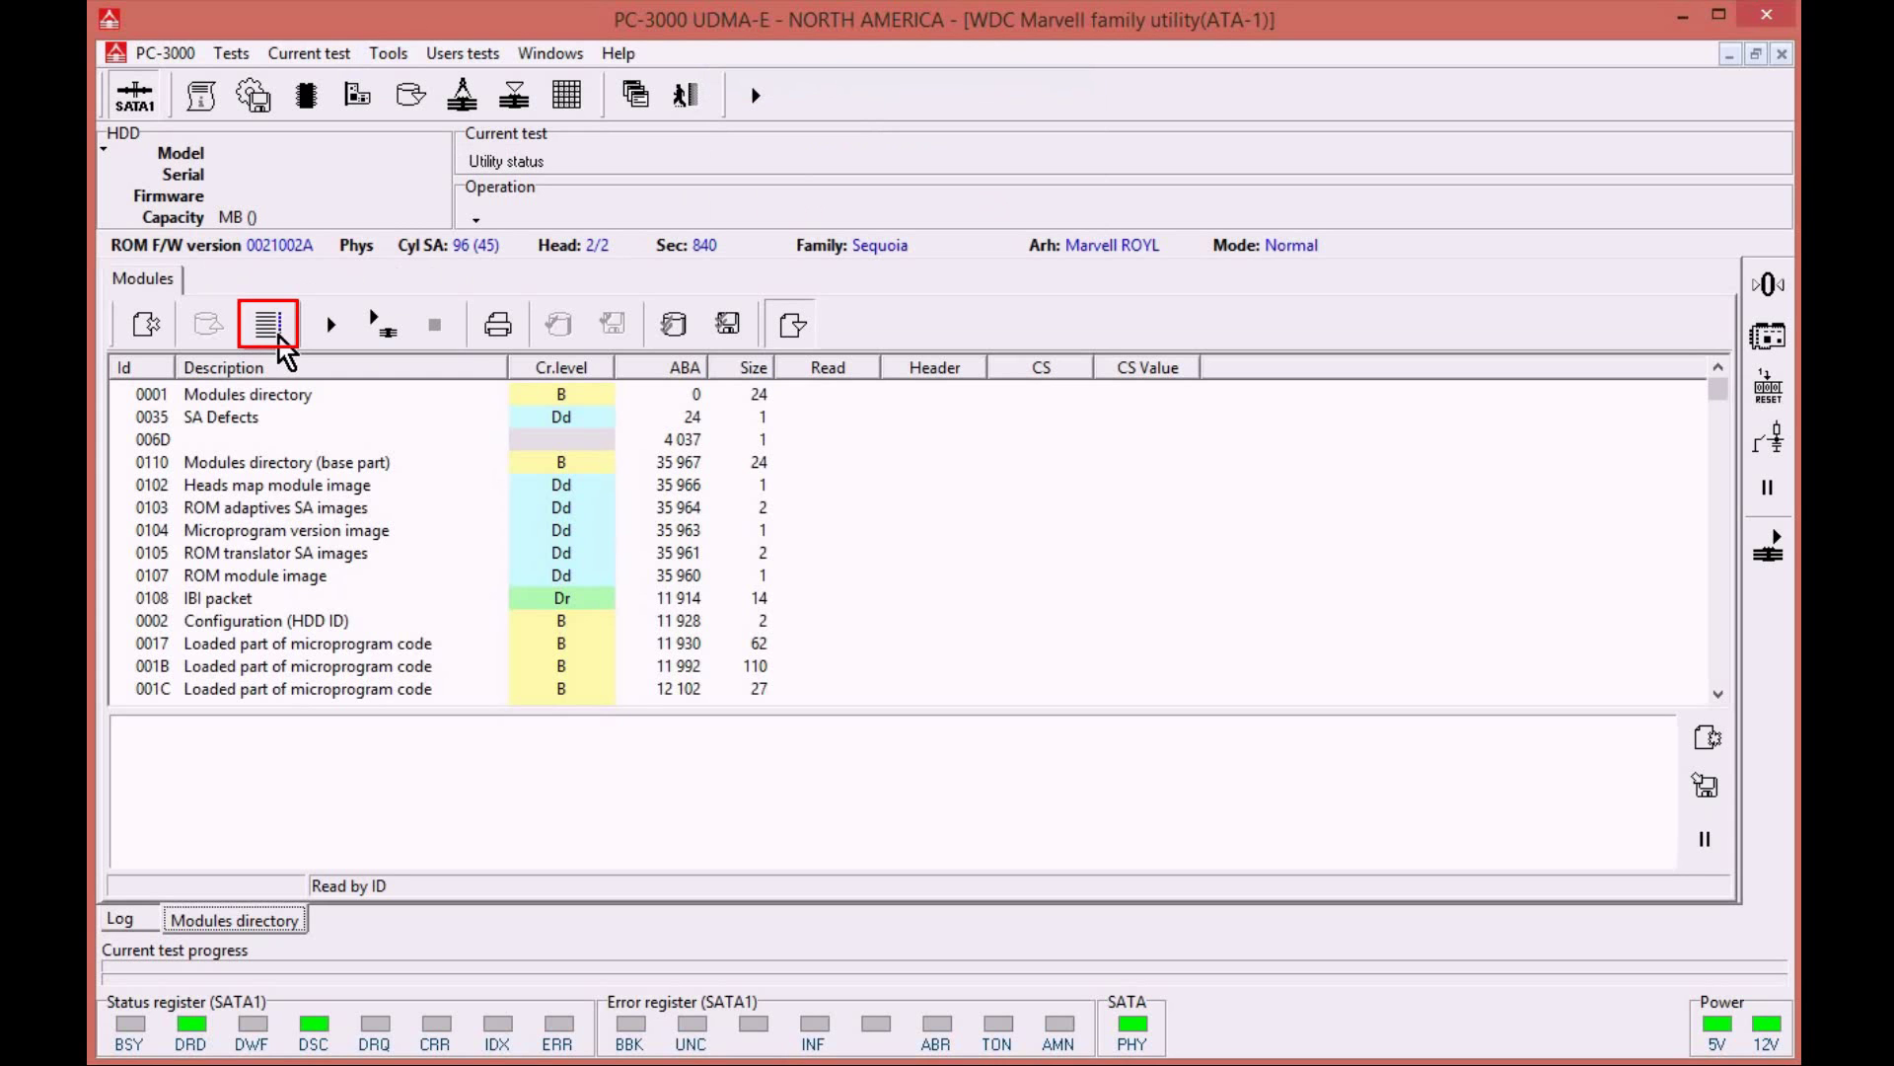
{"action": "left_click", "coordinate": [269, 324]}
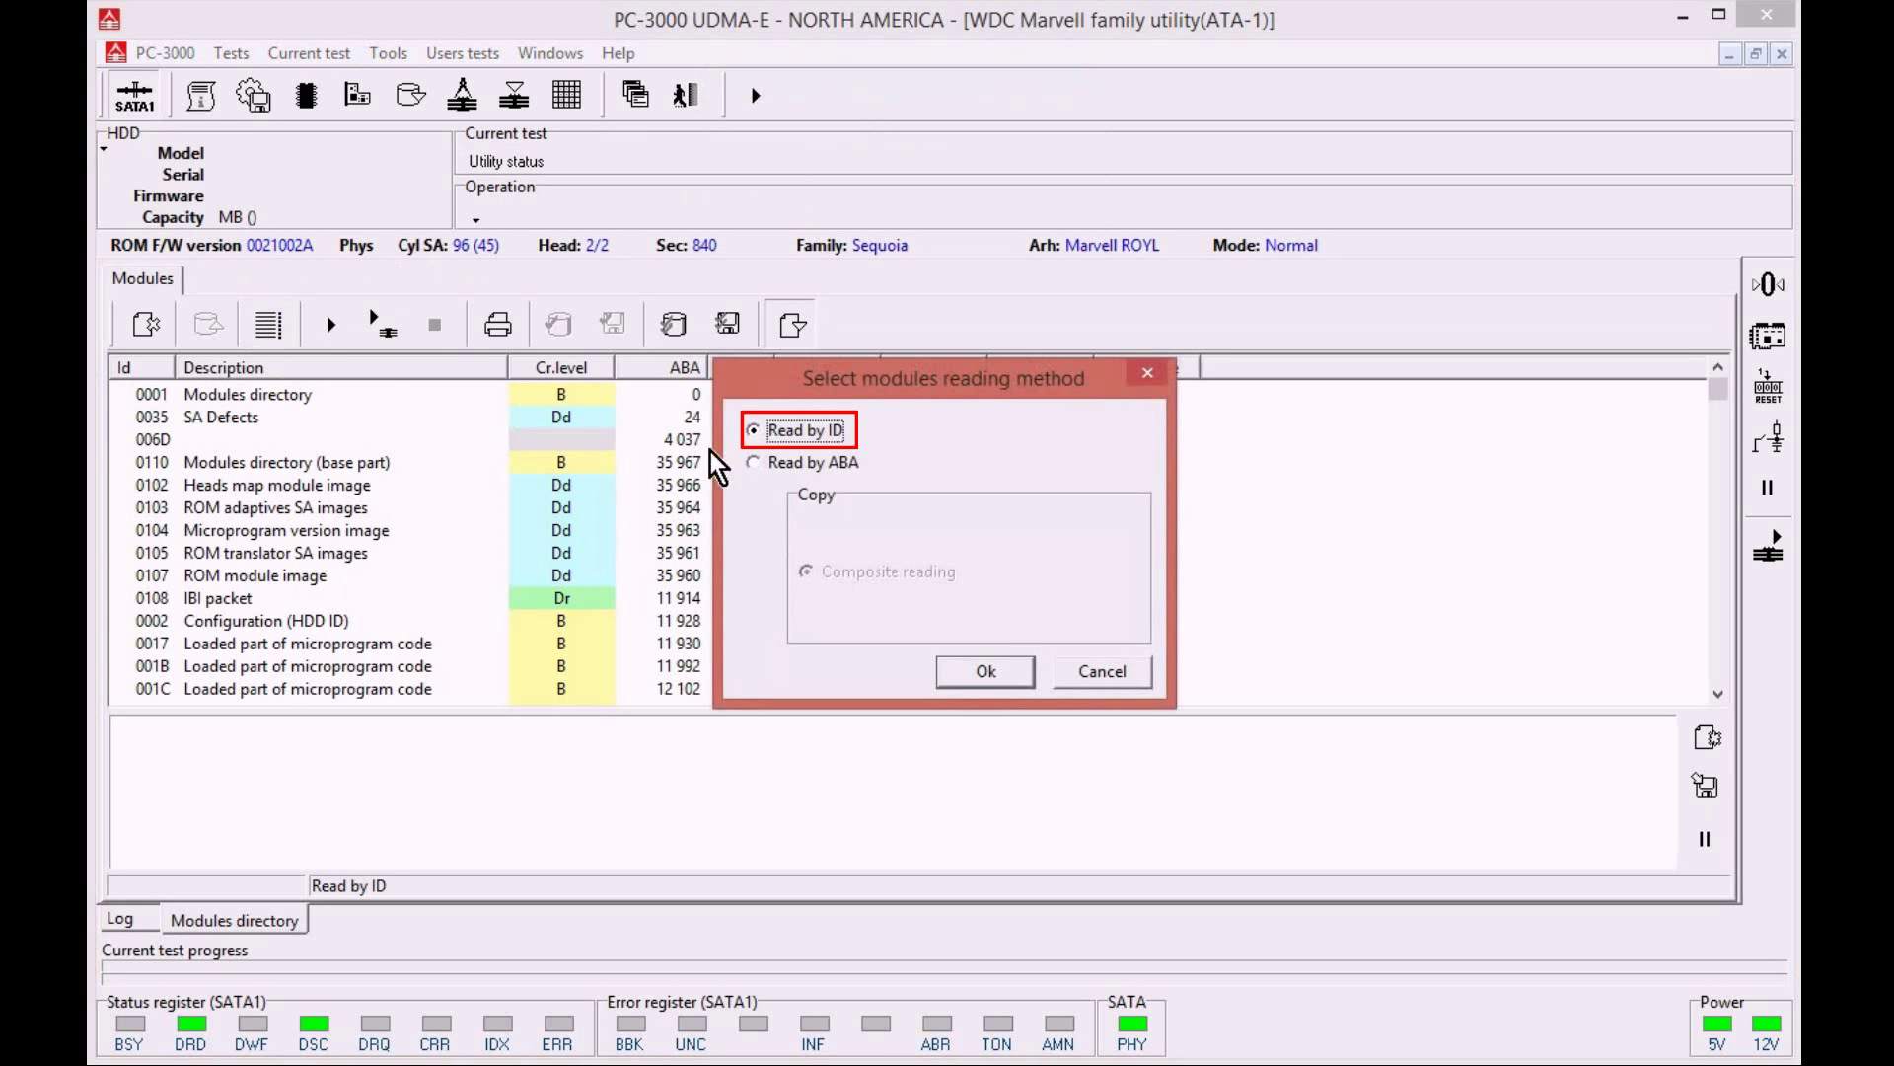
{"action": "left_click", "coordinate": [986, 673]}
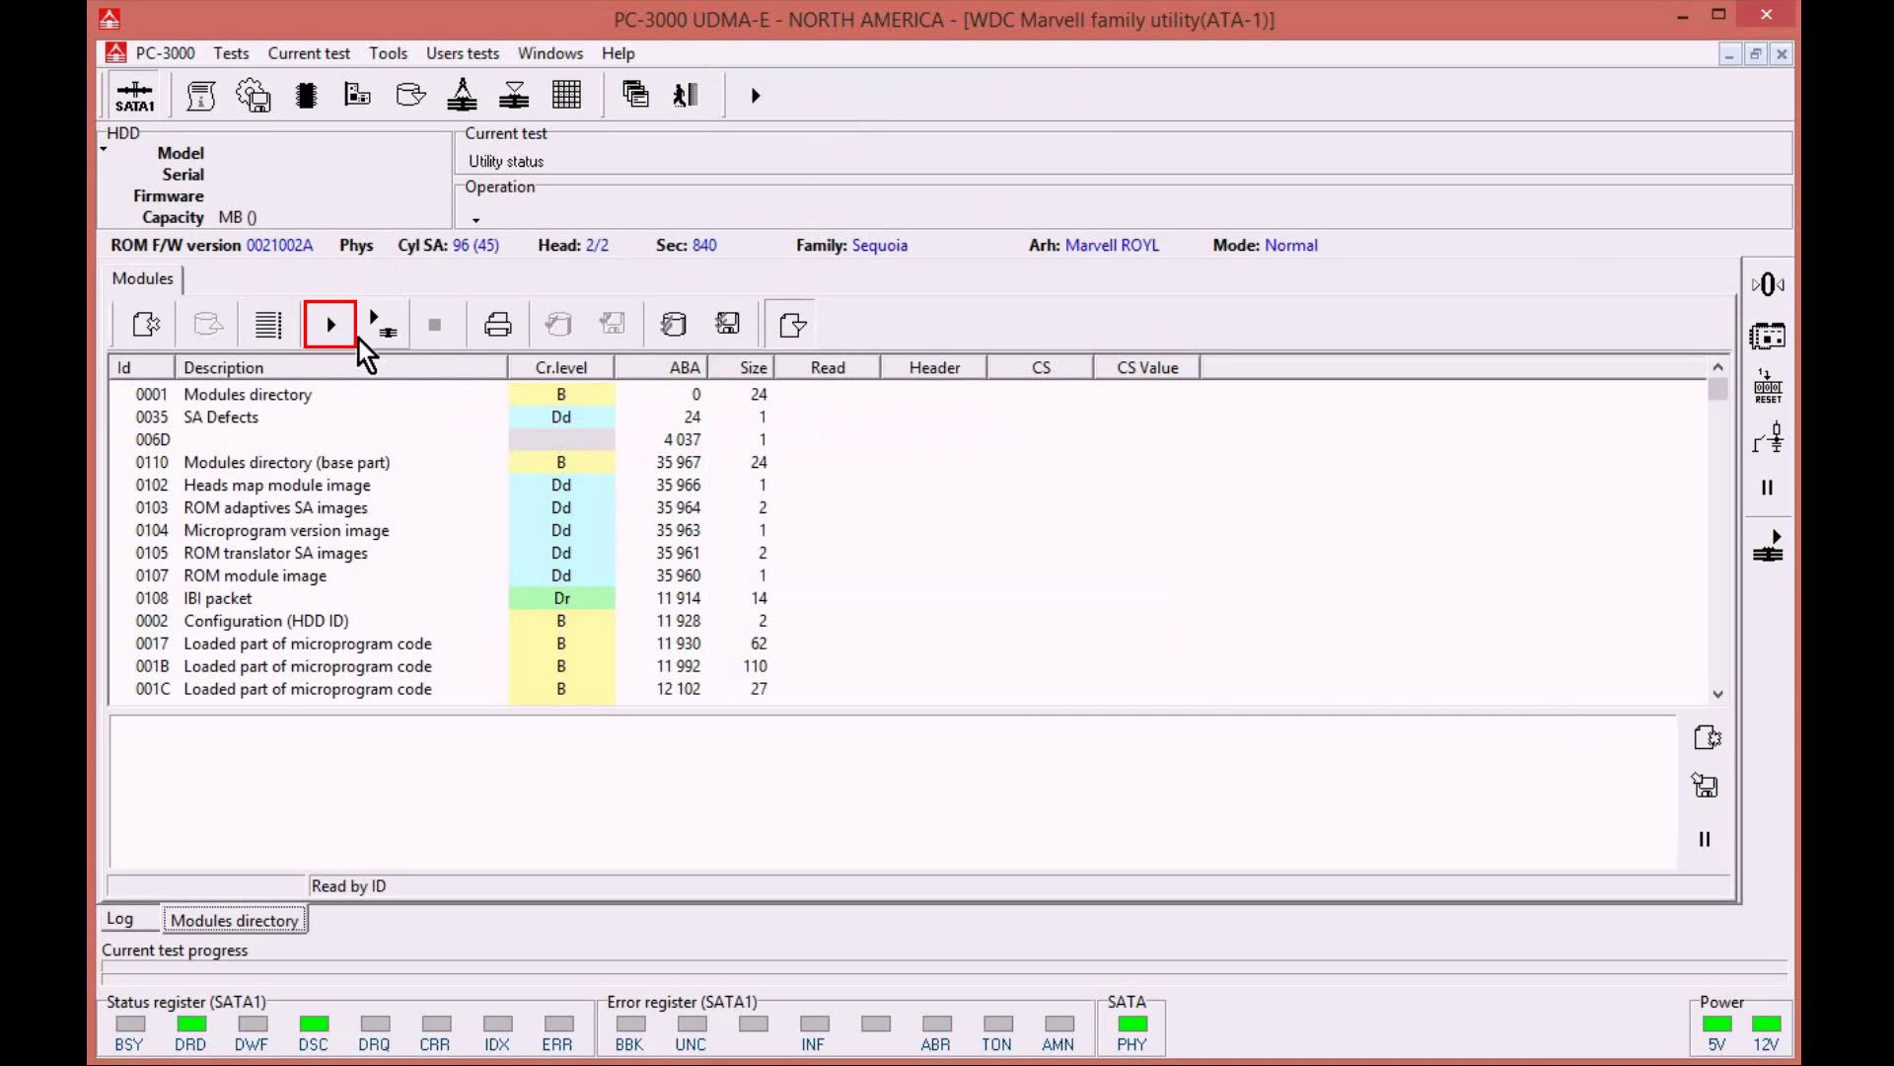
{"action": "left_click", "coordinate": [346, 335]}
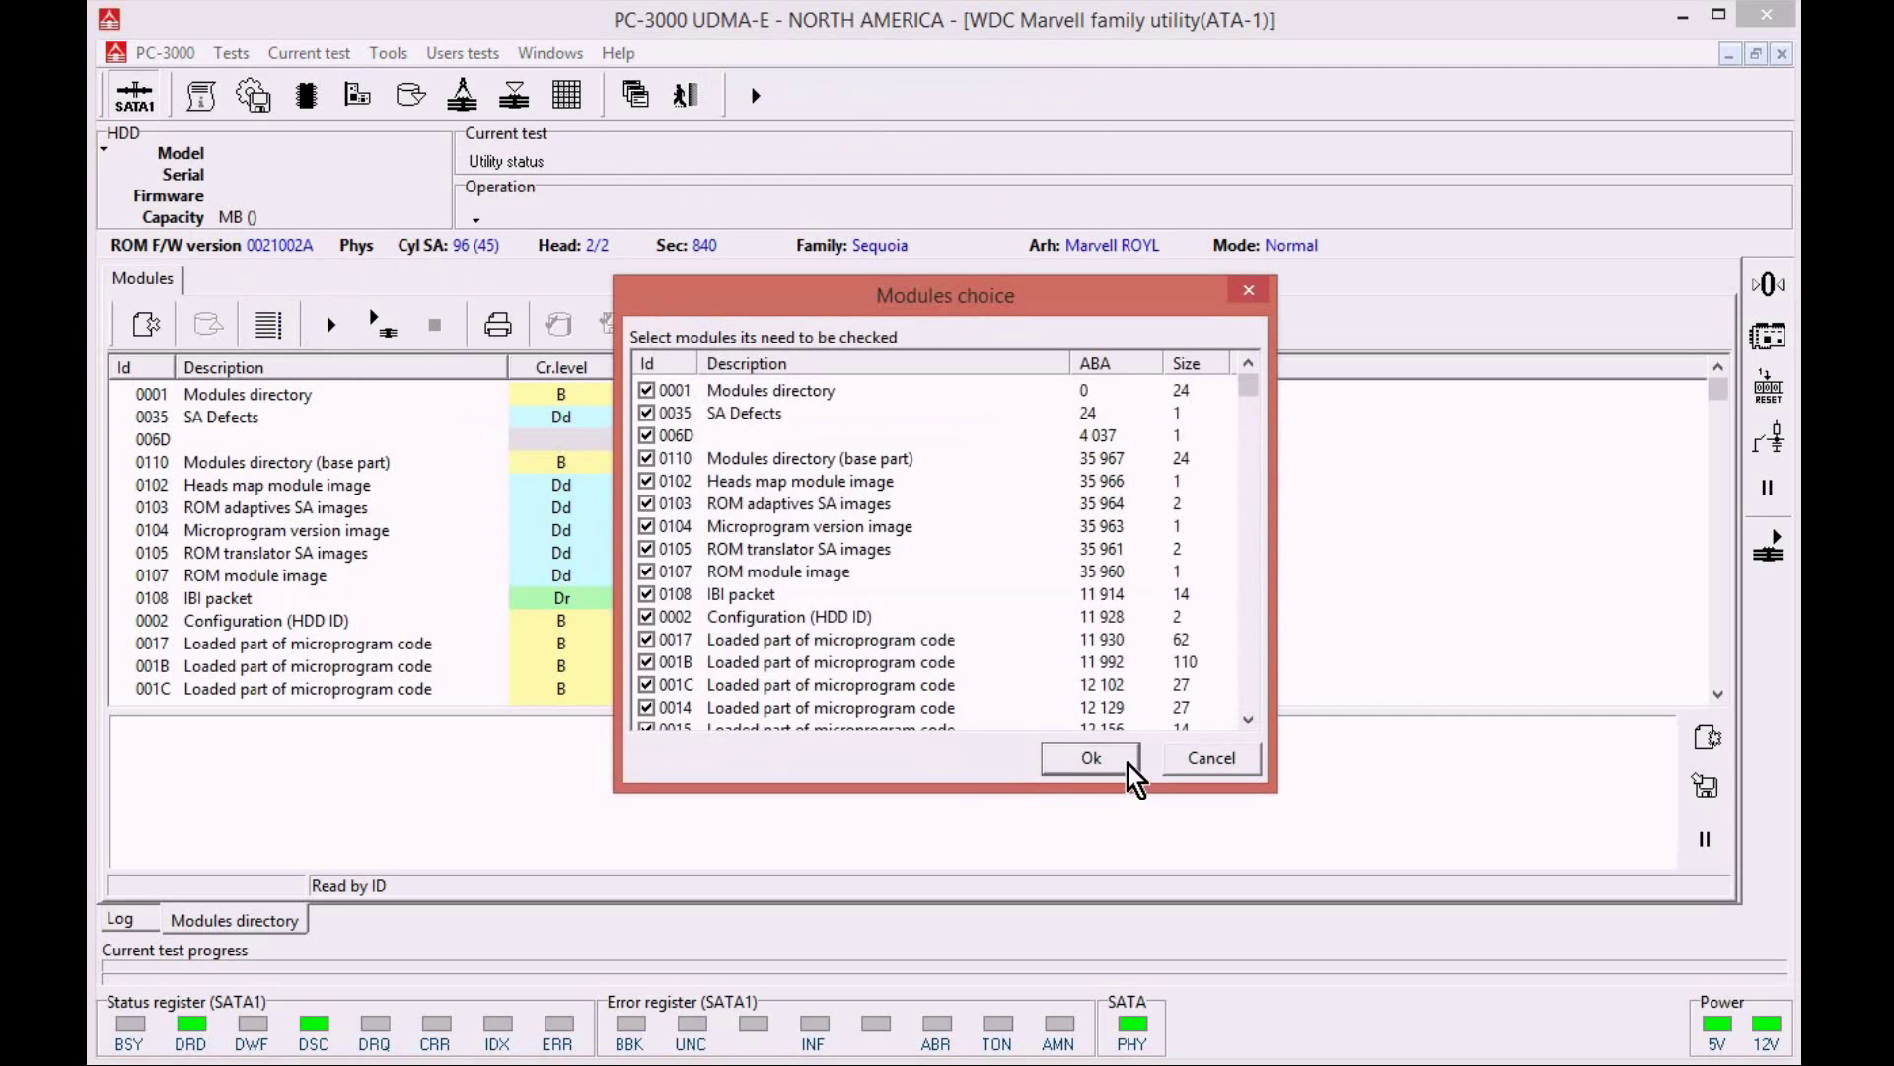
{"action": "left_click", "coordinate": [1092, 758]}
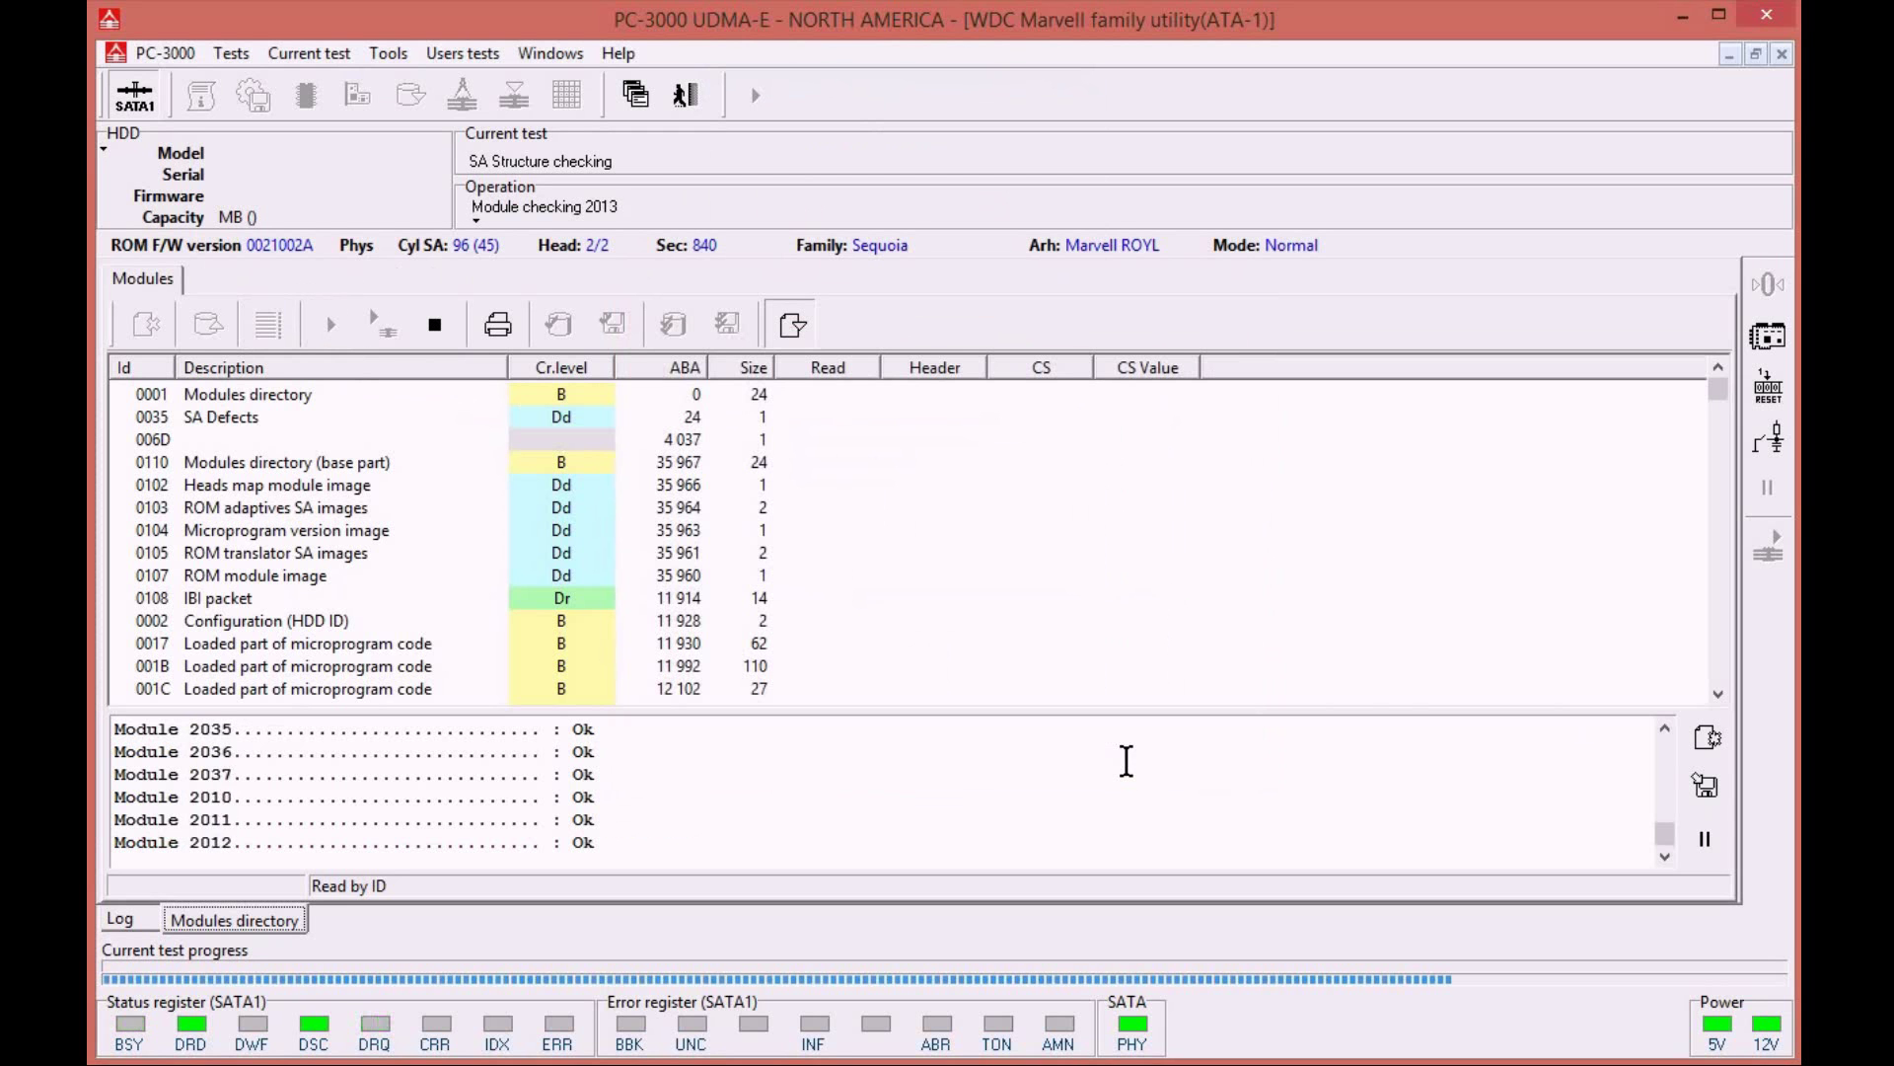
- Sort the checked modules by criticality level and examine their Read, Header and CS results
{"action": "left_click", "coordinate": [568, 368]}
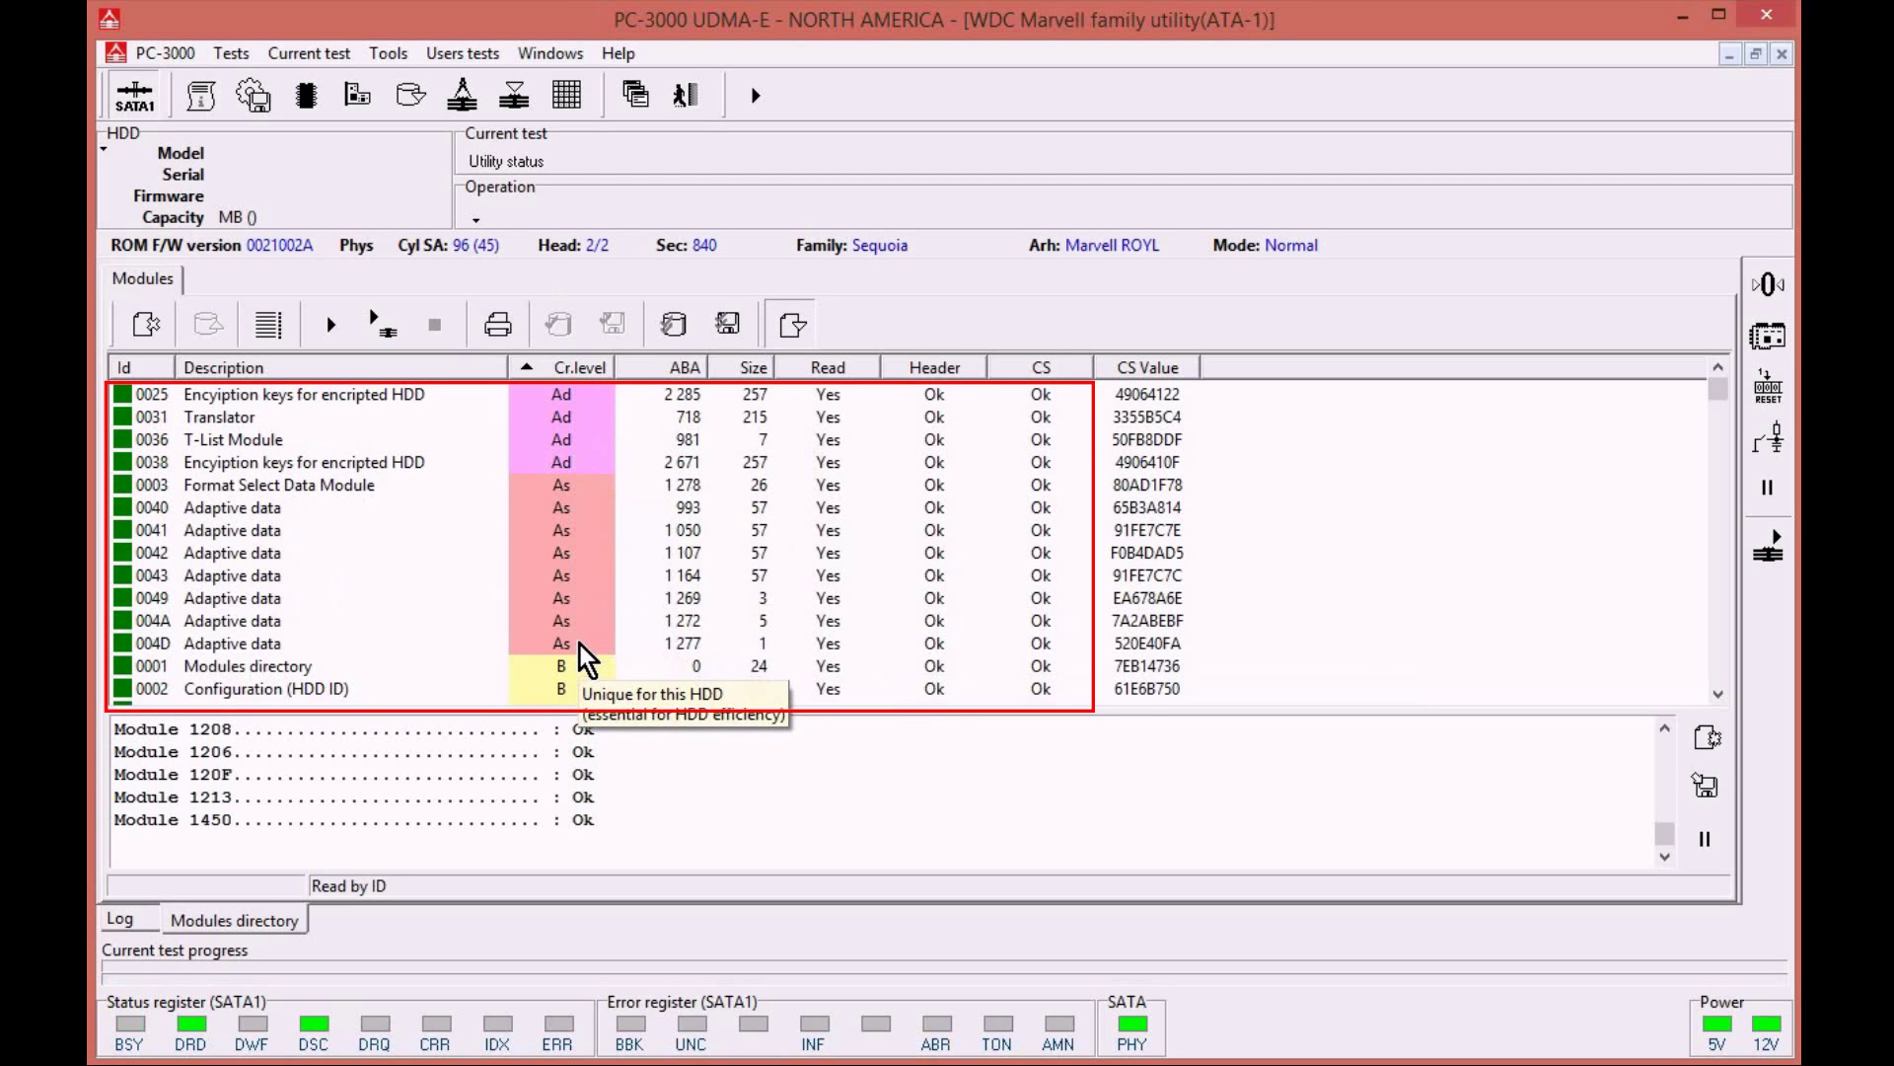
{"action": "scroll", "coordinate": [584, 659], "scroll_direction": "down", "scroll_amount": 5}
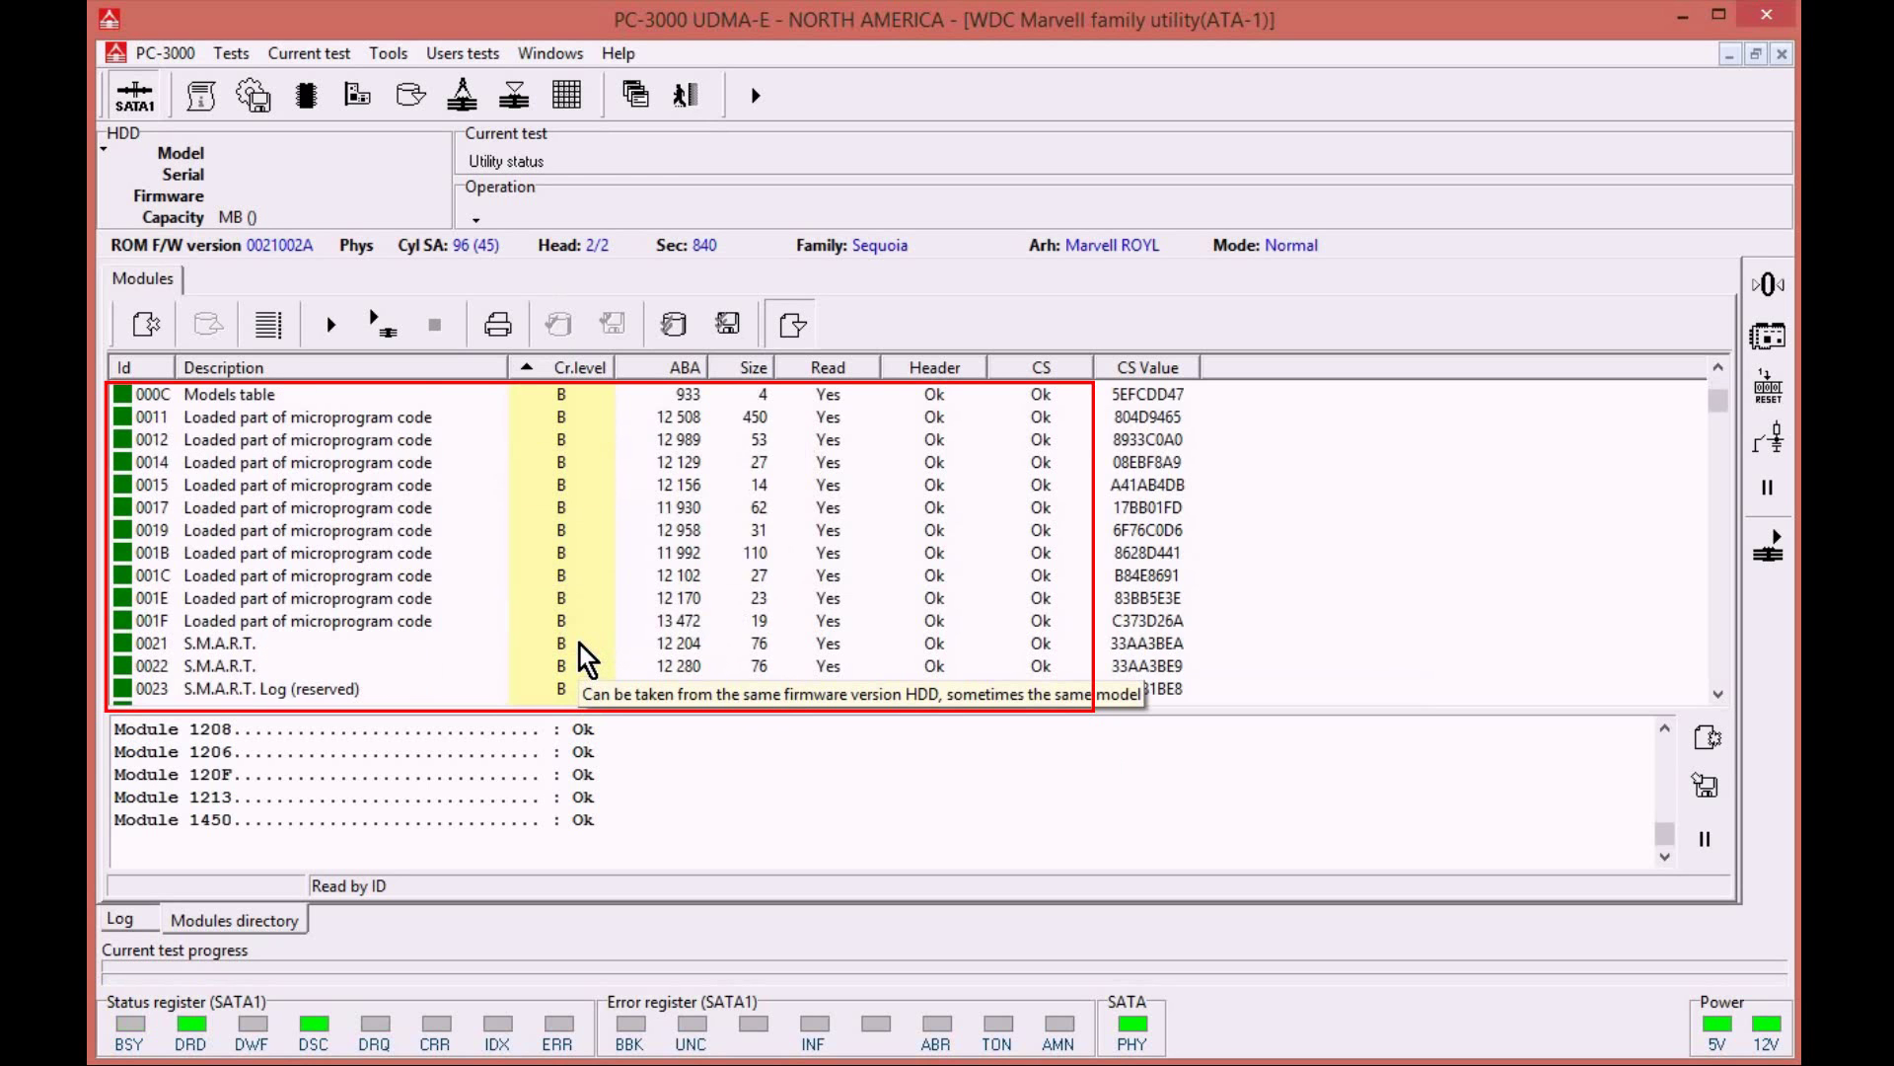
{"action": "scroll", "coordinate": [588, 659], "scroll_direction": "down", "scroll_amount": 4}
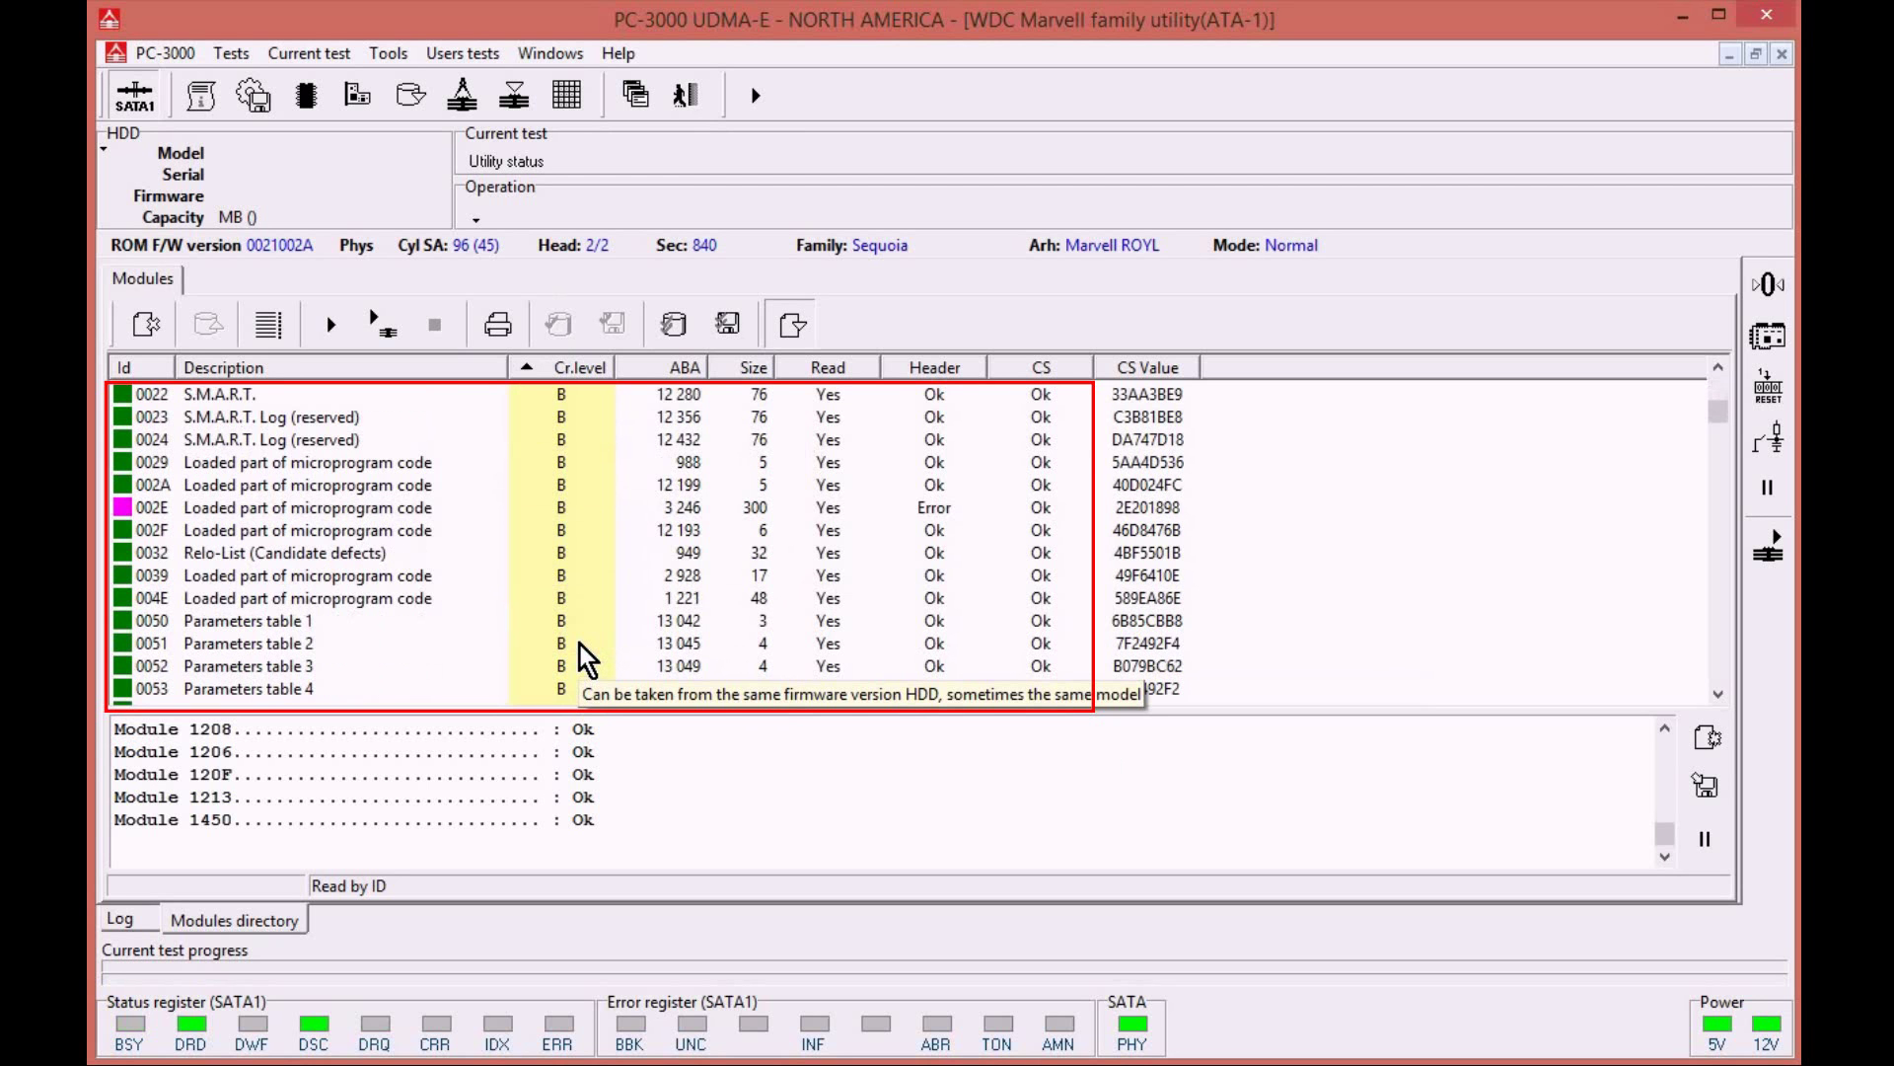
{"action": "scroll", "coordinate": [588, 659], "scroll_direction": "down", "scroll_amount": 6}
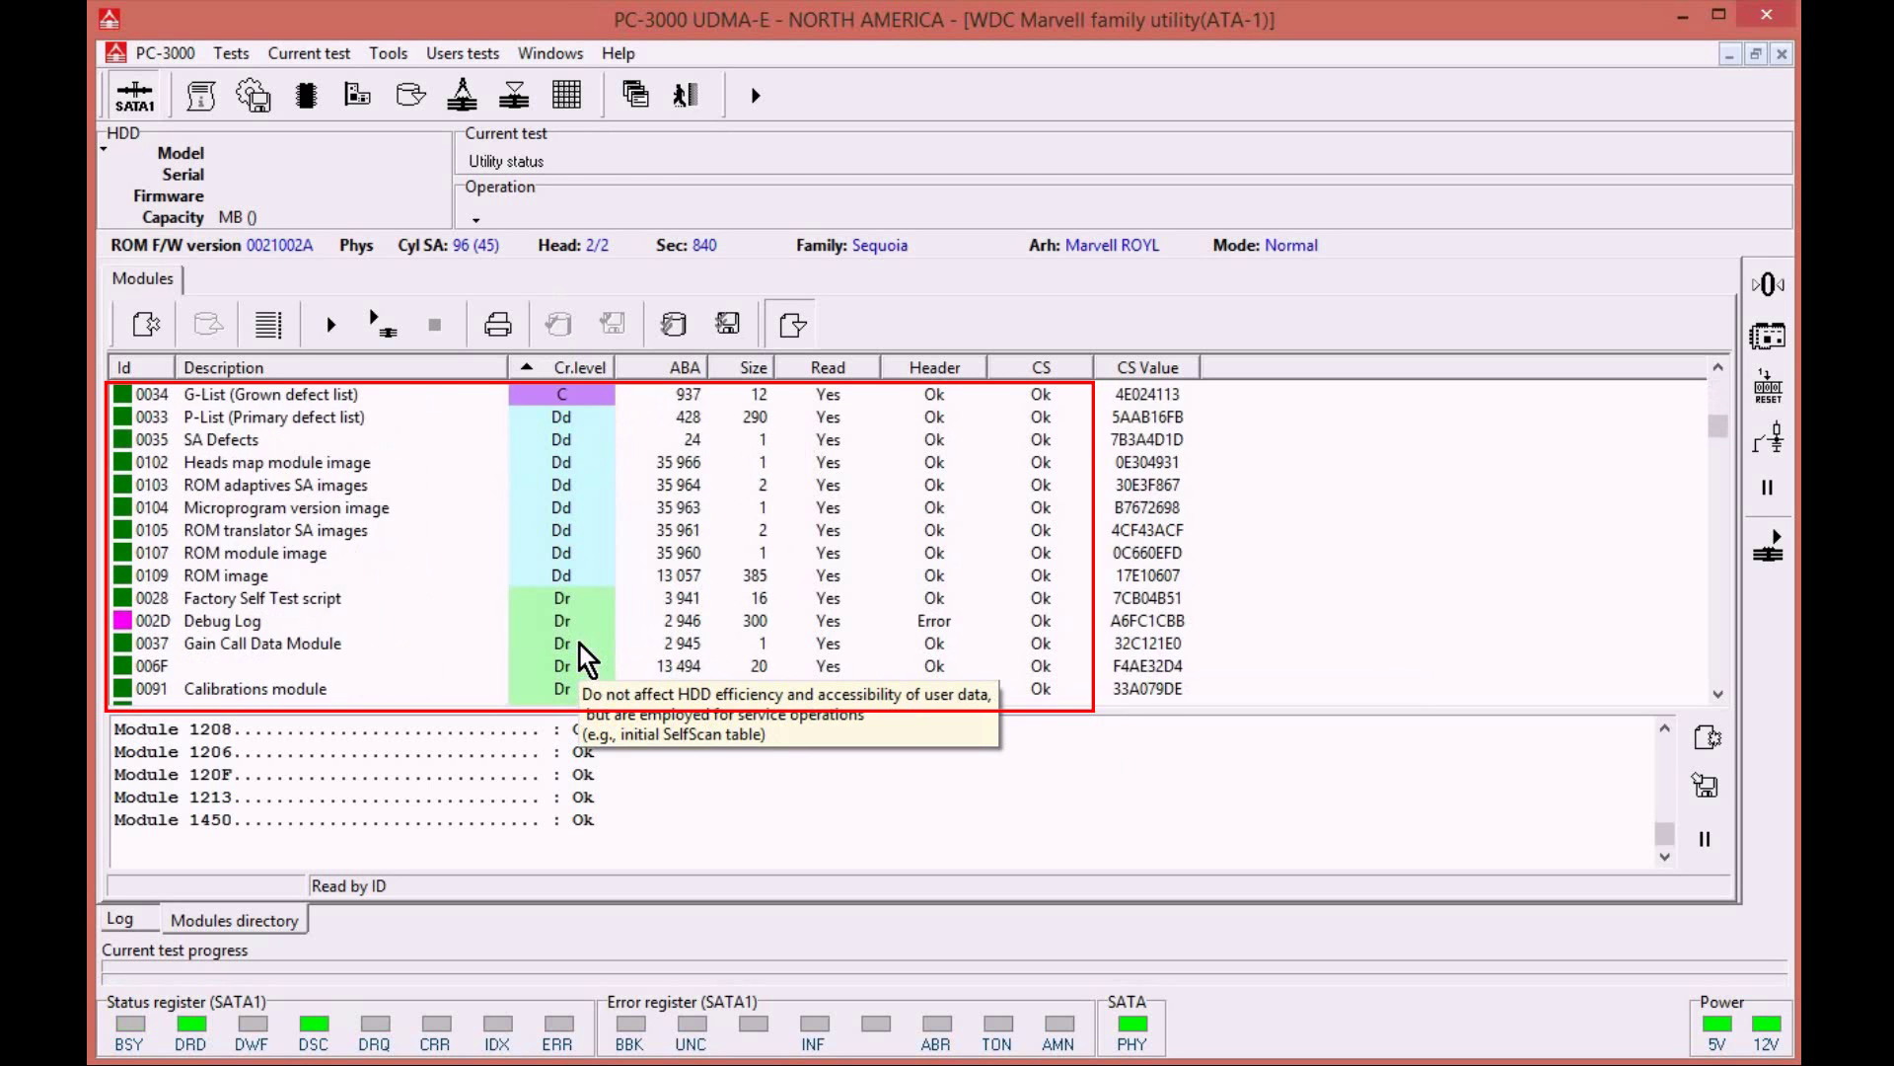
{"action": "scroll", "coordinate": [588, 659], "scroll_direction": "up", "scroll_amount": 3}
{"action": "scroll", "coordinate": [589, 659], "scroll_direction": "up", "scroll_amount": 2}
{"action": "scroll", "coordinate": [588, 659], "scroll_direction": "down", "scroll_amount": 1}
{"action": "scroll", "coordinate": [588, 659], "scroll_direction": "up", "scroll_amount": 2}
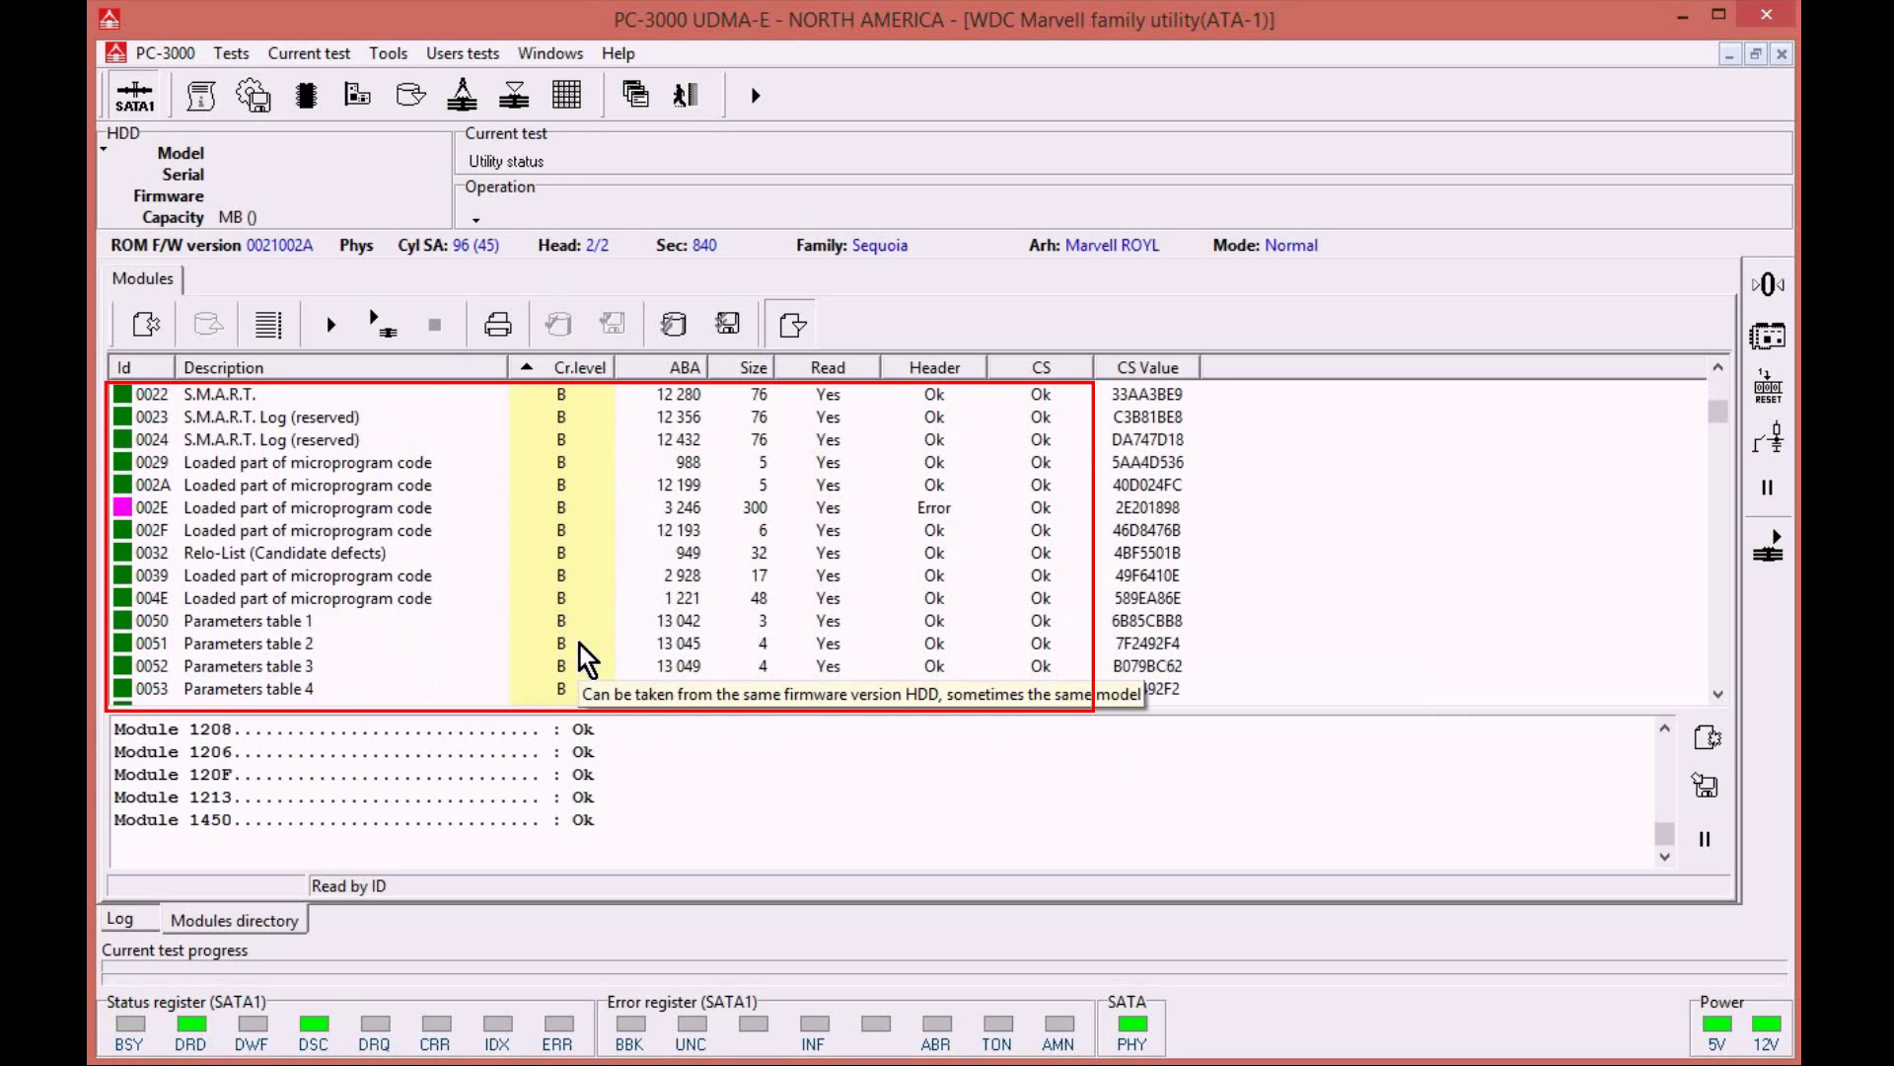
{"action": "scroll", "coordinate": [582, 653], "scroll_direction": "down", "scroll_amount": 3}
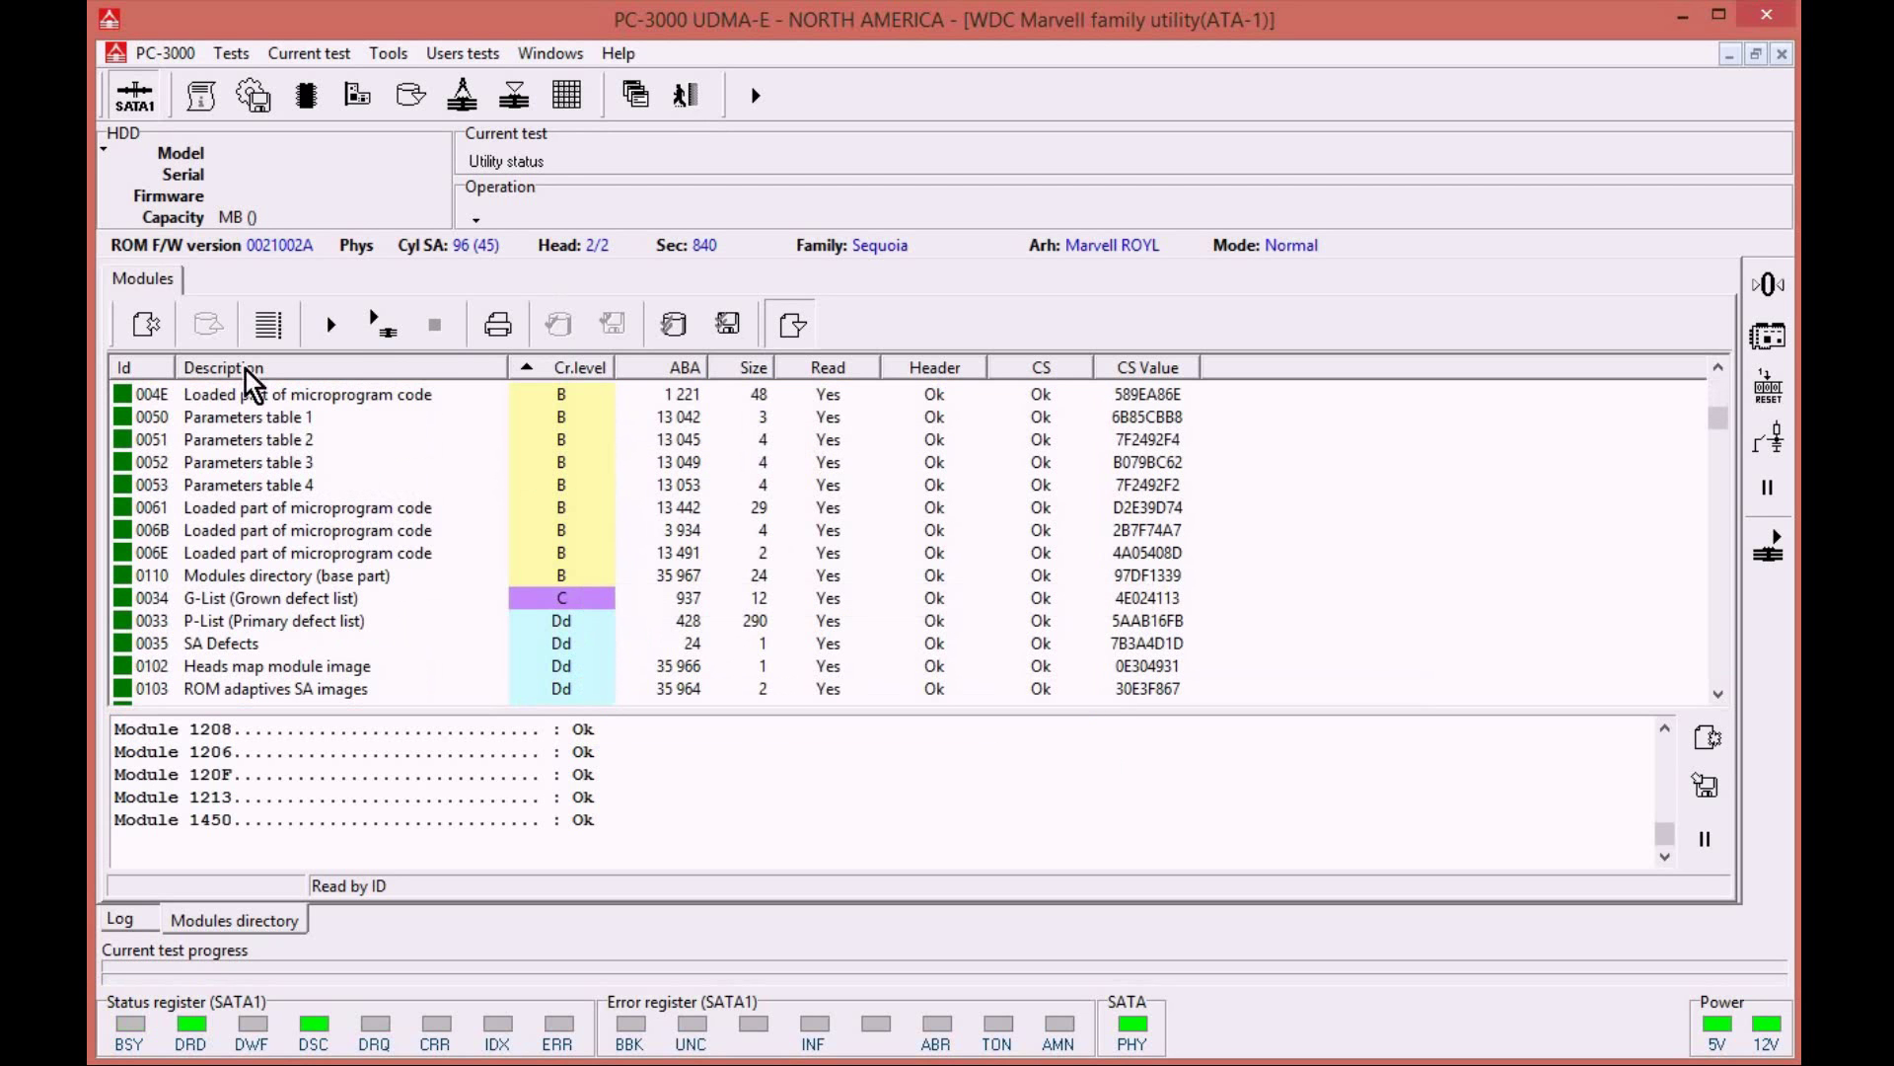
- Sort the modules by Id and examine the ROM-related modules 0102 to 0109 and the base modules directory 0110
{"action": "left_click", "coordinate": [148, 369]}
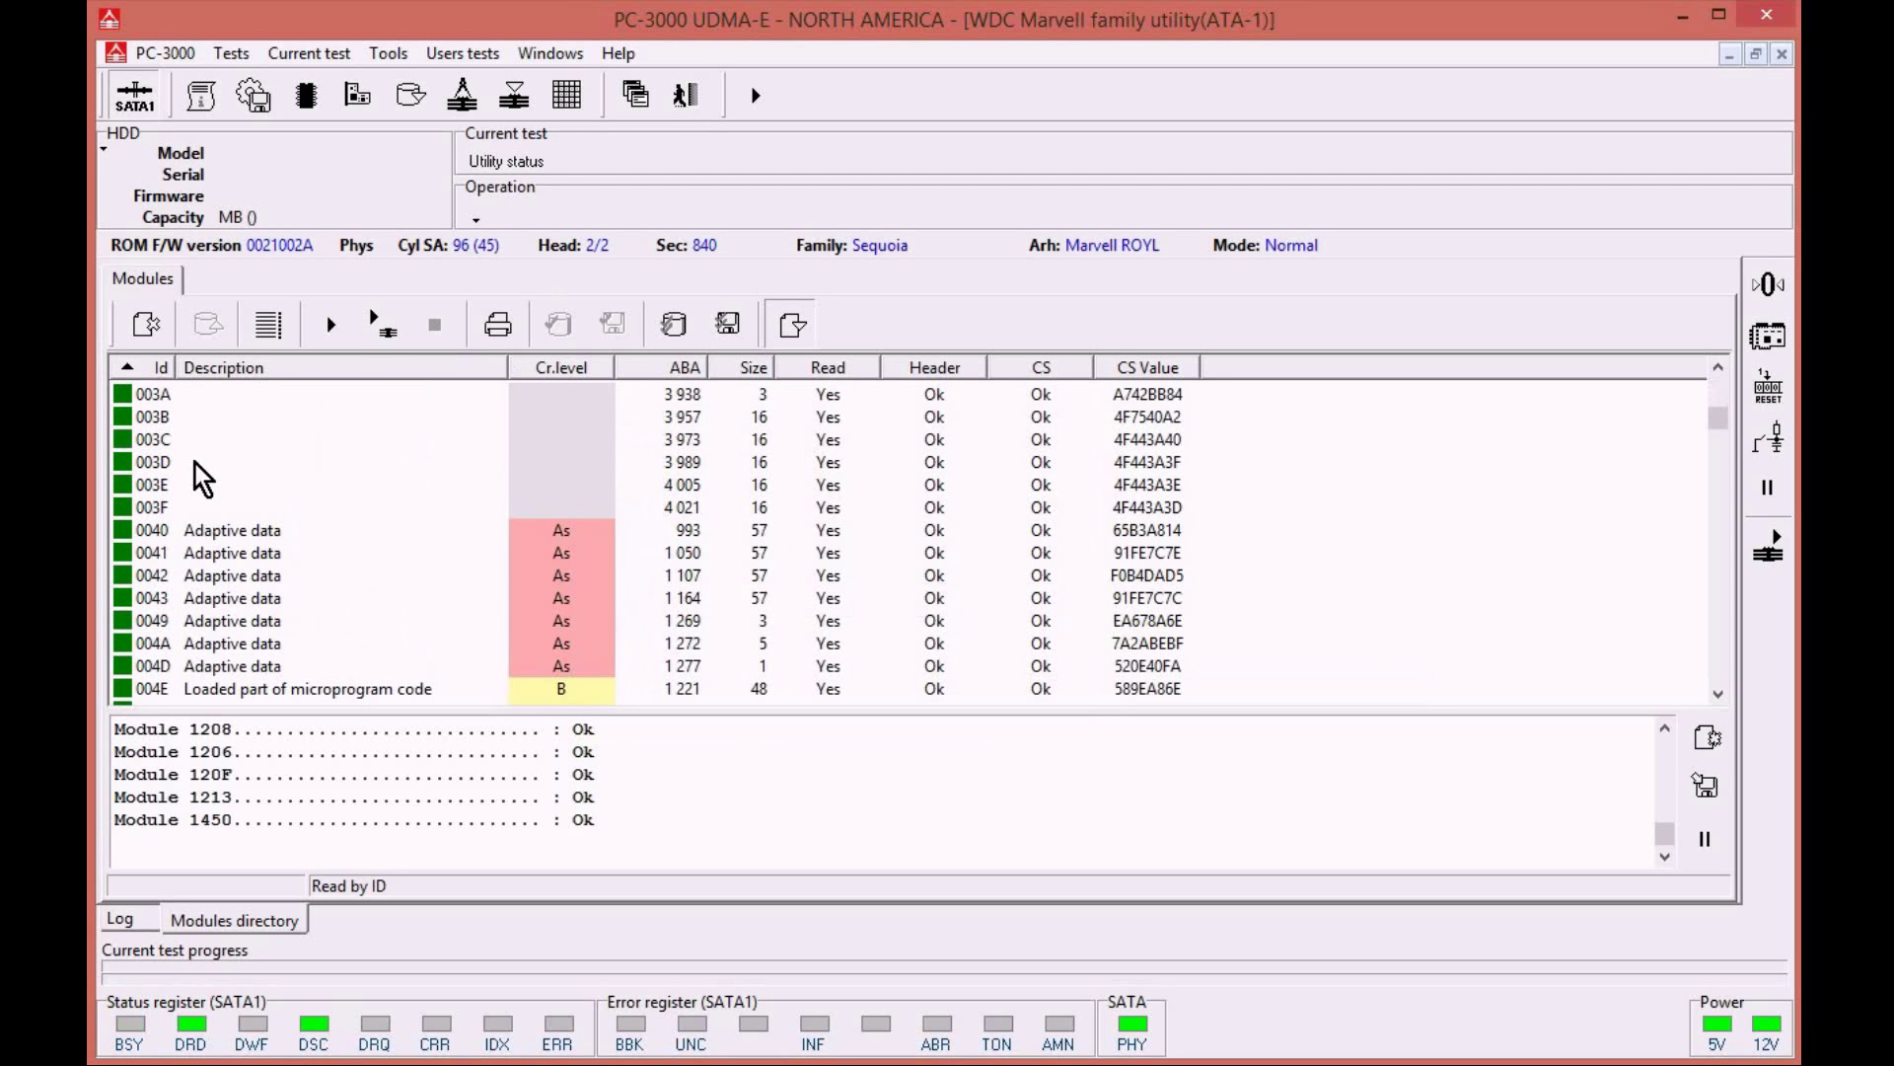
{"action": "scroll", "coordinate": [197, 513], "scroll_direction": "down", "scroll_amount": 9}
{"action": "scroll", "coordinate": [225, 543], "scroll_direction": "down", "scroll_amount": 15}
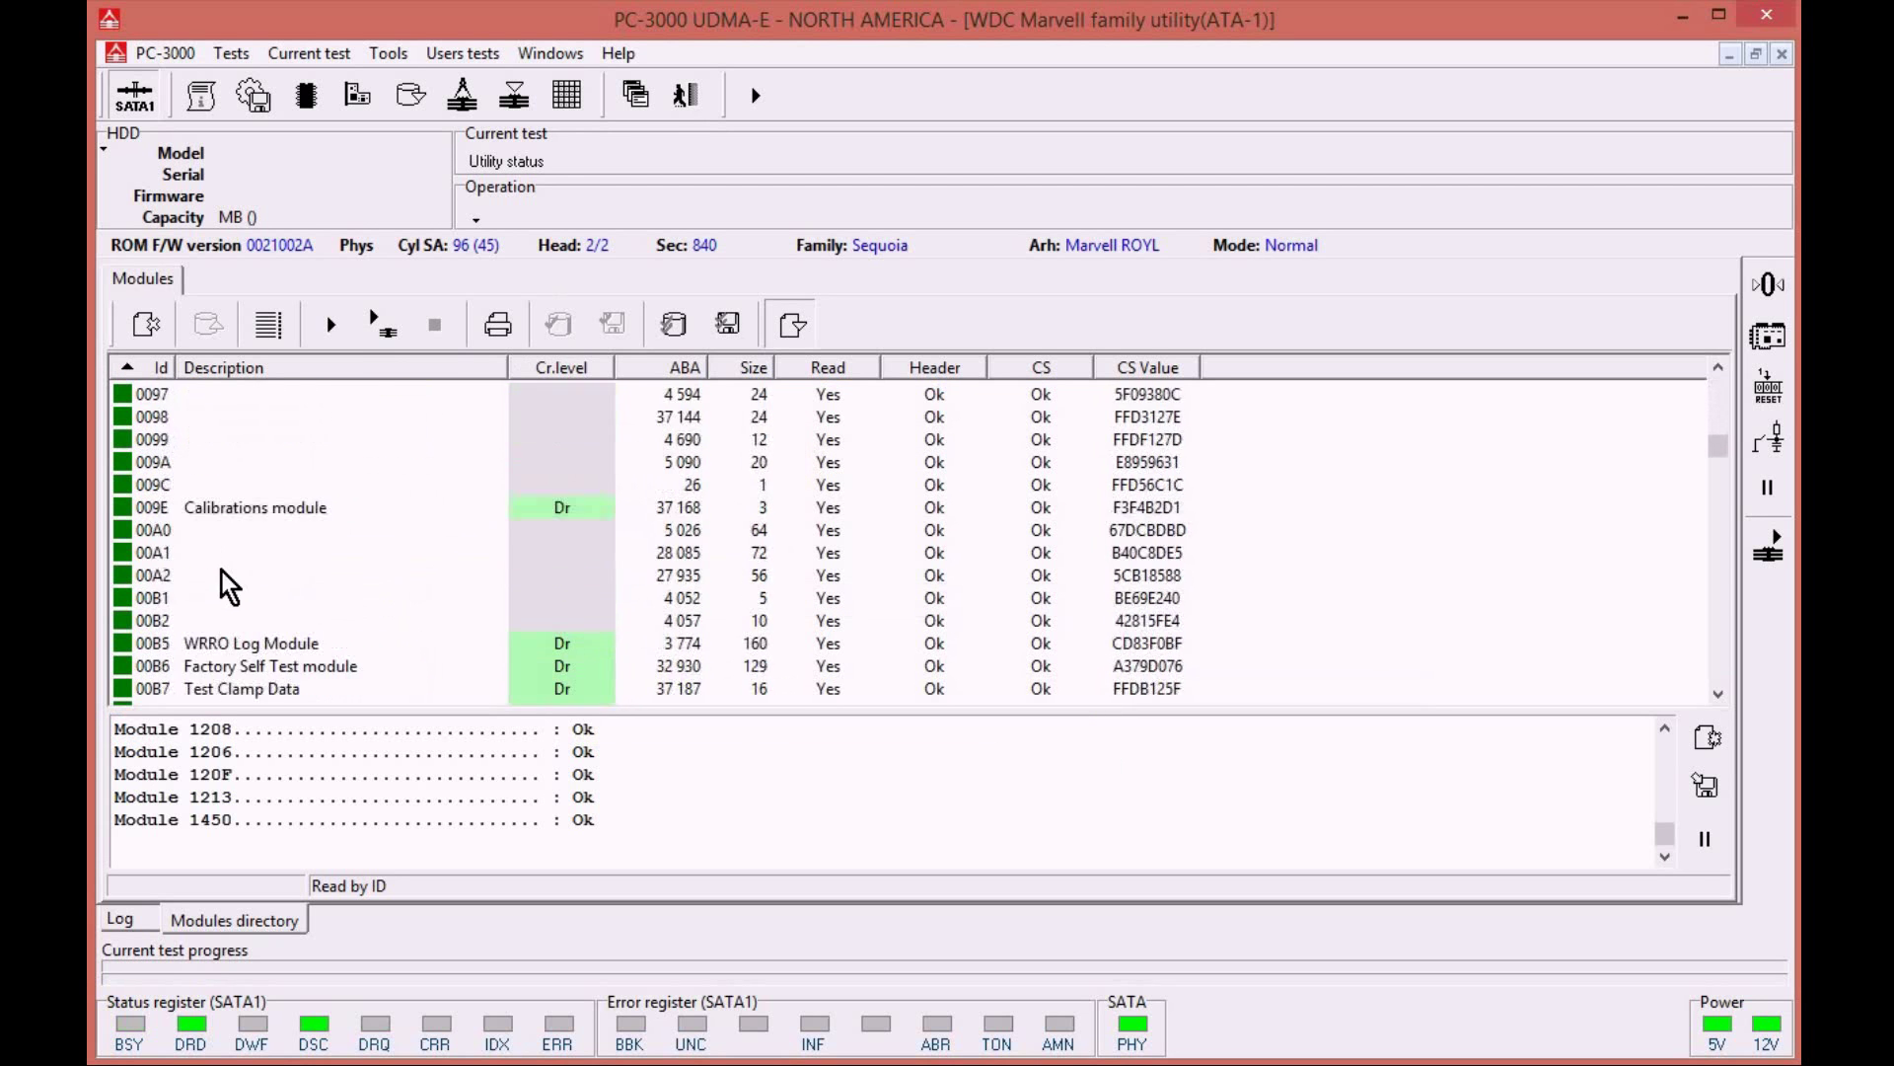
{"action": "scroll", "coordinate": [225, 586], "scroll_direction": "down", "scroll_amount": 12}
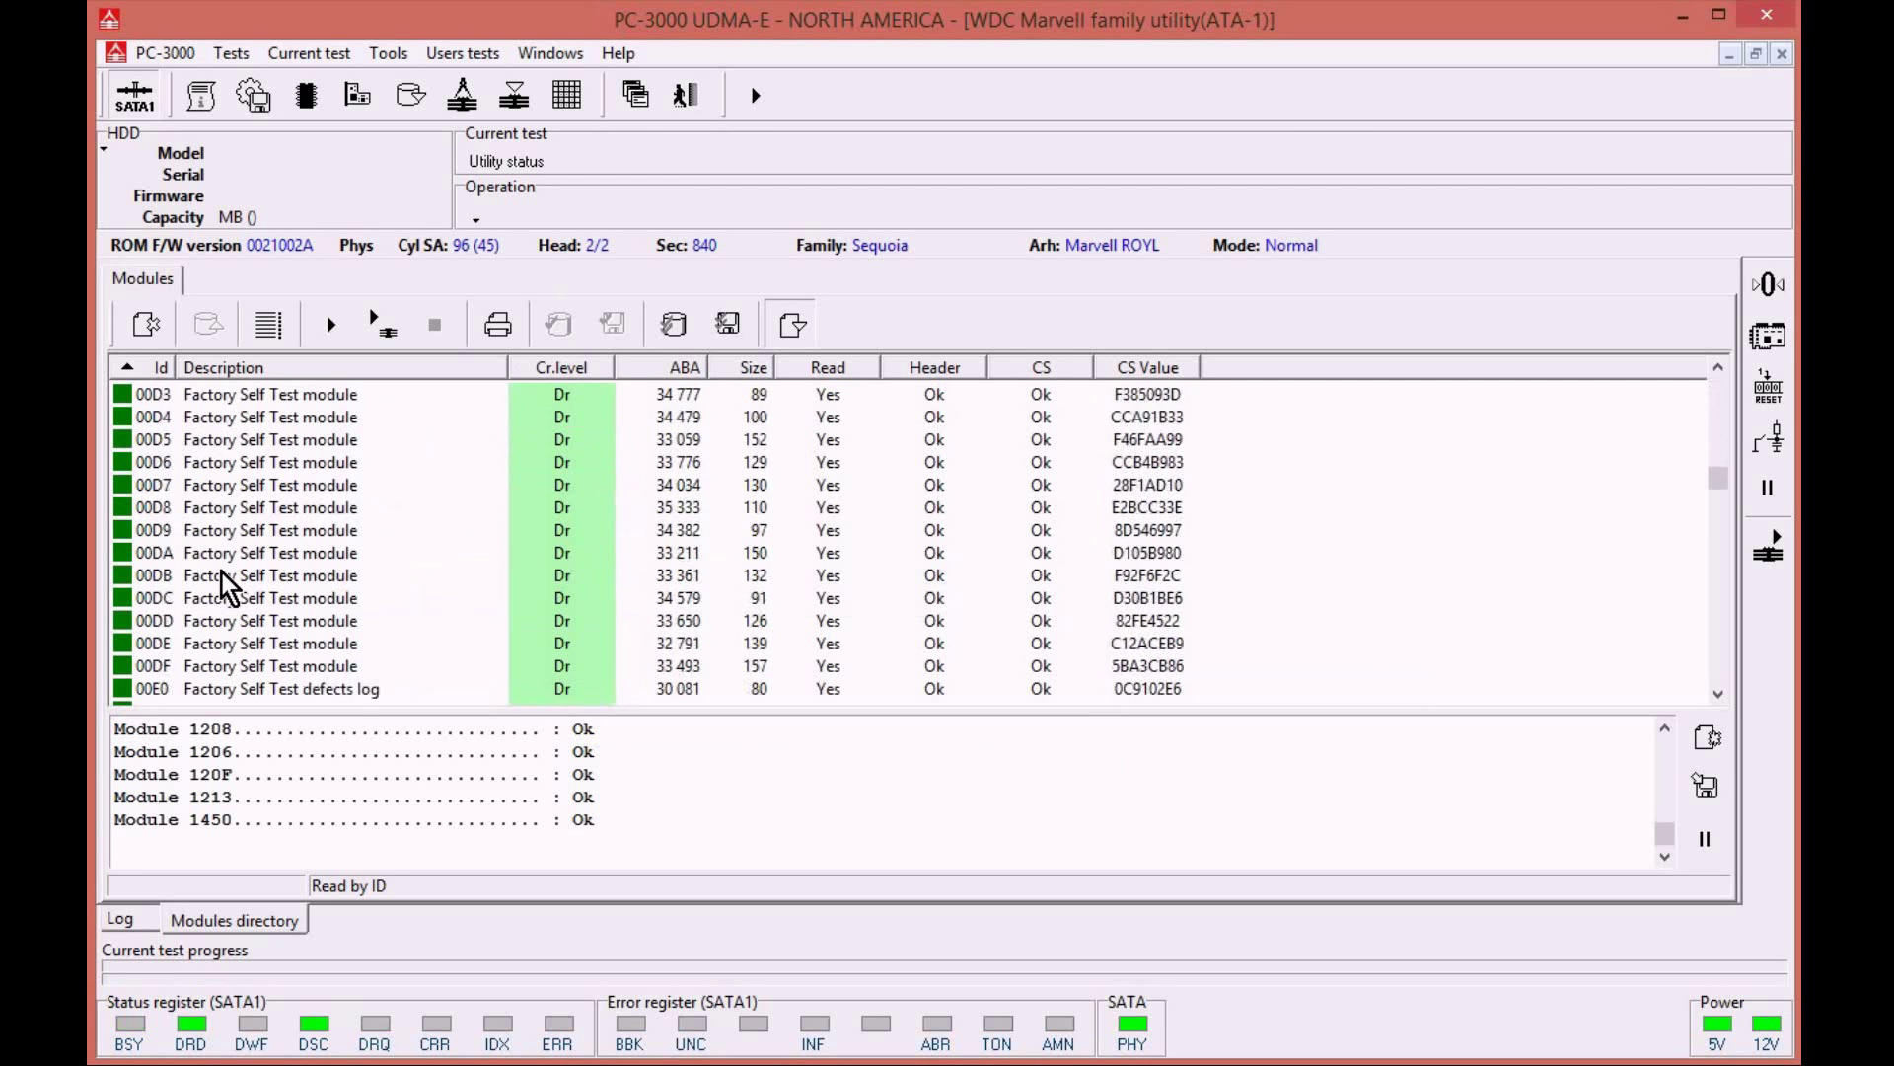
{"action": "scroll", "coordinate": [230, 589], "scroll_direction": "down", "scroll_amount": 4}
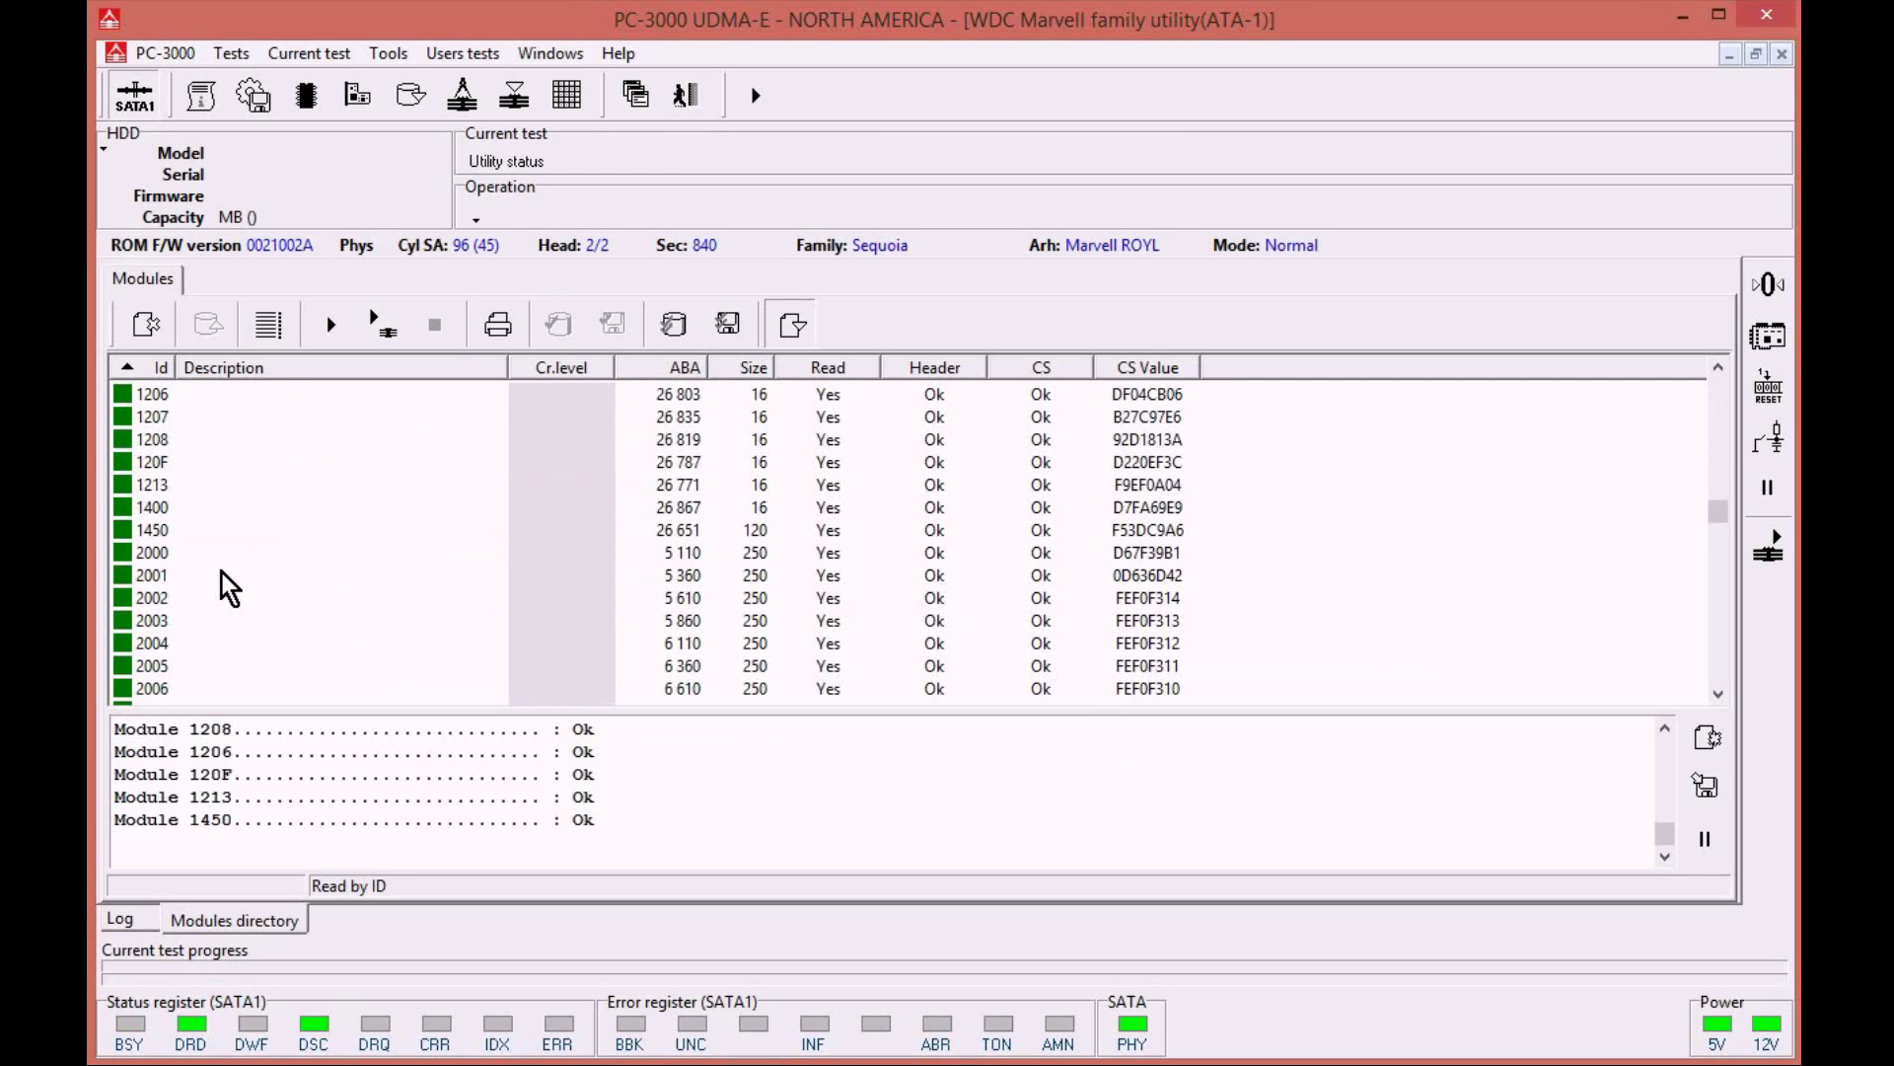
{"action": "scroll", "coordinate": [230, 590], "scroll_direction": "up", "scroll_amount": 7}
{"action": "mouse_move", "coordinate": [237, 552]}
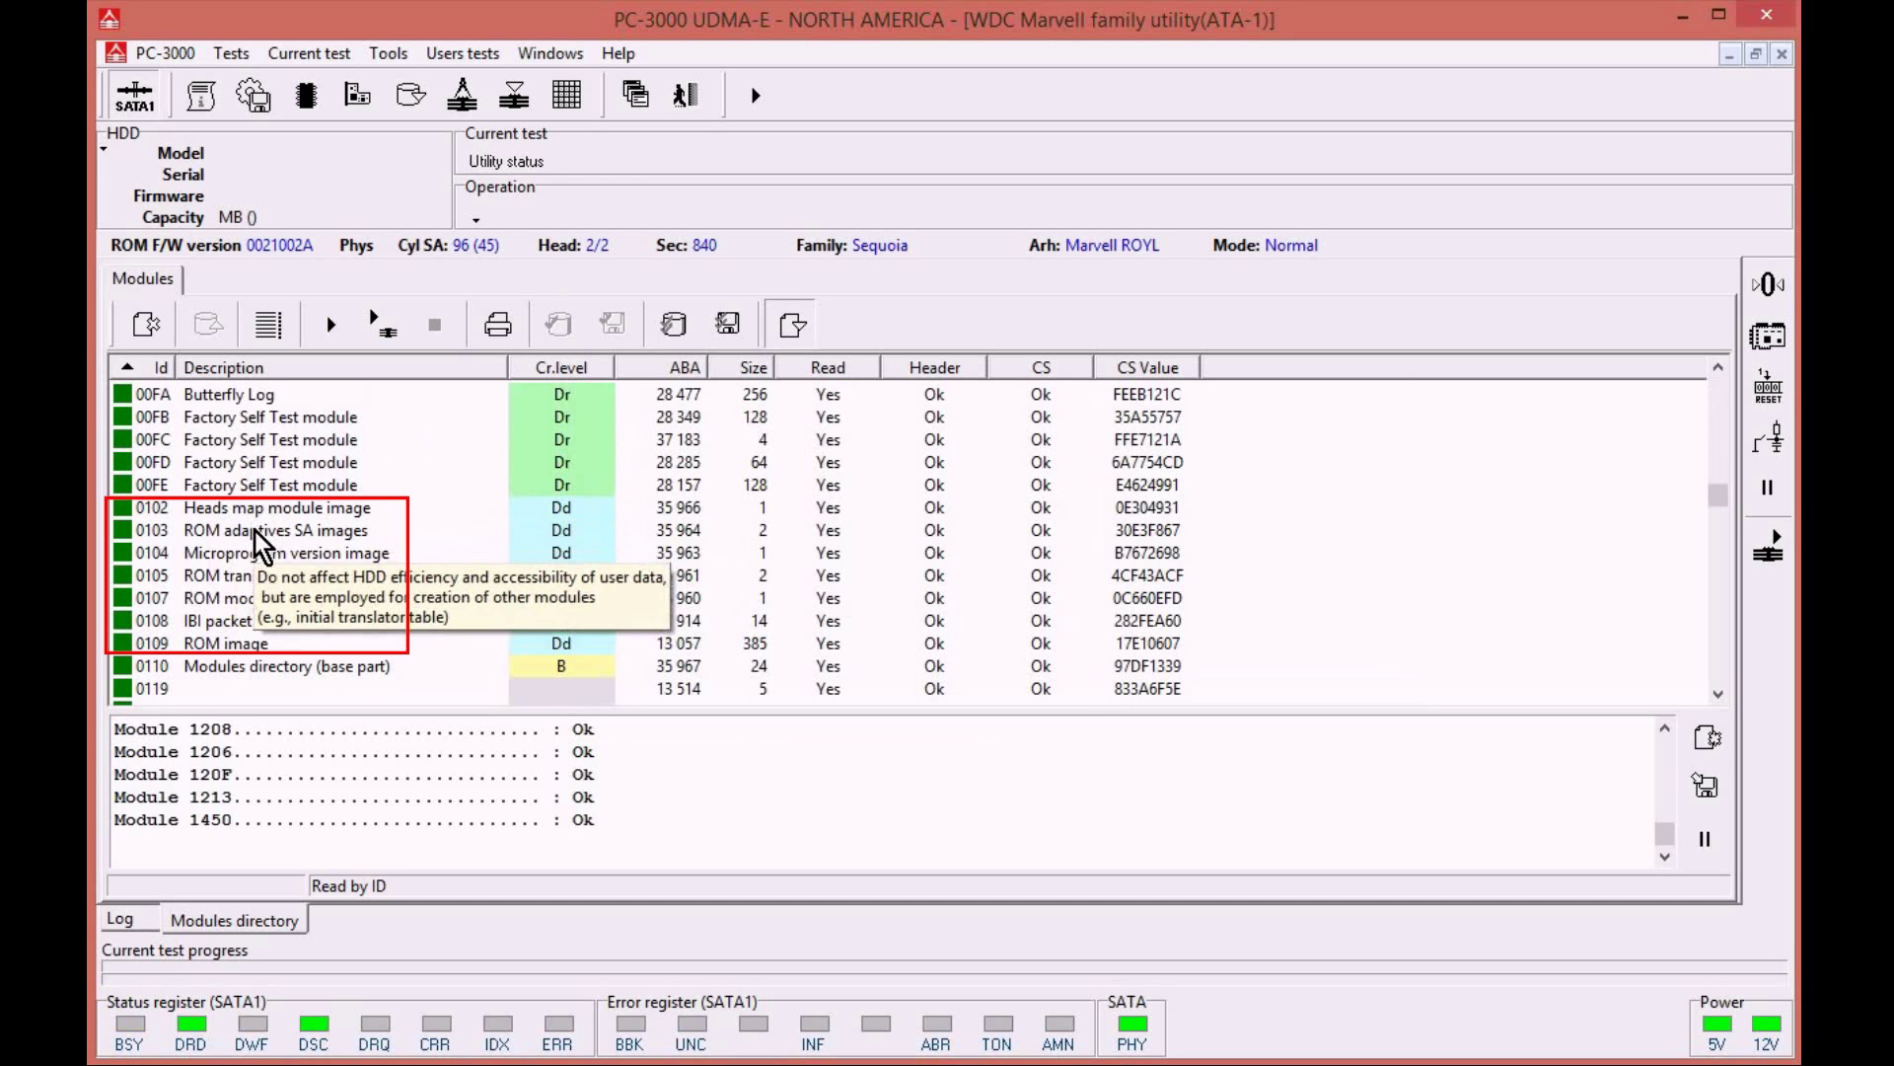
{"action": "left_click", "coordinate": [257, 531]}
{"action": "left_click", "coordinate": [262, 553]}
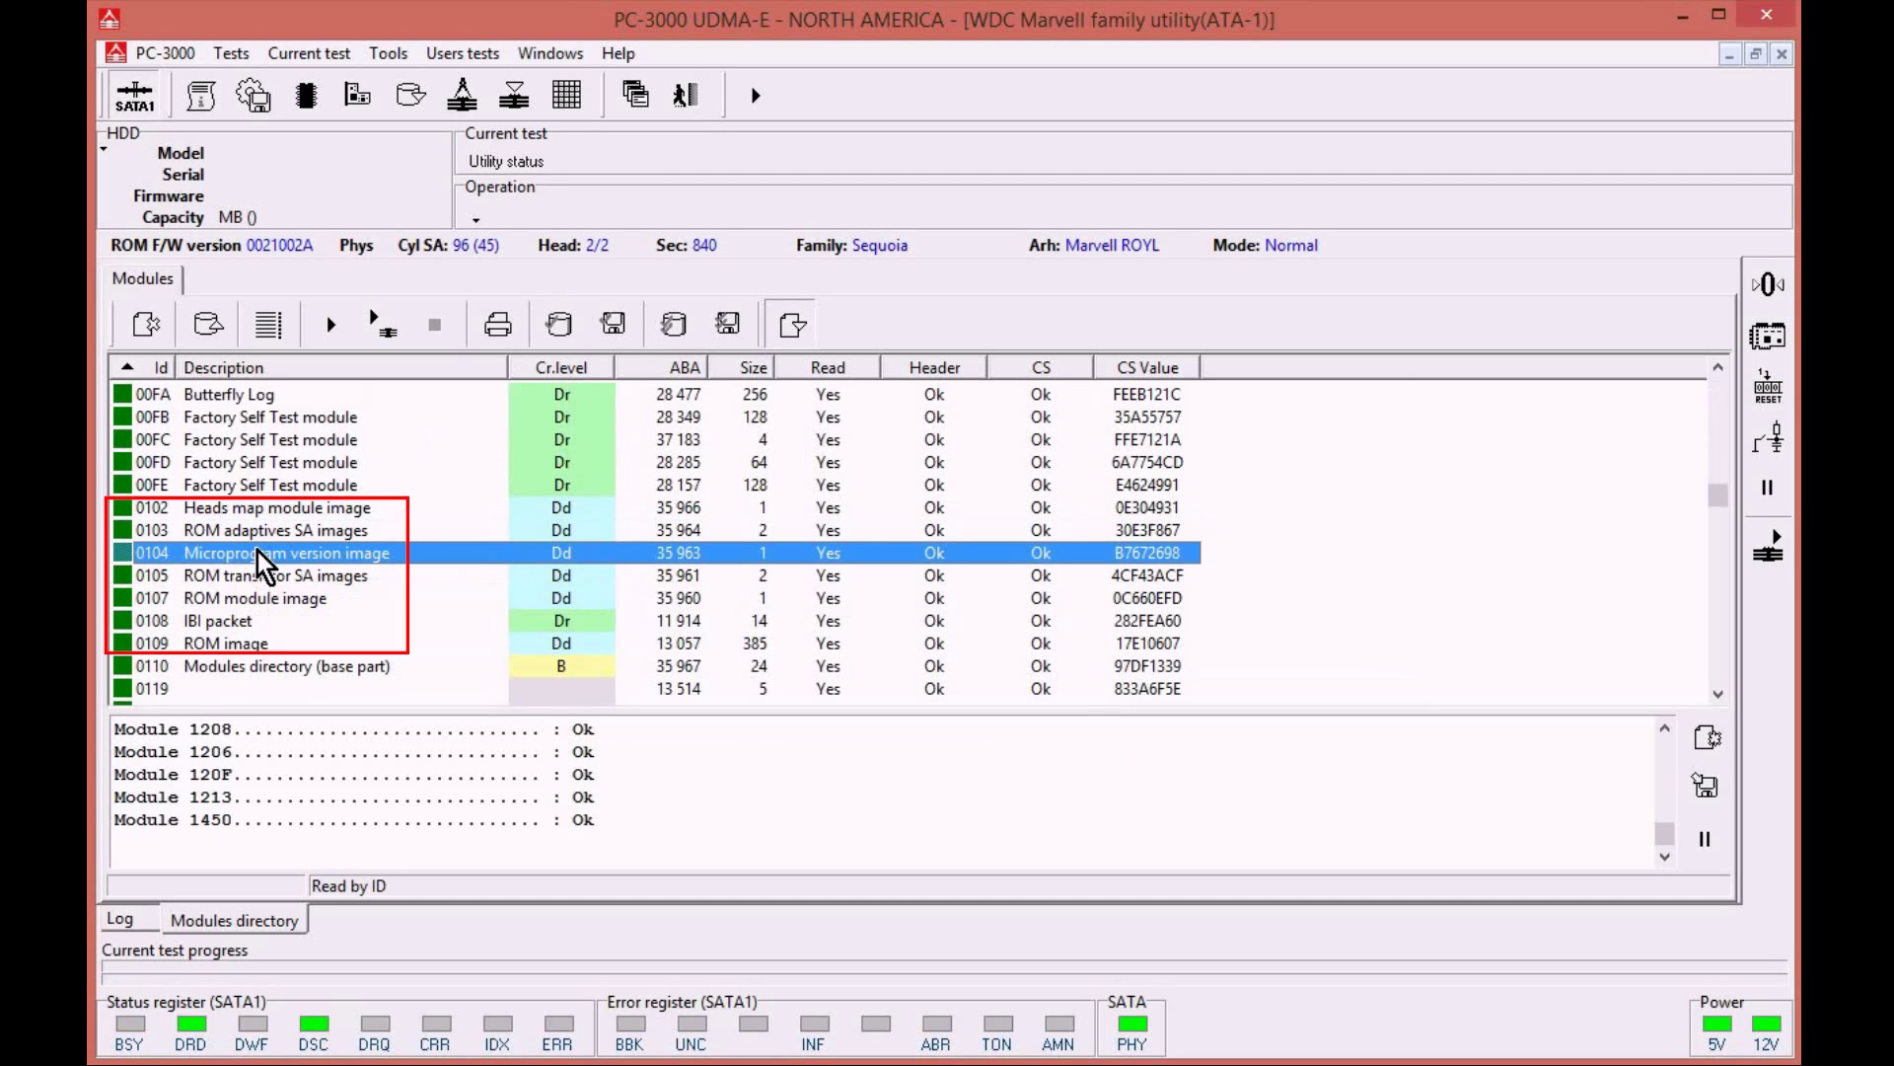
{"action": "left_click", "coordinate": [265, 575]}
{"action": "left_click", "coordinate": [266, 598]}
{"action": "left_click", "coordinate": [262, 622]}
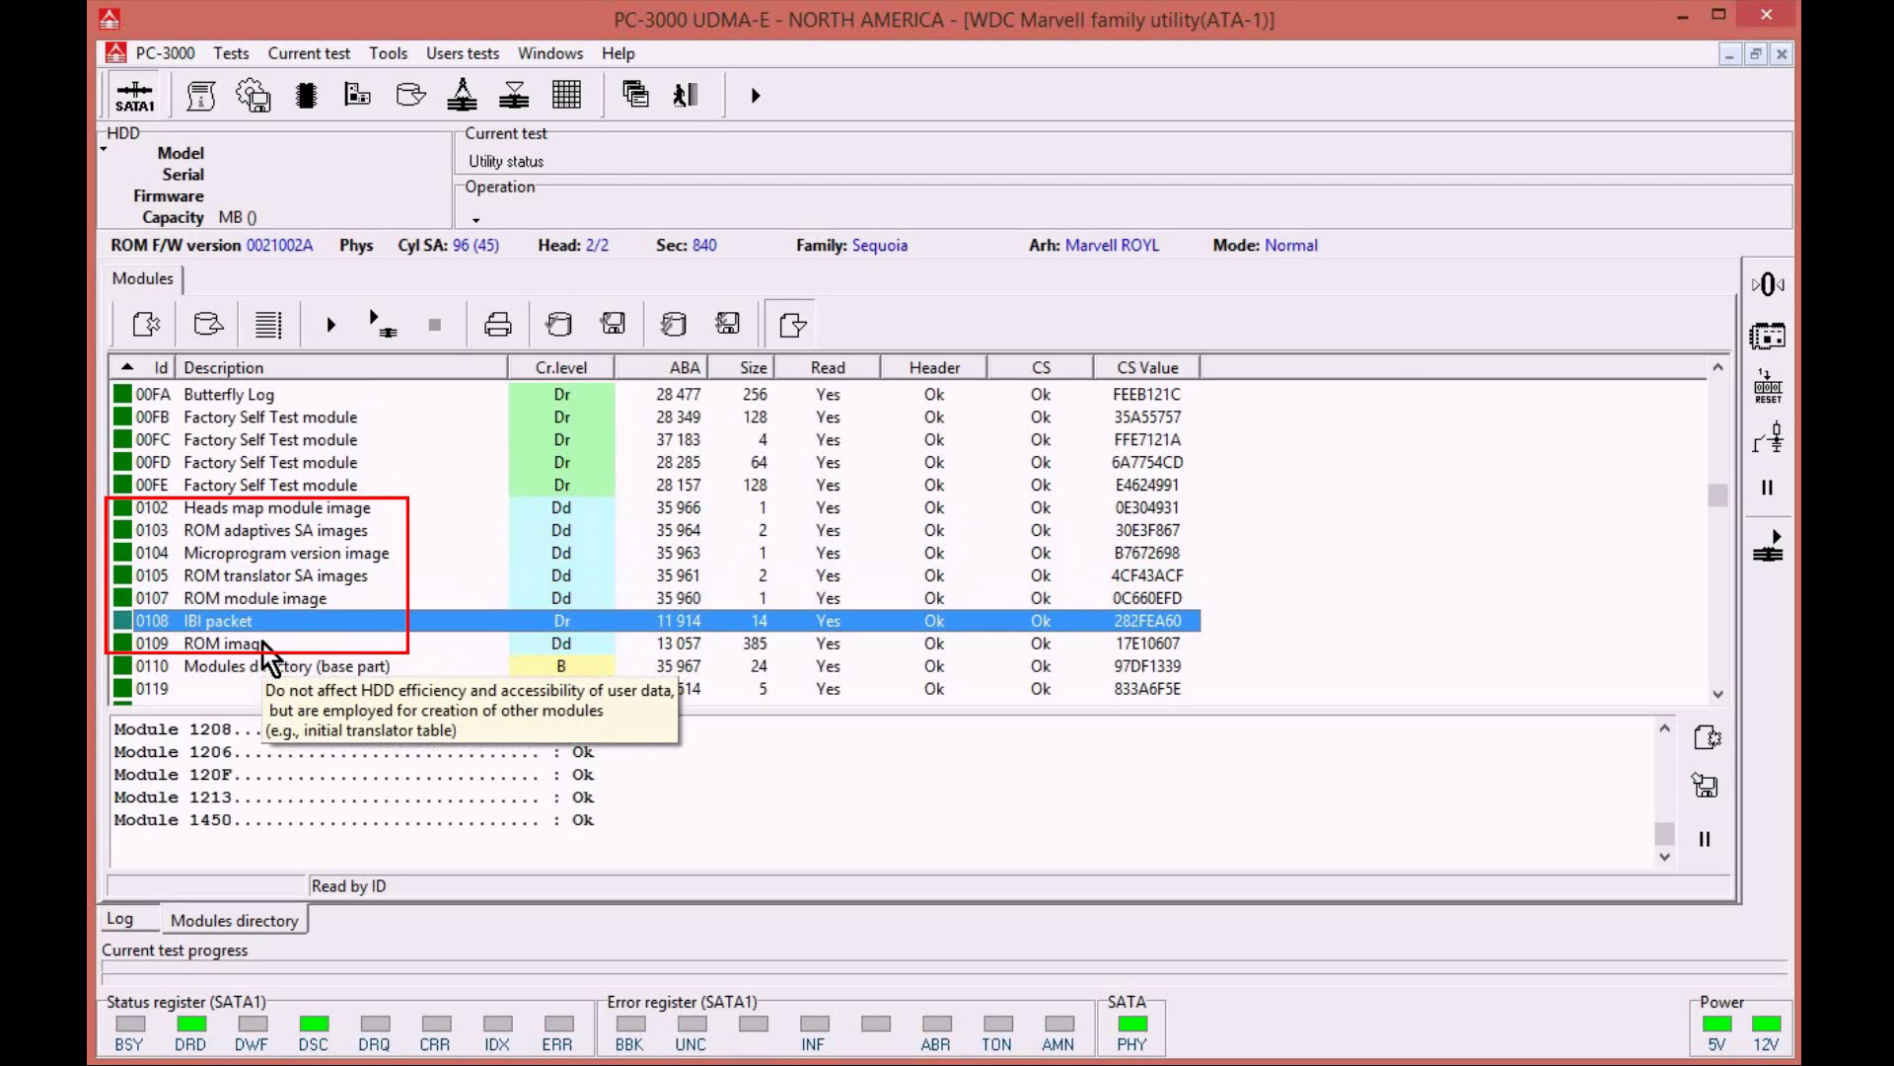
{"action": "left_click", "coordinate": [268, 643]}
{"action": "left_click", "coordinate": [277, 668]}
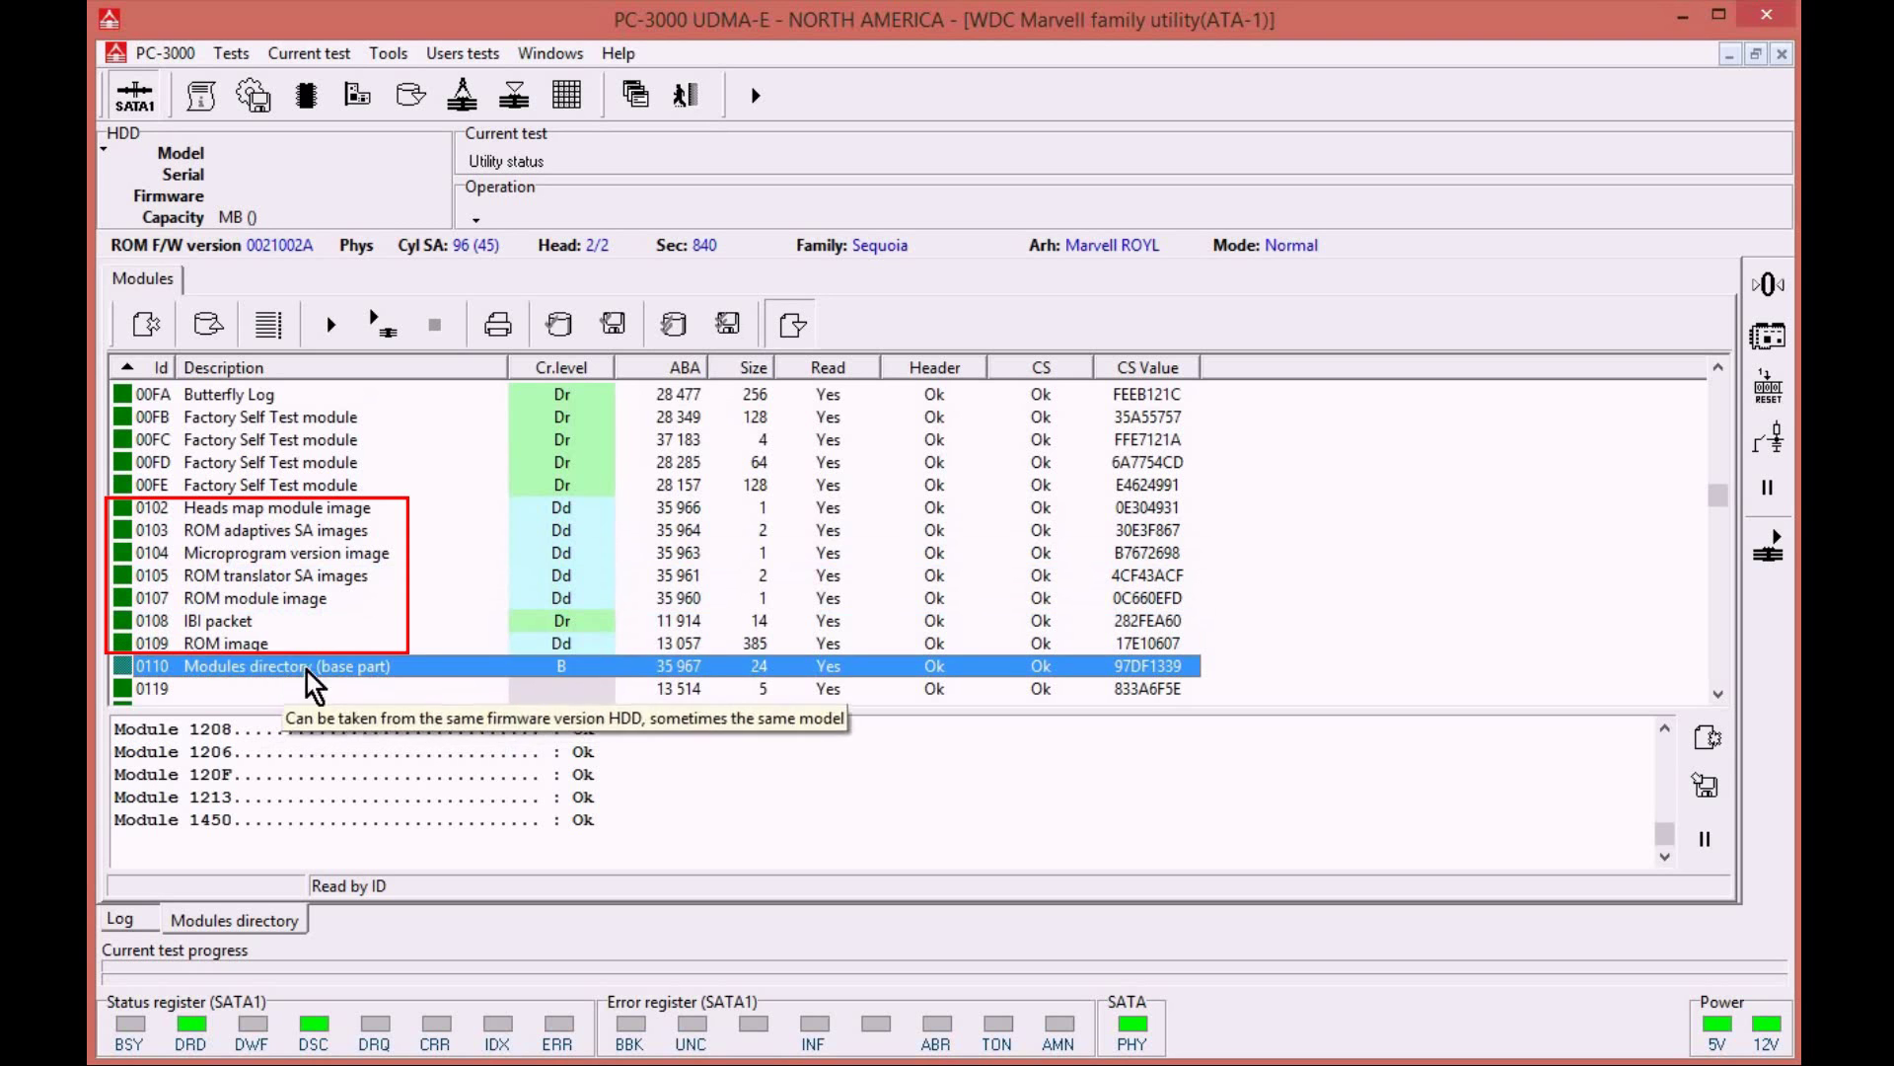
- Start reading the service area modules and create a profile named 123 with profile folder 123
{"action": "left_click", "coordinate": [232, 53]}
{"action": "mouse_move", "coordinate": [274, 118]}
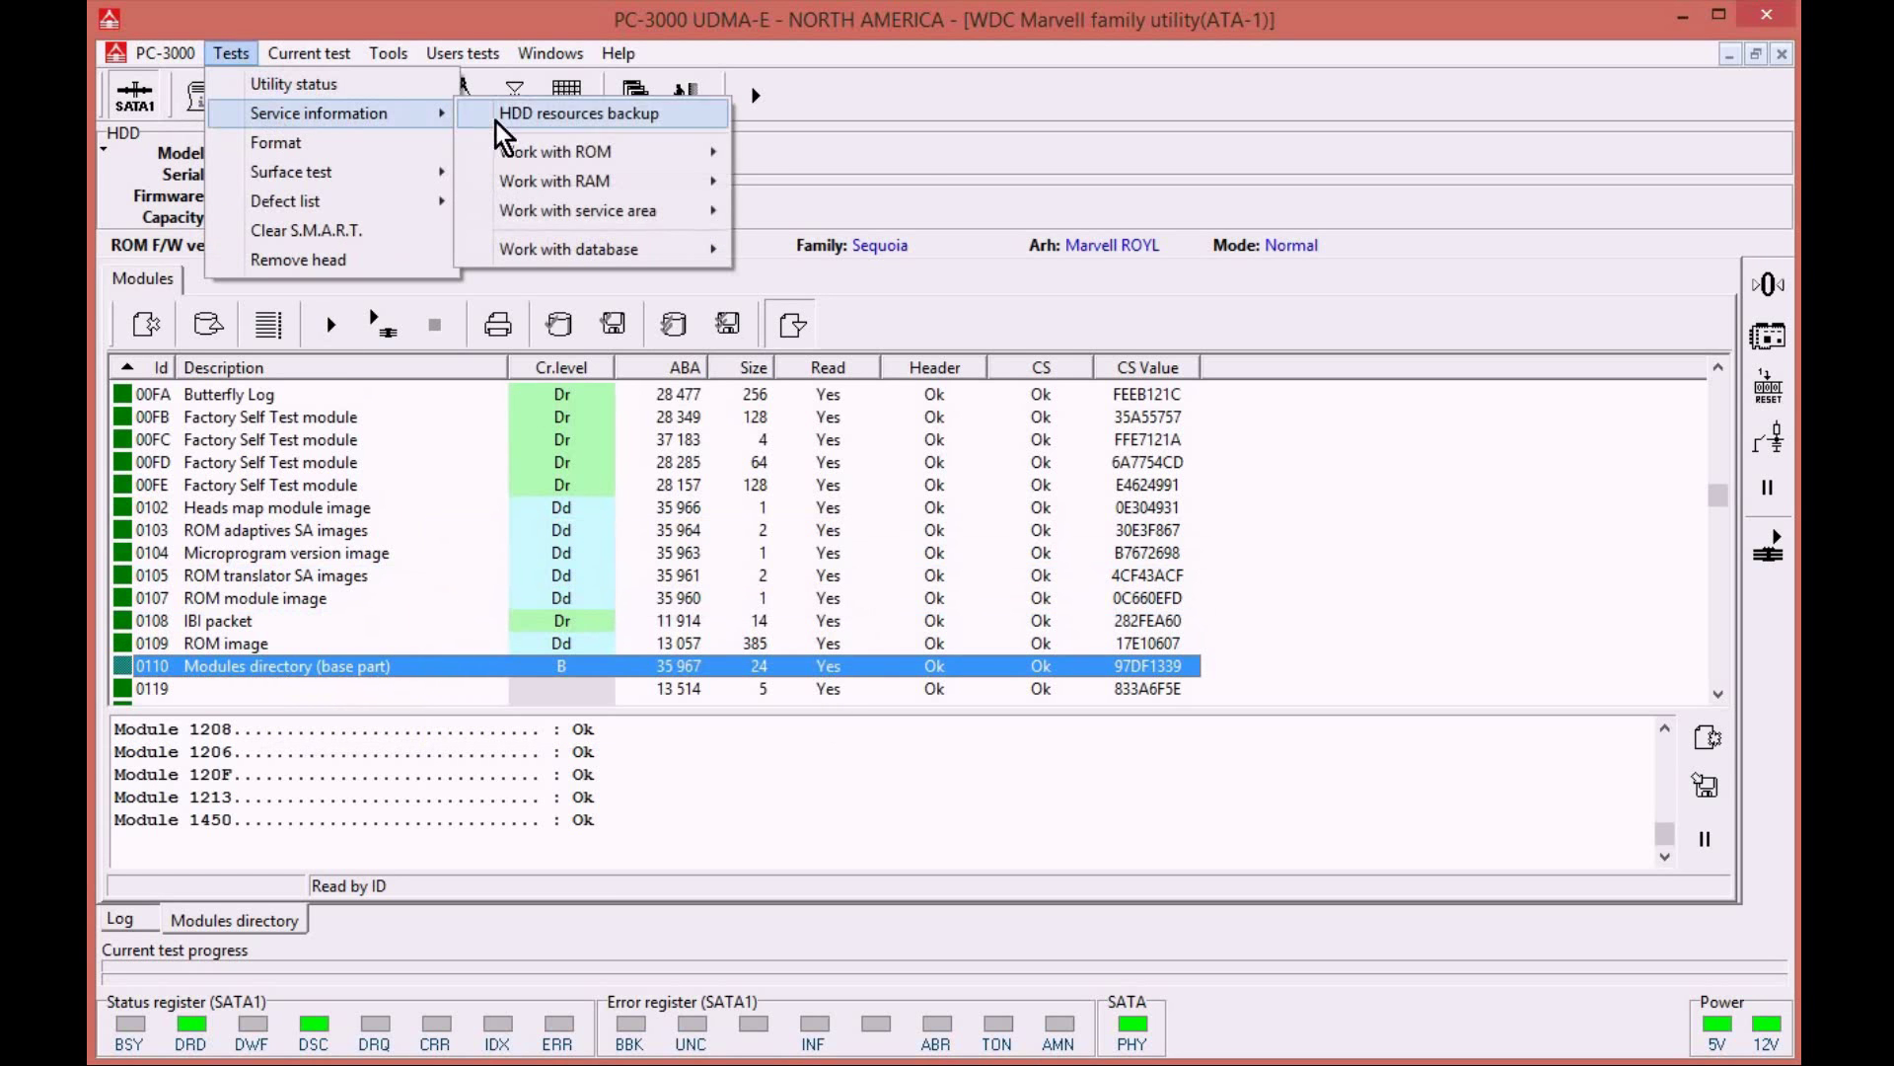
{"action": "mouse_move", "coordinate": [592, 210]}
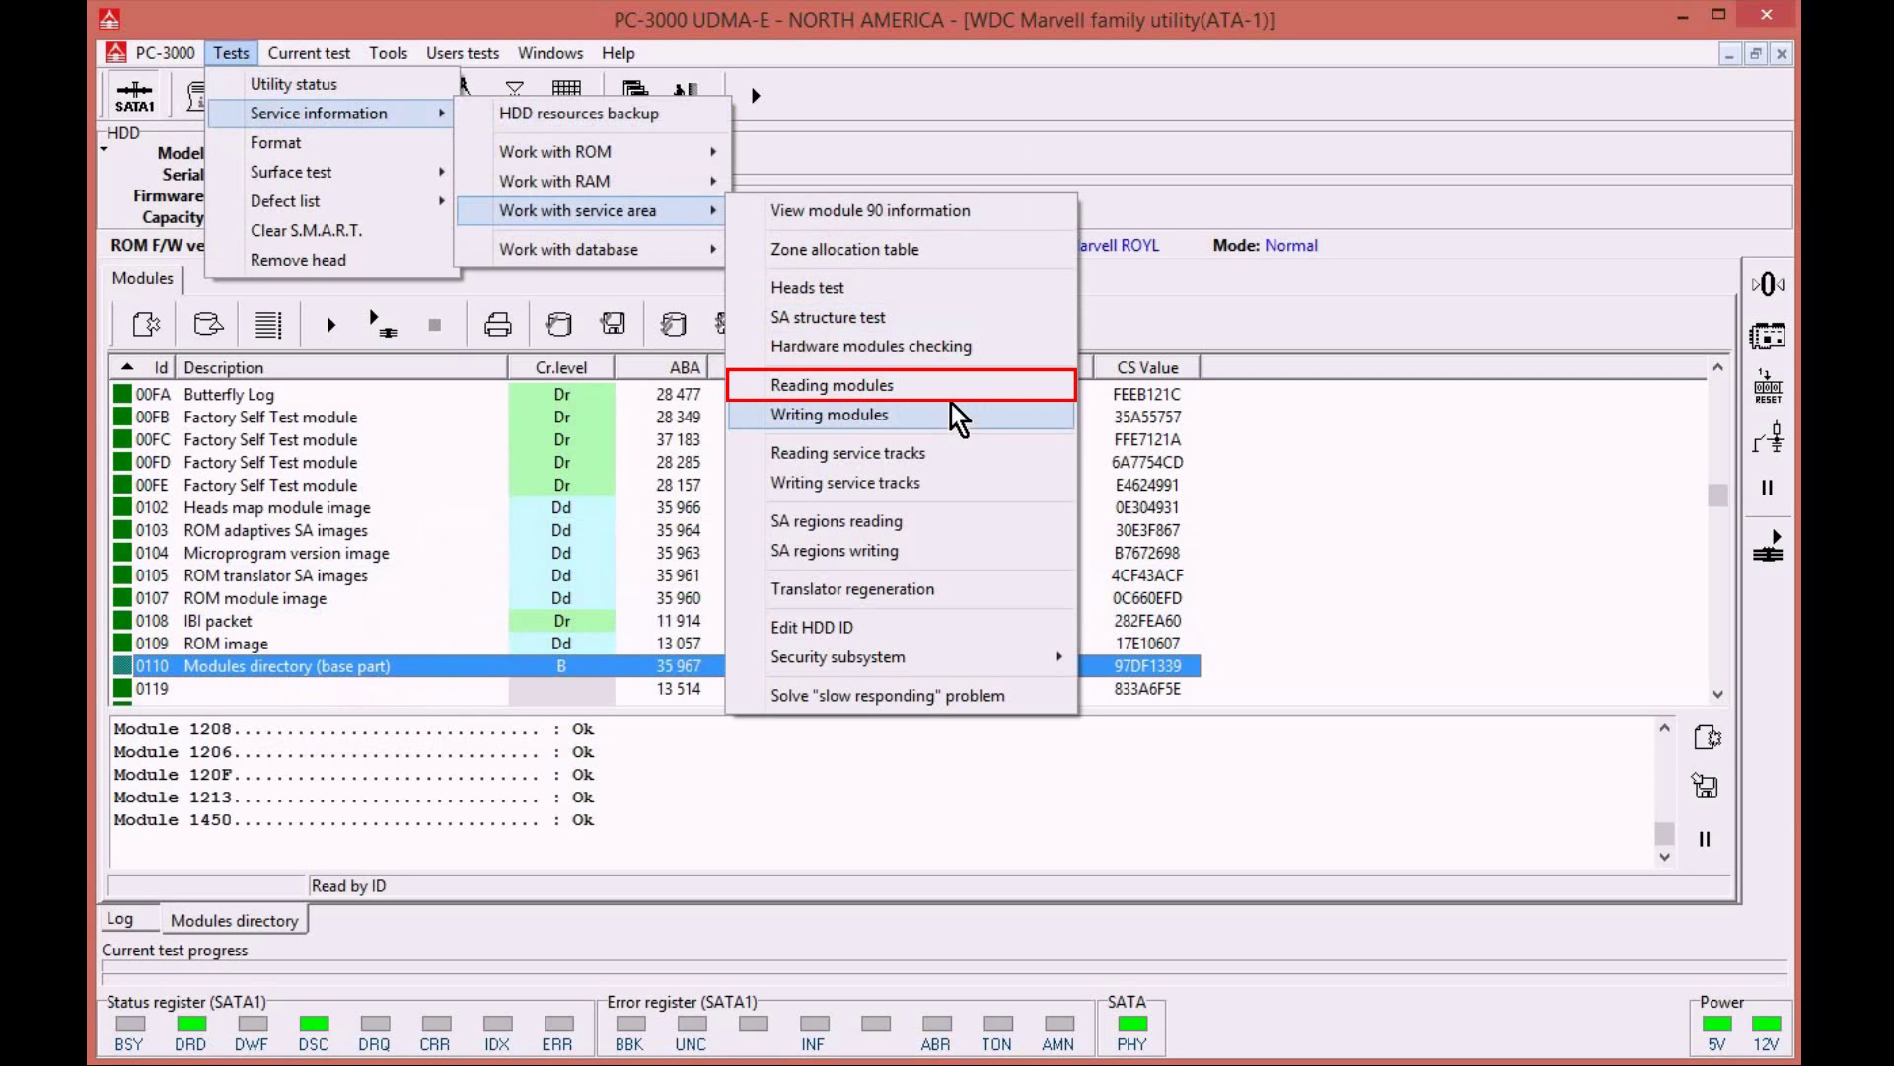
{"action": "left_click", "coordinate": [957, 390]}
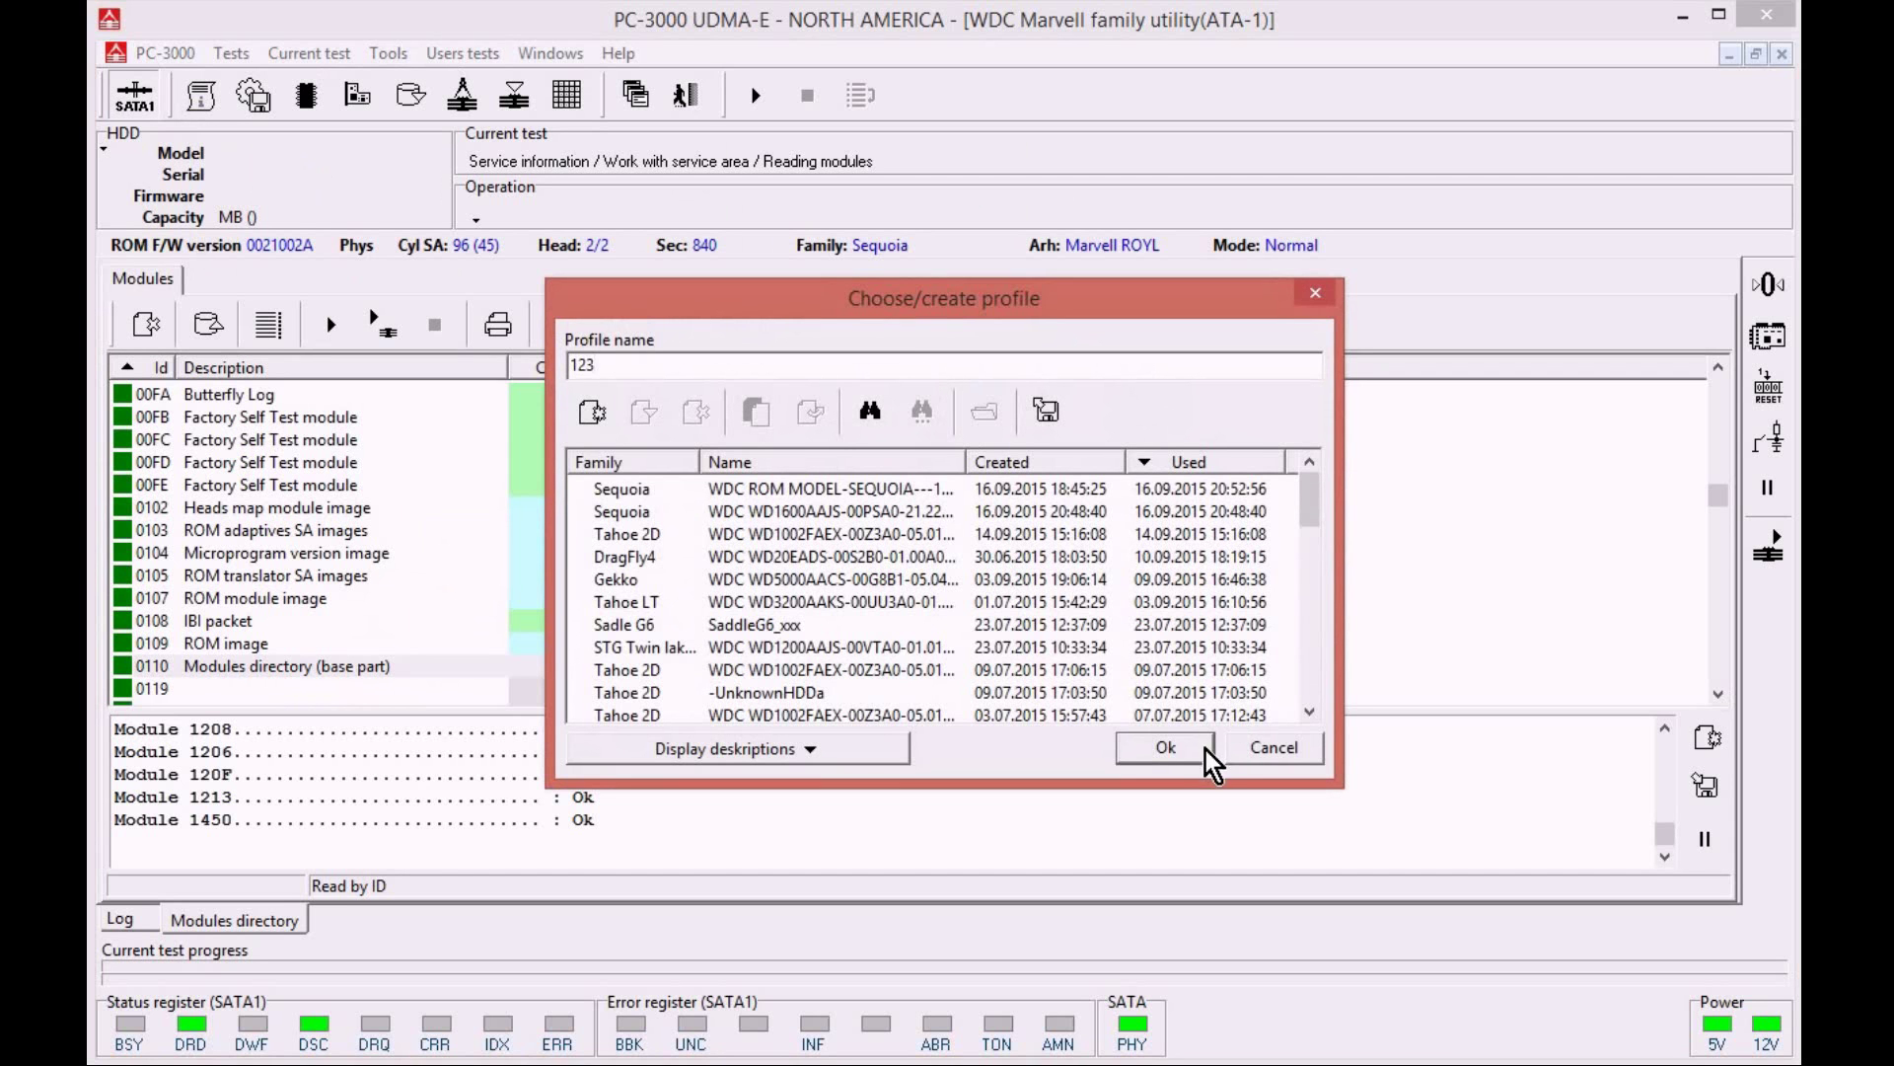
{"action": "left_click", "coordinate": [1166, 748]}
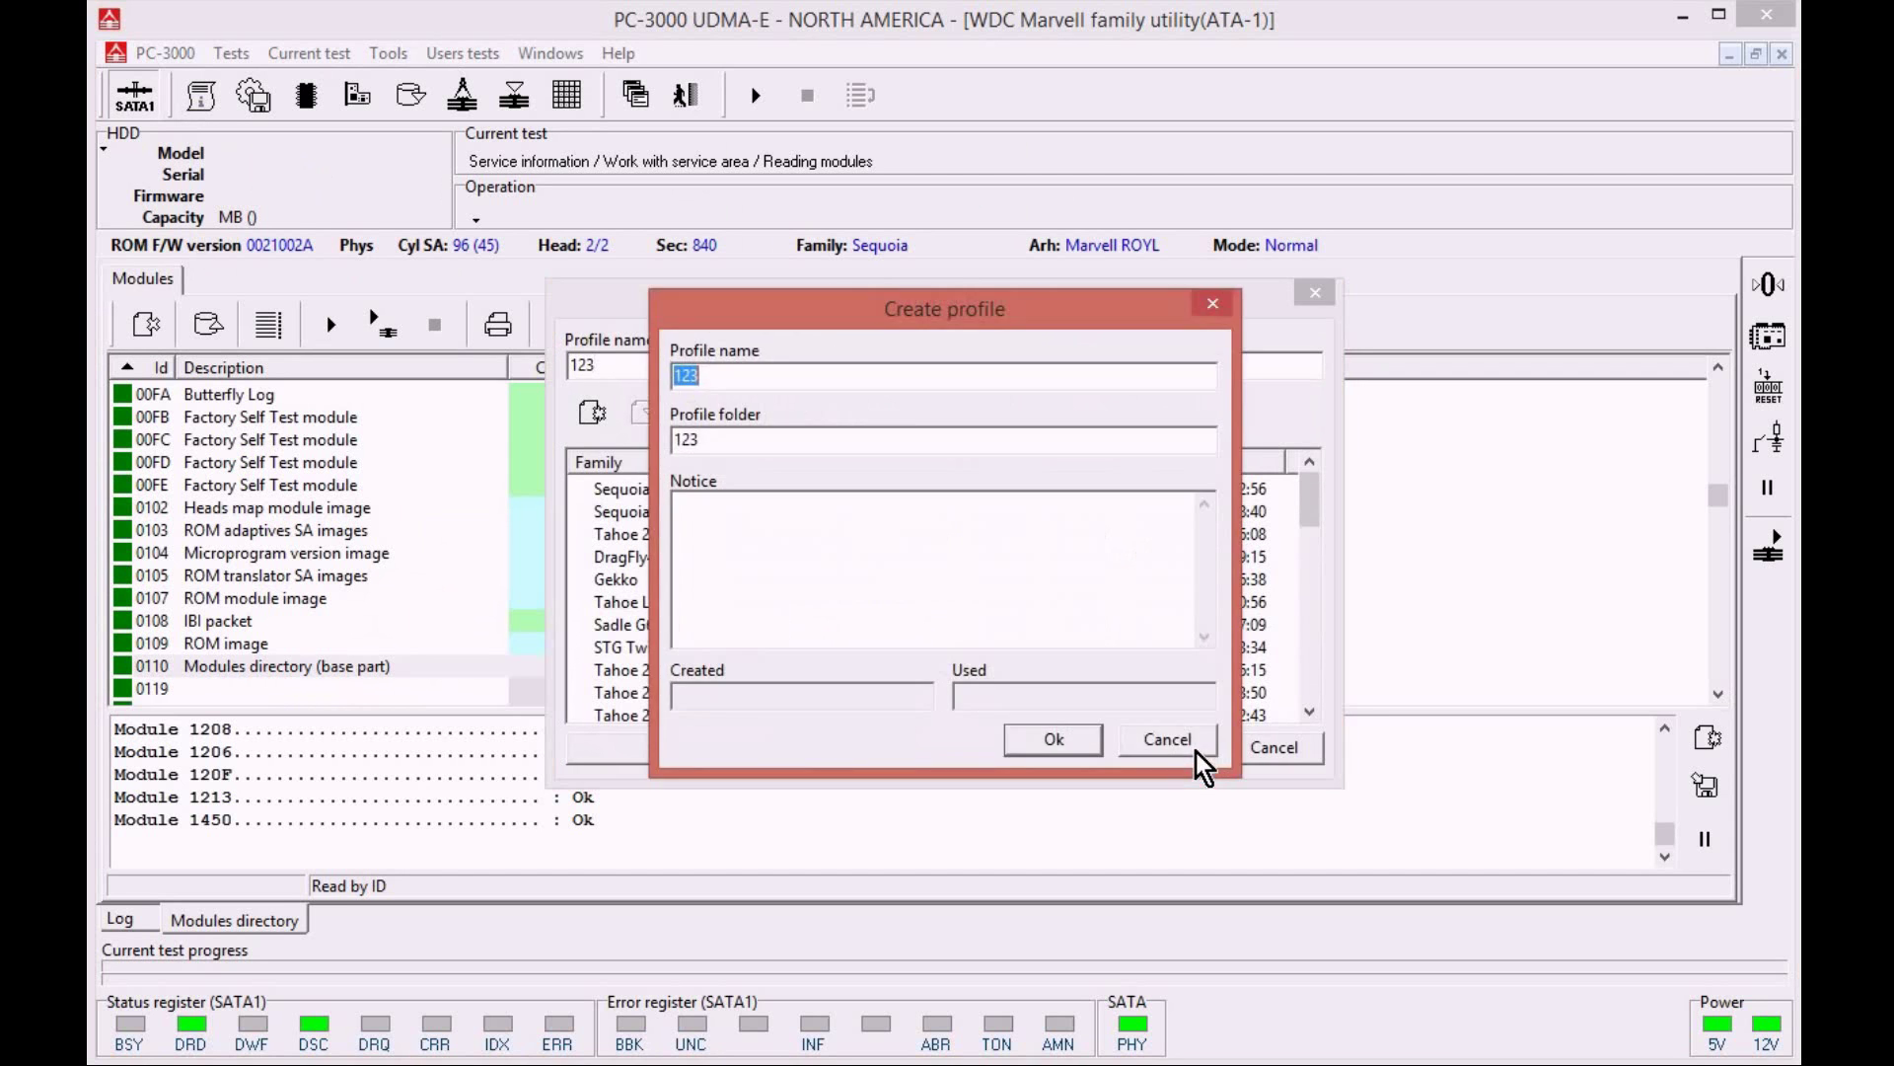
{"action": "left_click", "coordinate": [1075, 743]}
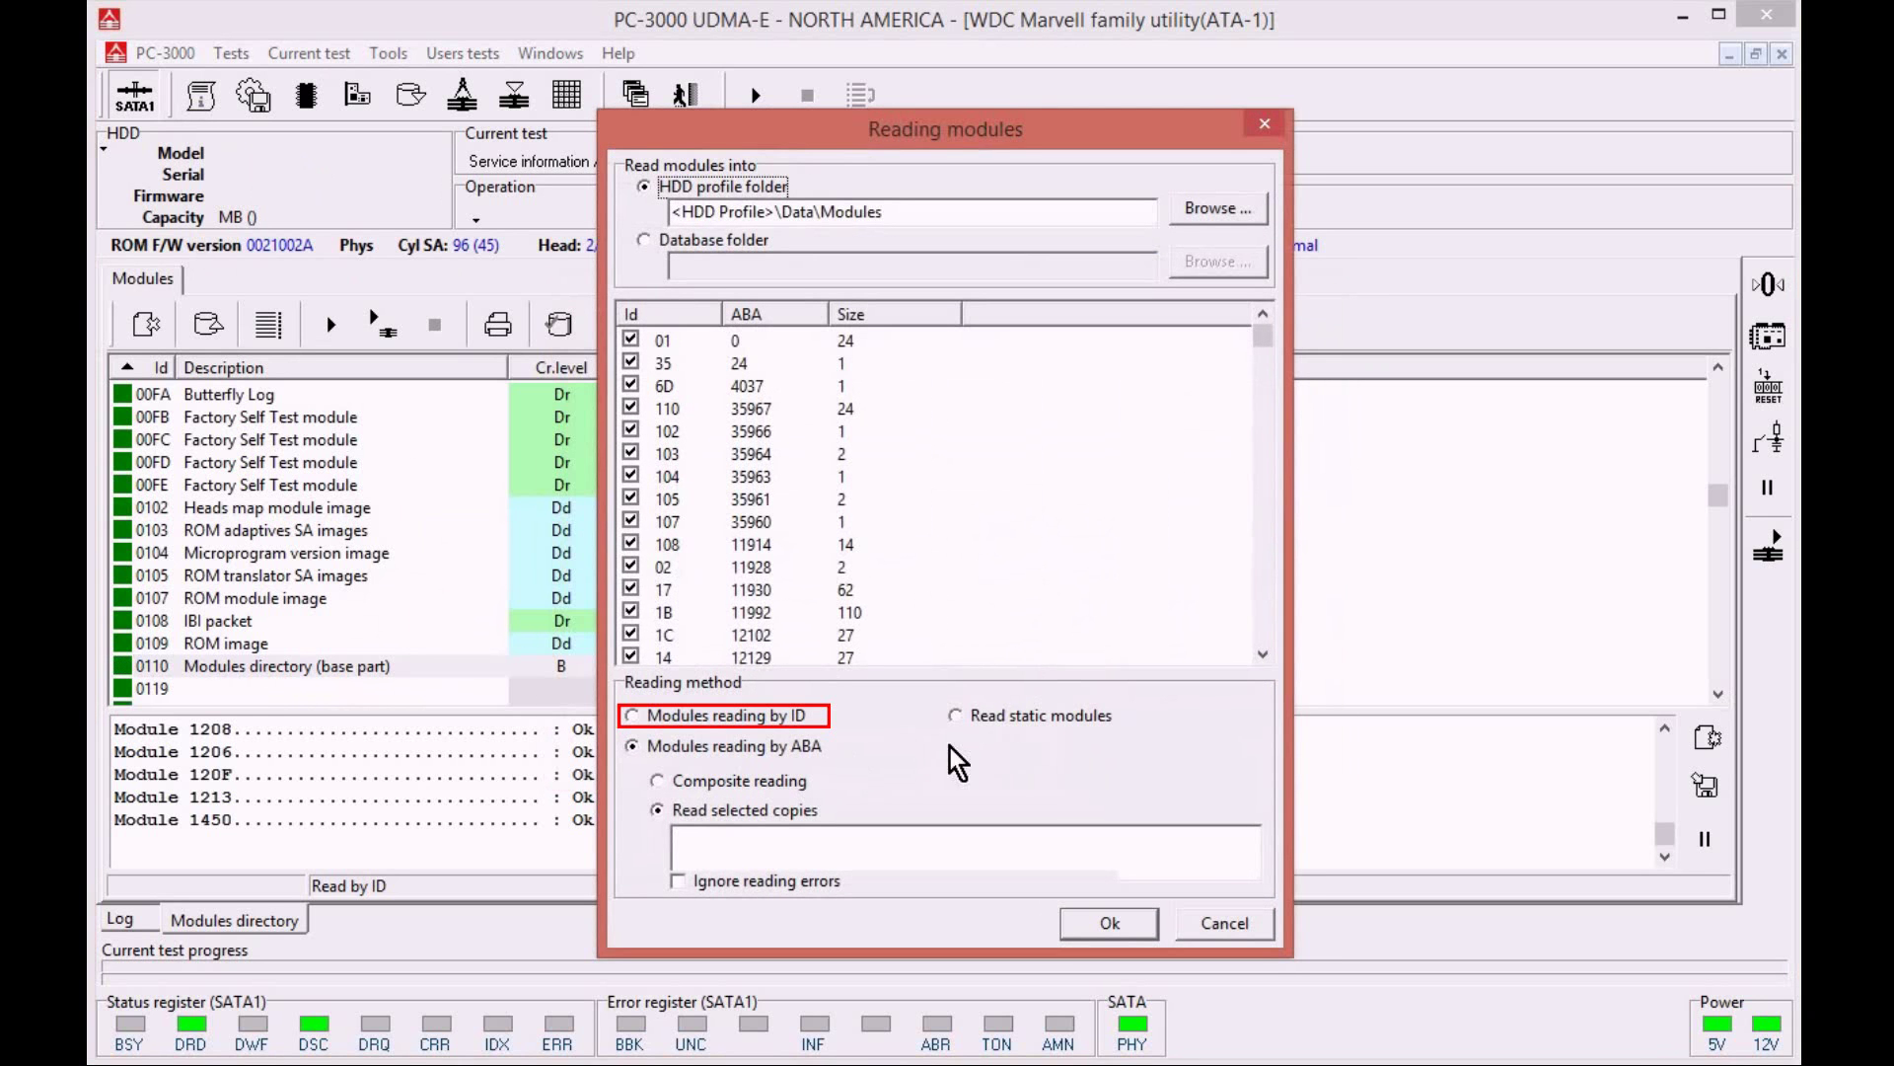
- Read all listed modules by ID into the HDD profile's Data\Modules folder and show the reading log
{"action": "left_click", "coordinate": [686, 717]}
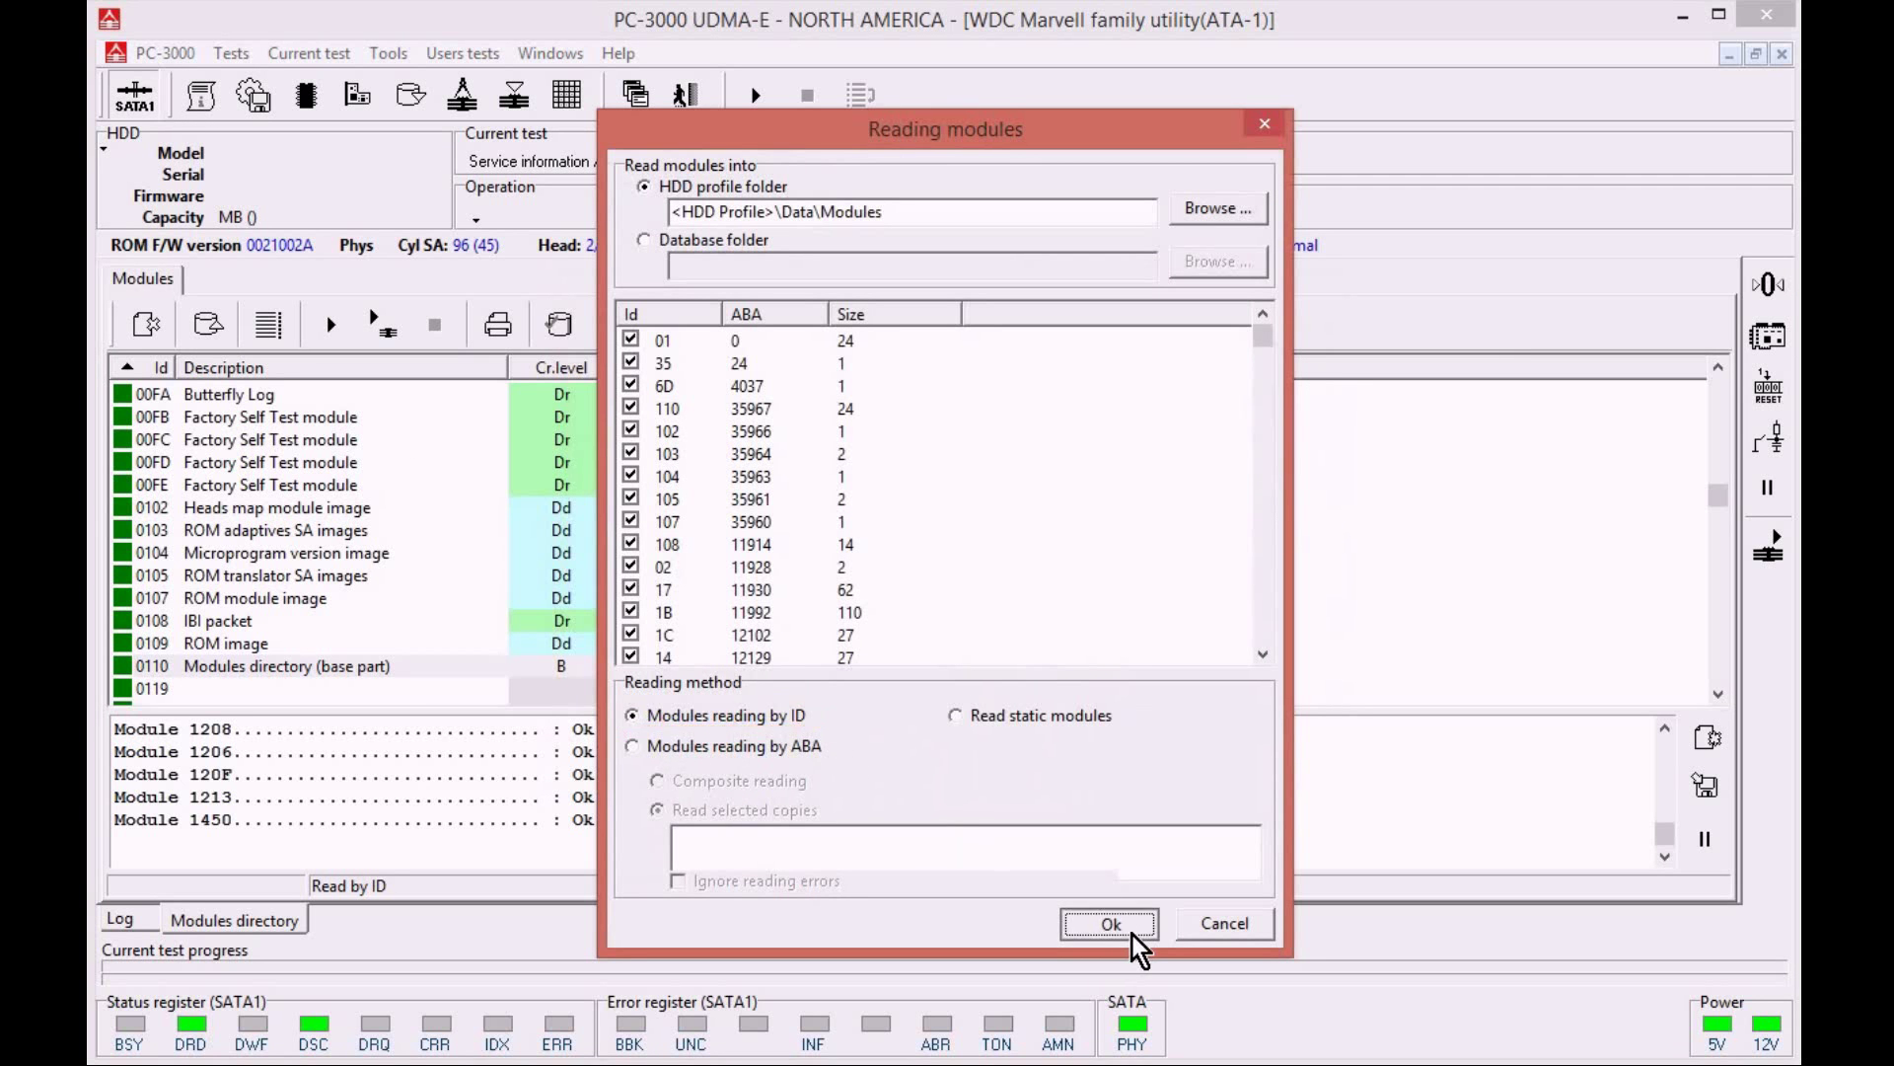
{"action": "left_click", "coordinate": [1109, 924]}
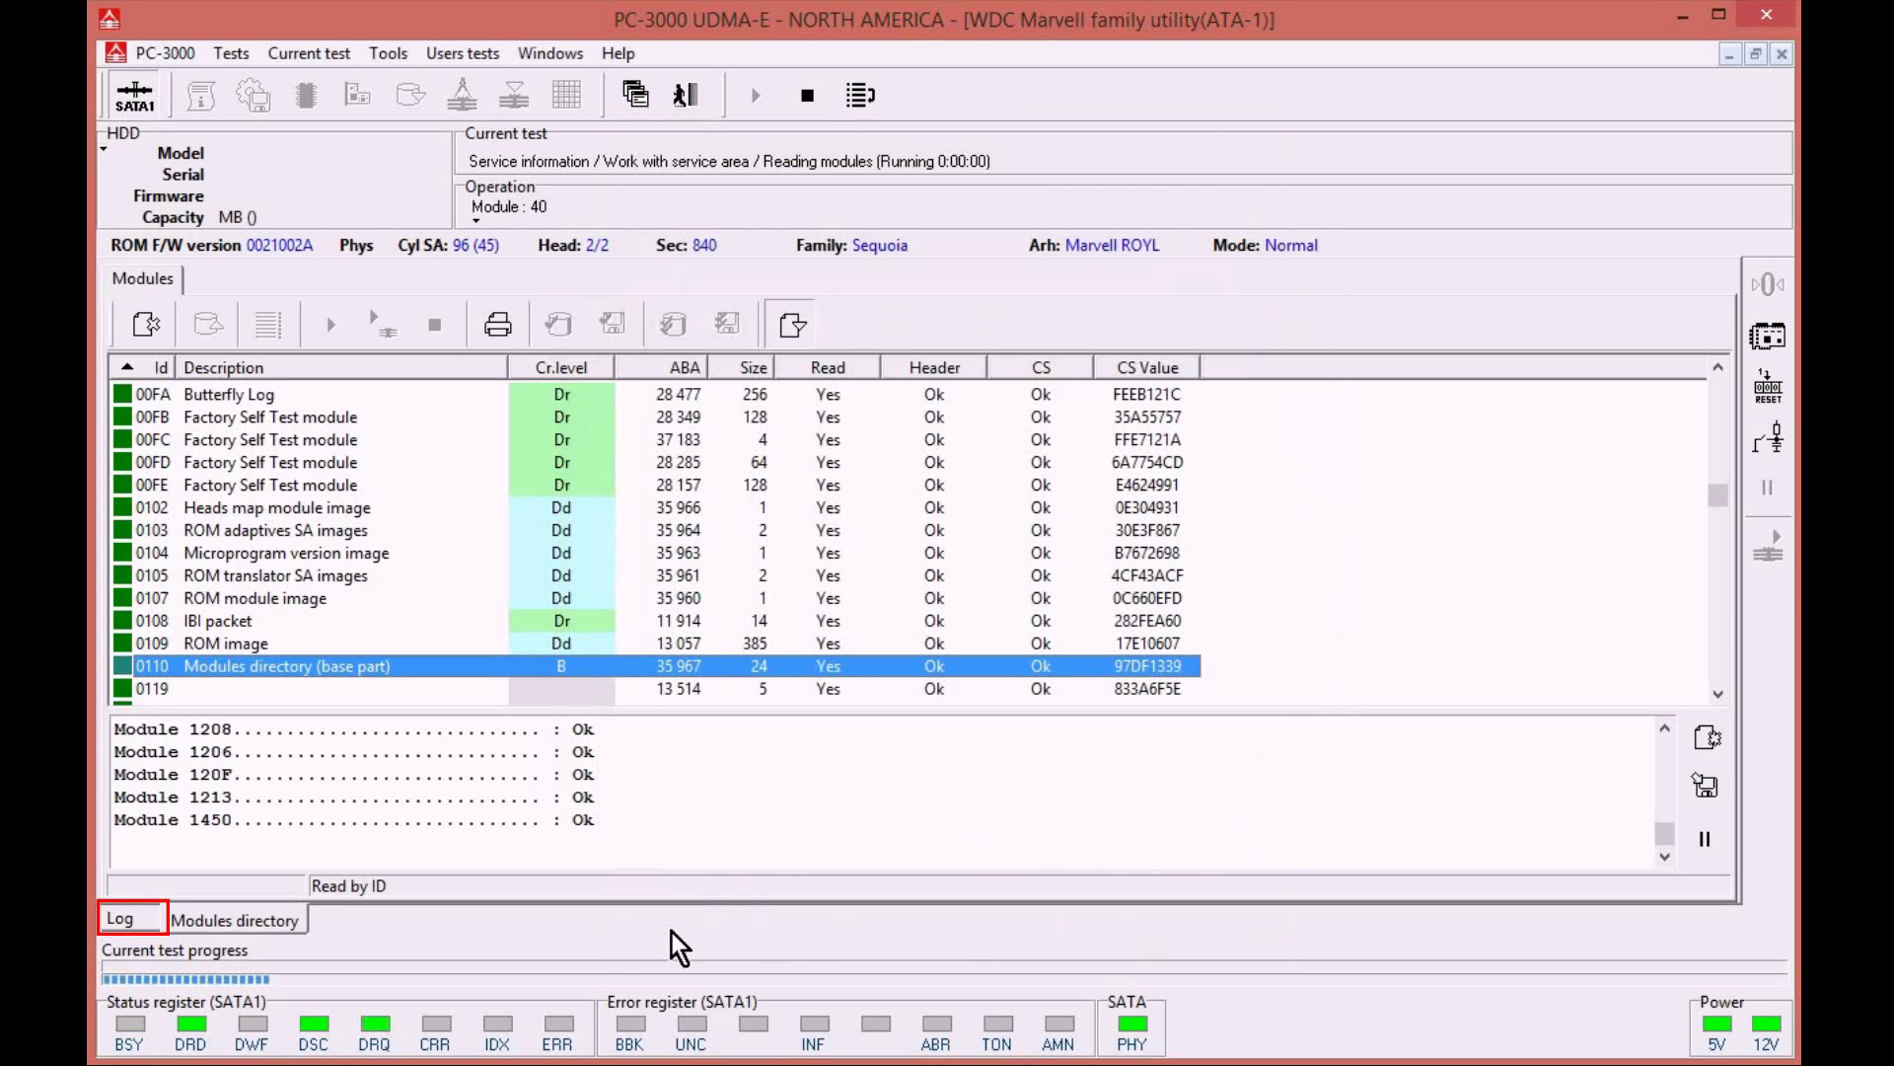
{"action": "left_click", "coordinate": [139, 928]}
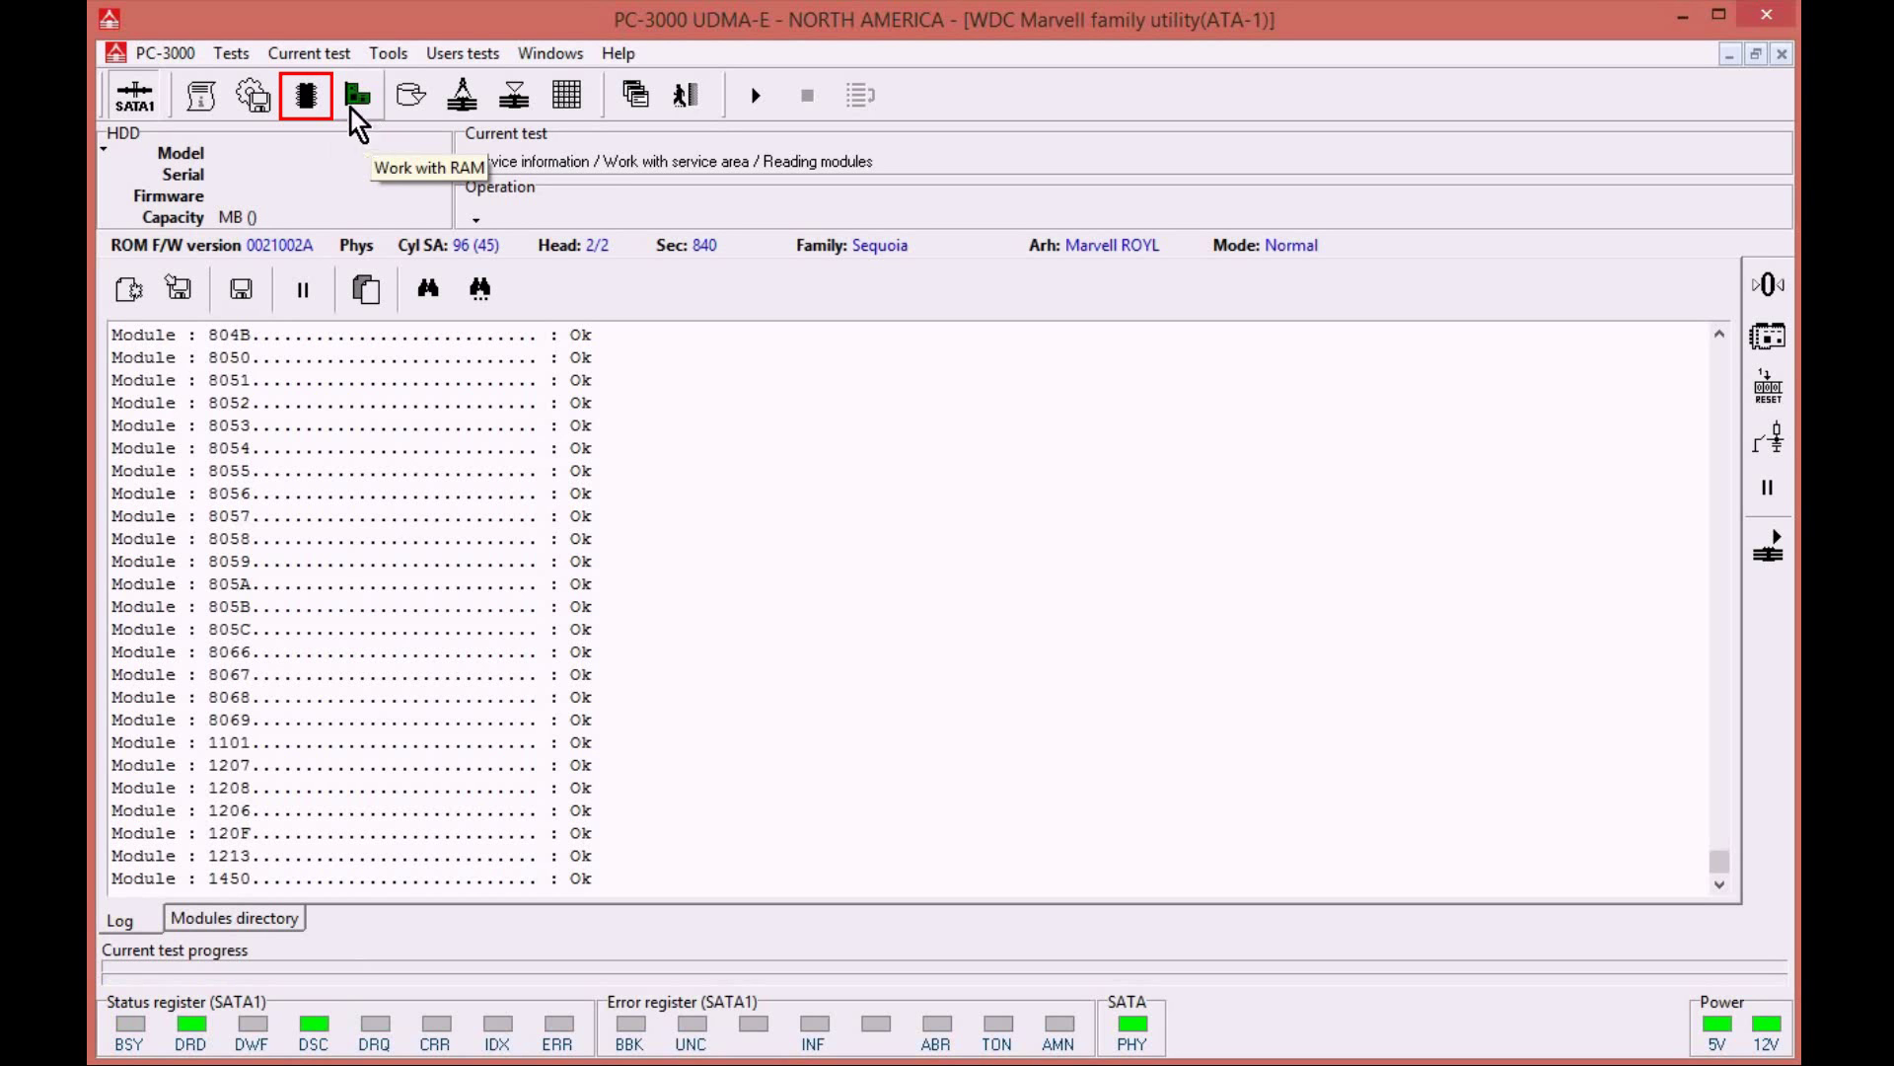
- Start a ROM build from SA data using HDD profile files and open the source folder 123\Data\Modules\Id
{"action": "left_click", "coordinate": [316, 100]}
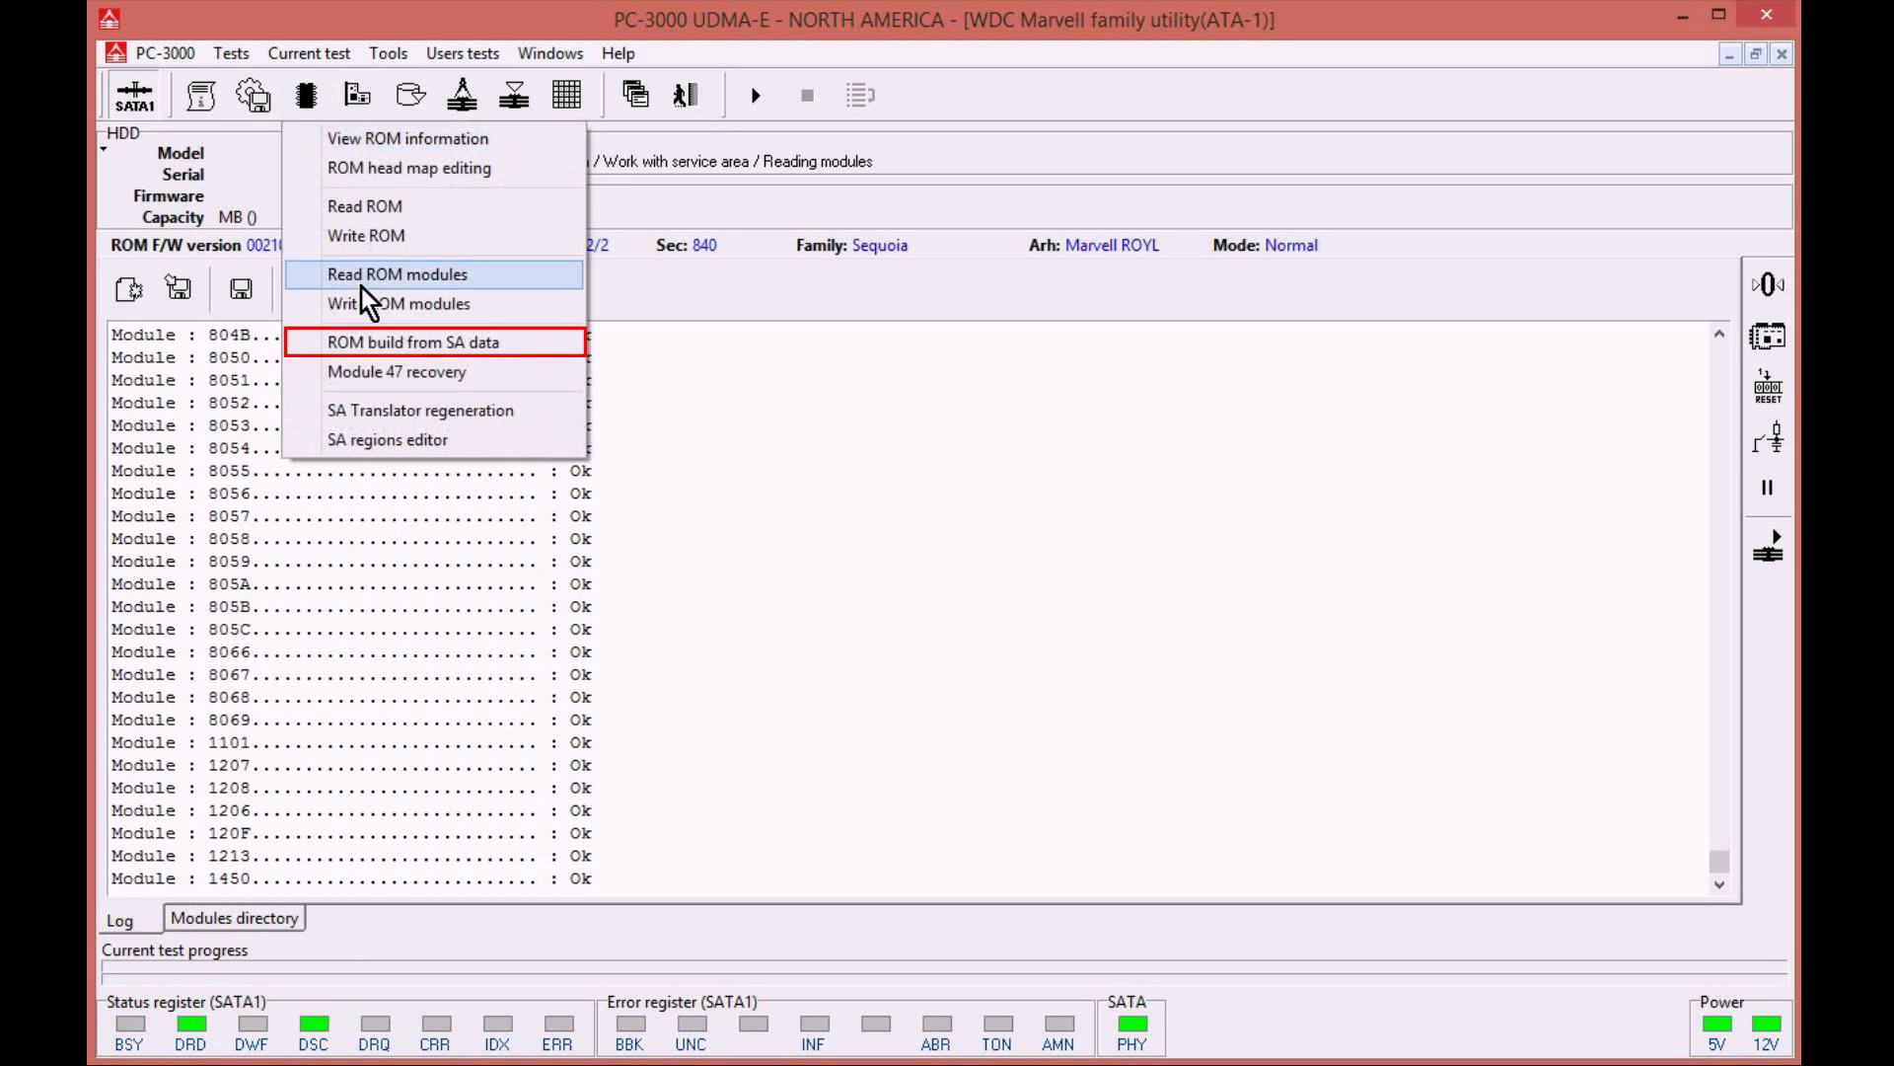
{"action": "left_click", "coordinate": [505, 352]}
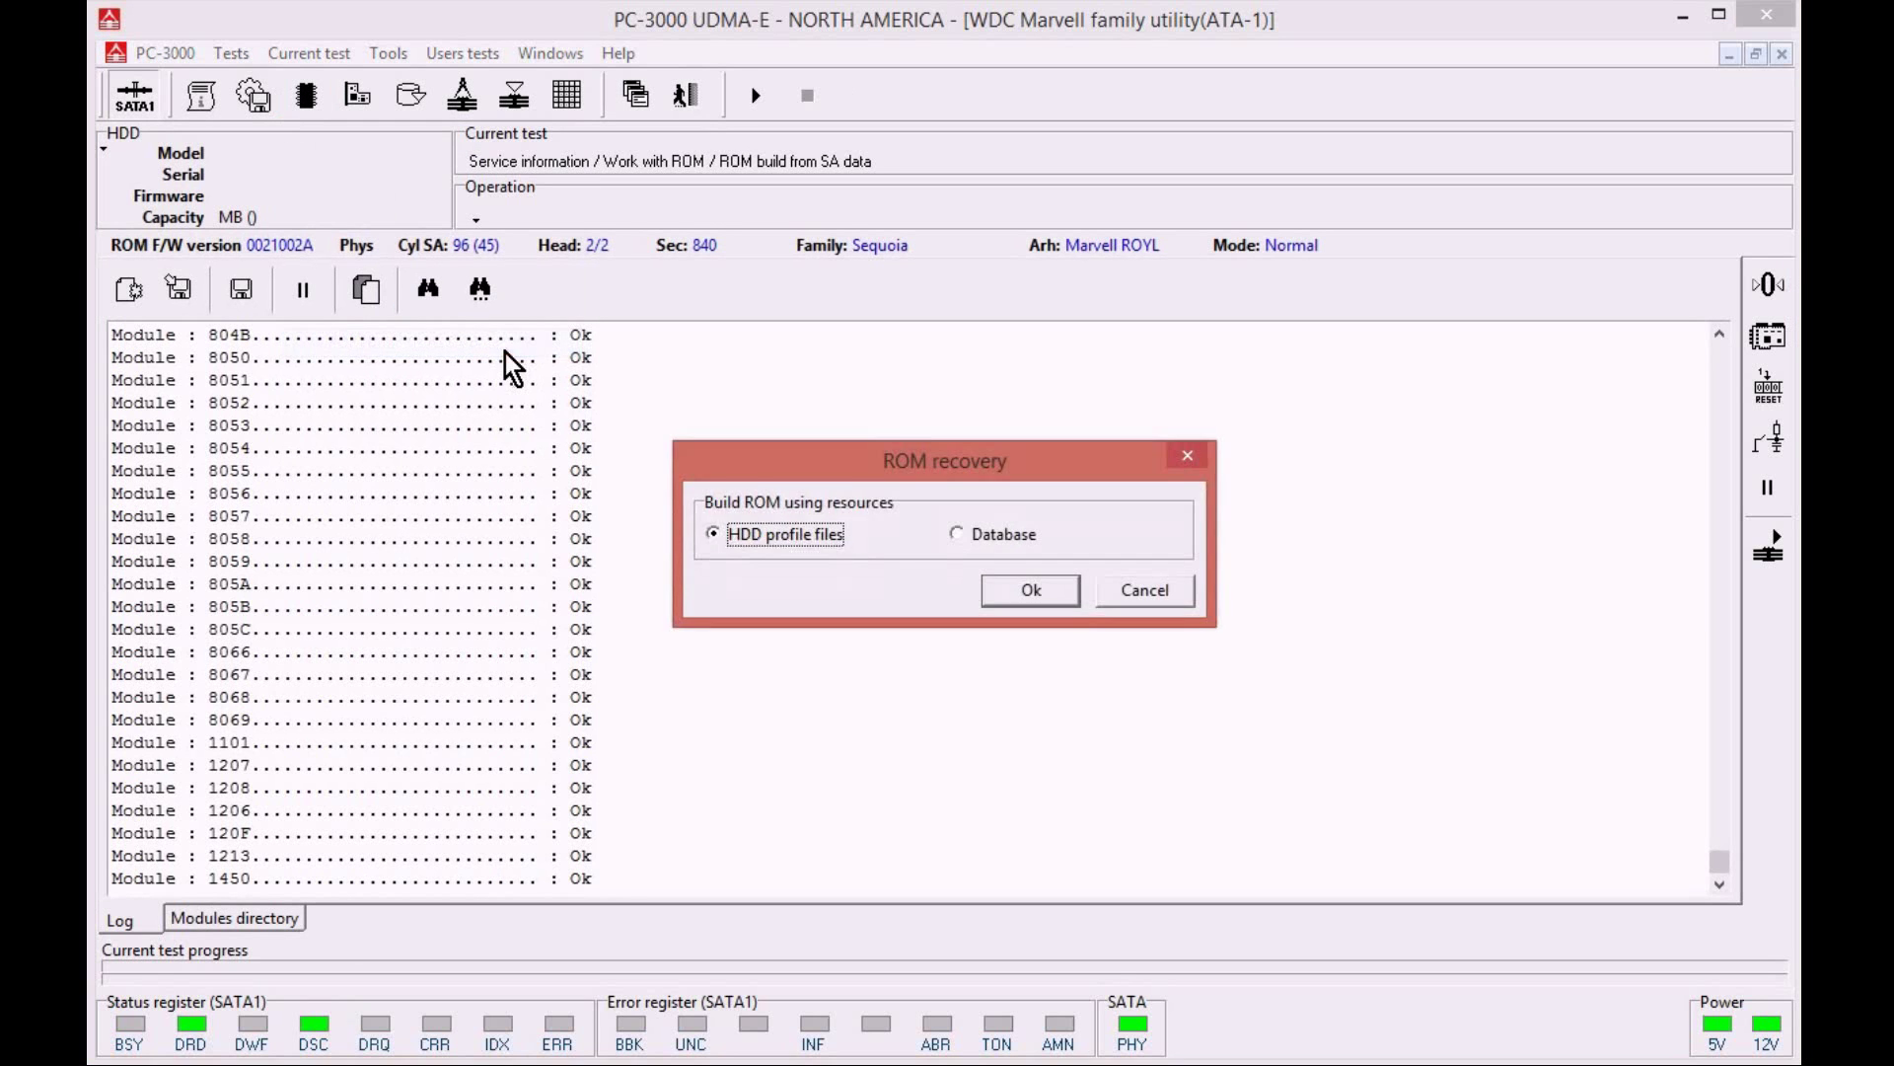
{"action": "left_click", "coordinate": [1036, 592]}
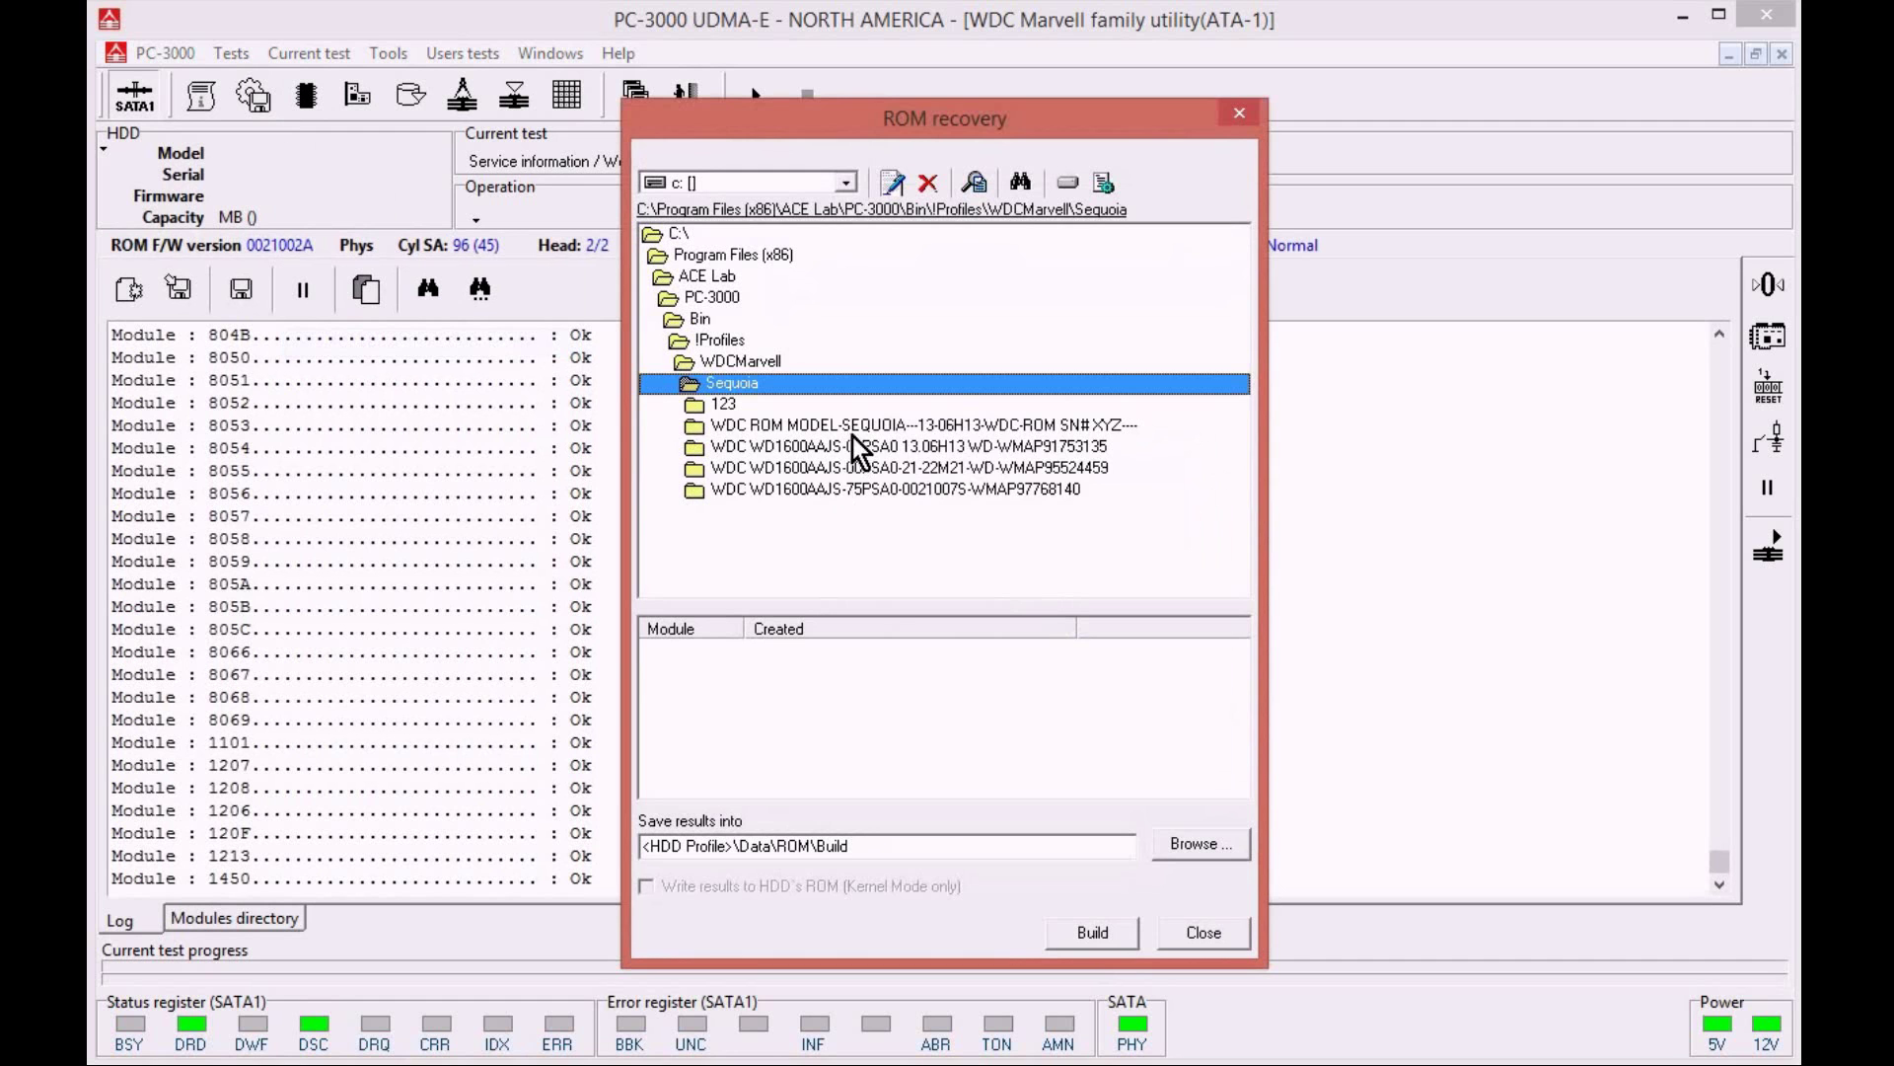
{"action": "double_click", "coordinate": [743, 405]}
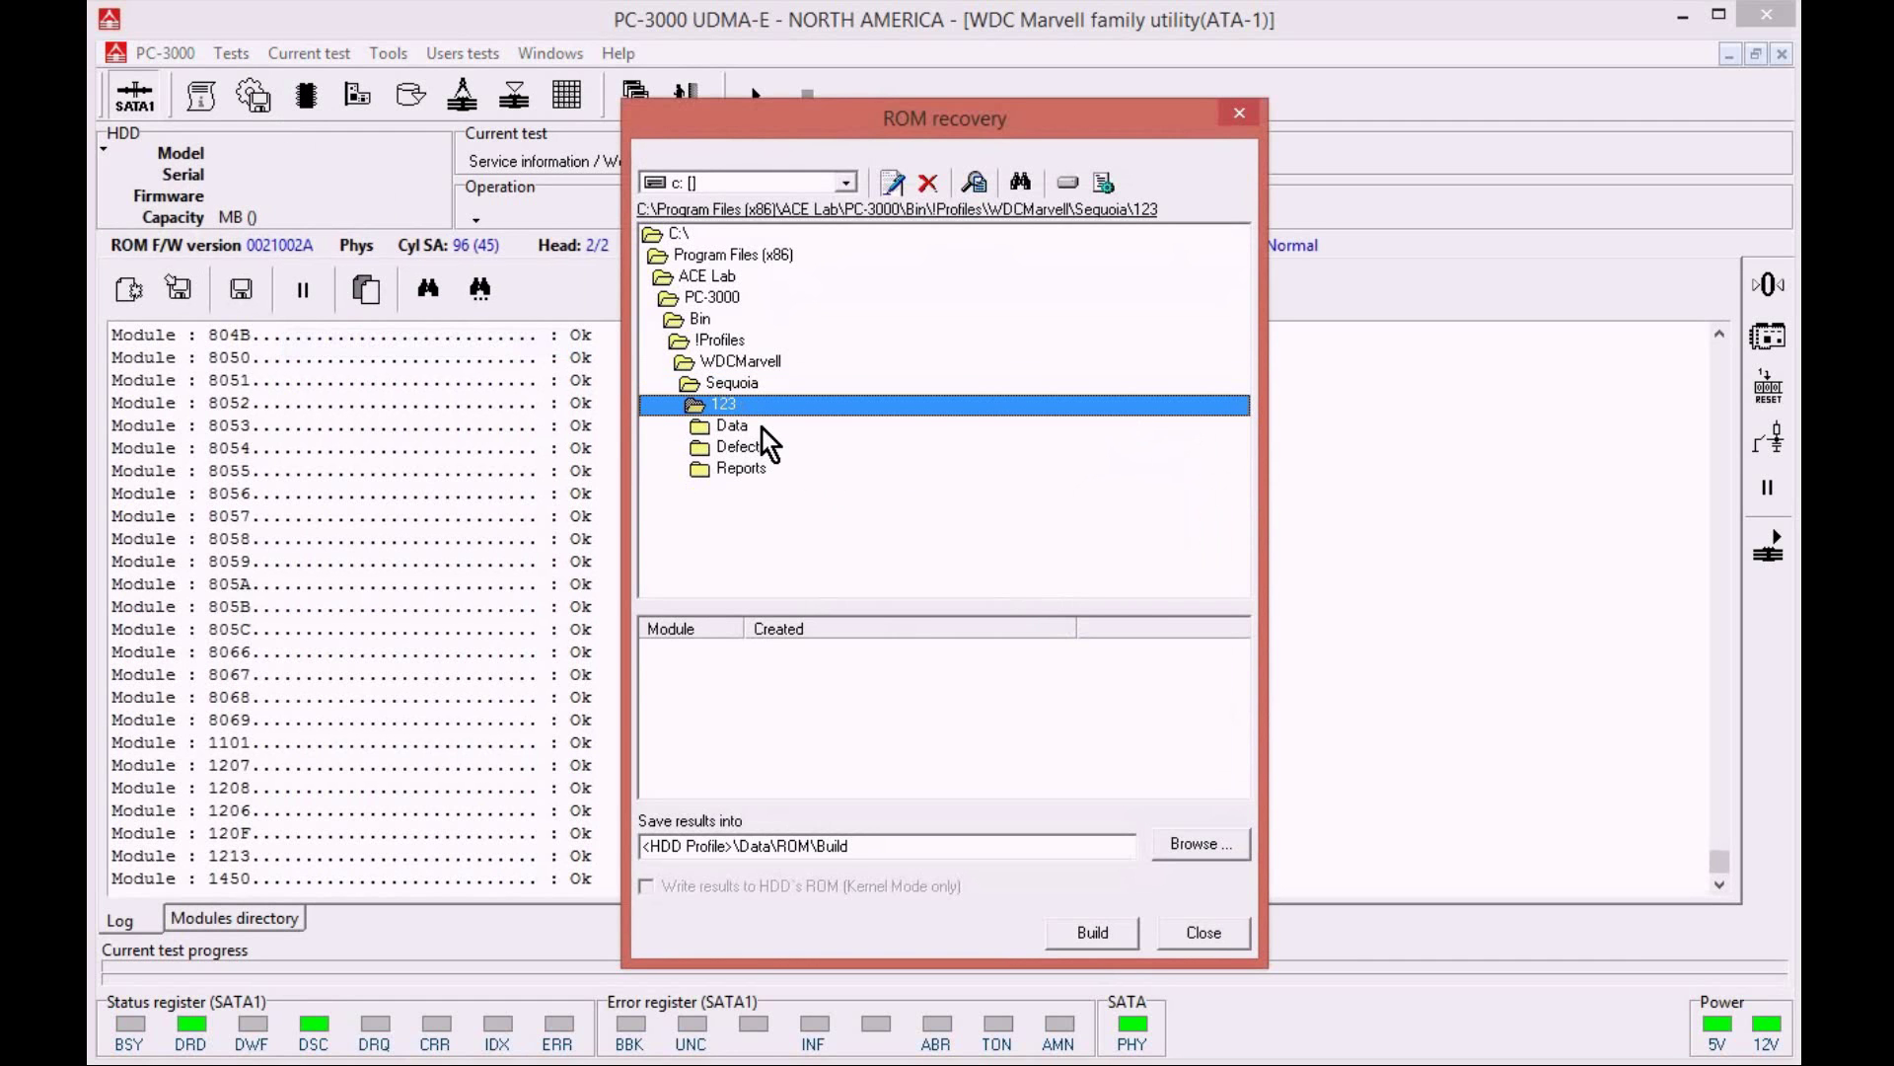
{"action": "left_click", "coordinate": [762, 428]}
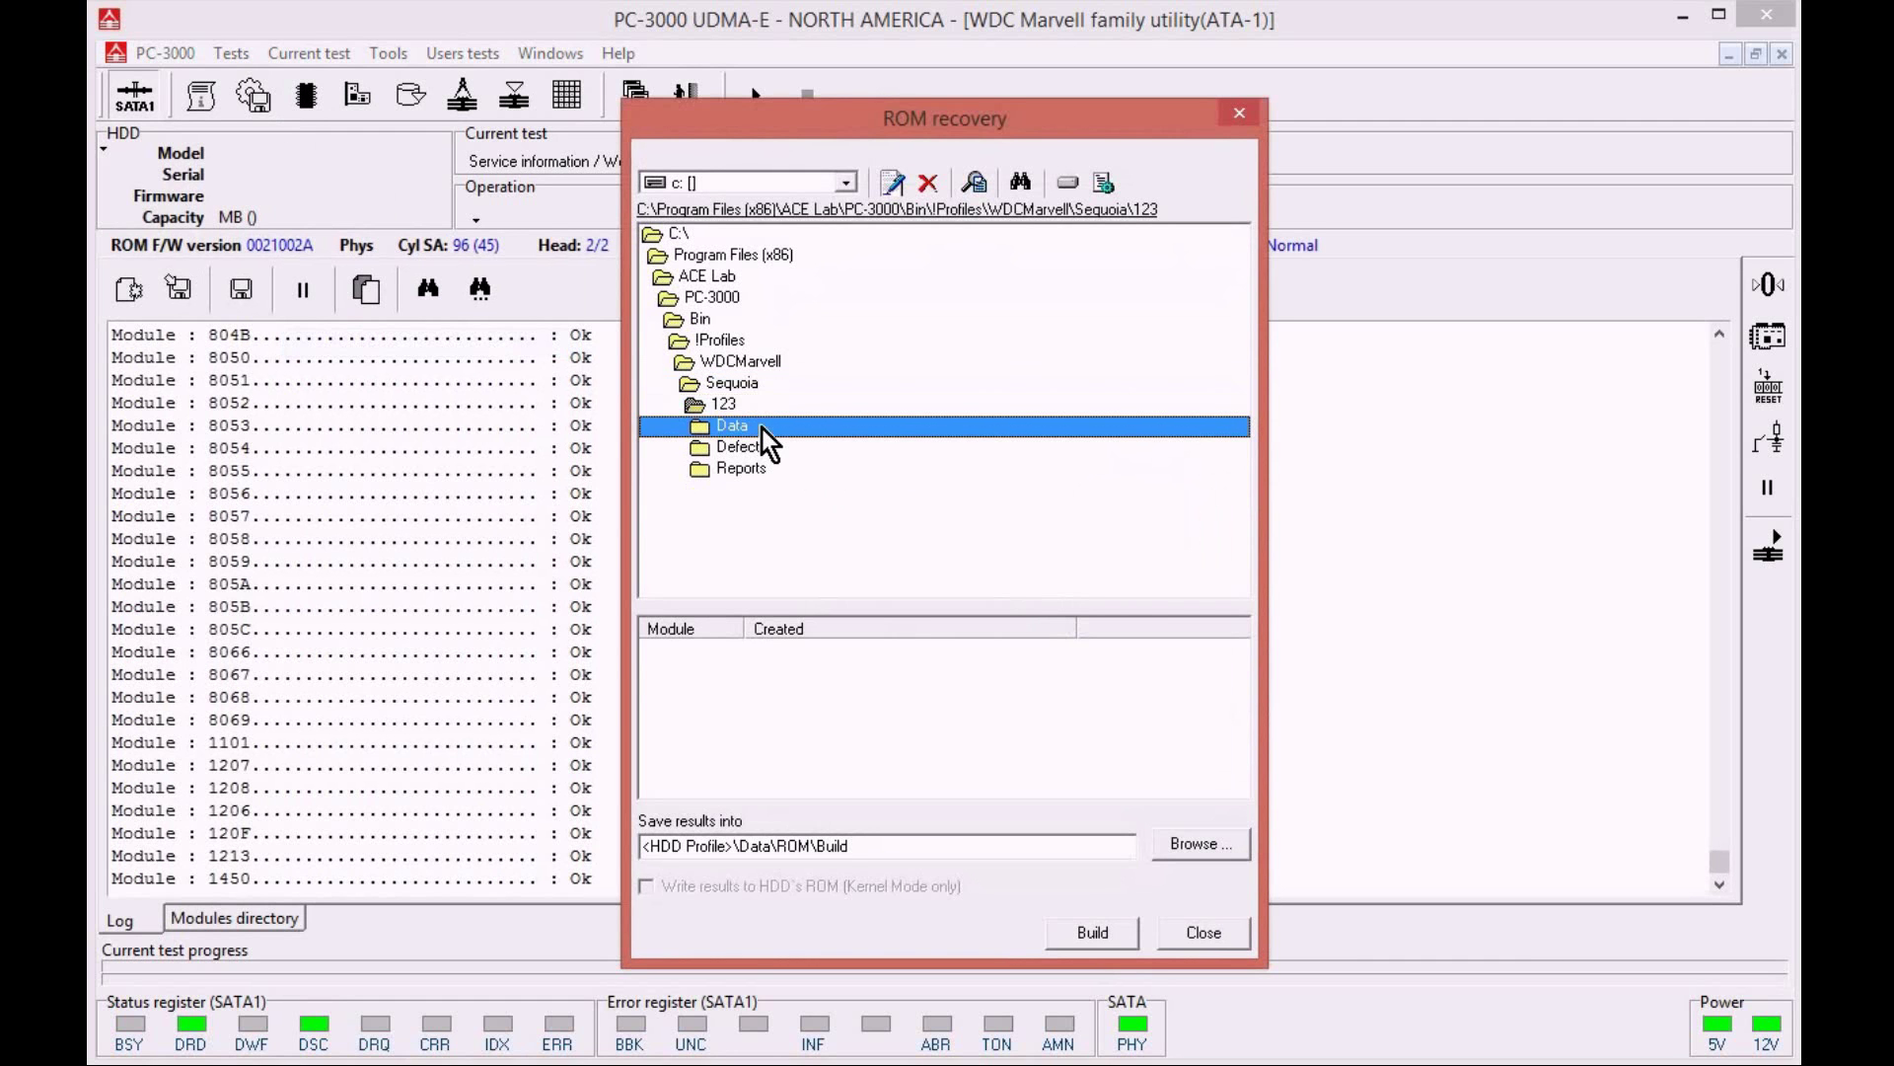
{"action": "double_click", "coordinate": [762, 428]}
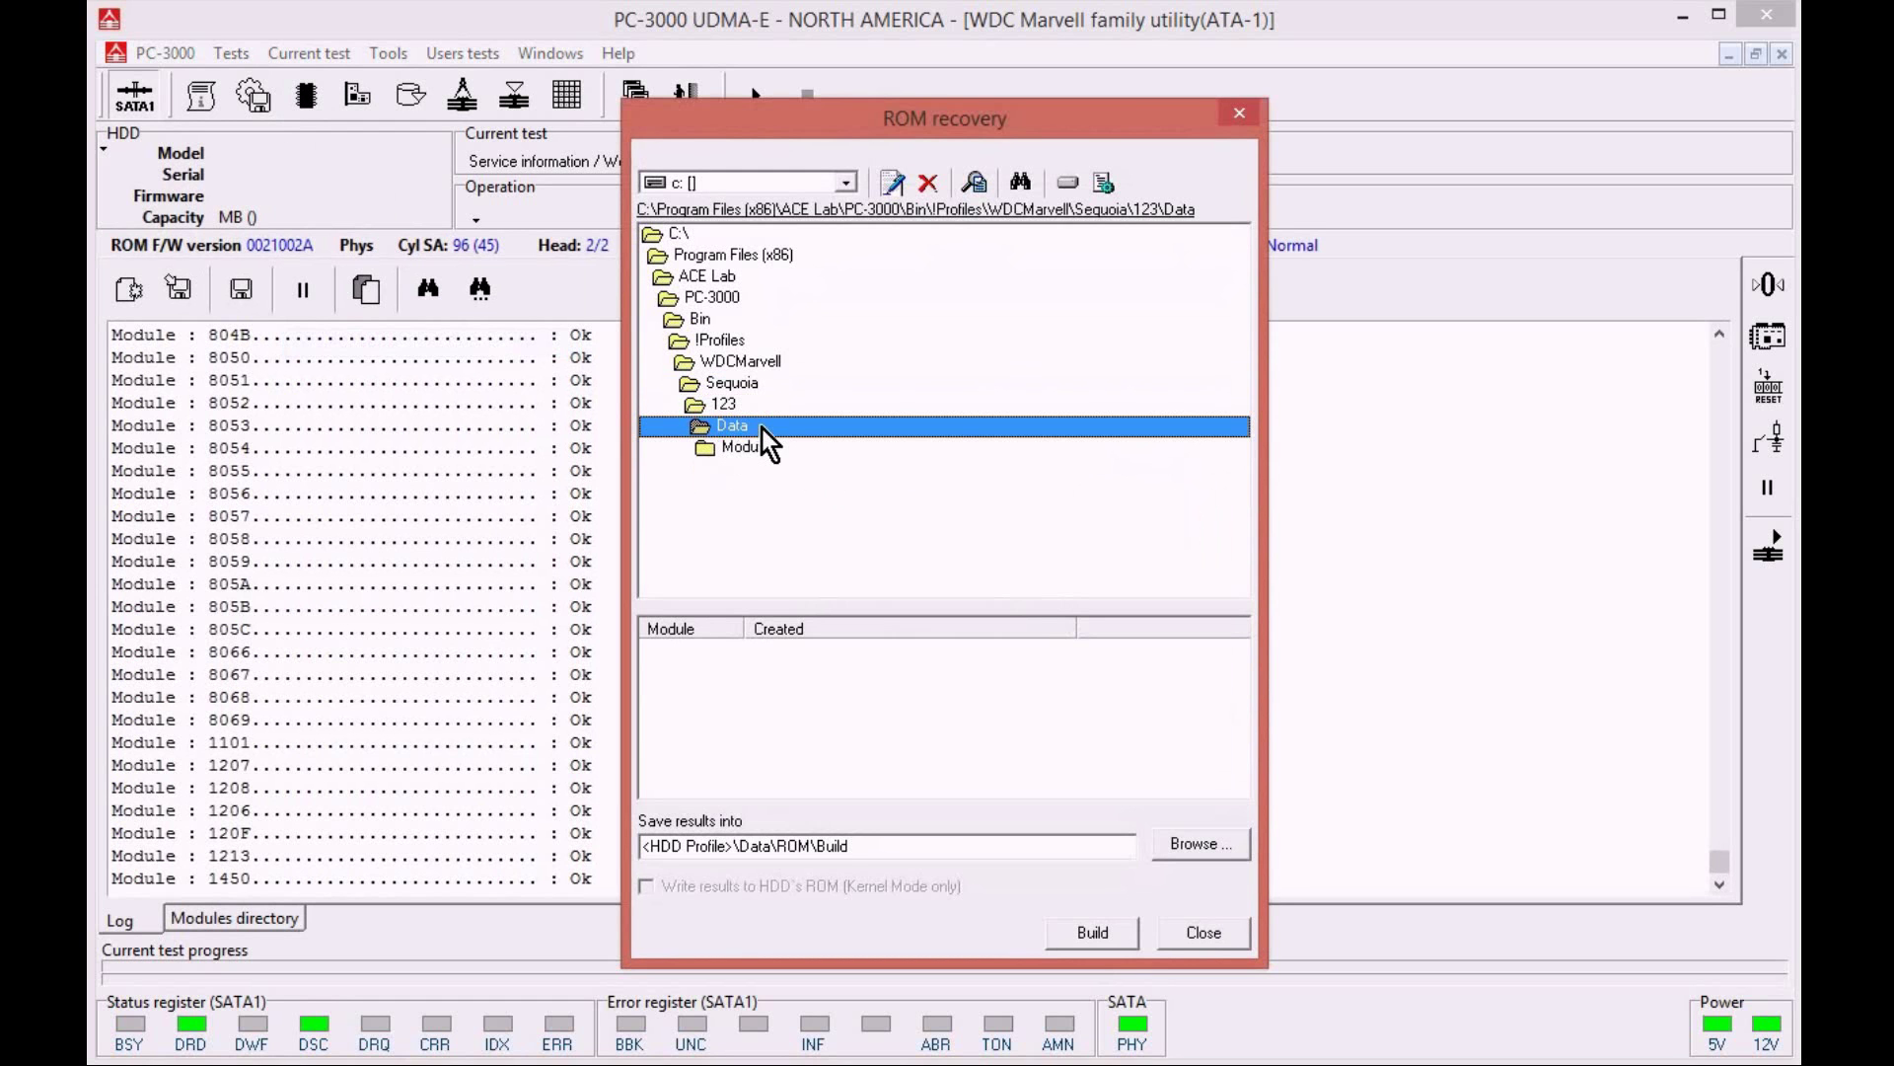
{"action": "double_click", "coordinate": [760, 447]}
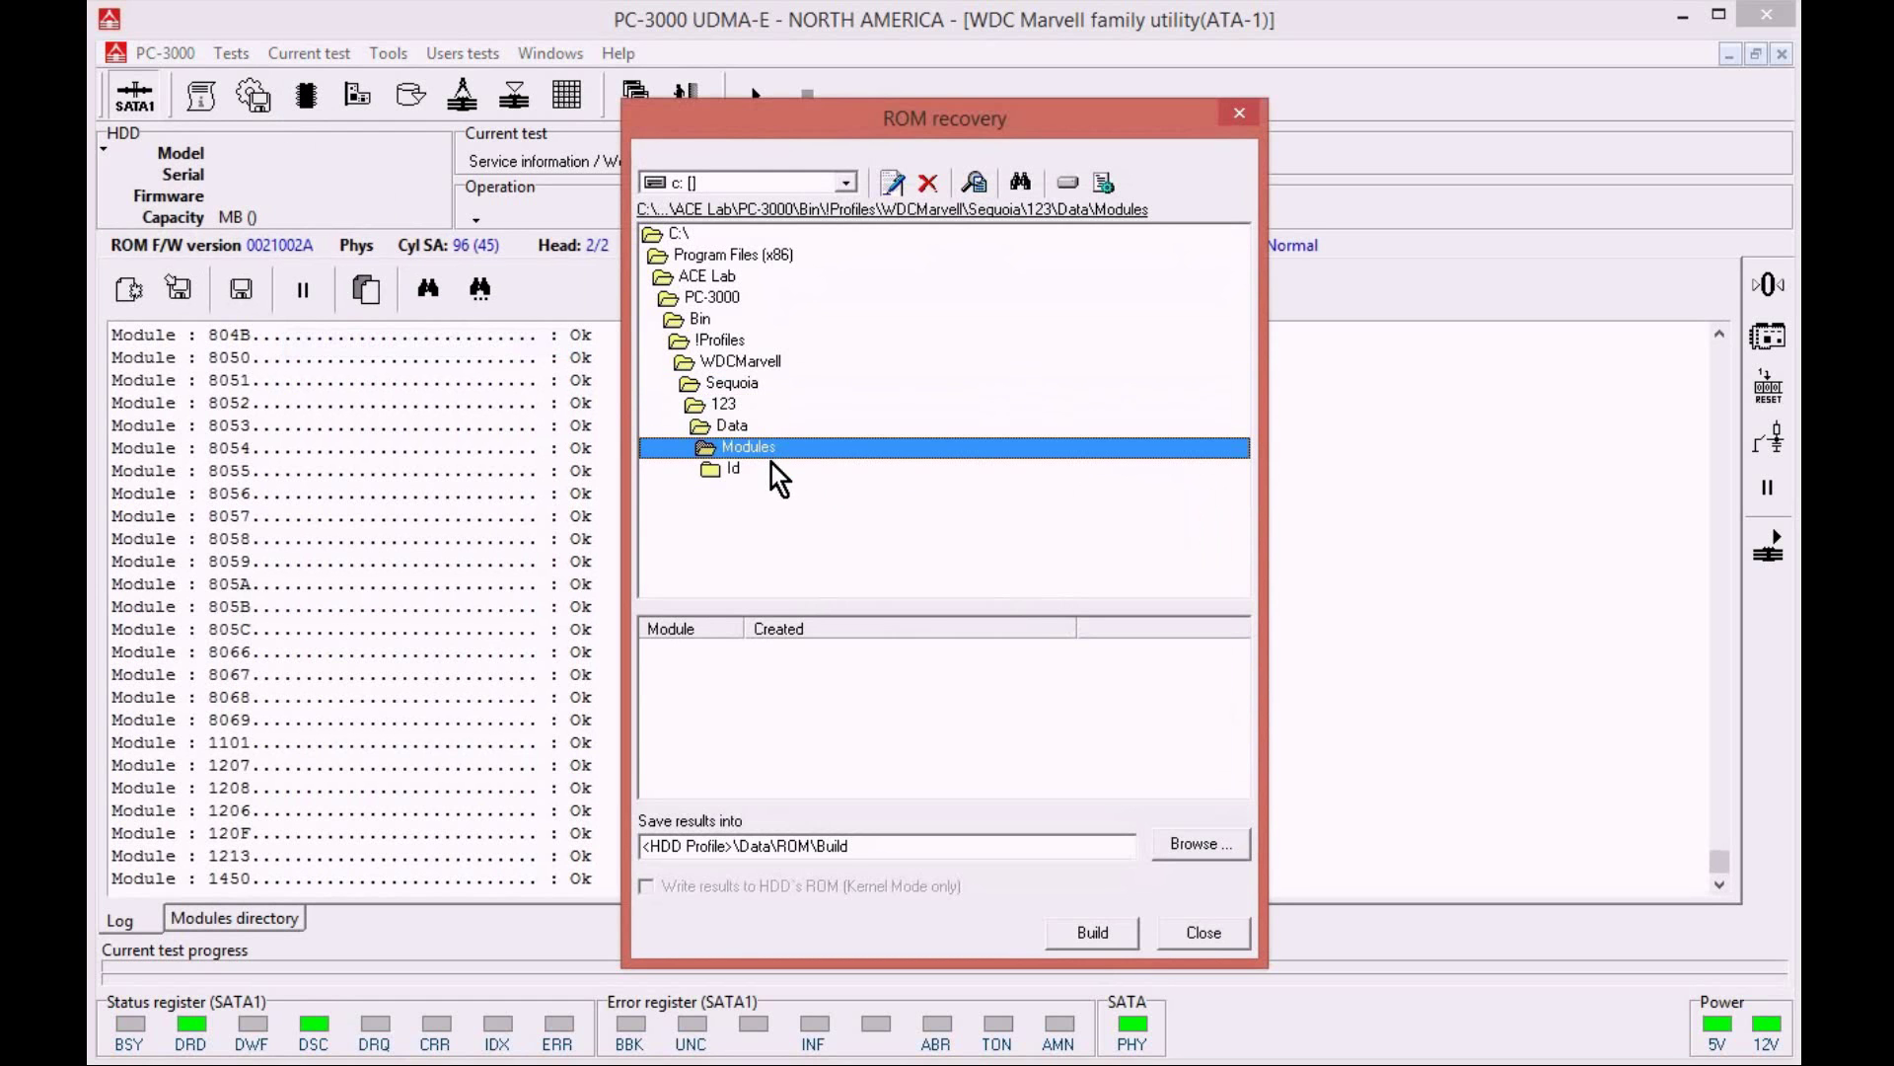
{"action": "double_click", "coordinate": [746, 469]}
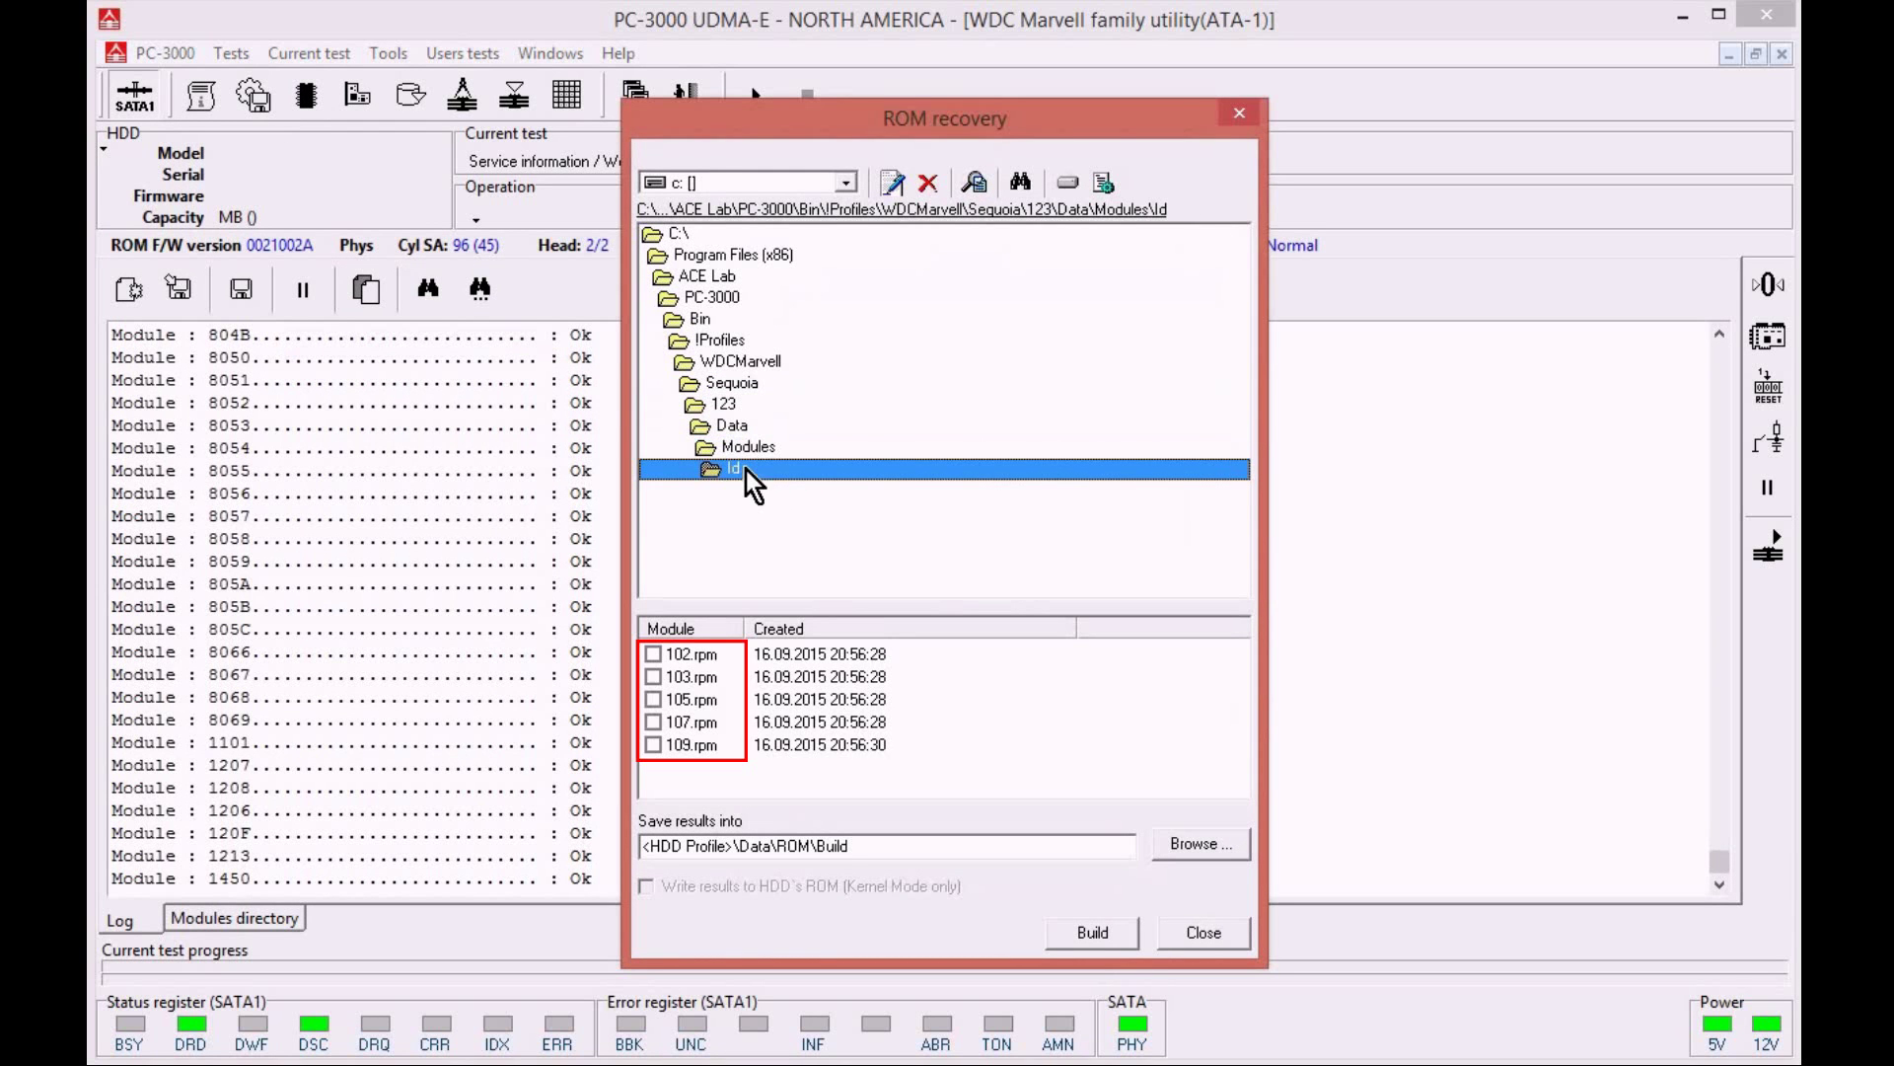
- Build the ROM from modules 102, 103, 105, 107 and 109, saving the results into the profile's Data\ROM\Build folder
{"action": "left_click", "coordinate": [654, 659]}
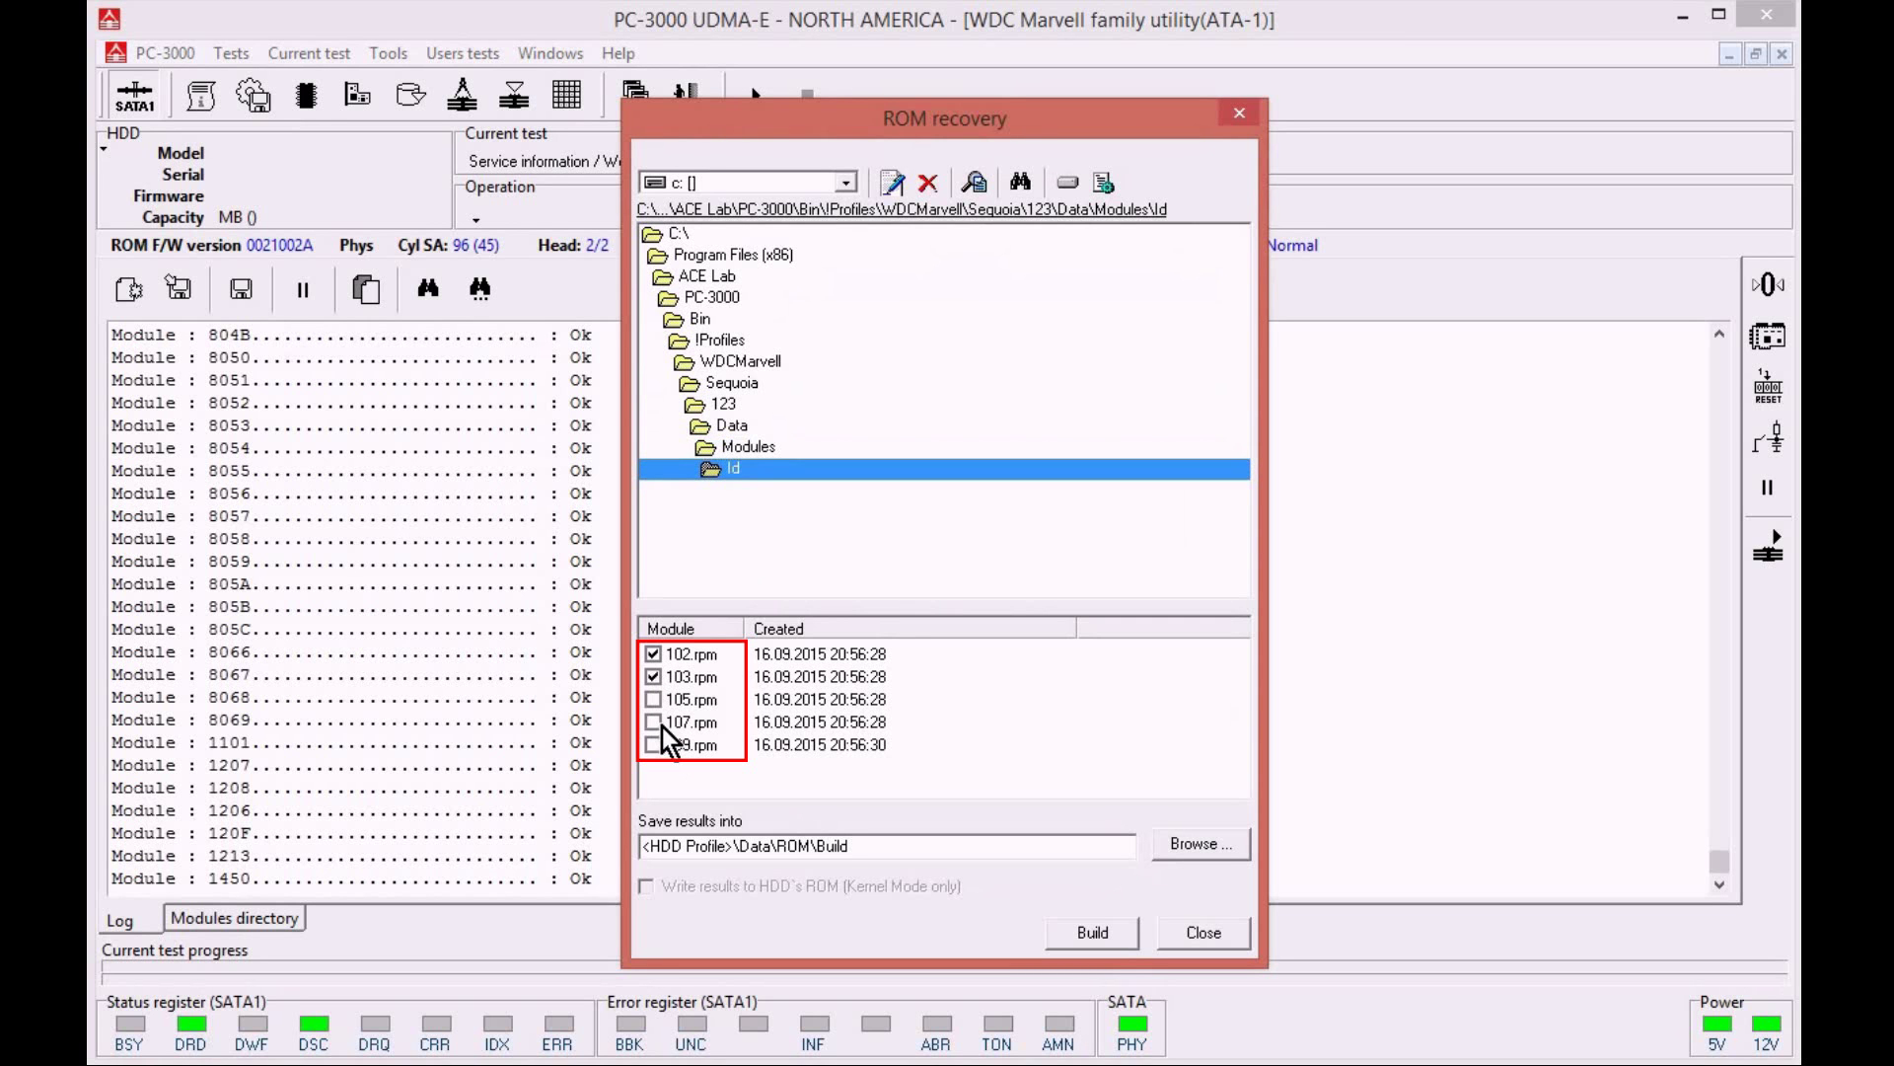
{"action": "left_click", "coordinate": [656, 725]}
{"action": "left_click", "coordinate": [654, 723]}
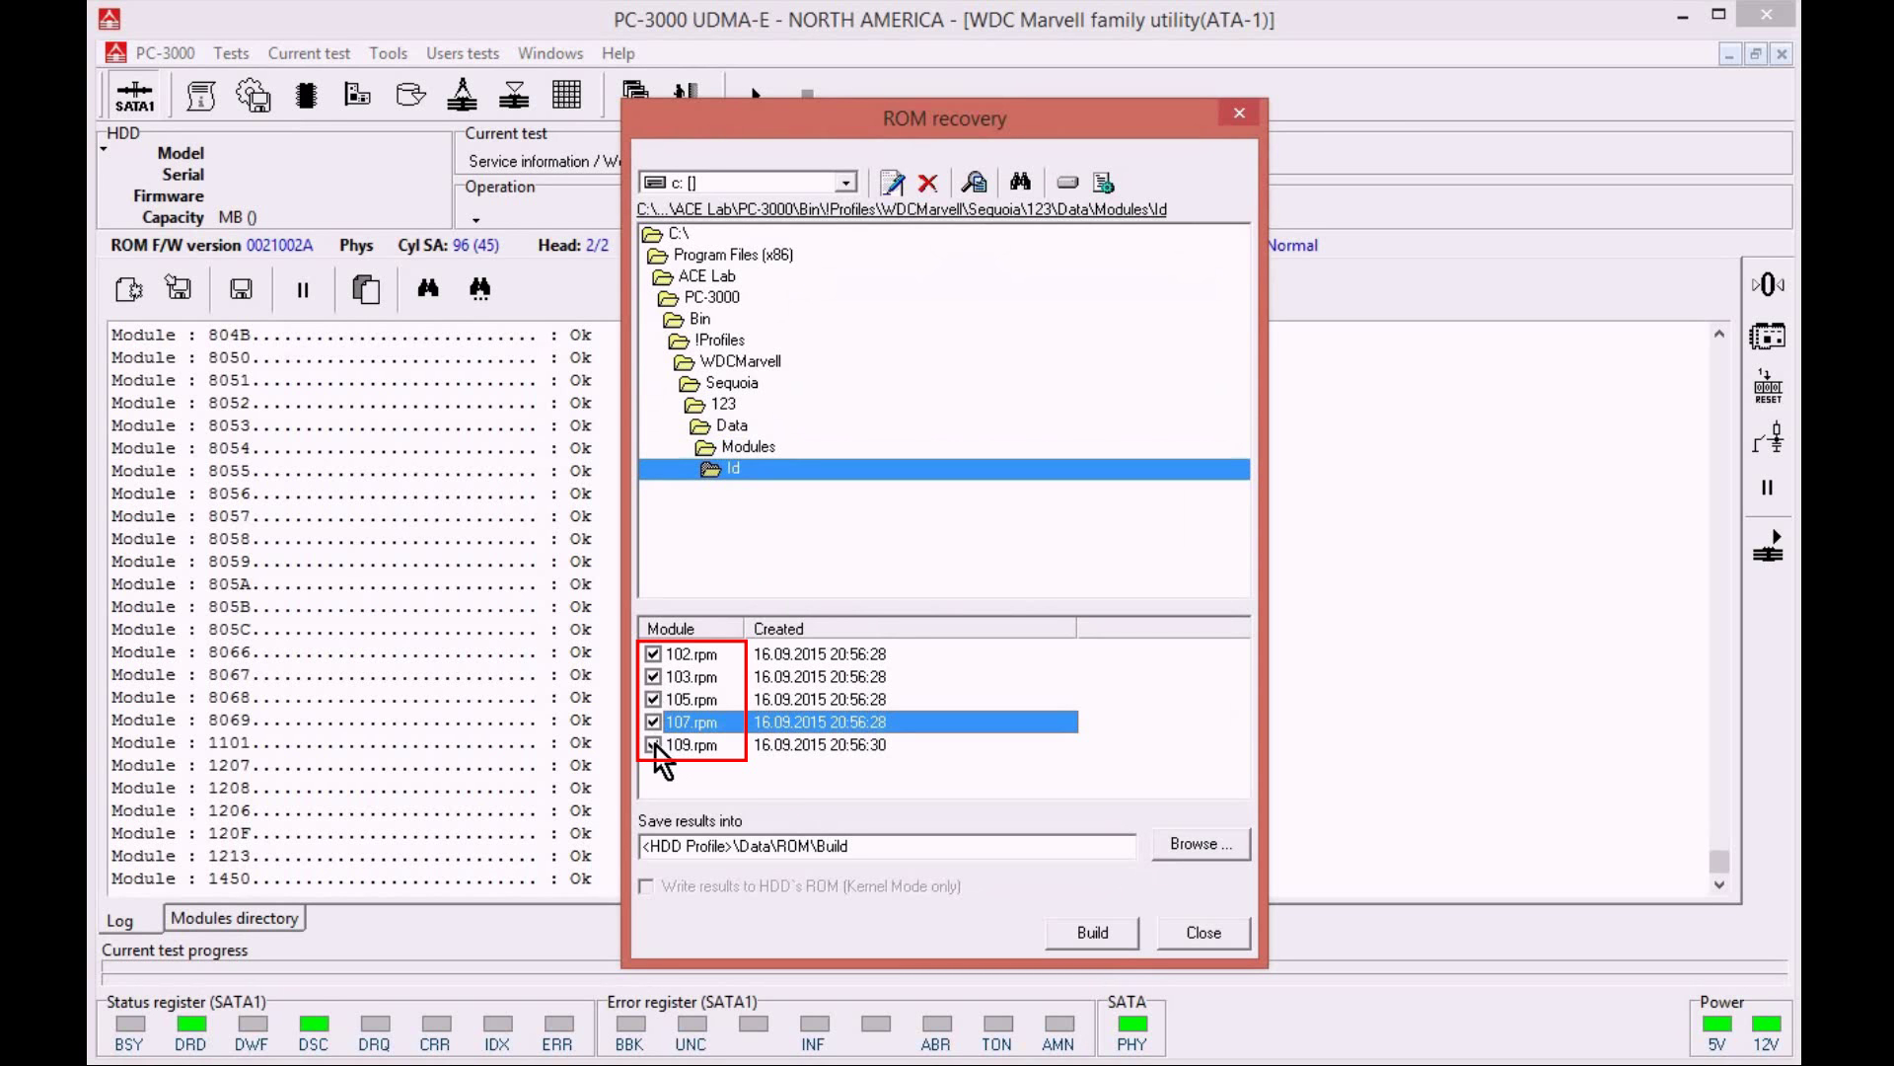
{"action": "left_click", "coordinate": [655, 745]}
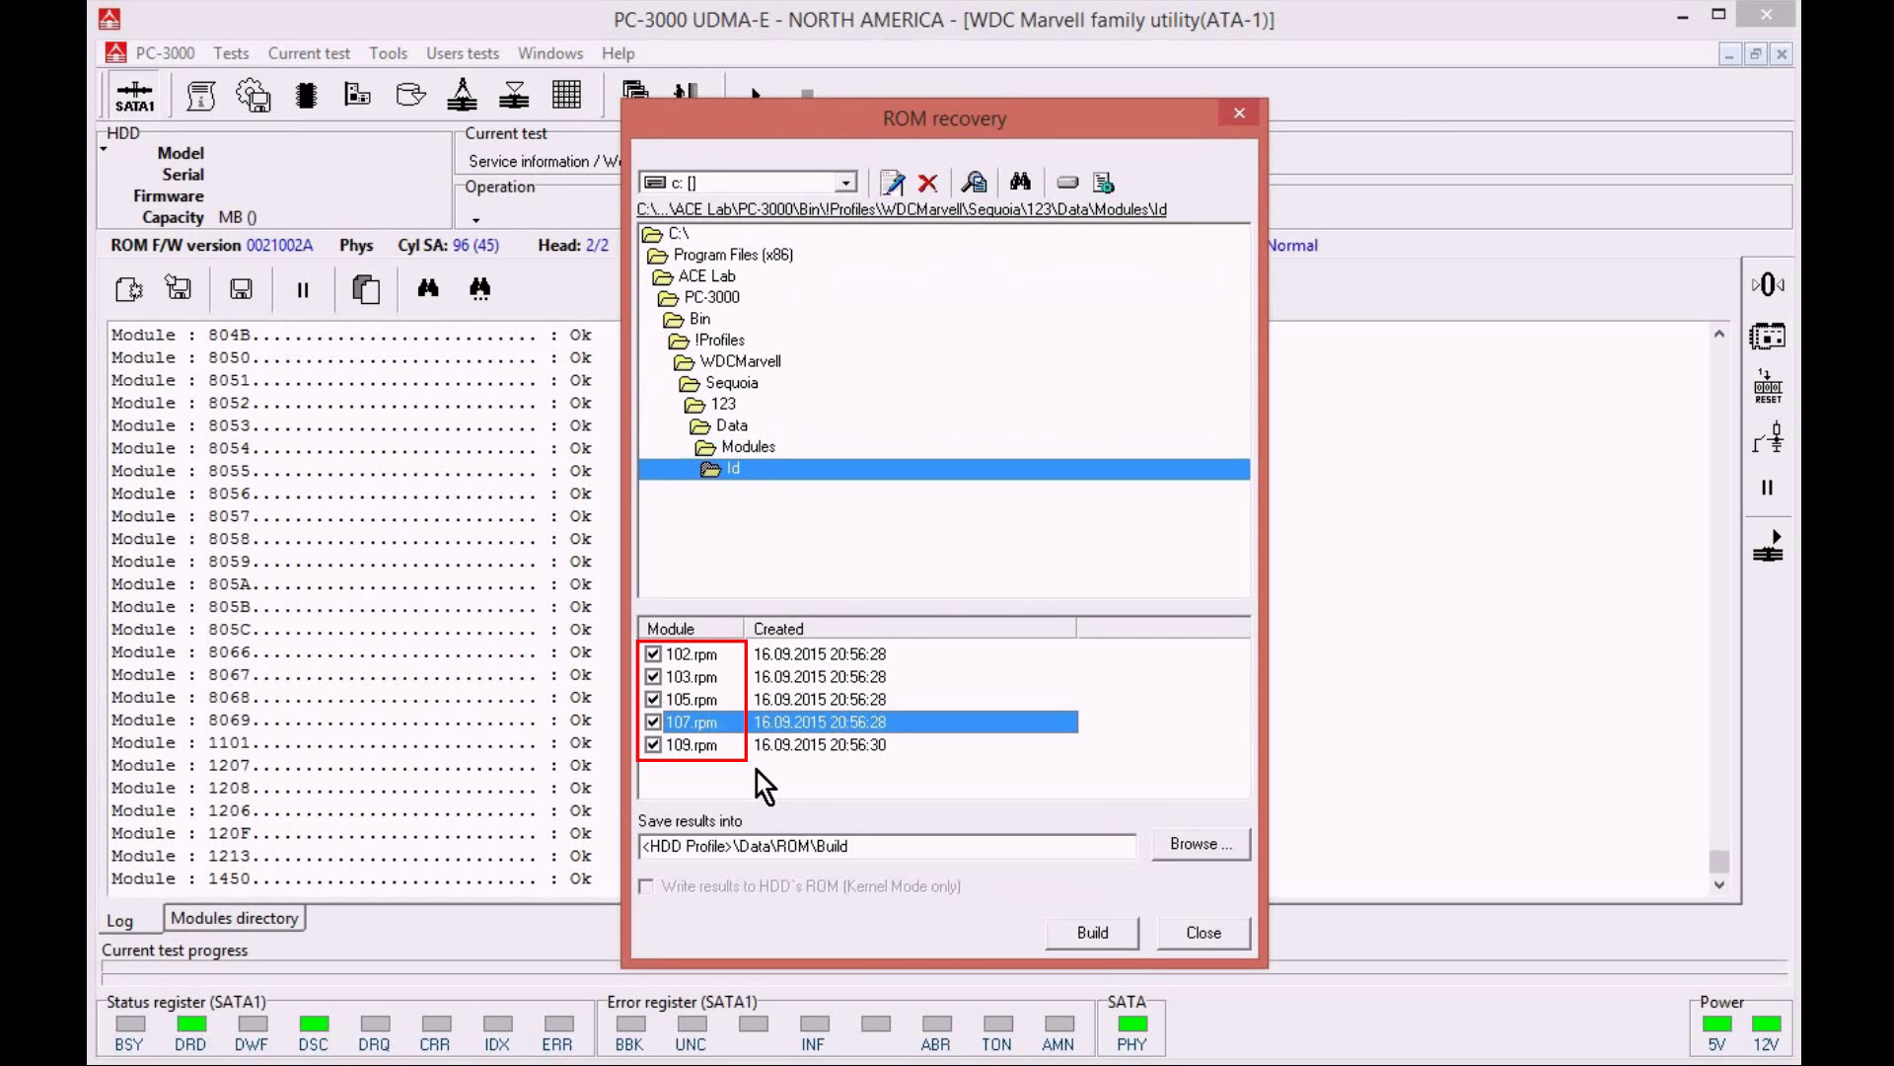
{"action": "left_click", "coordinate": [1111, 933]}
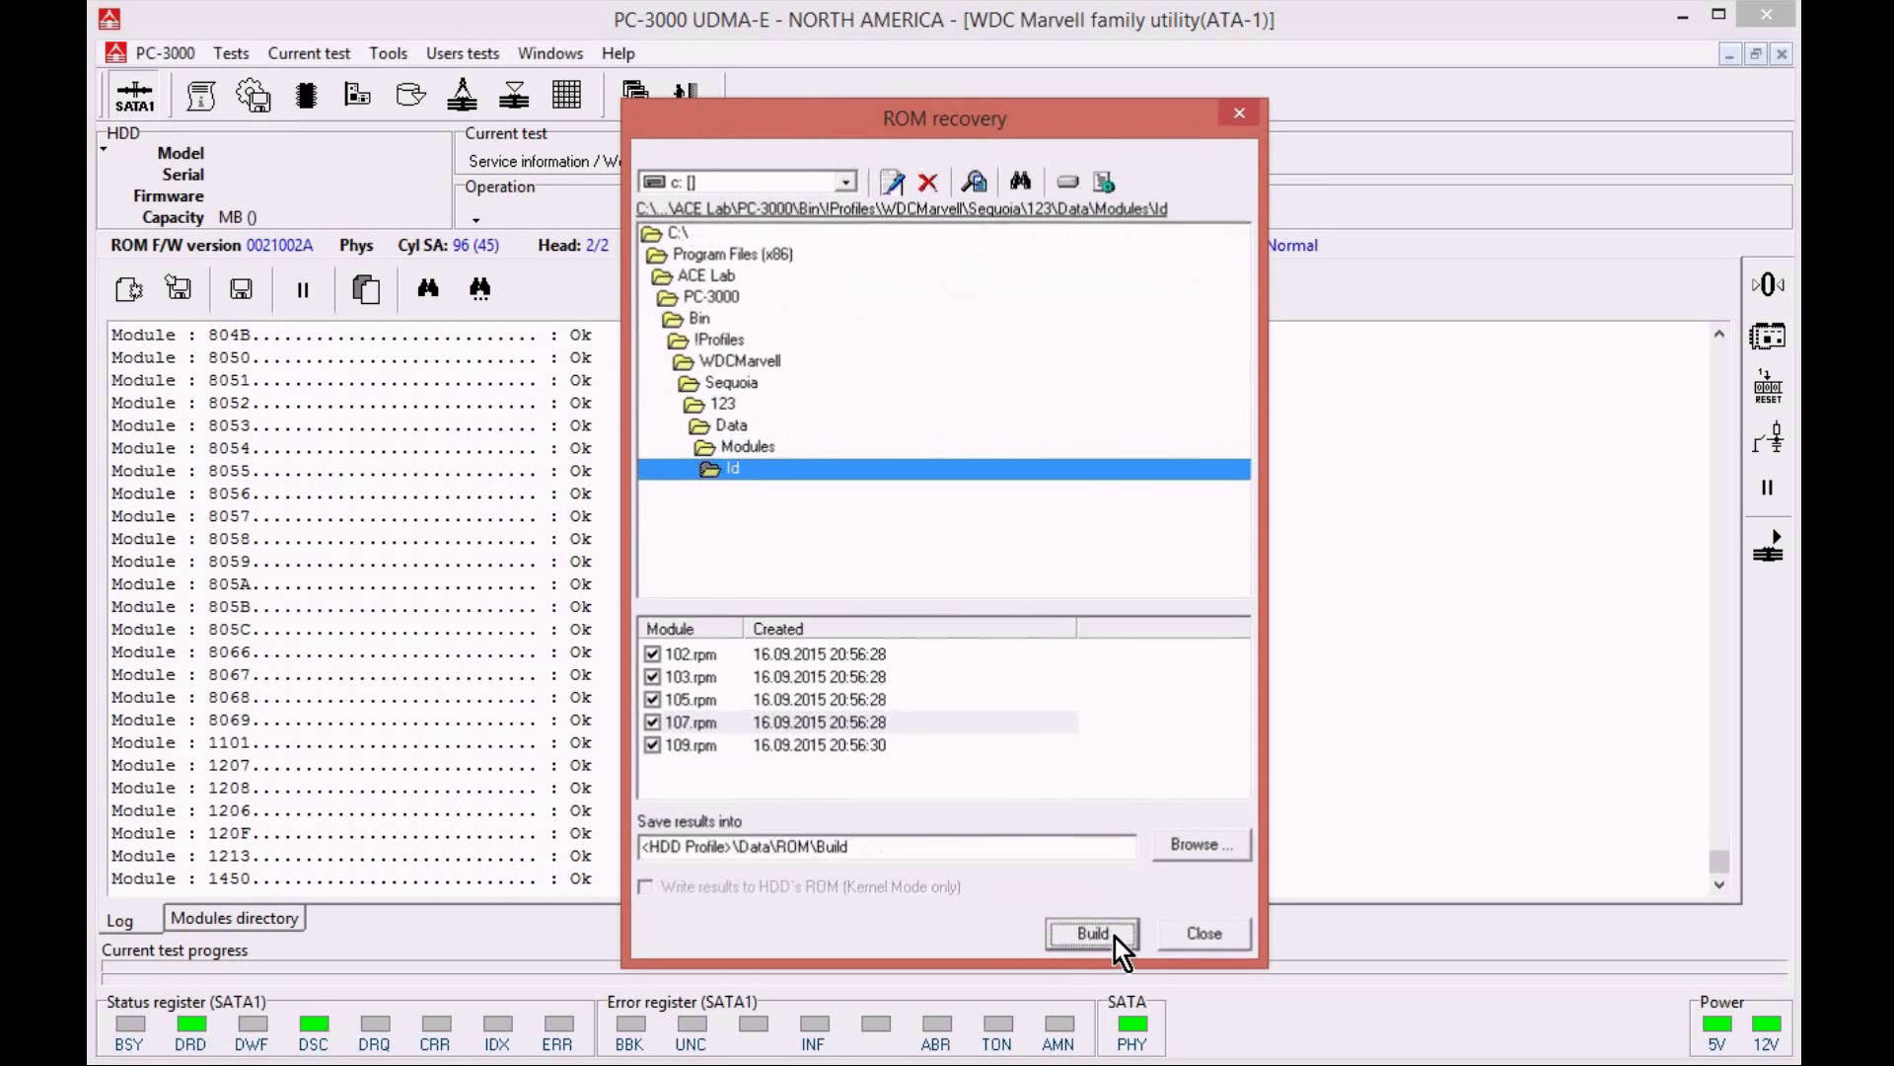
{"action": "left_click", "coordinate": [944, 668]}
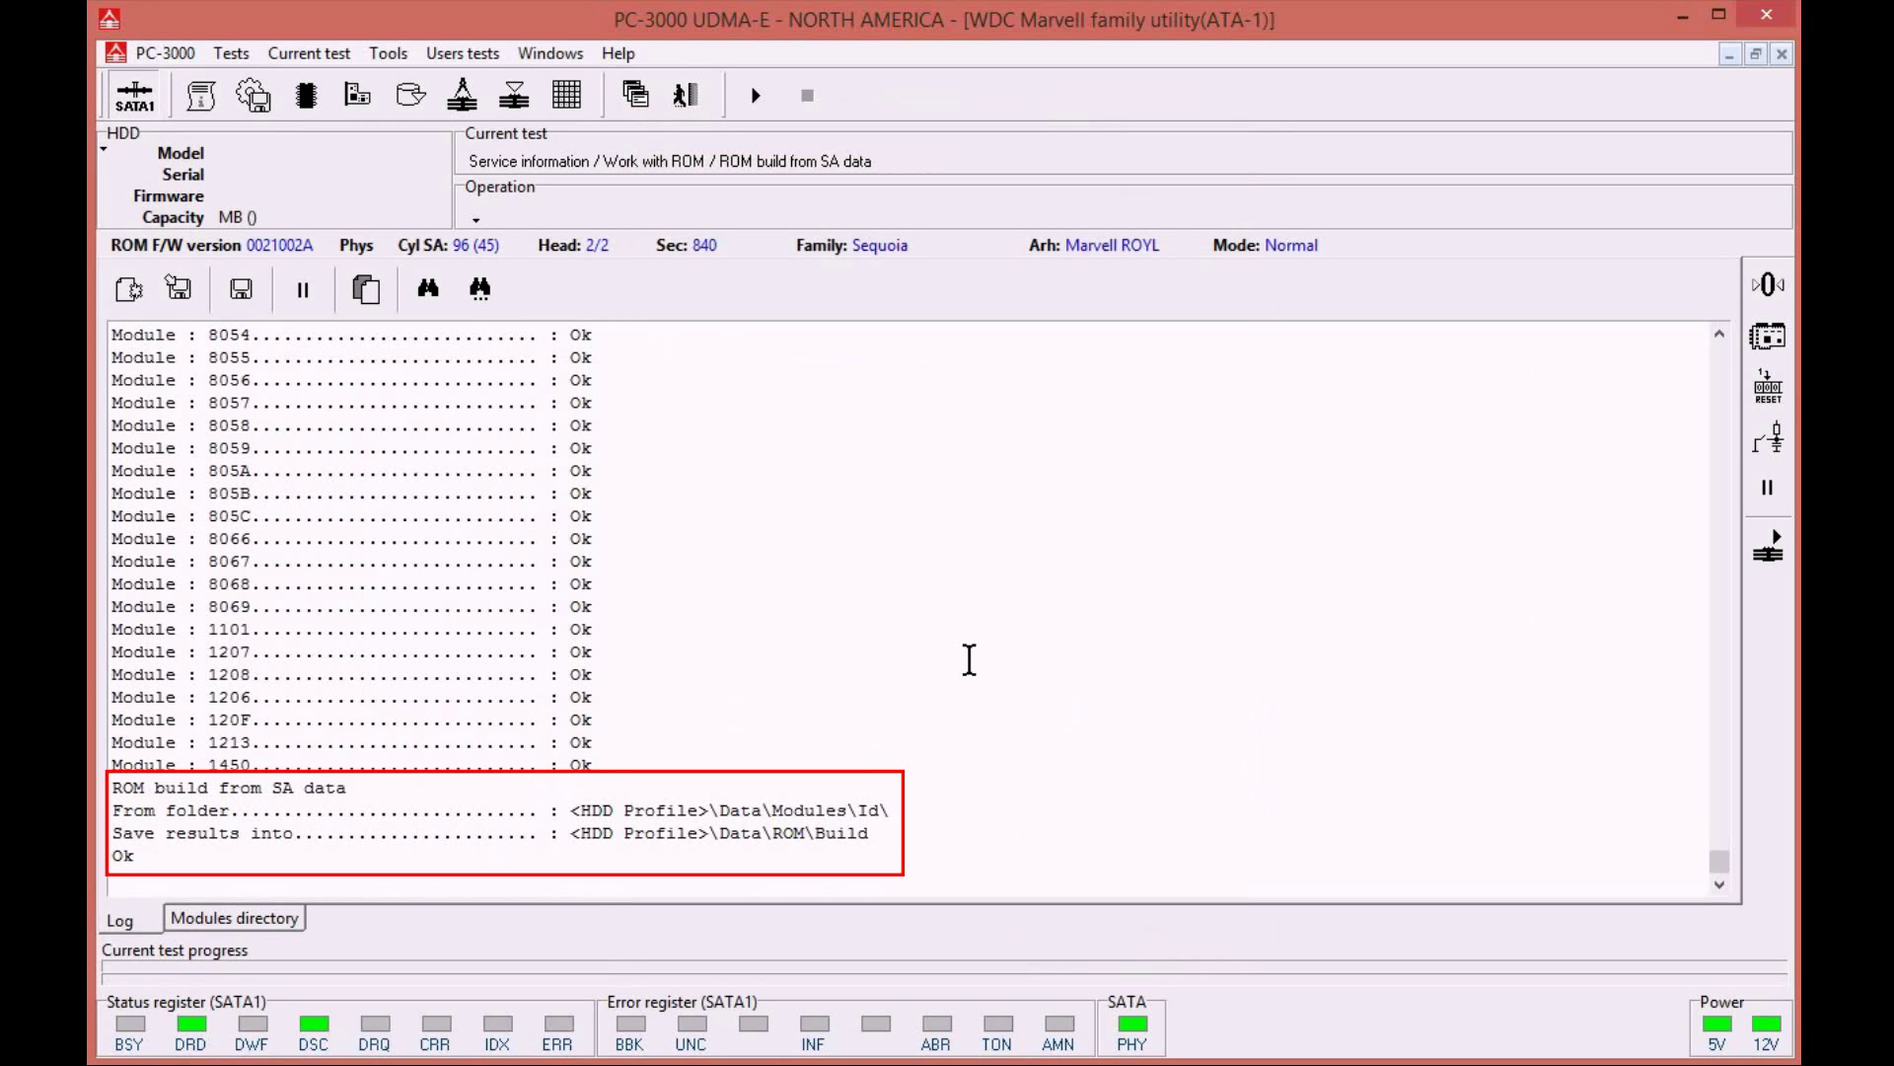
- Write the drive's ROM from the HDD profile file 123\Data\ROM\Build\ROM_109.BIN, declining the HDD resource backup
{"action": "left_click", "coordinate": [304, 109]}
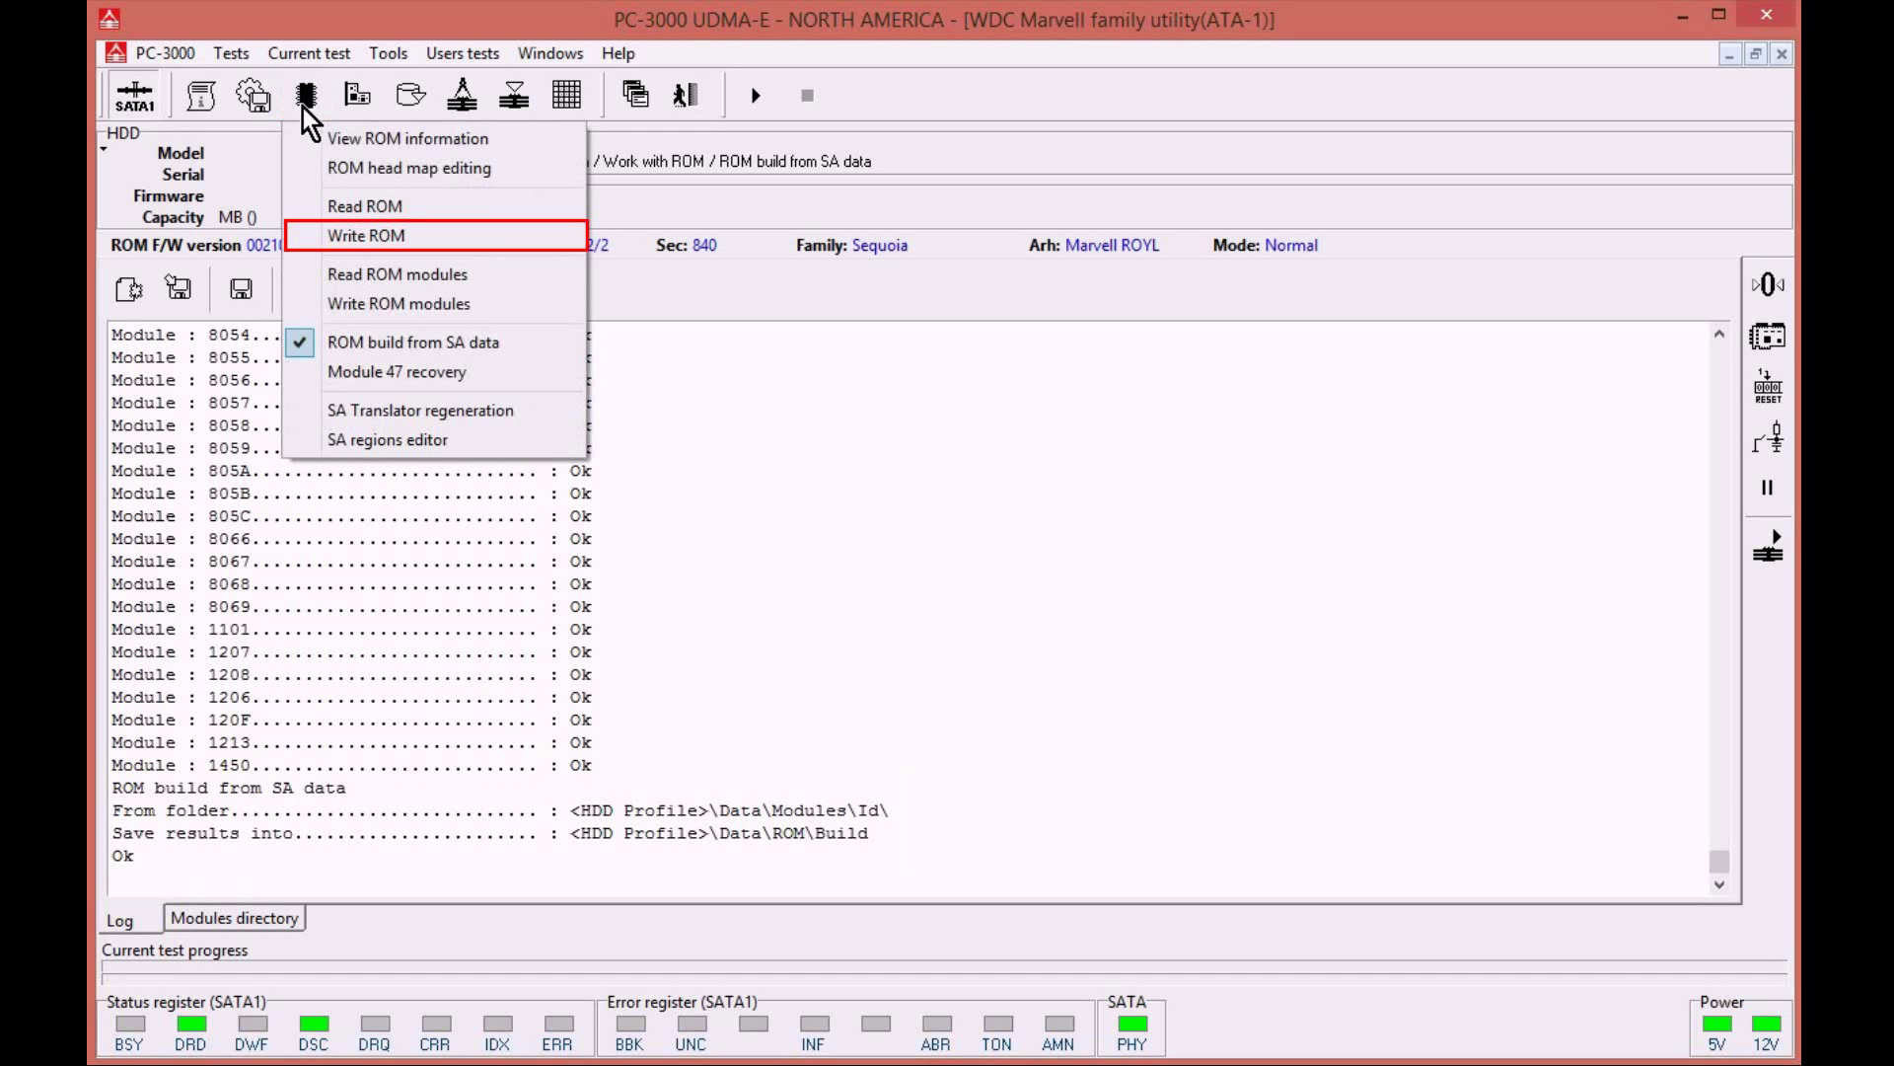
{"action": "left_click", "coordinate": [360, 241]}
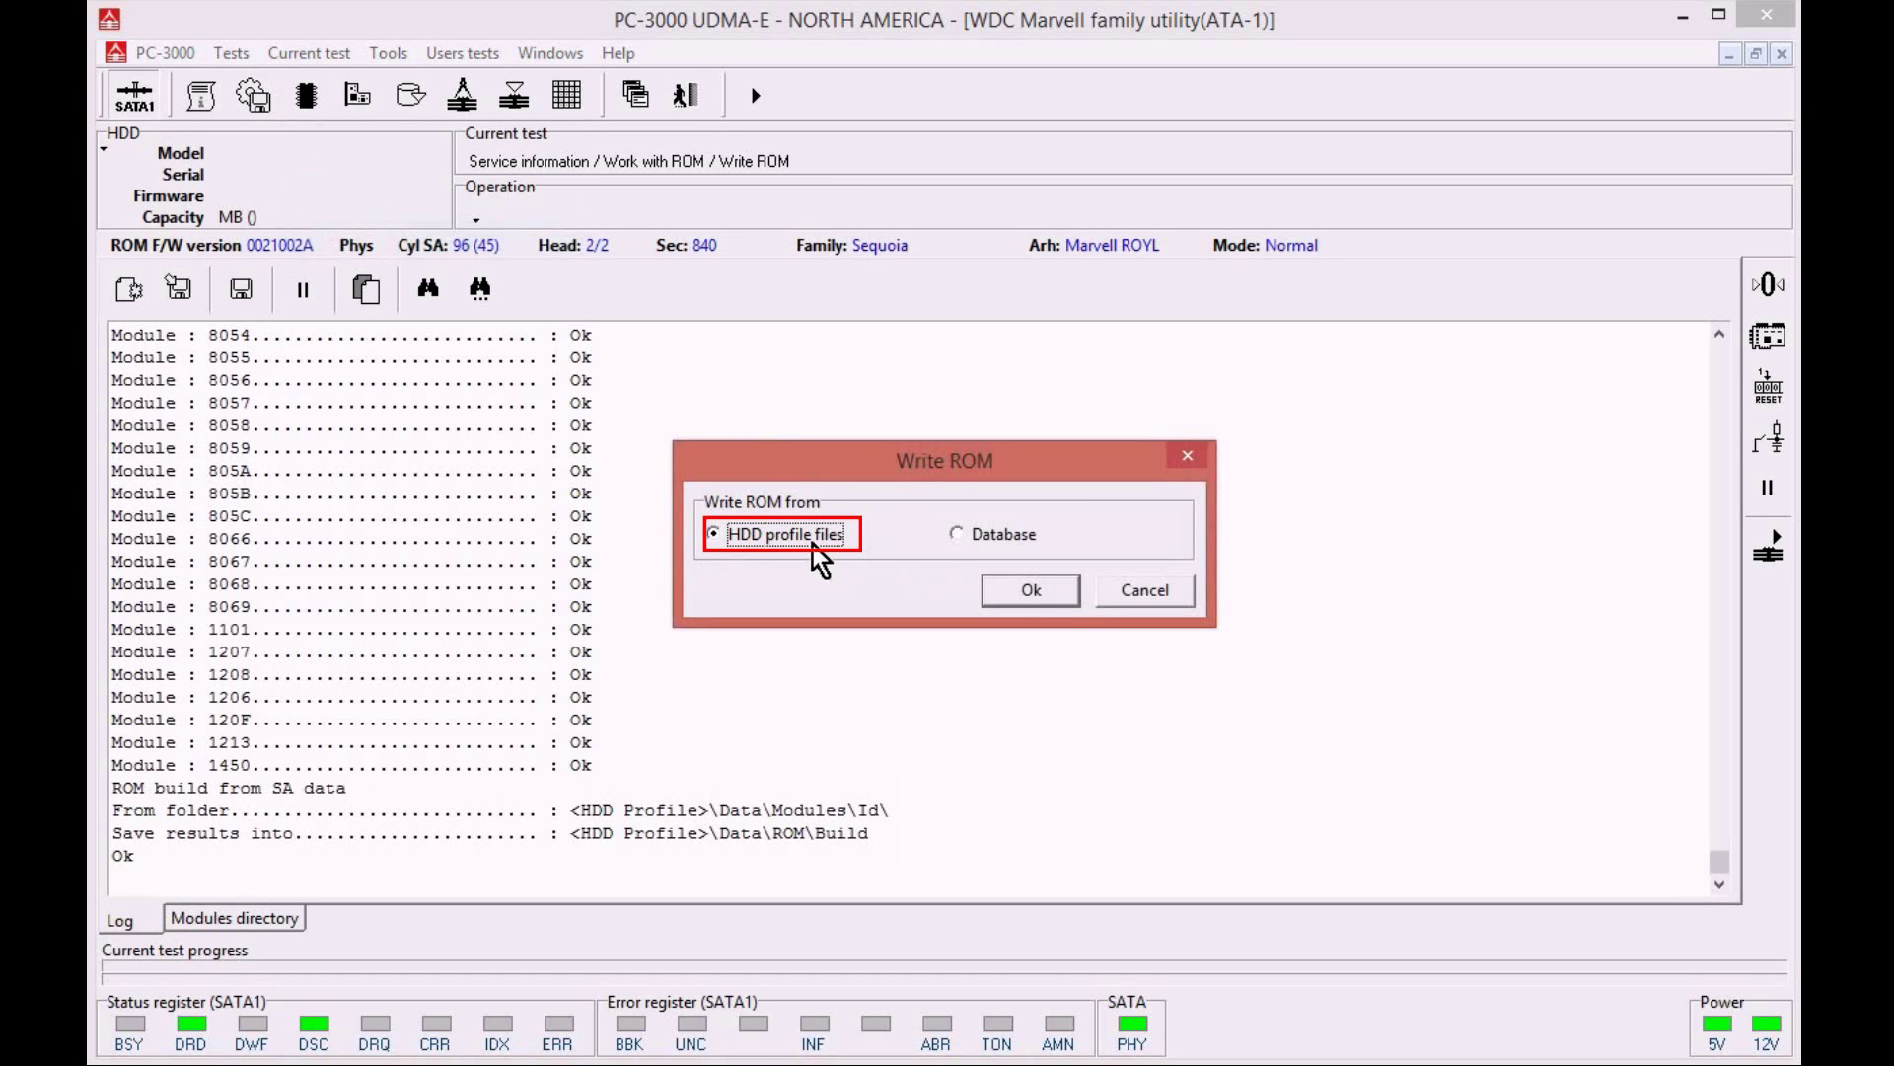
{"action": "left_click", "coordinate": [1026, 592]}
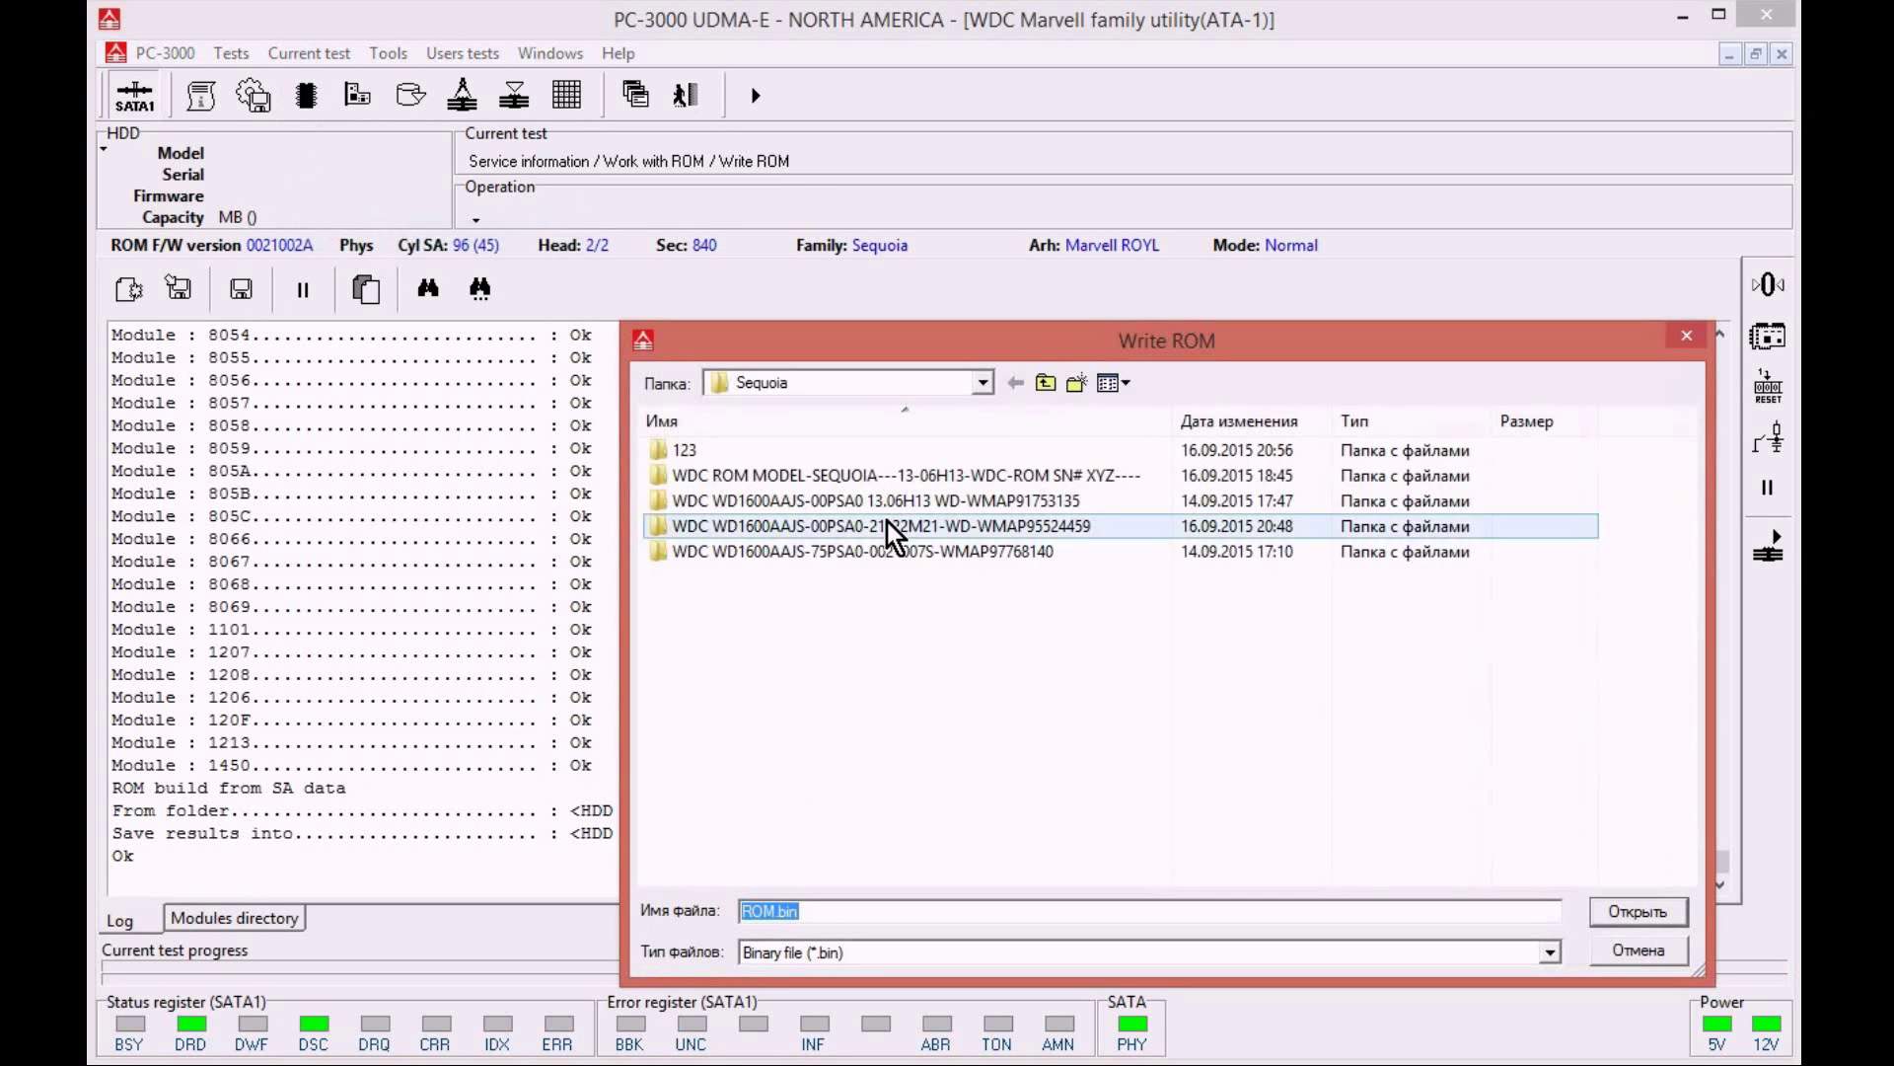
{"action": "double_click", "coordinate": [690, 454]}
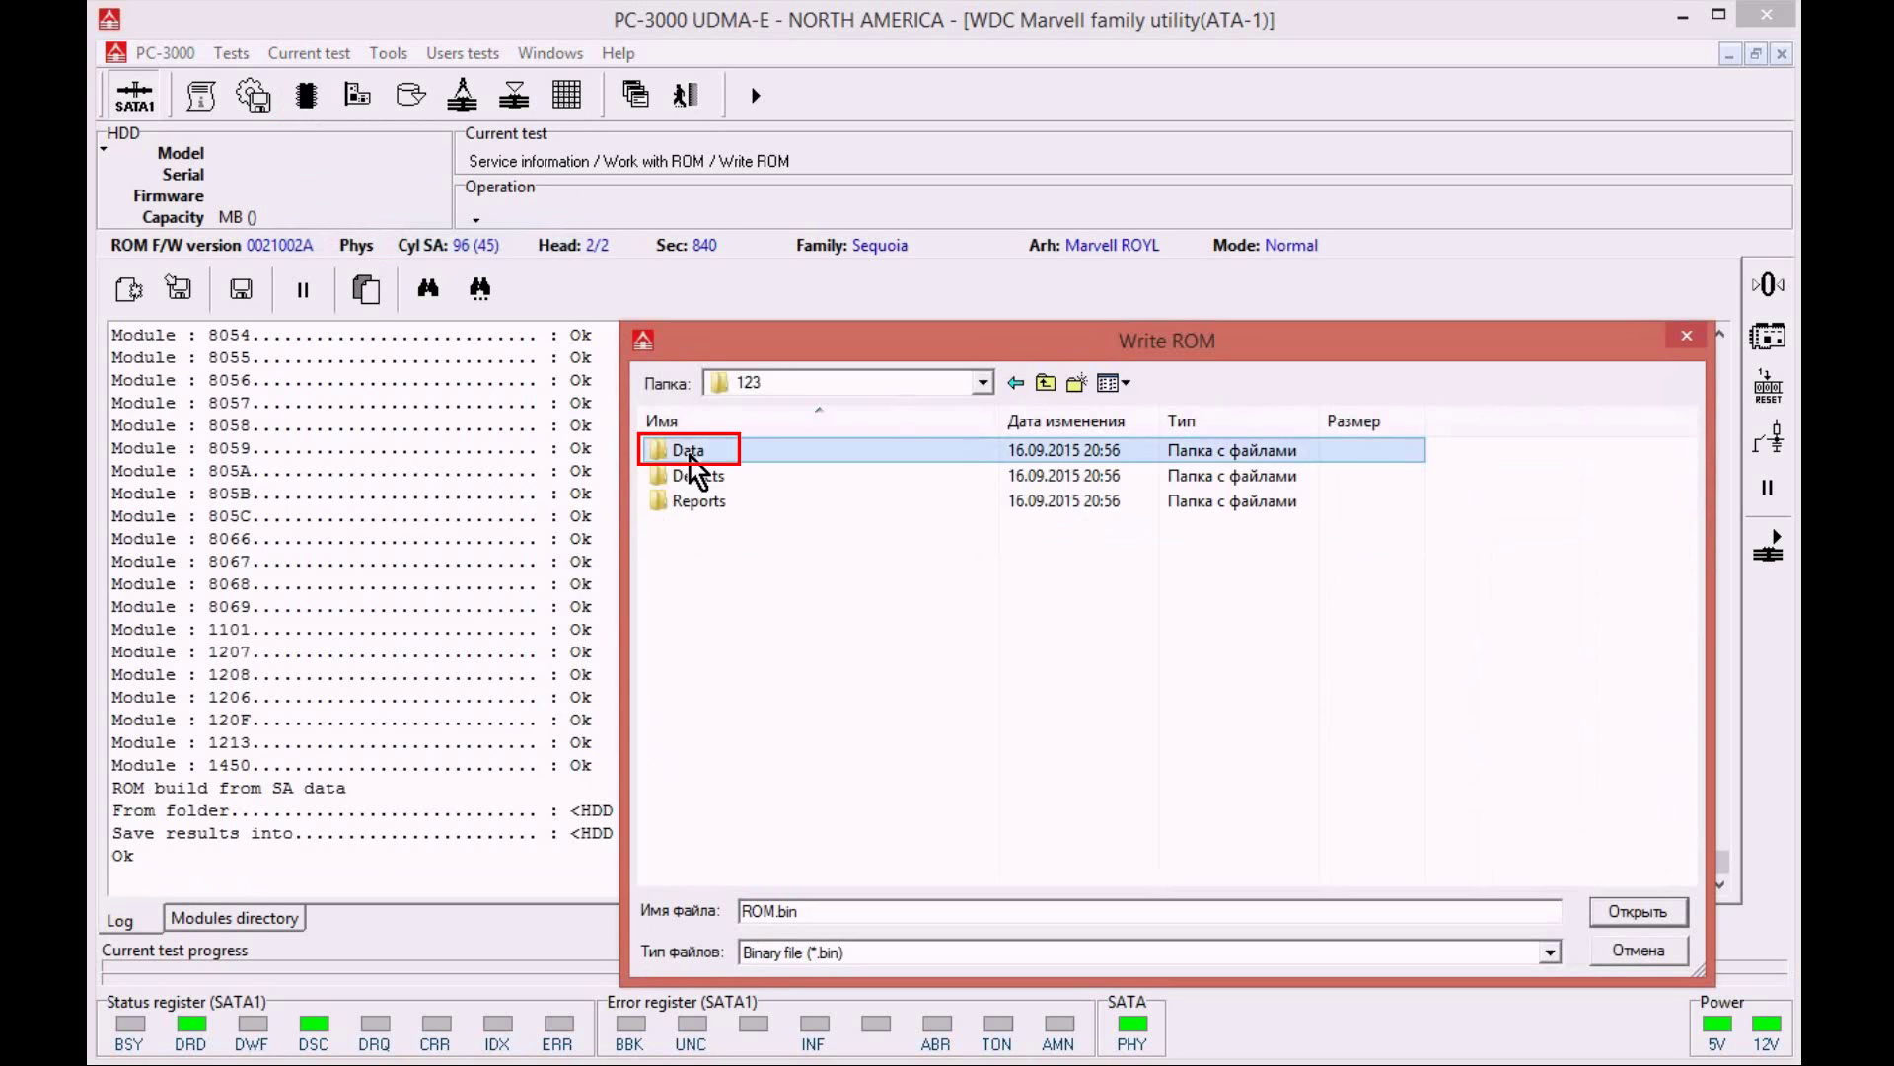
{"action": "double_click", "coordinate": [690, 456]}
{"action": "left_click", "coordinate": [691, 476]}
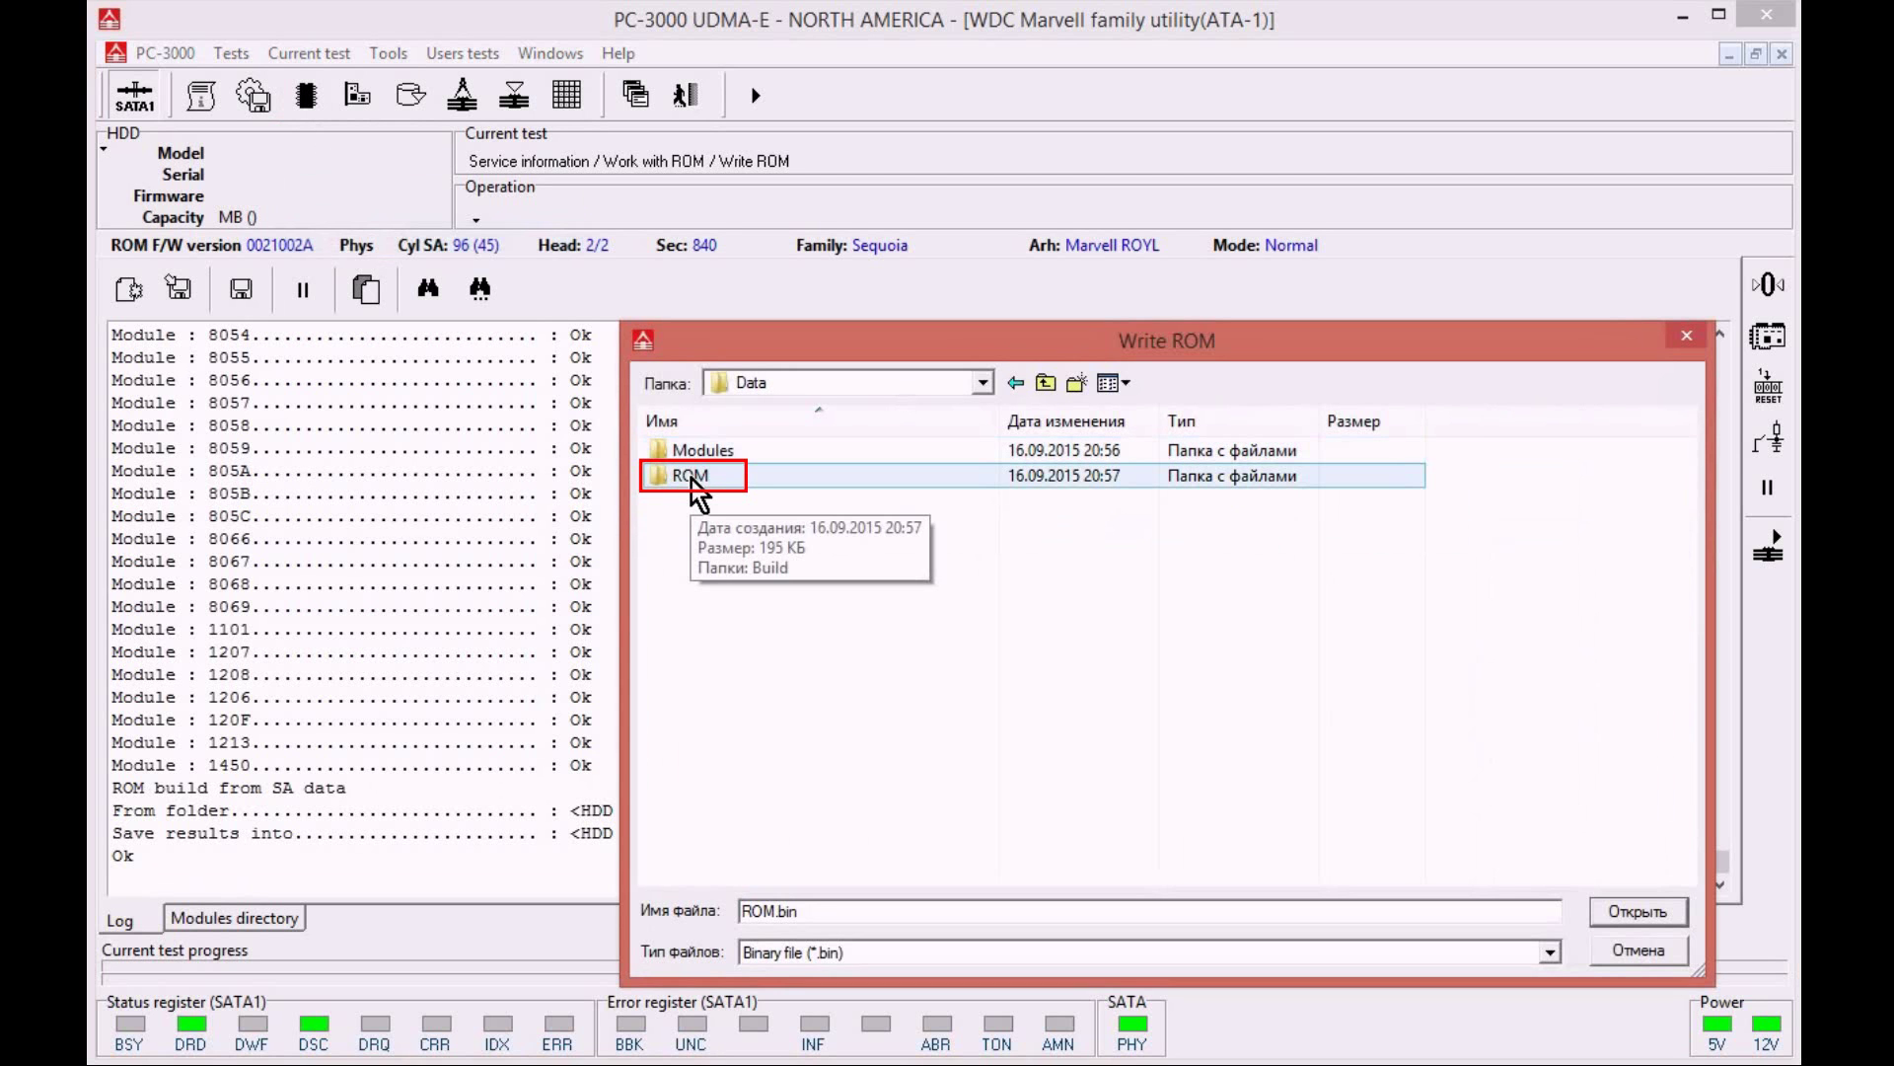
{"action": "double_click", "coordinate": [691, 480]}
{"action": "double_click", "coordinate": [691, 455]}
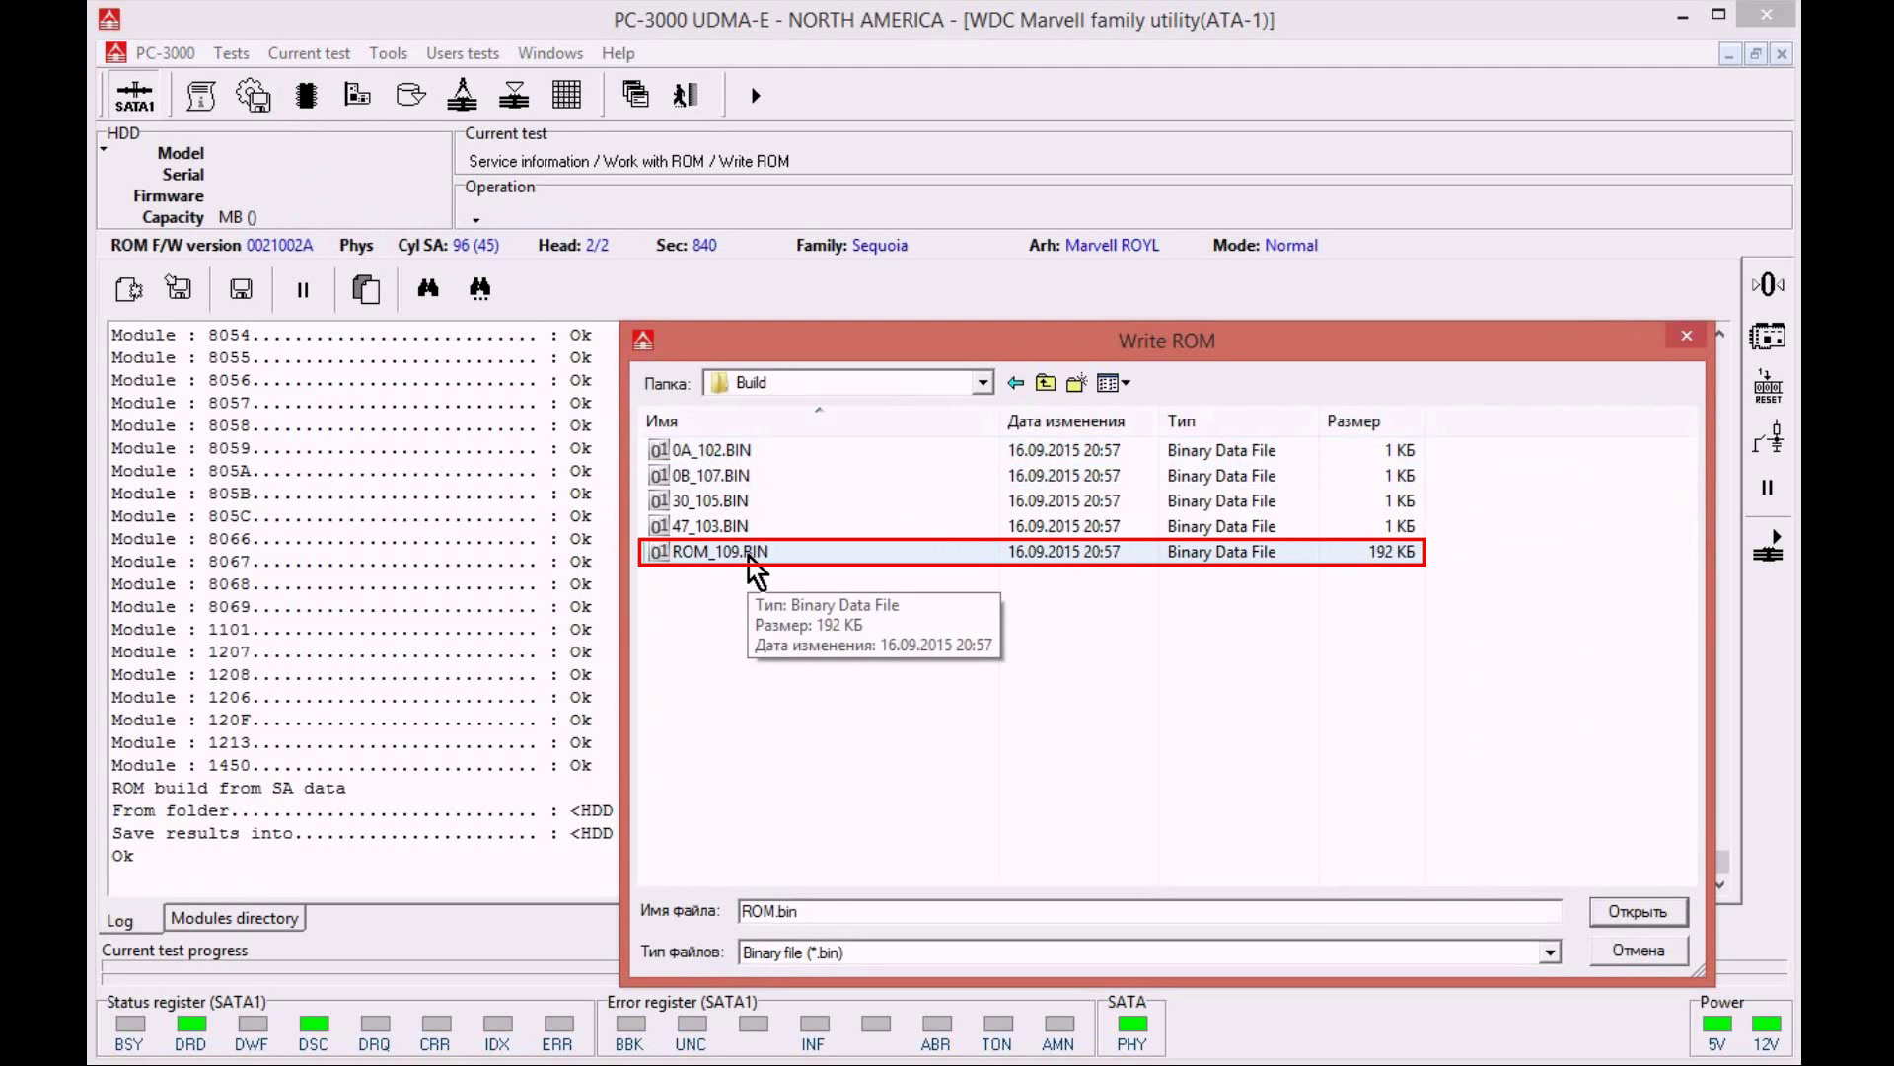
{"action": "double_click", "coordinate": [750, 552]}
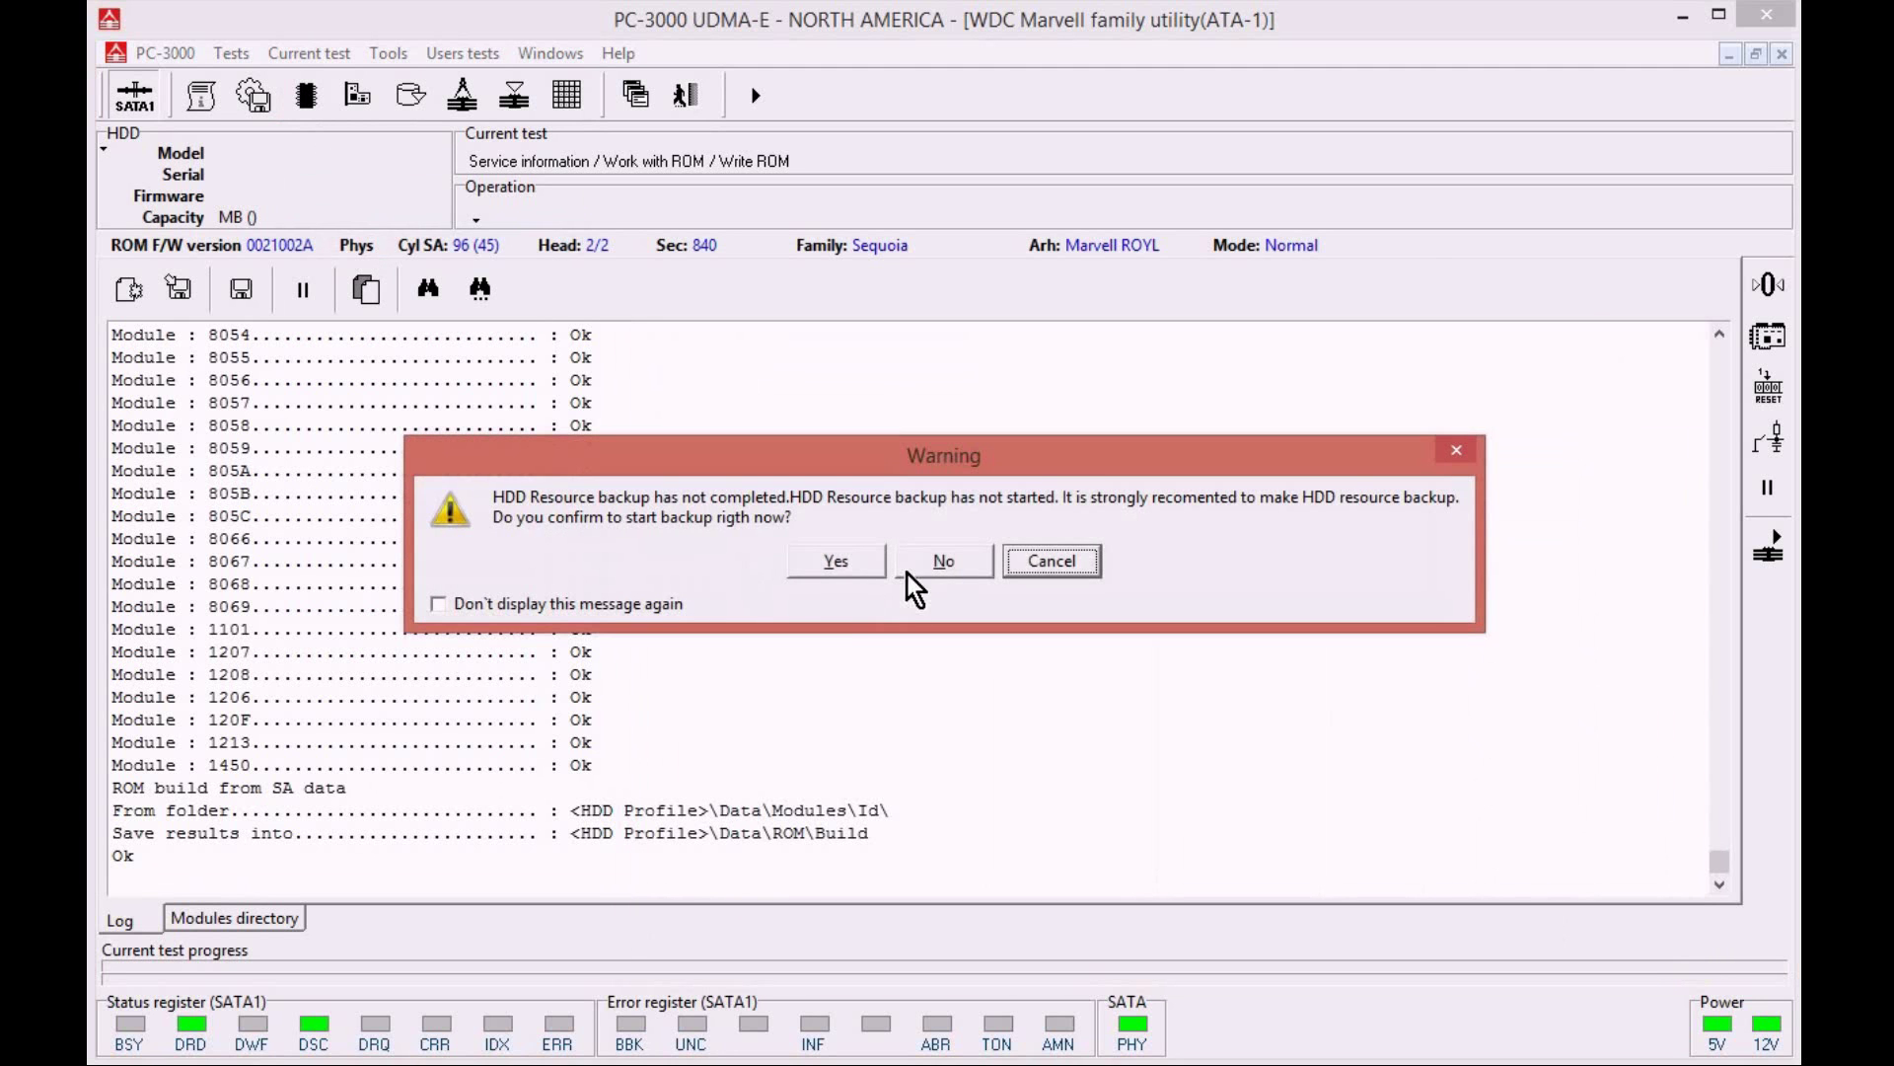
{"action": "left_click", "coordinate": [932, 567]}
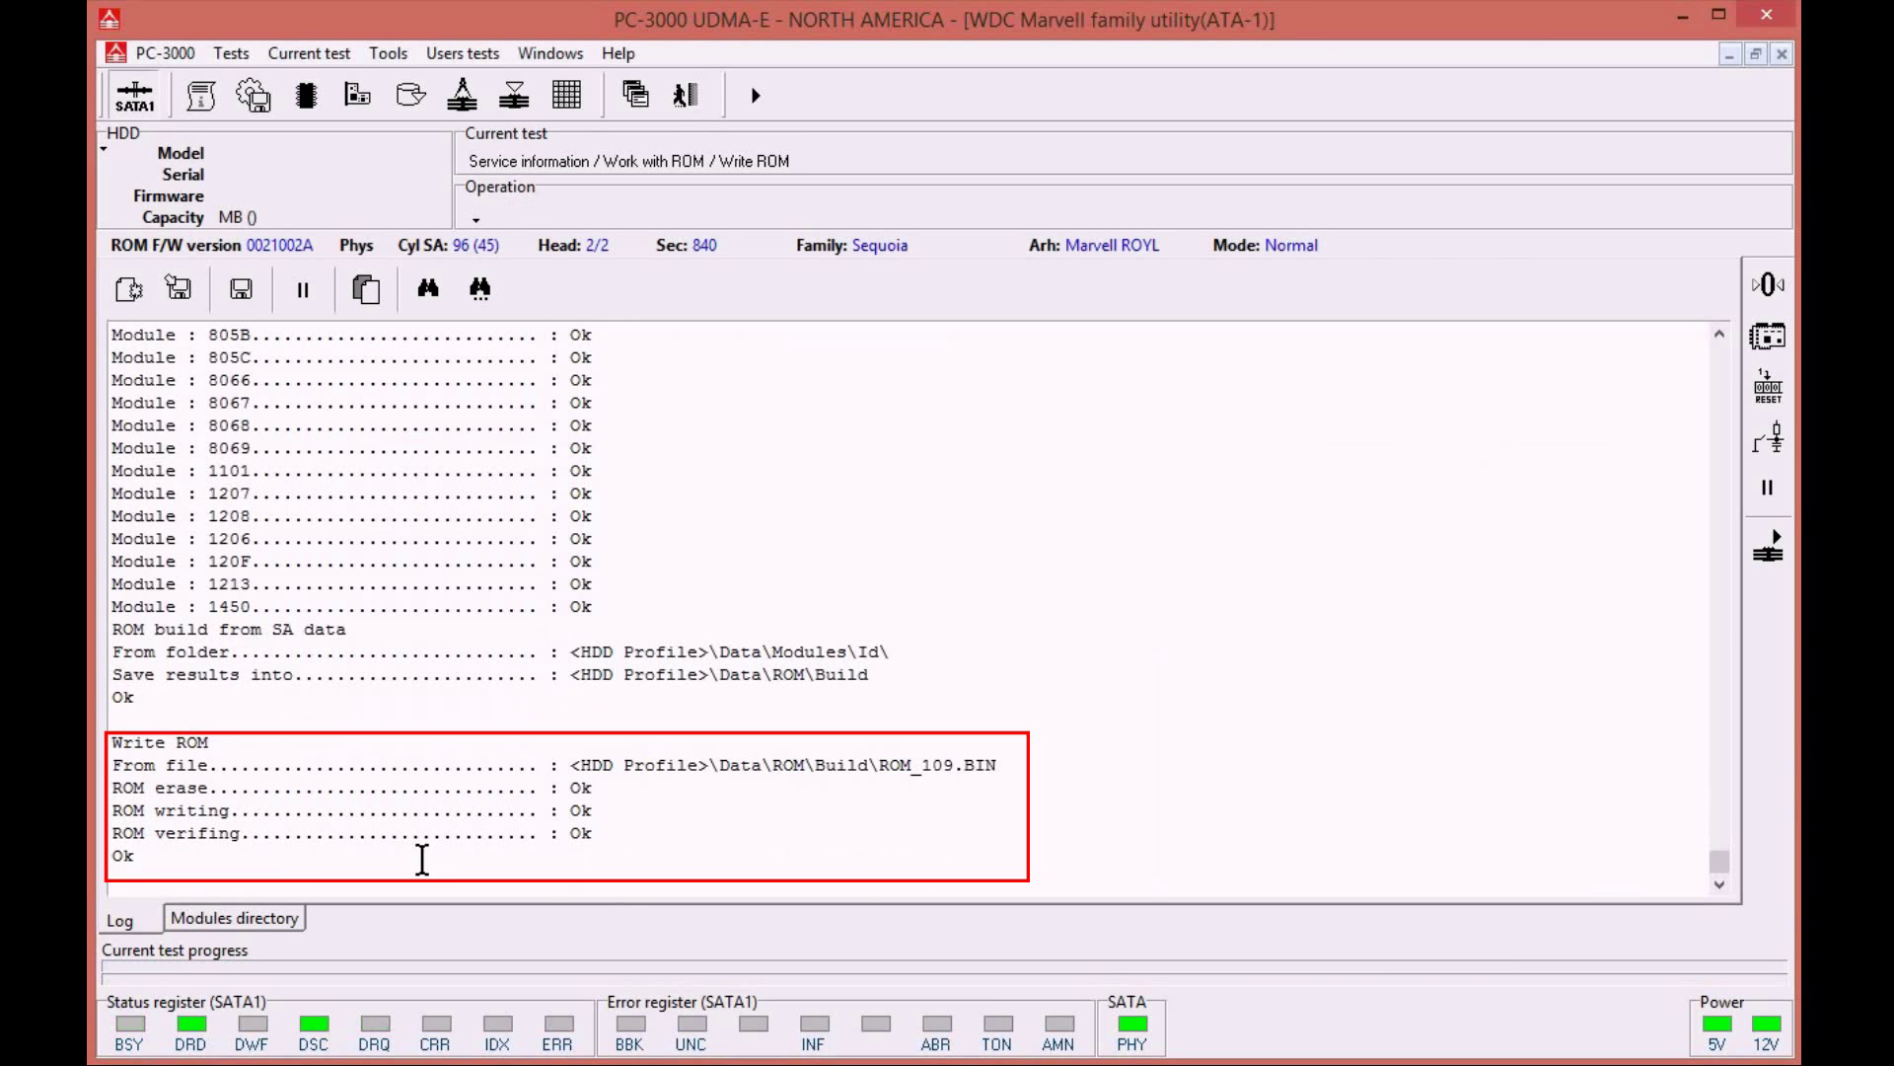
- Power the drive off and back on to restart it with the newly written ROM
{"action": "right_click", "coordinate": [275, 310]}
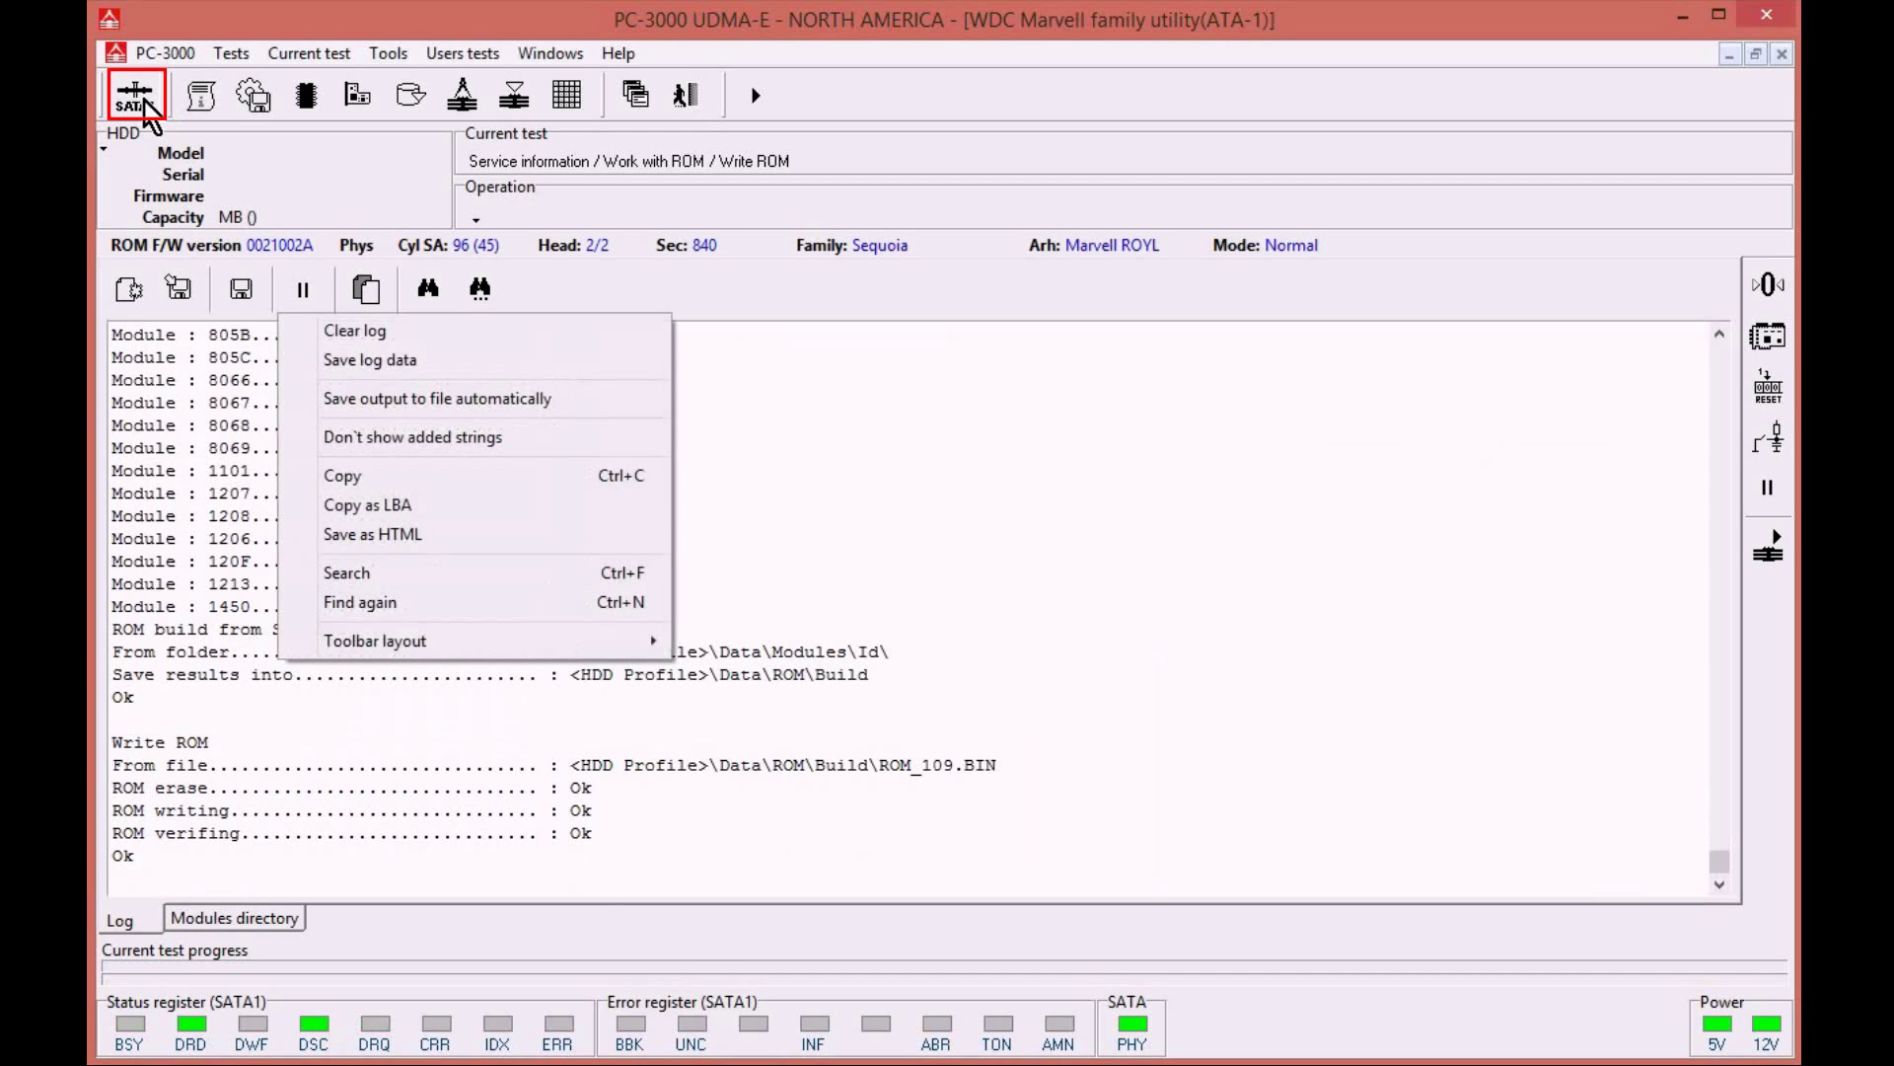
{"action": "left_click", "coordinate": [144, 100]}
{"action": "left_click", "coordinate": [144, 101]}
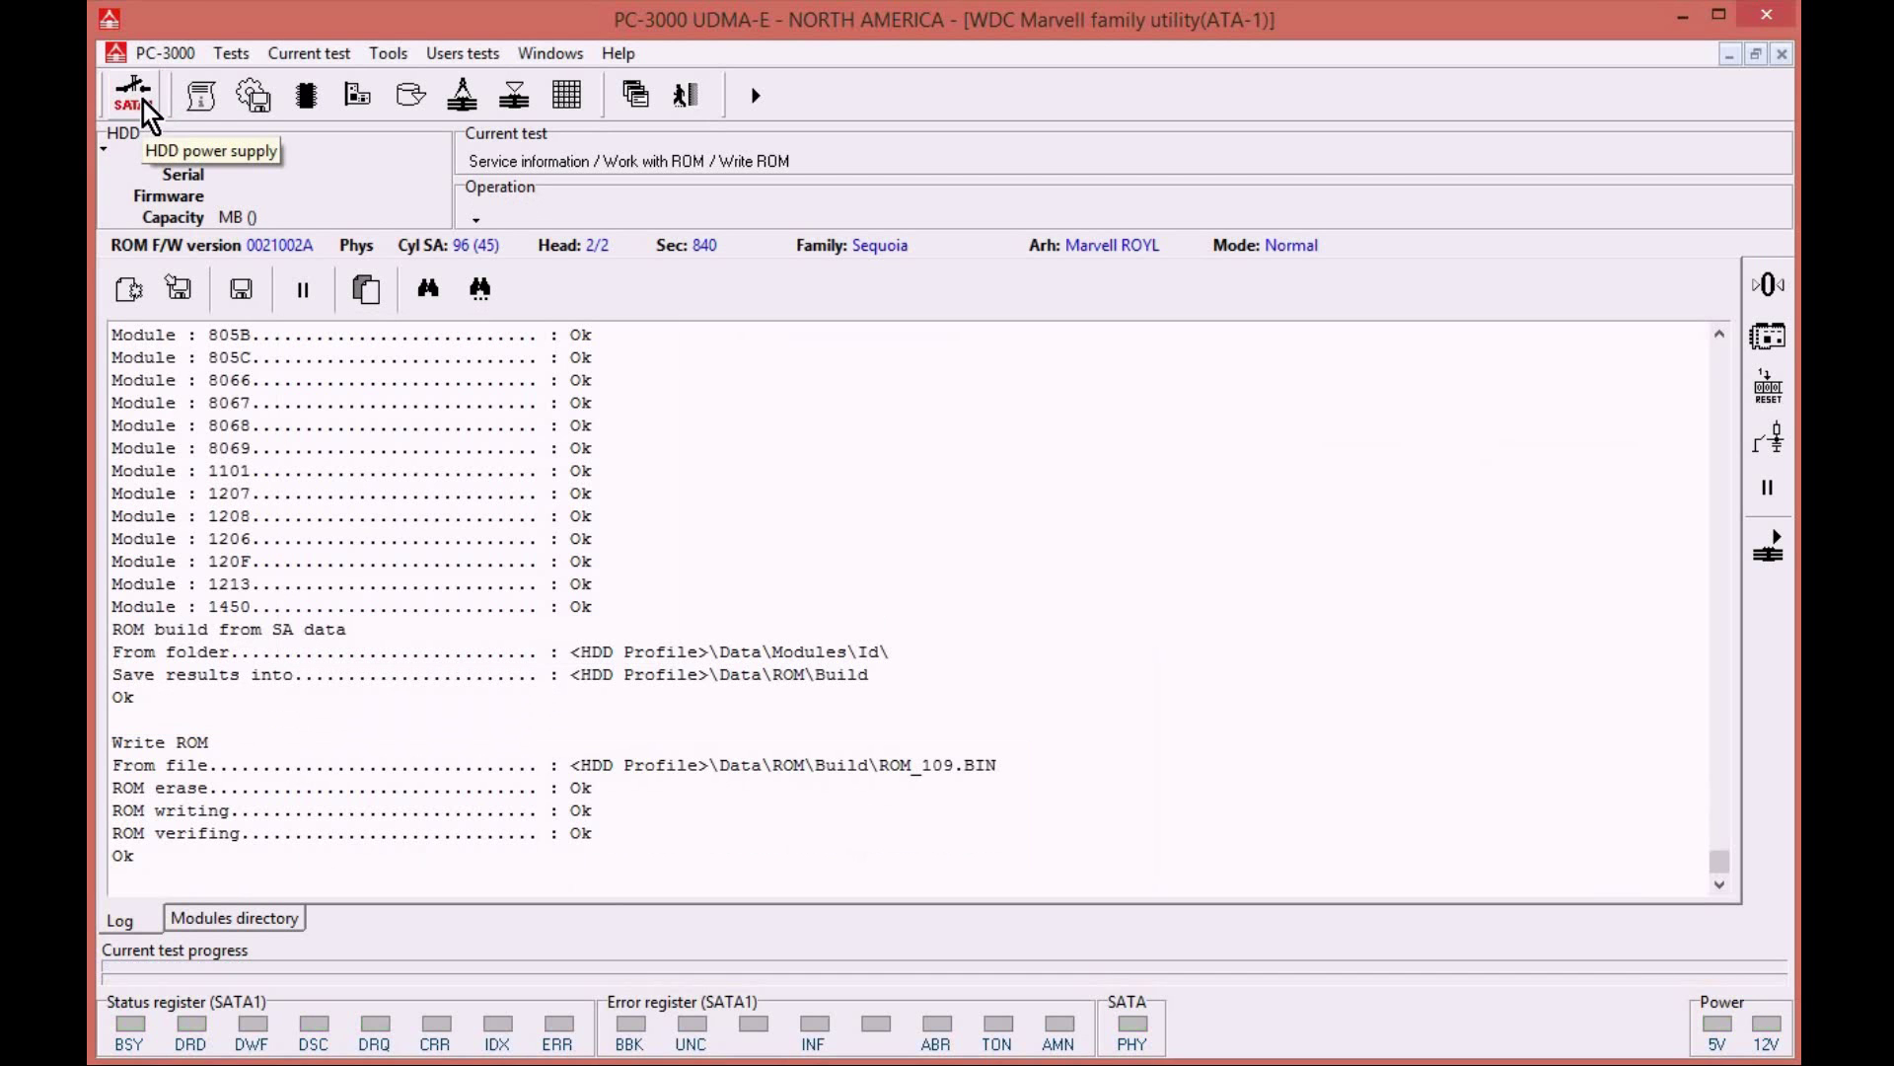
{"action": "left_click", "coordinate": [144, 100]}
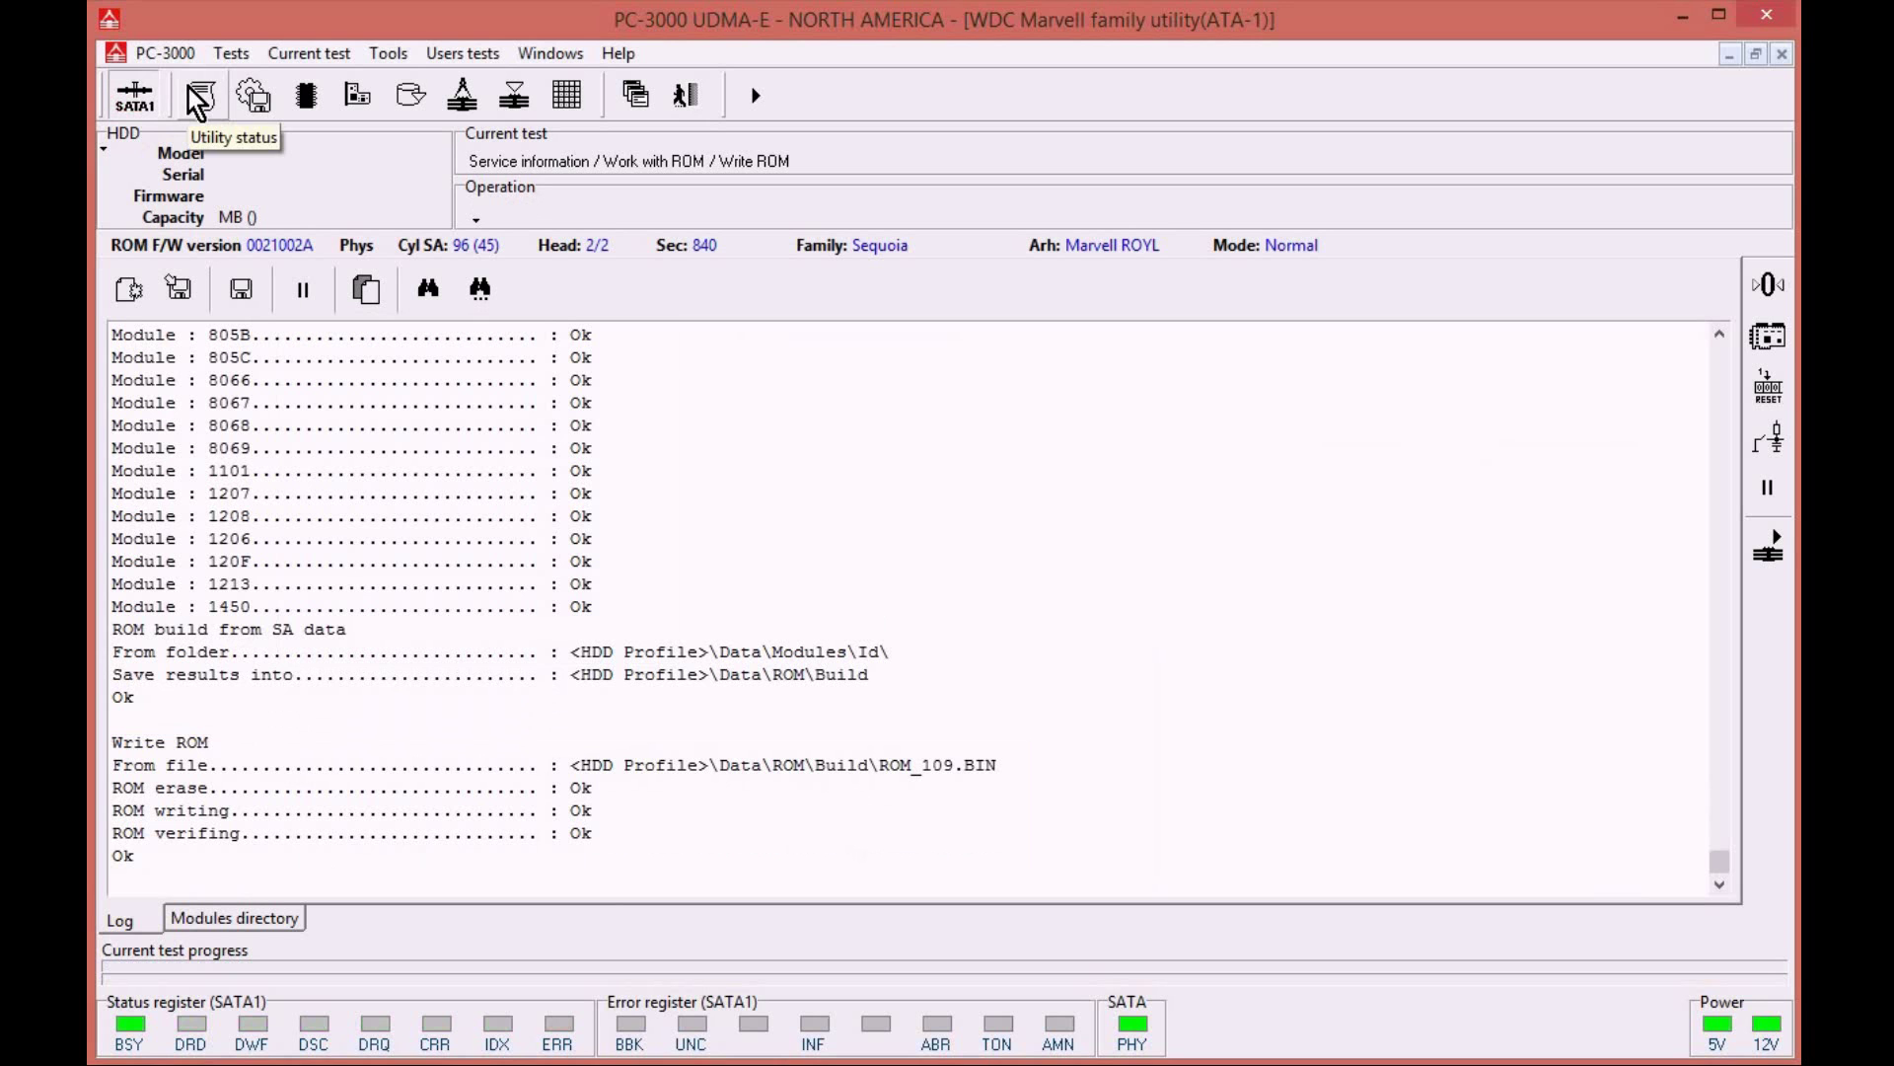
- Start writing ROM modules with adaptives from the HDD profile files and open the source folder 123\Data\ROM\Build
{"action": "left_click", "coordinate": [309, 111]}
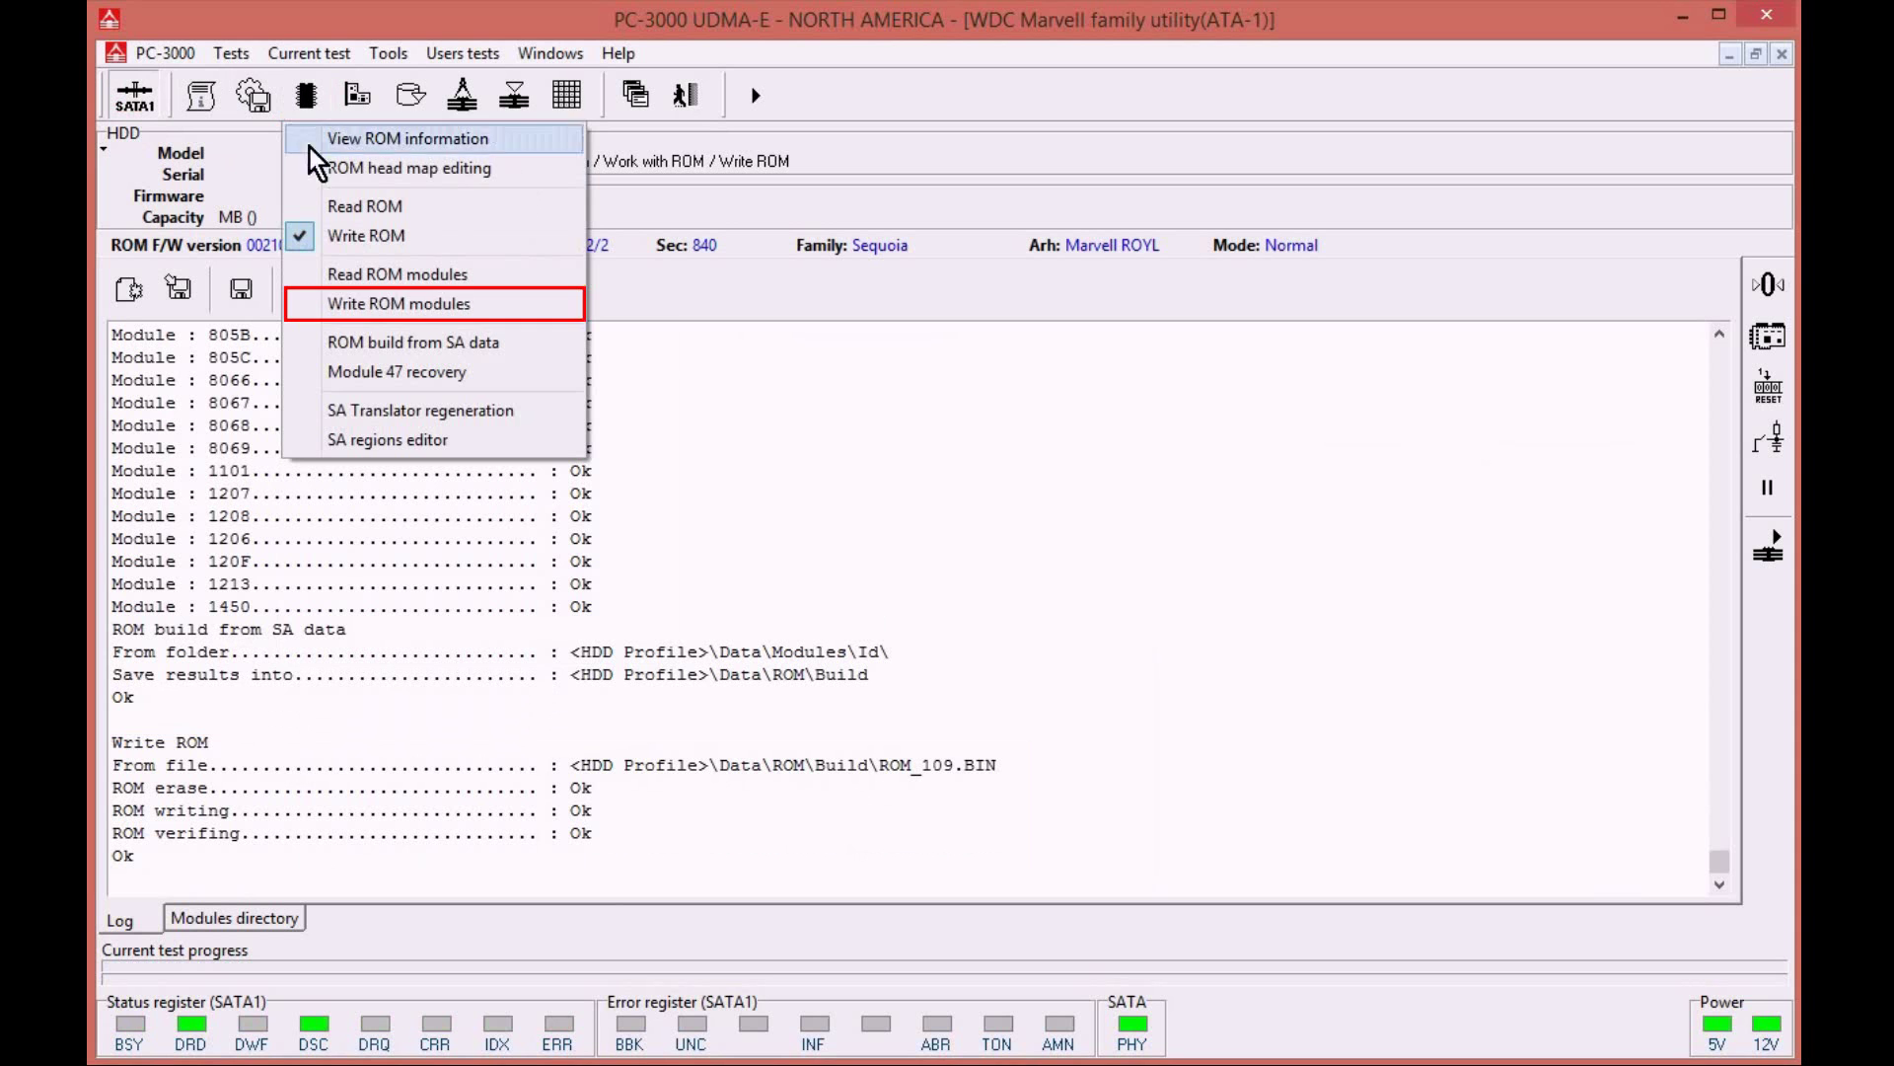
{"action": "left_click", "coordinate": [375, 305]}
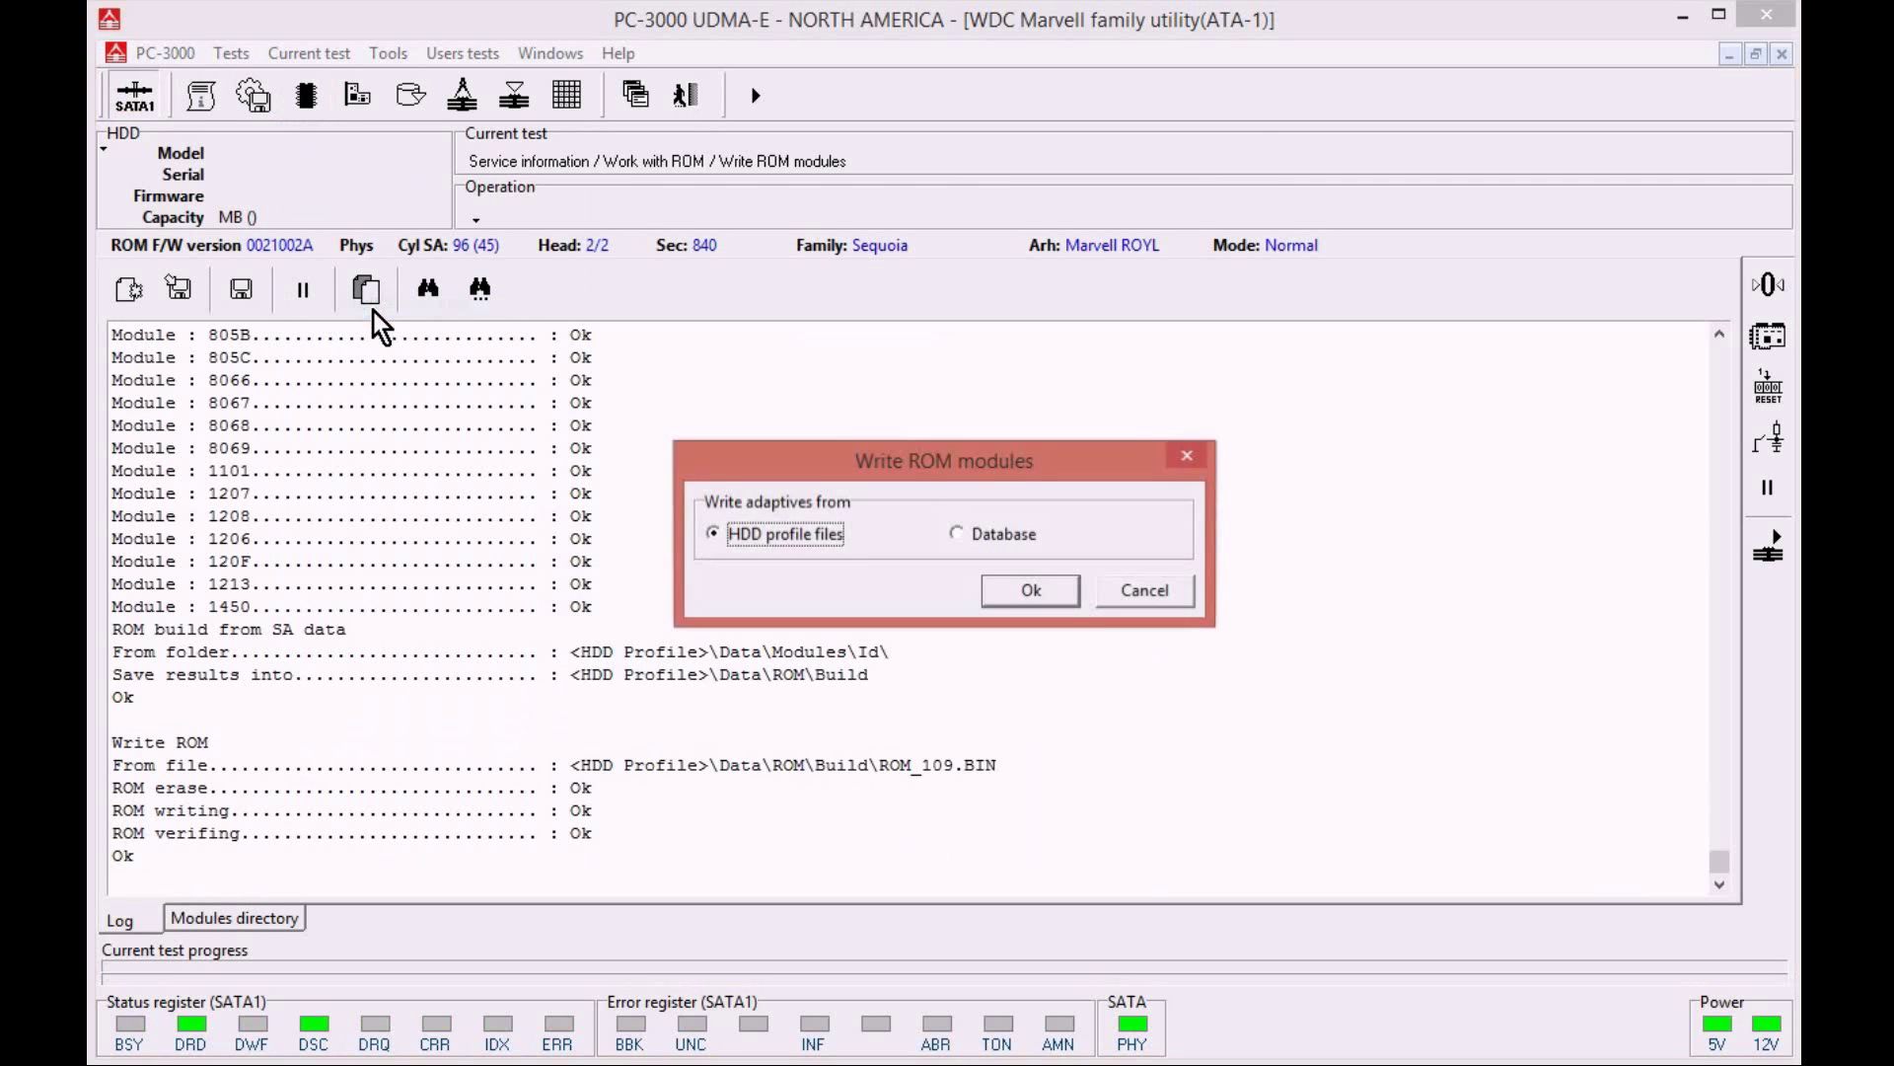
{"action": "left_click", "coordinate": [1032, 591]}
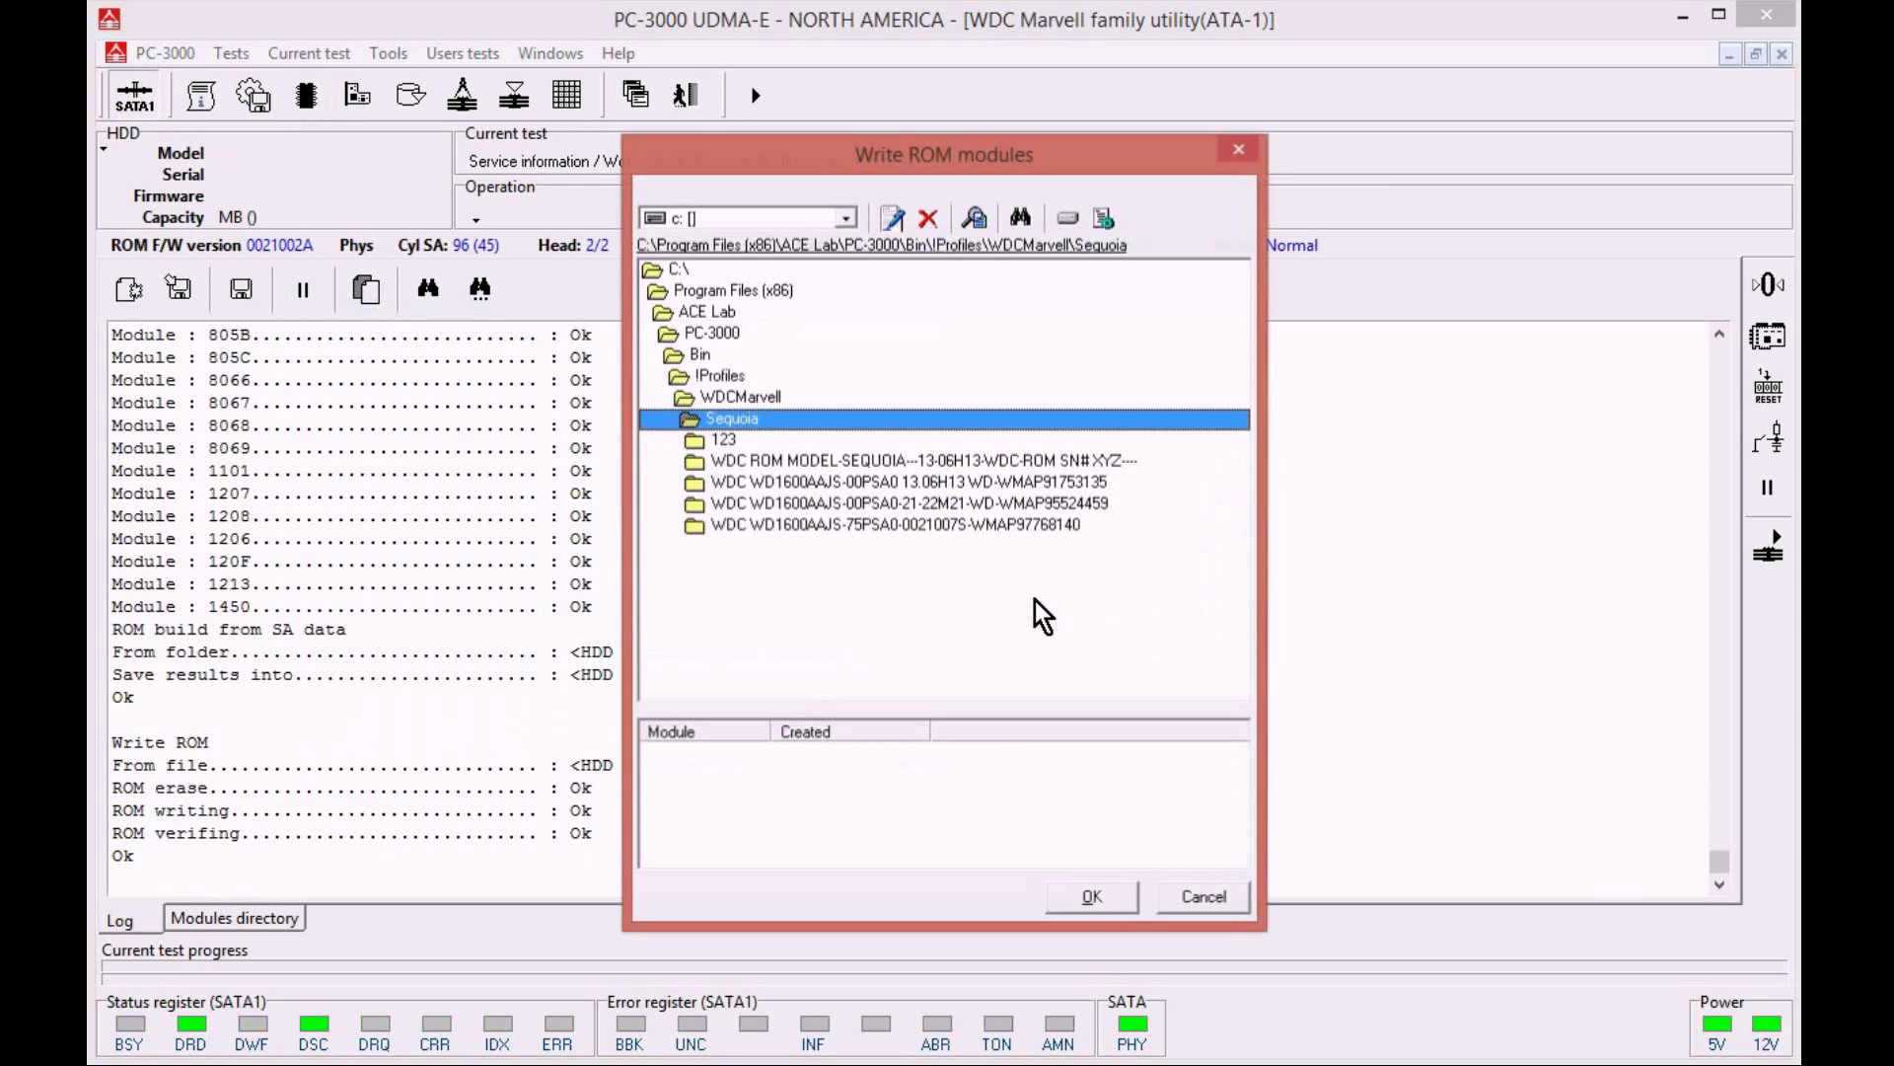
{"action": "double_click", "coordinate": [732, 445]}
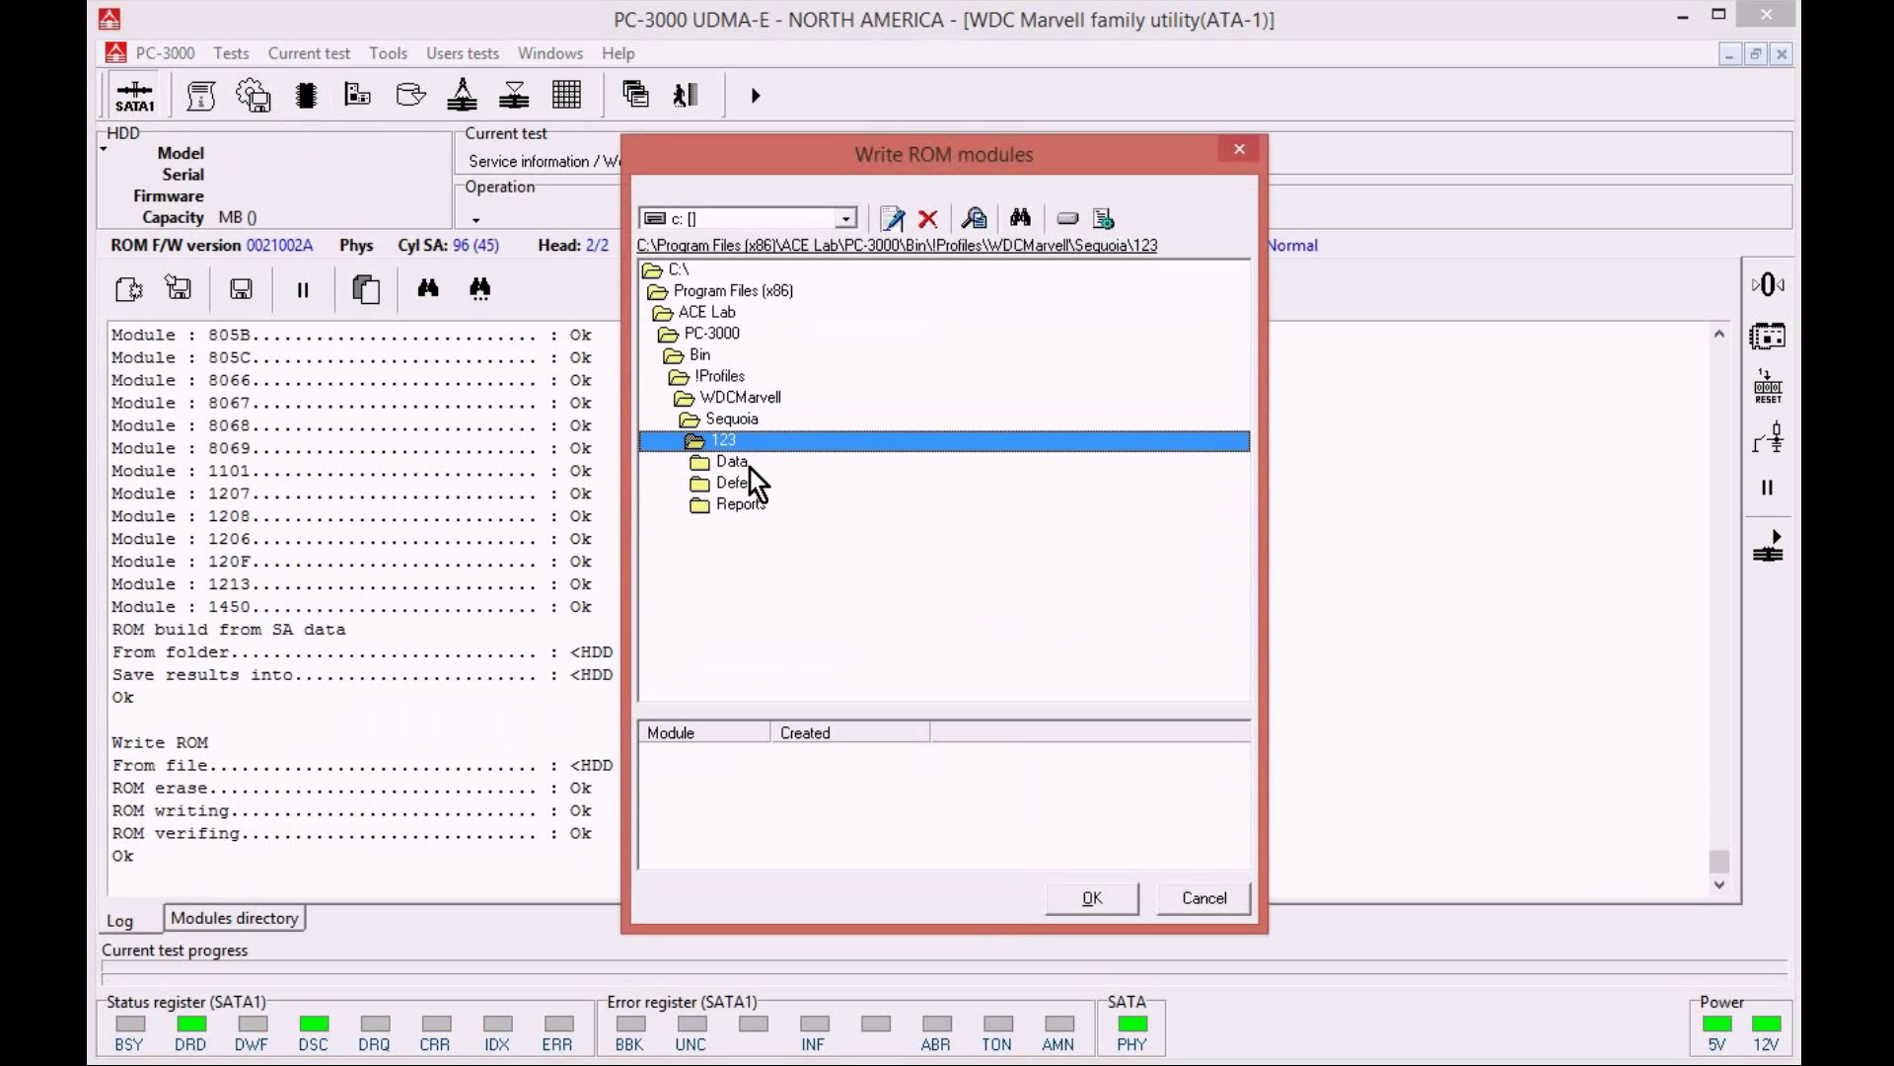
{"action": "double_click", "coordinate": [750, 464]}
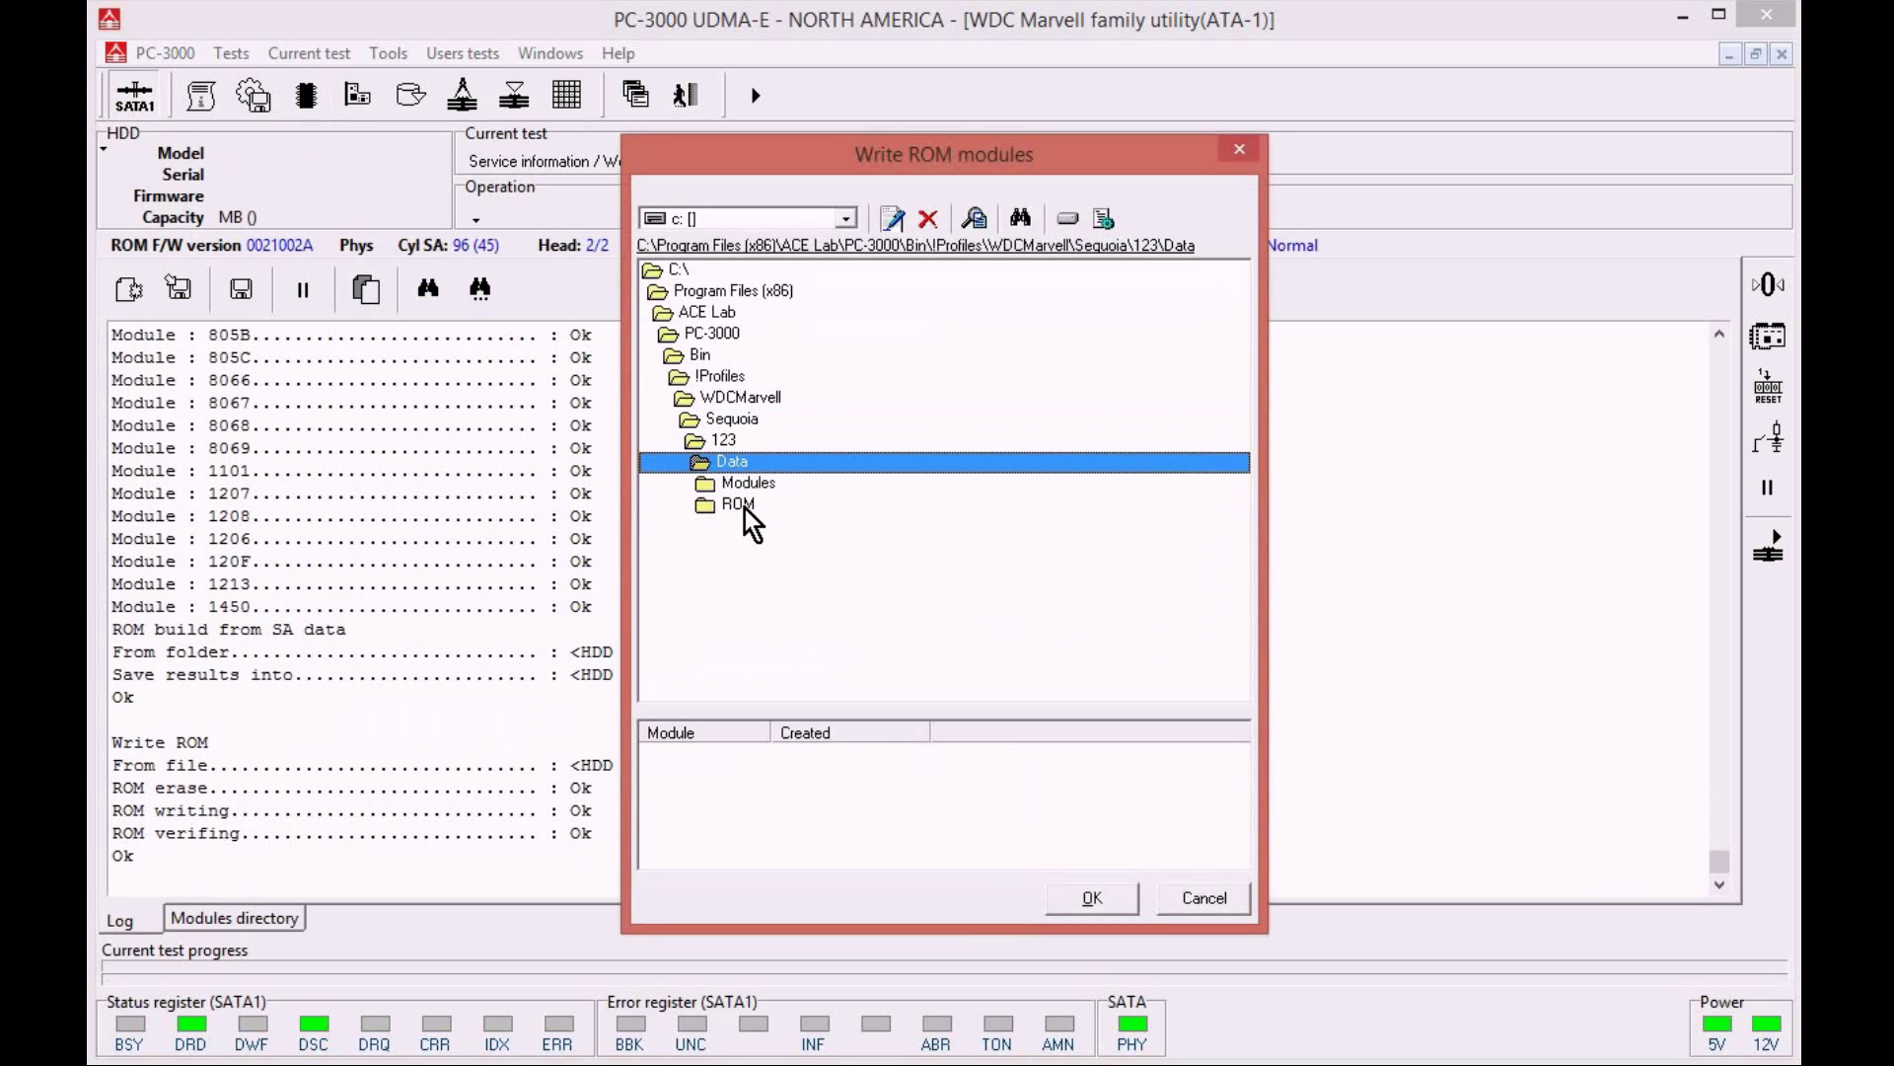
{"action": "double_click", "coordinate": [744, 506]}
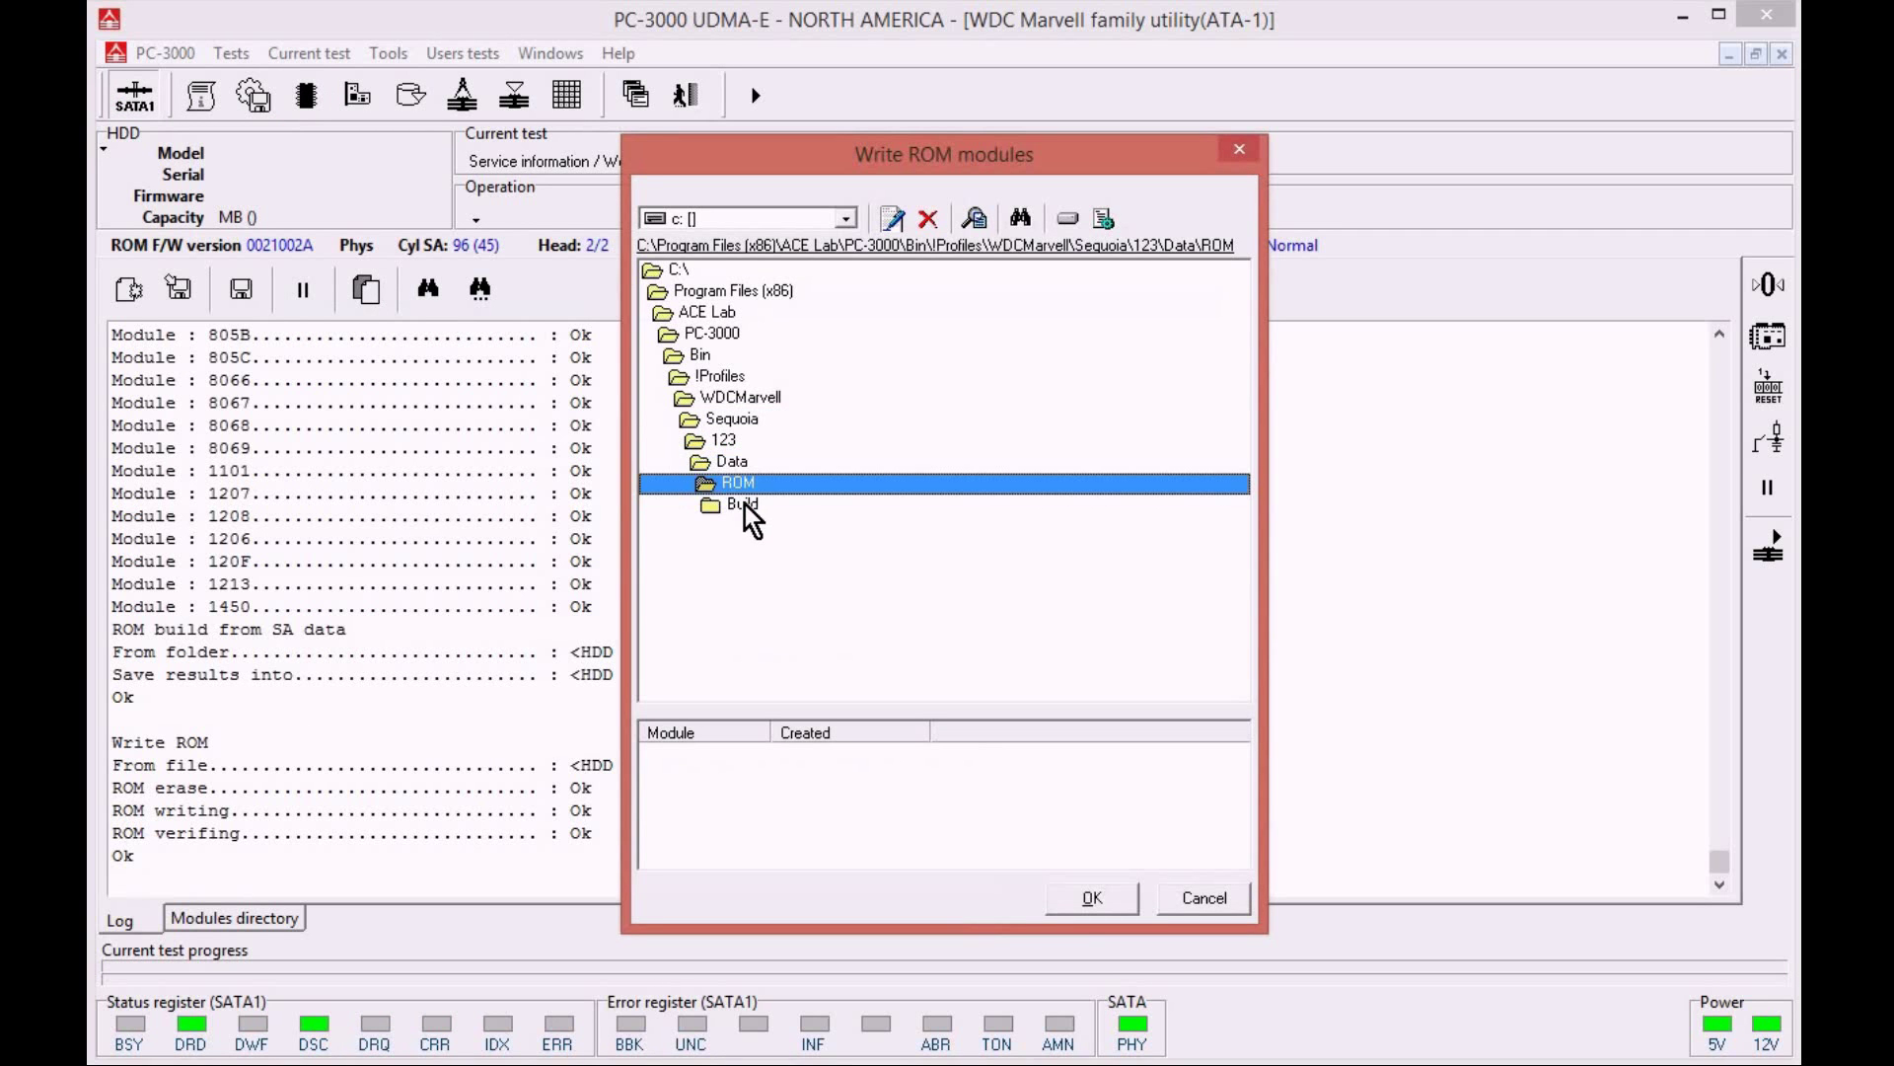
{"action": "double_click", "coordinate": [744, 505]}
- Write modules 0A, 0B, 30 and 47 to the drive's ROM, declining the HDD resource backup
{"action": "left_click", "coordinate": [655, 759]}
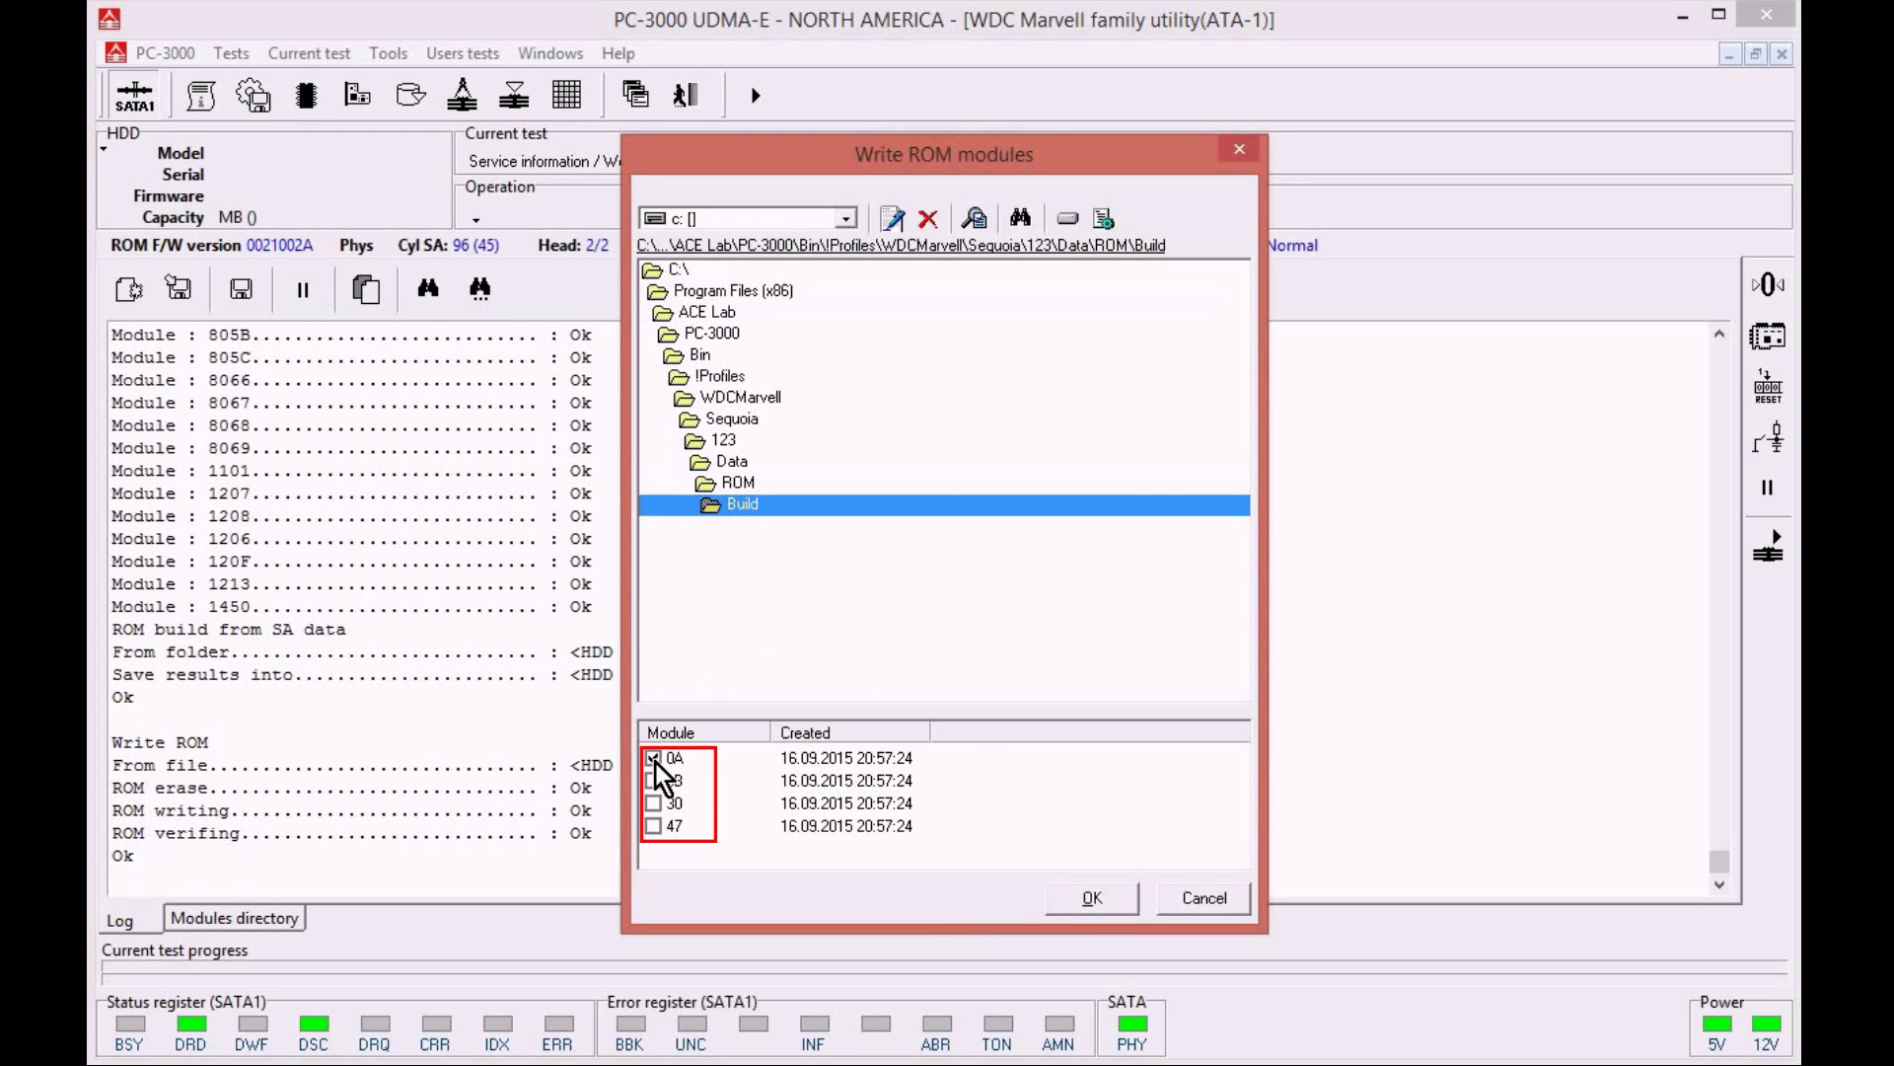
{"action": "left_click", "coordinate": [653, 827]}
{"action": "left_click", "coordinate": [1092, 898]}
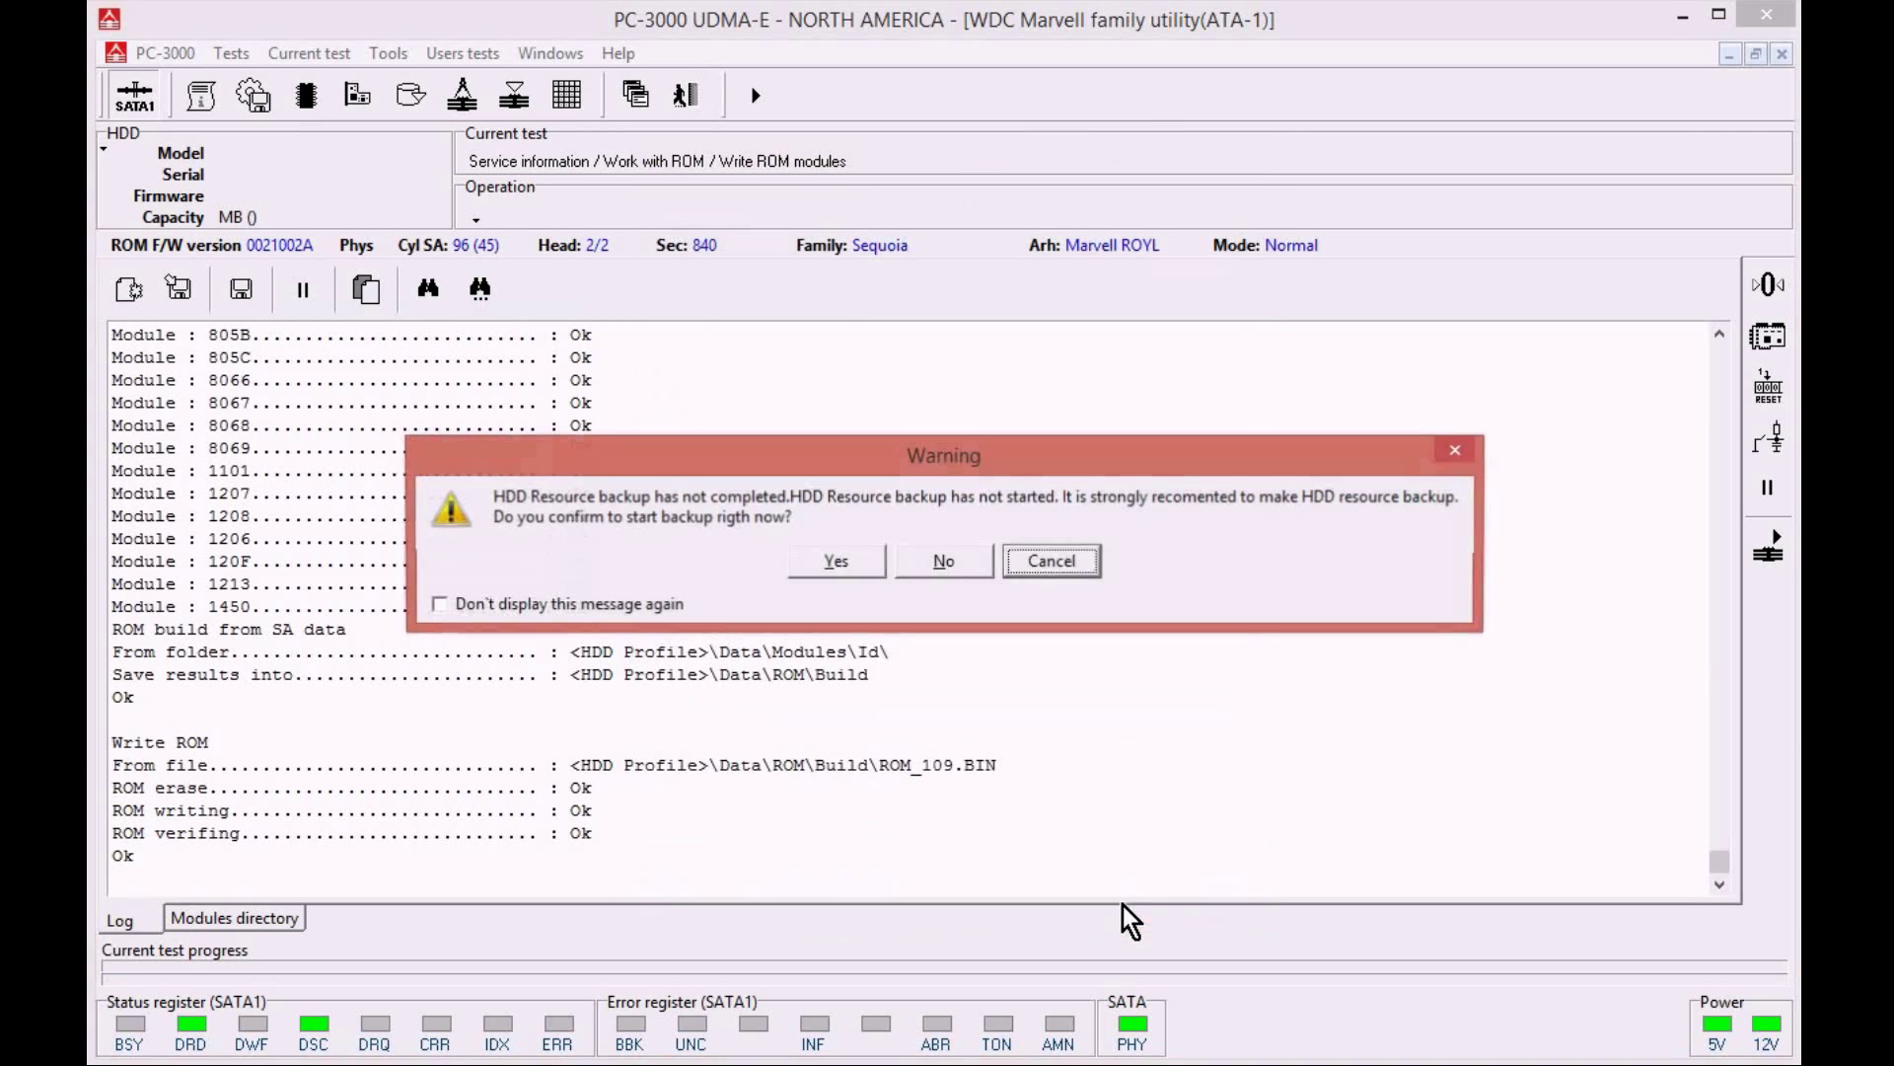
{"action": "left_click", "coordinate": [966, 568]}
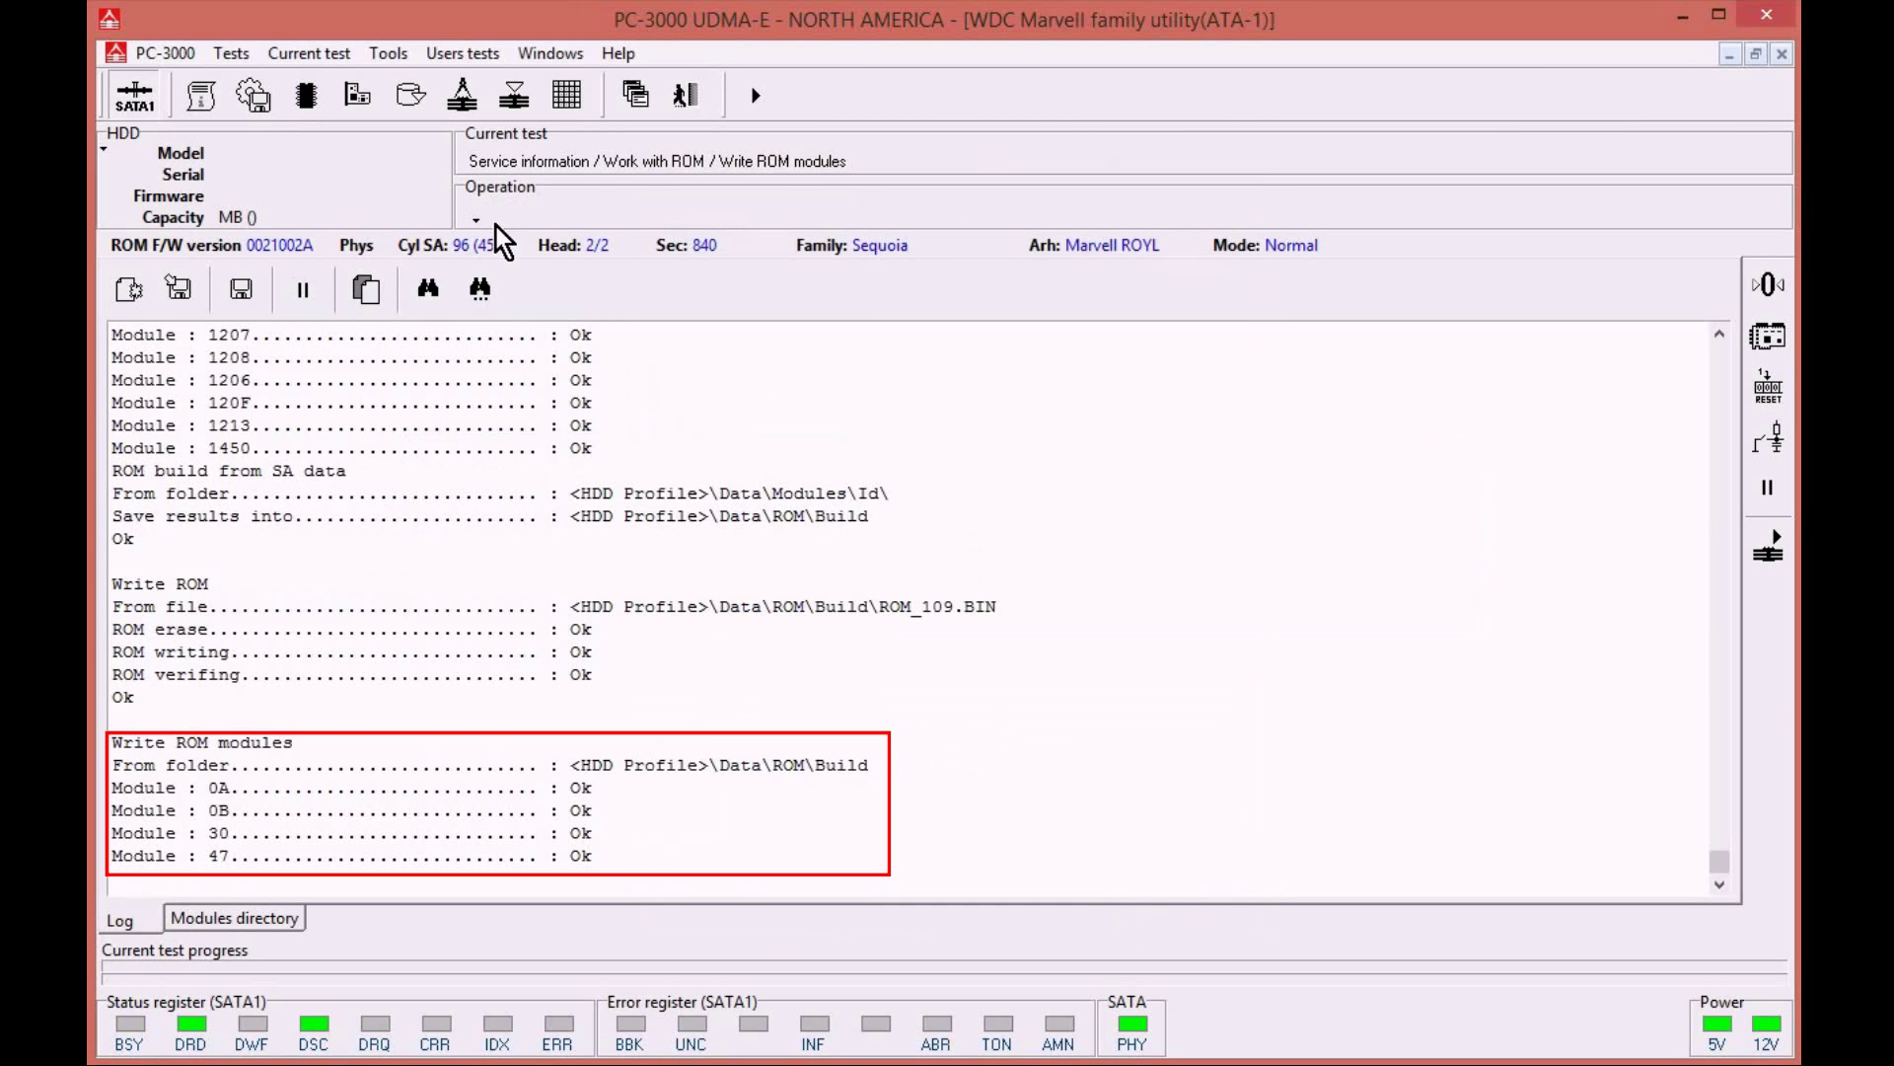
- Power the drive off and back on, and exit the WDC Marvell utility
{"action": "left_click", "coordinate": [140, 99]}
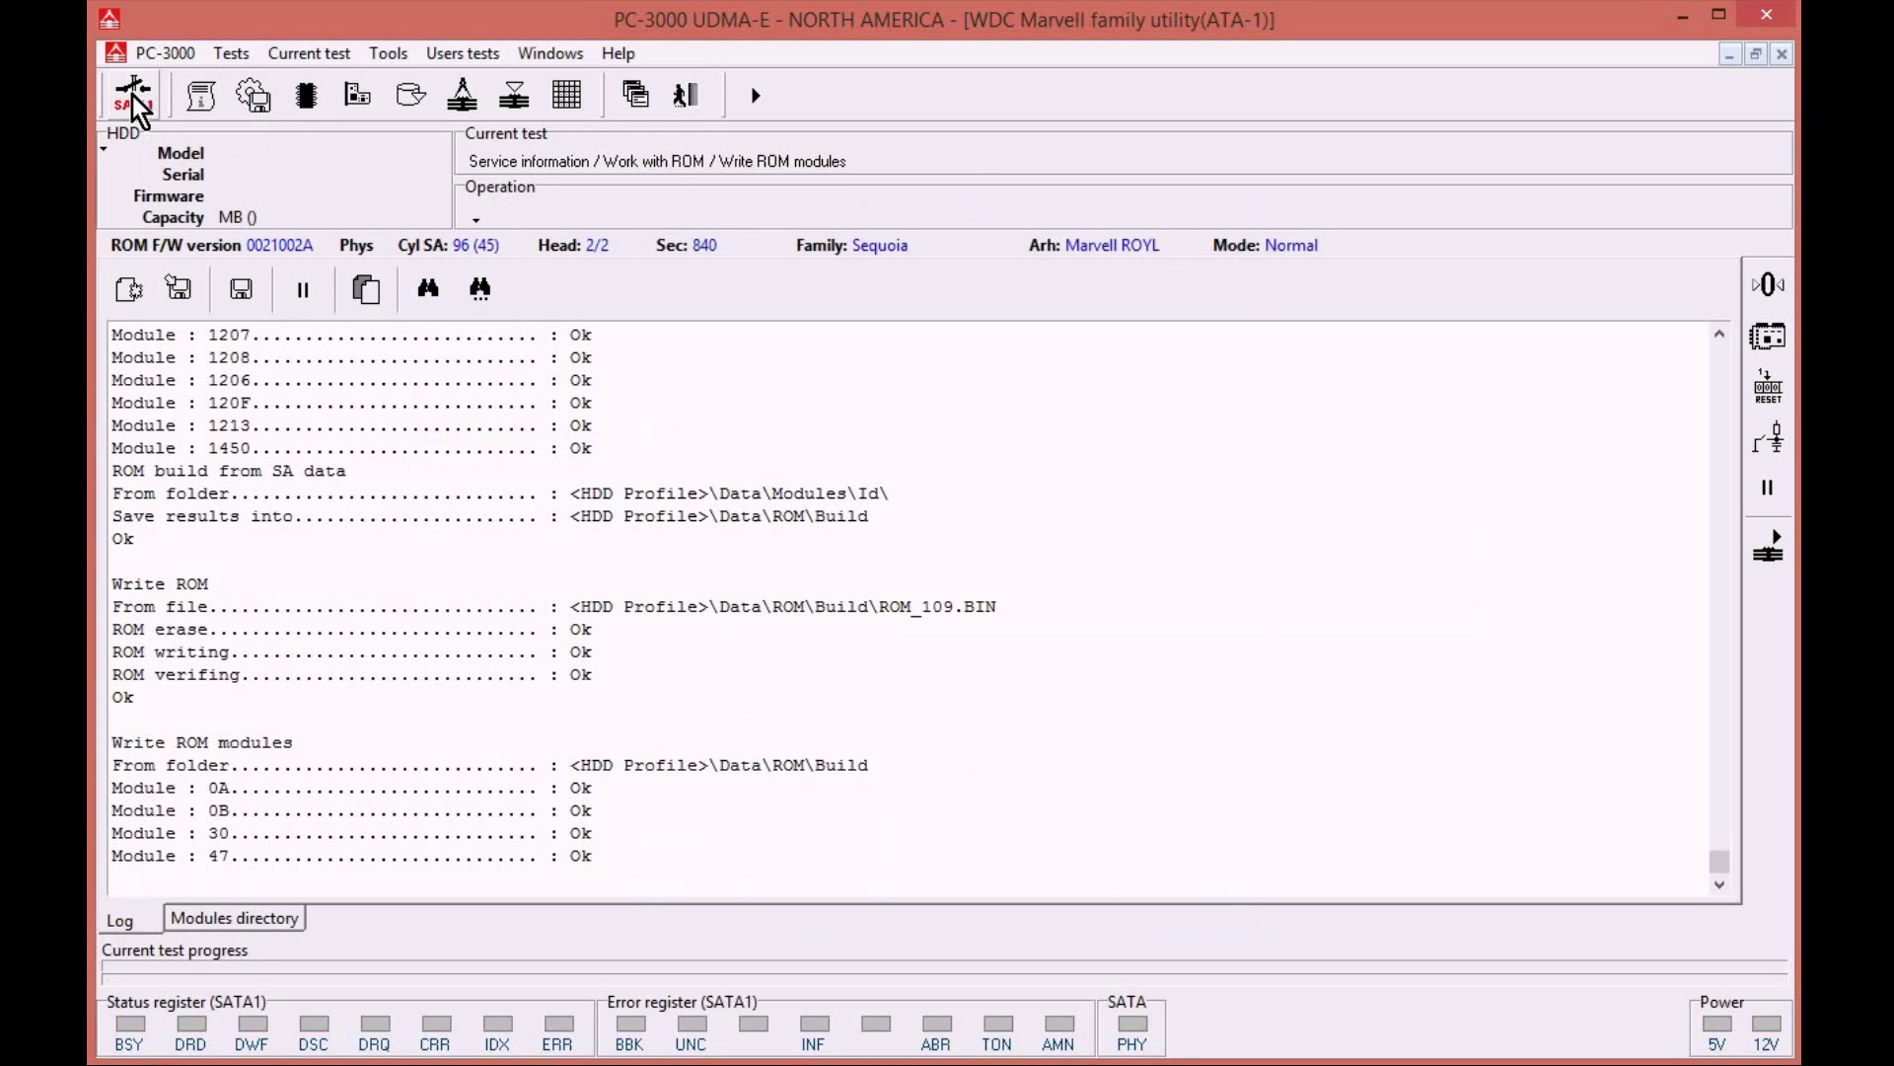
{"action": "left_click", "coordinate": [132, 97]}
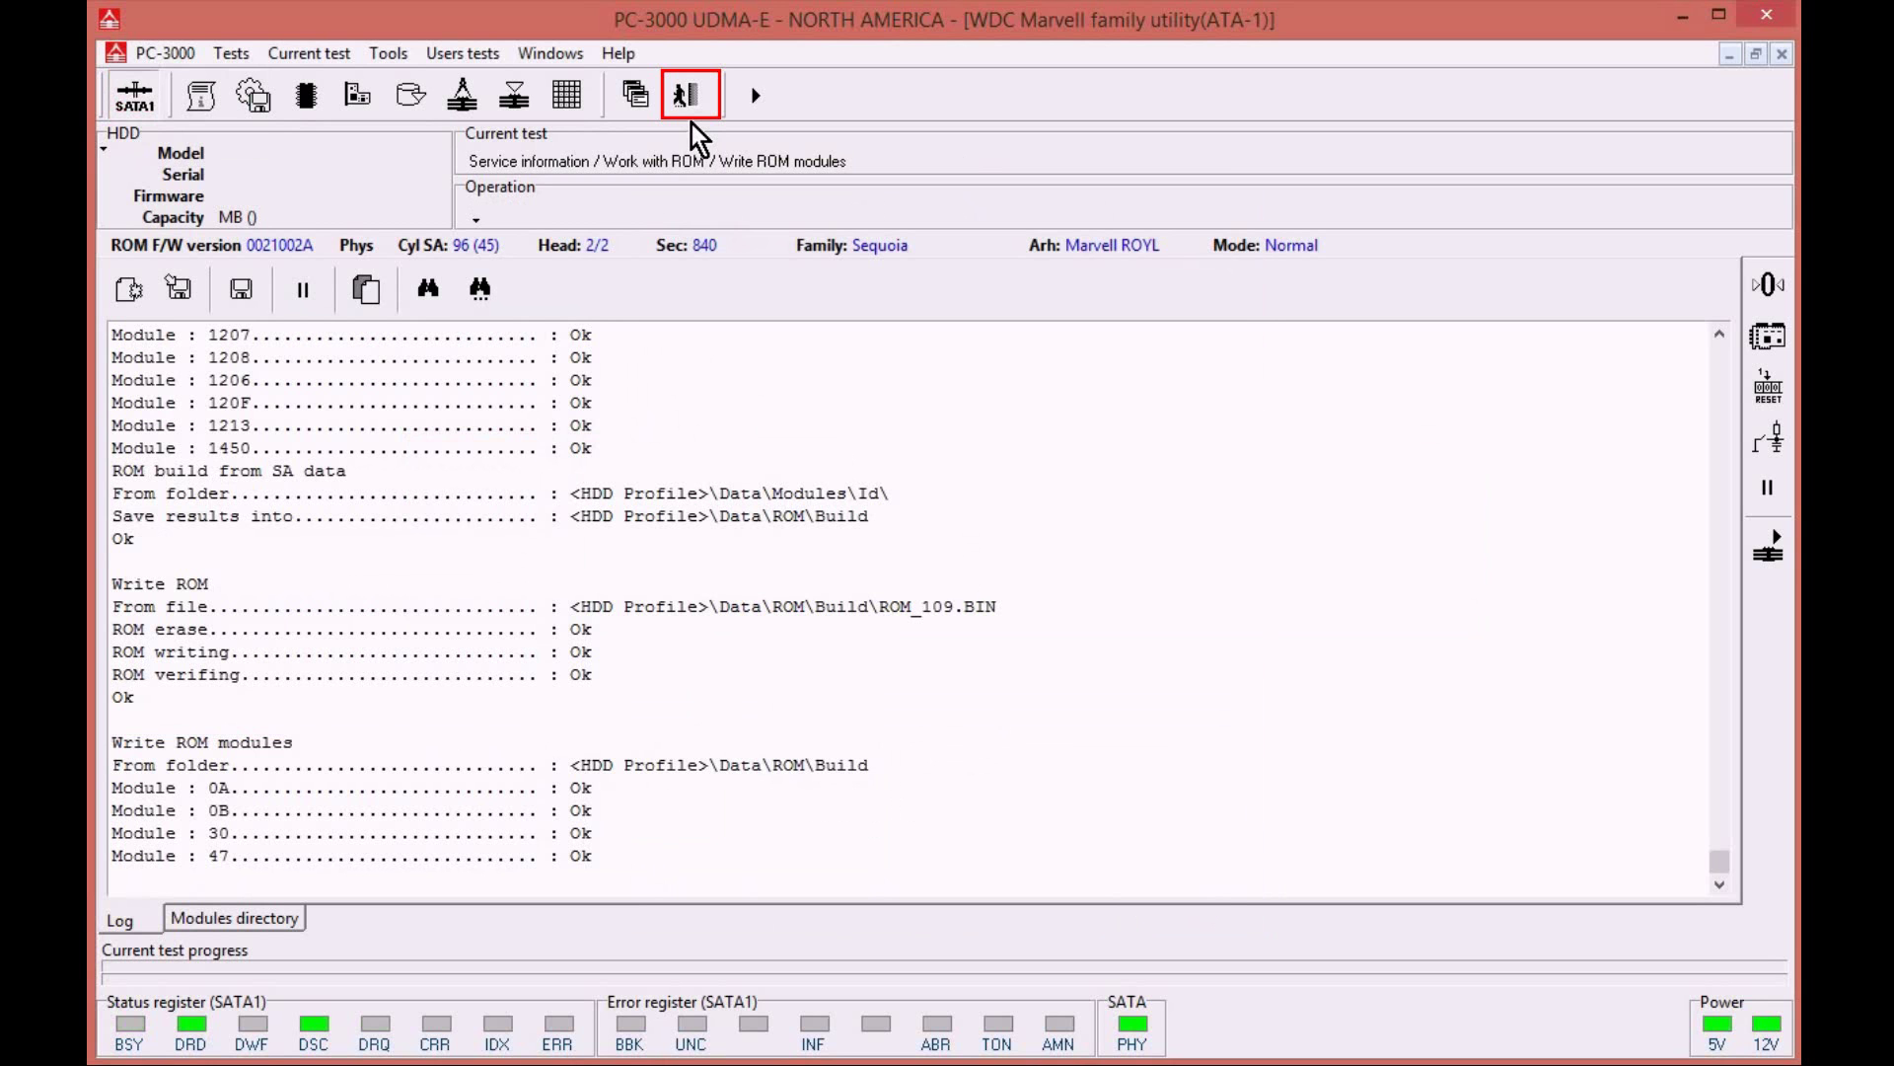
{"action": "left_click", "coordinate": [690, 110]}
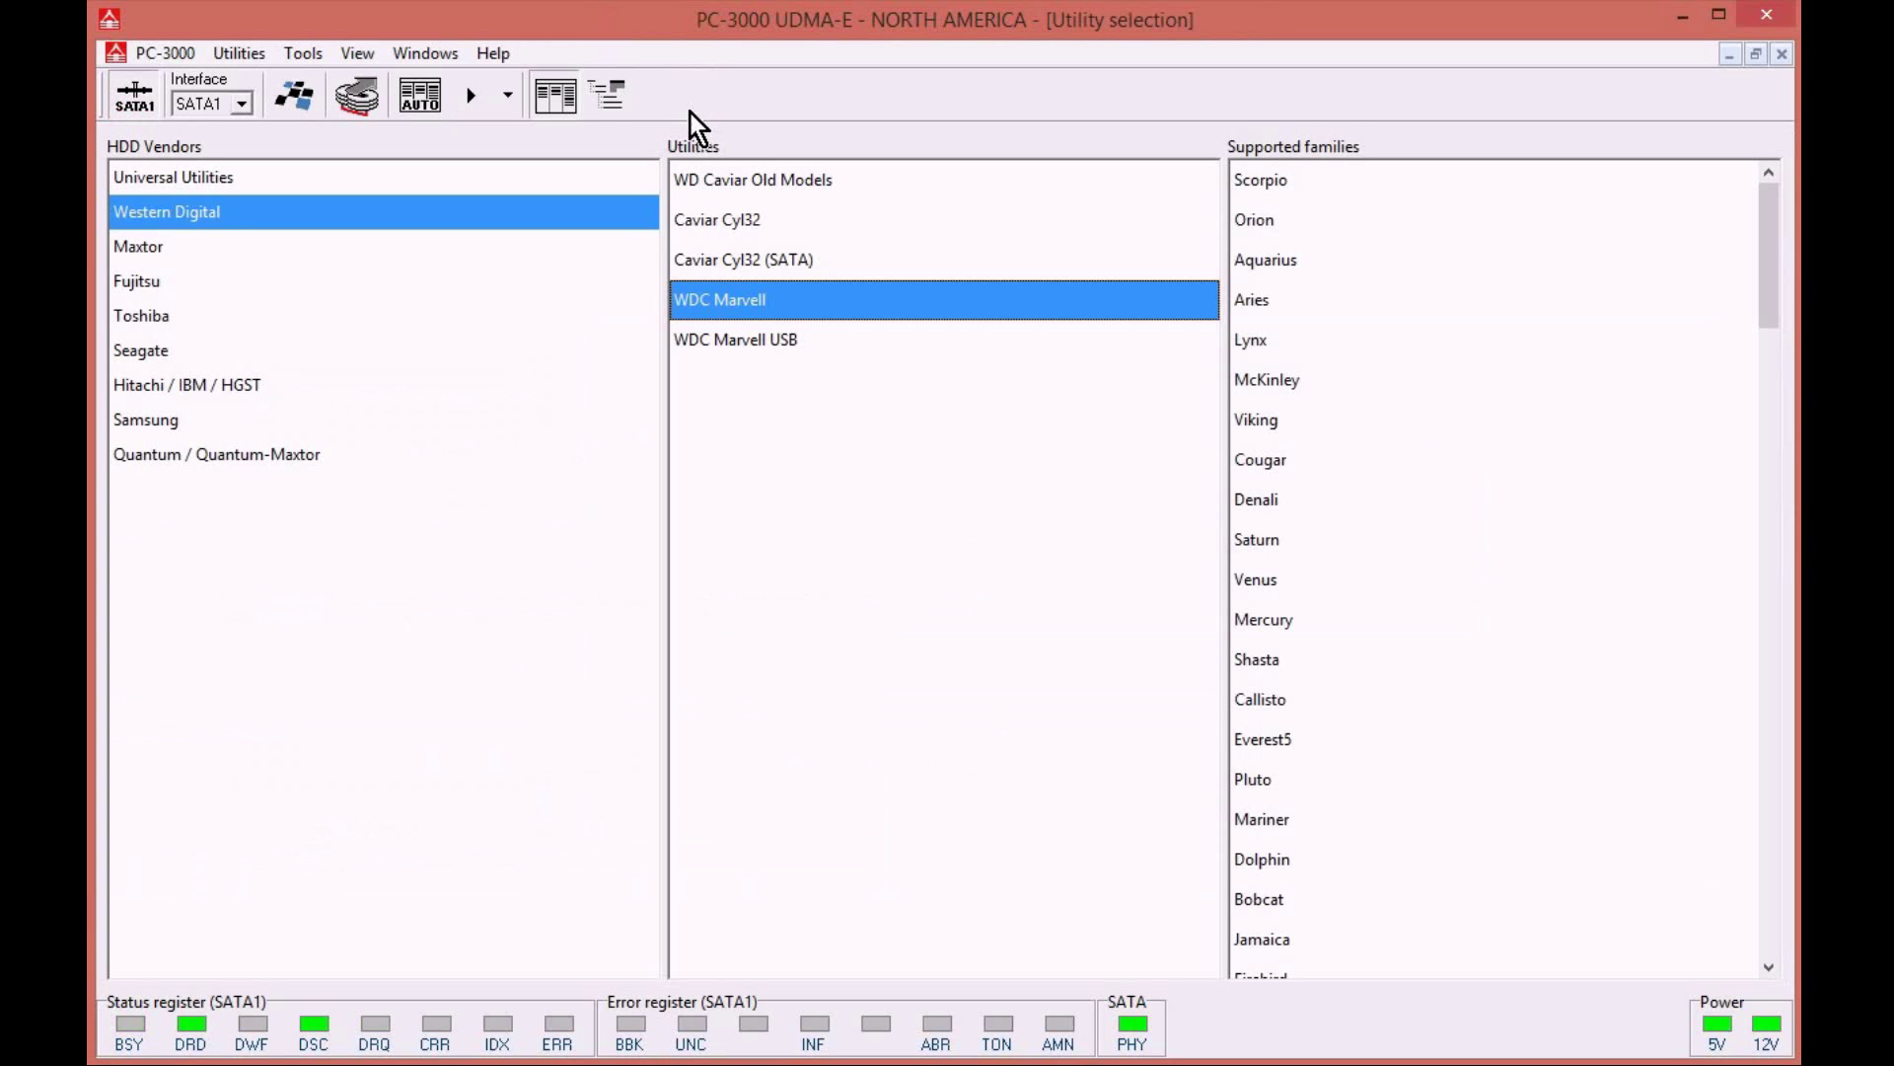
- Restart the WDC Marvell utility in Normal mode with the autodetected family, loading resources from the HDD, and review the utility status
{"action": "double_click", "coordinate": [749, 300]}
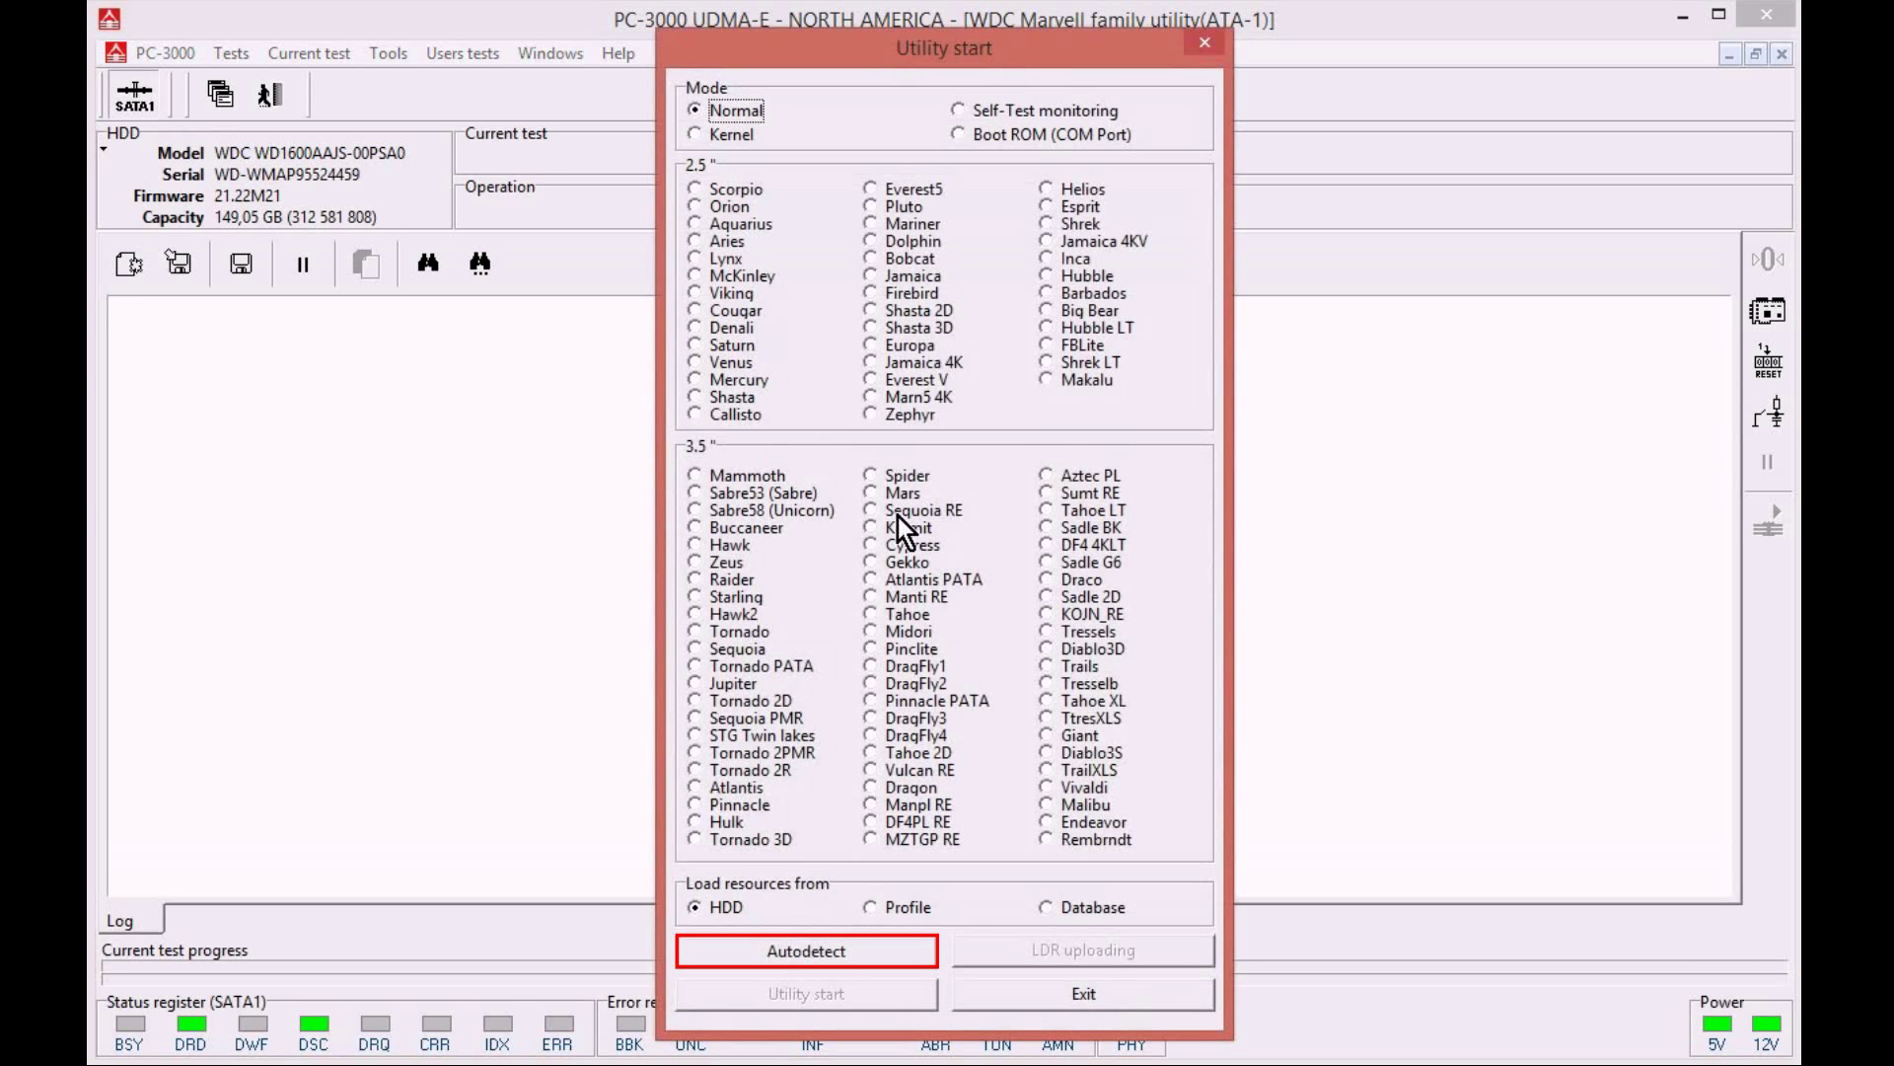
{"action": "left_click", "coordinate": [879, 953]}
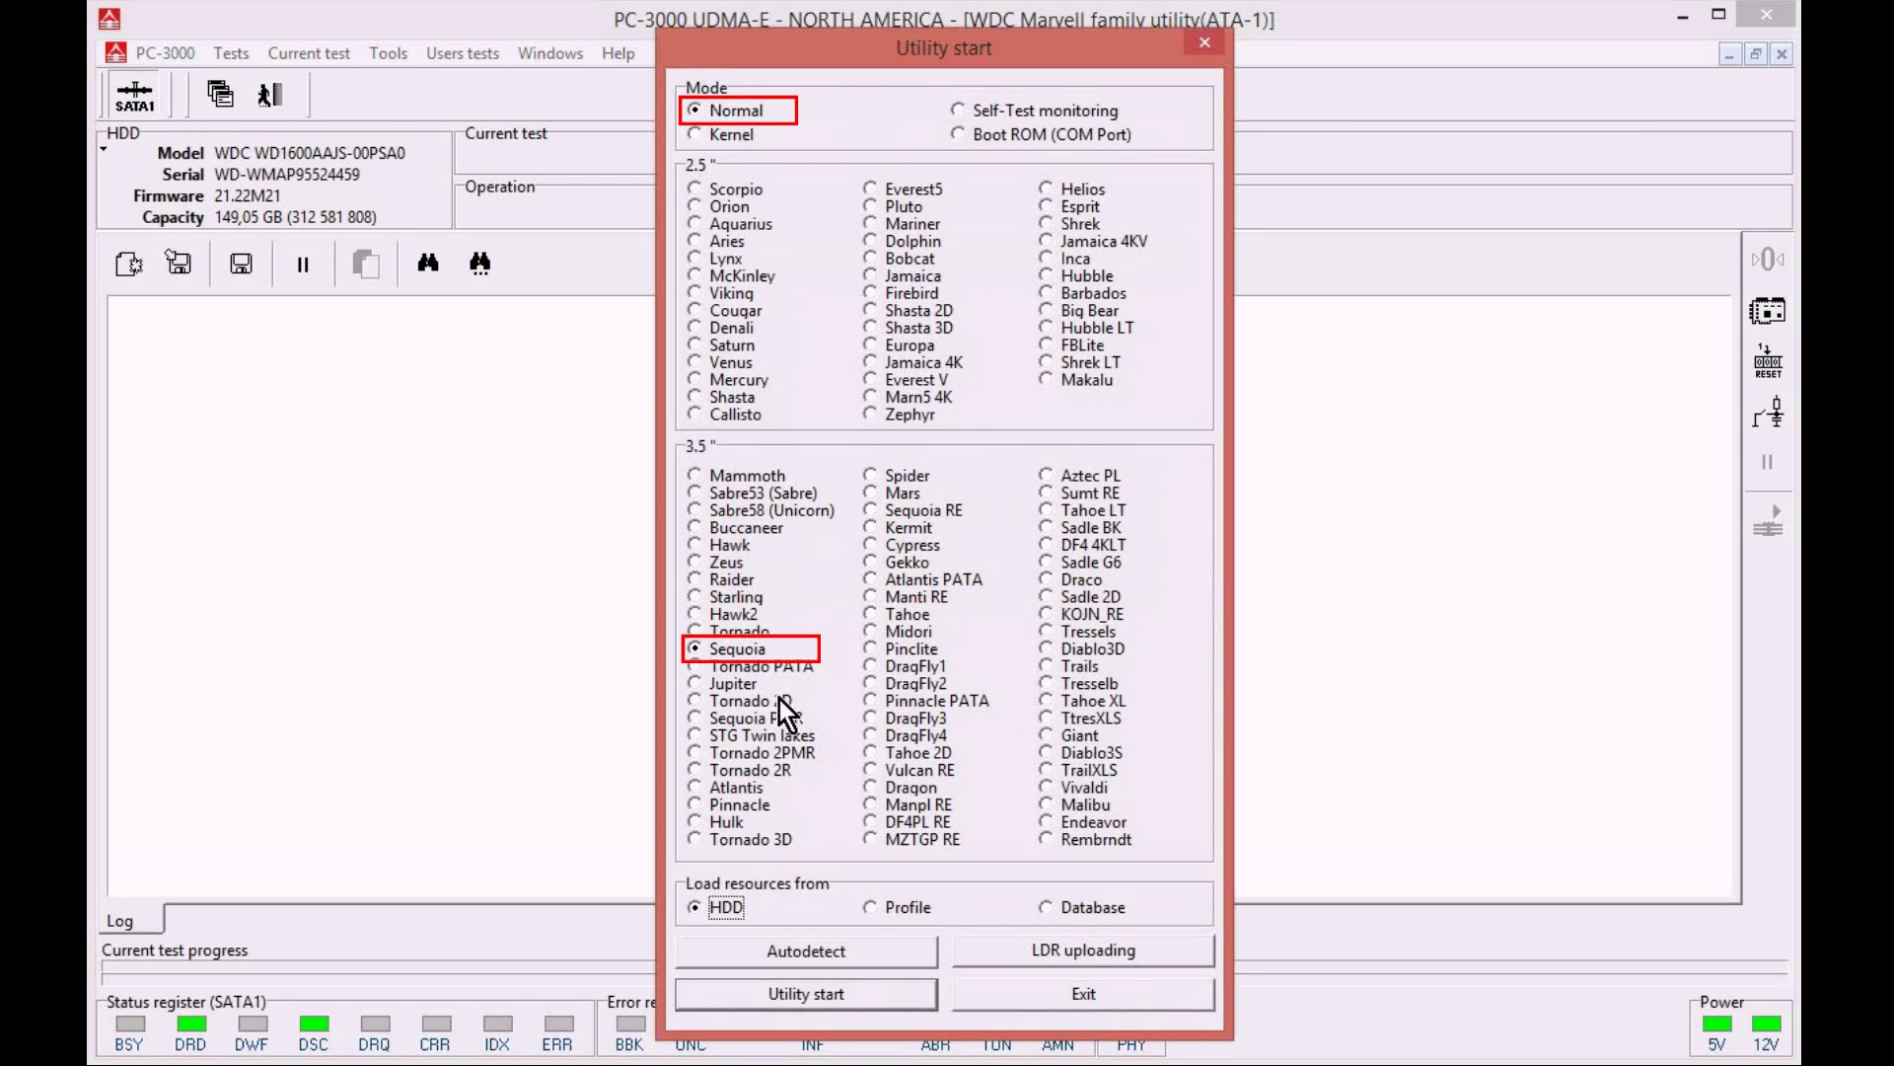
{"action": "left_click", "coordinate": [823, 997]}
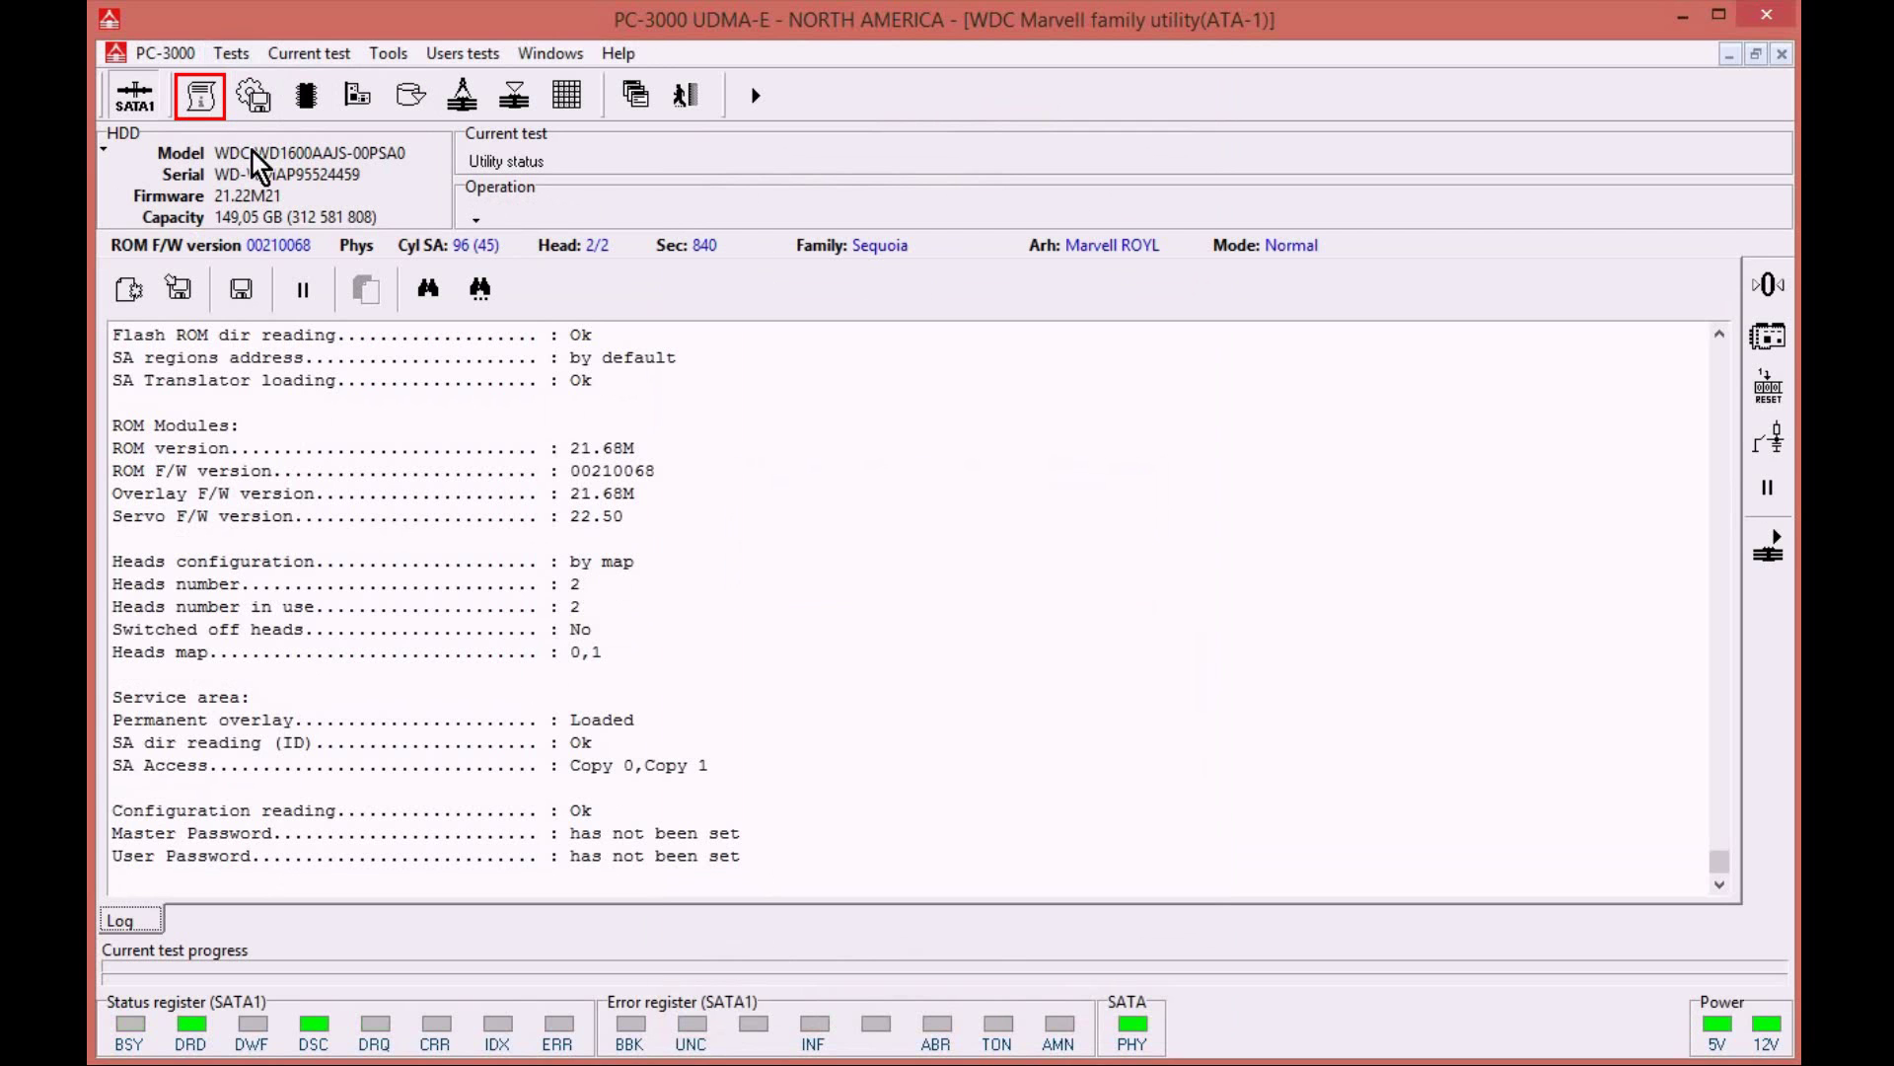
{"action": "left_click", "coordinate": [201, 103]}
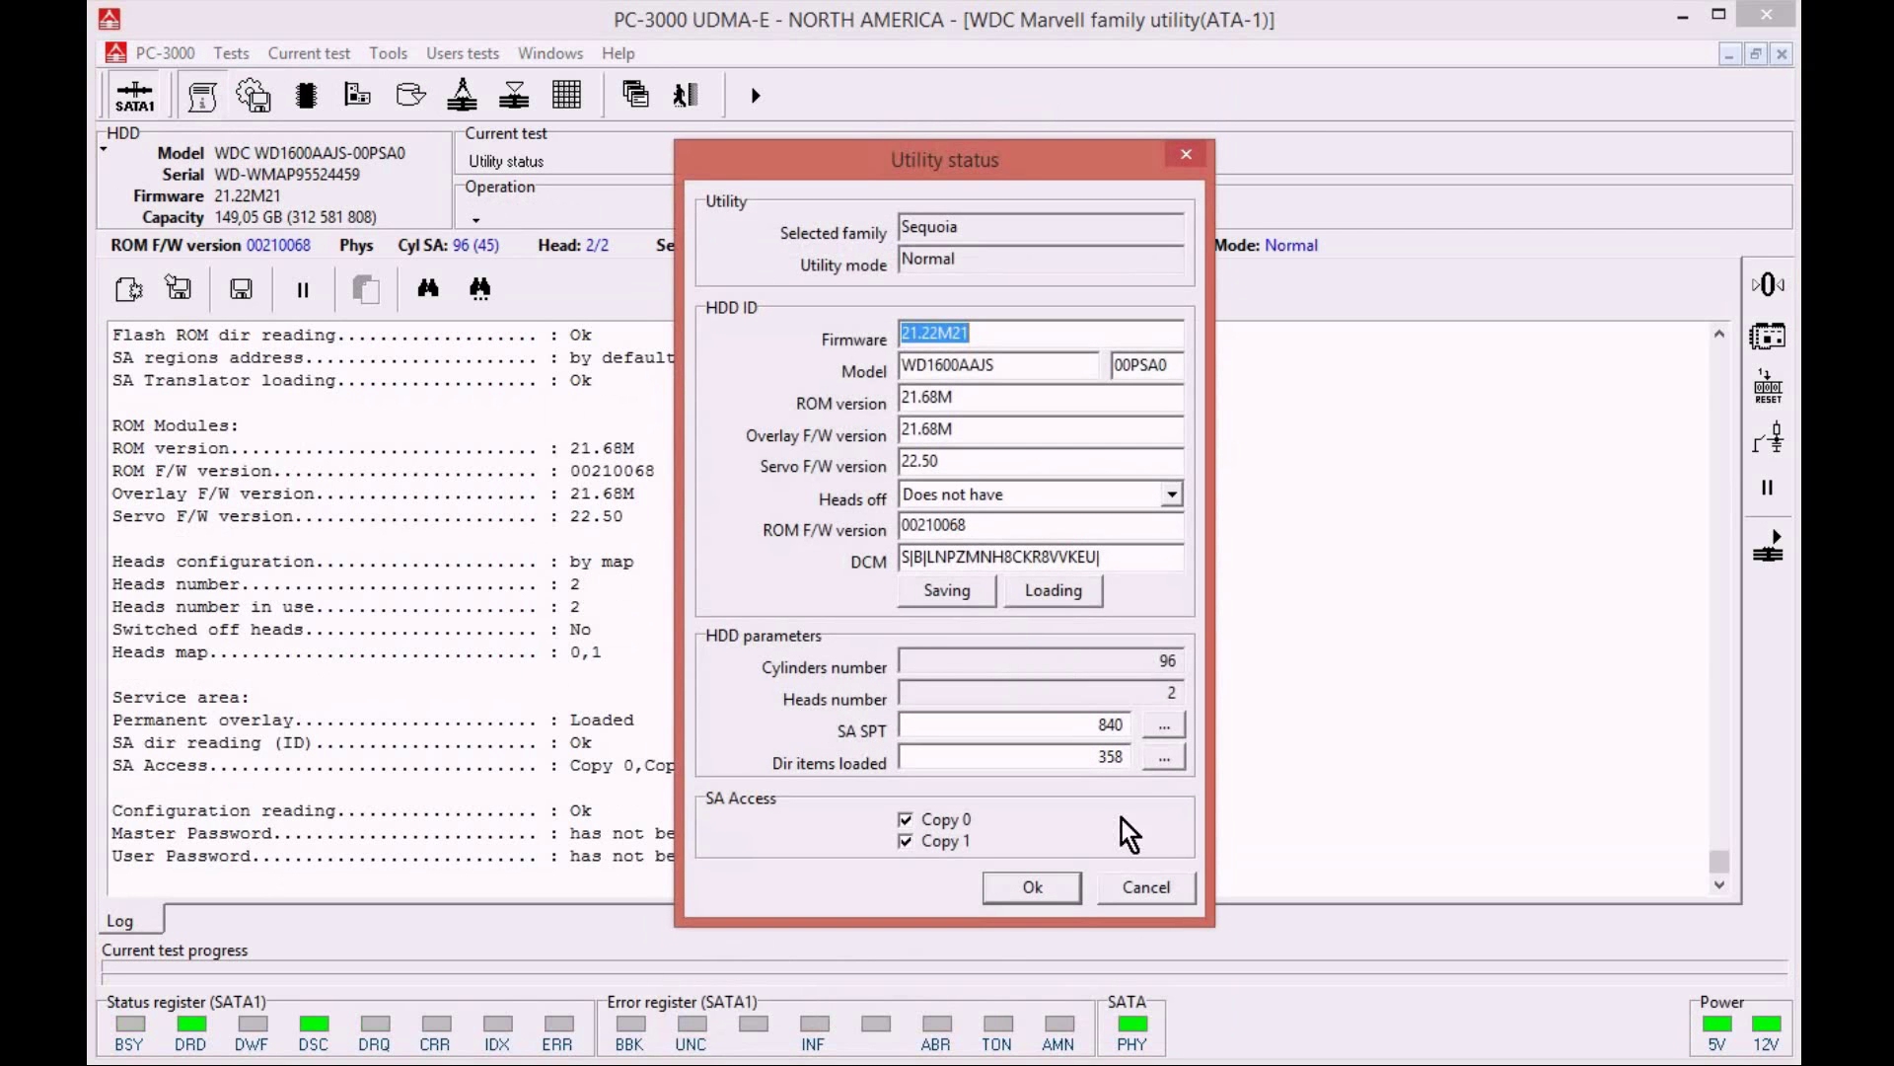
{"action": "left_click", "coordinate": [1033, 887]}
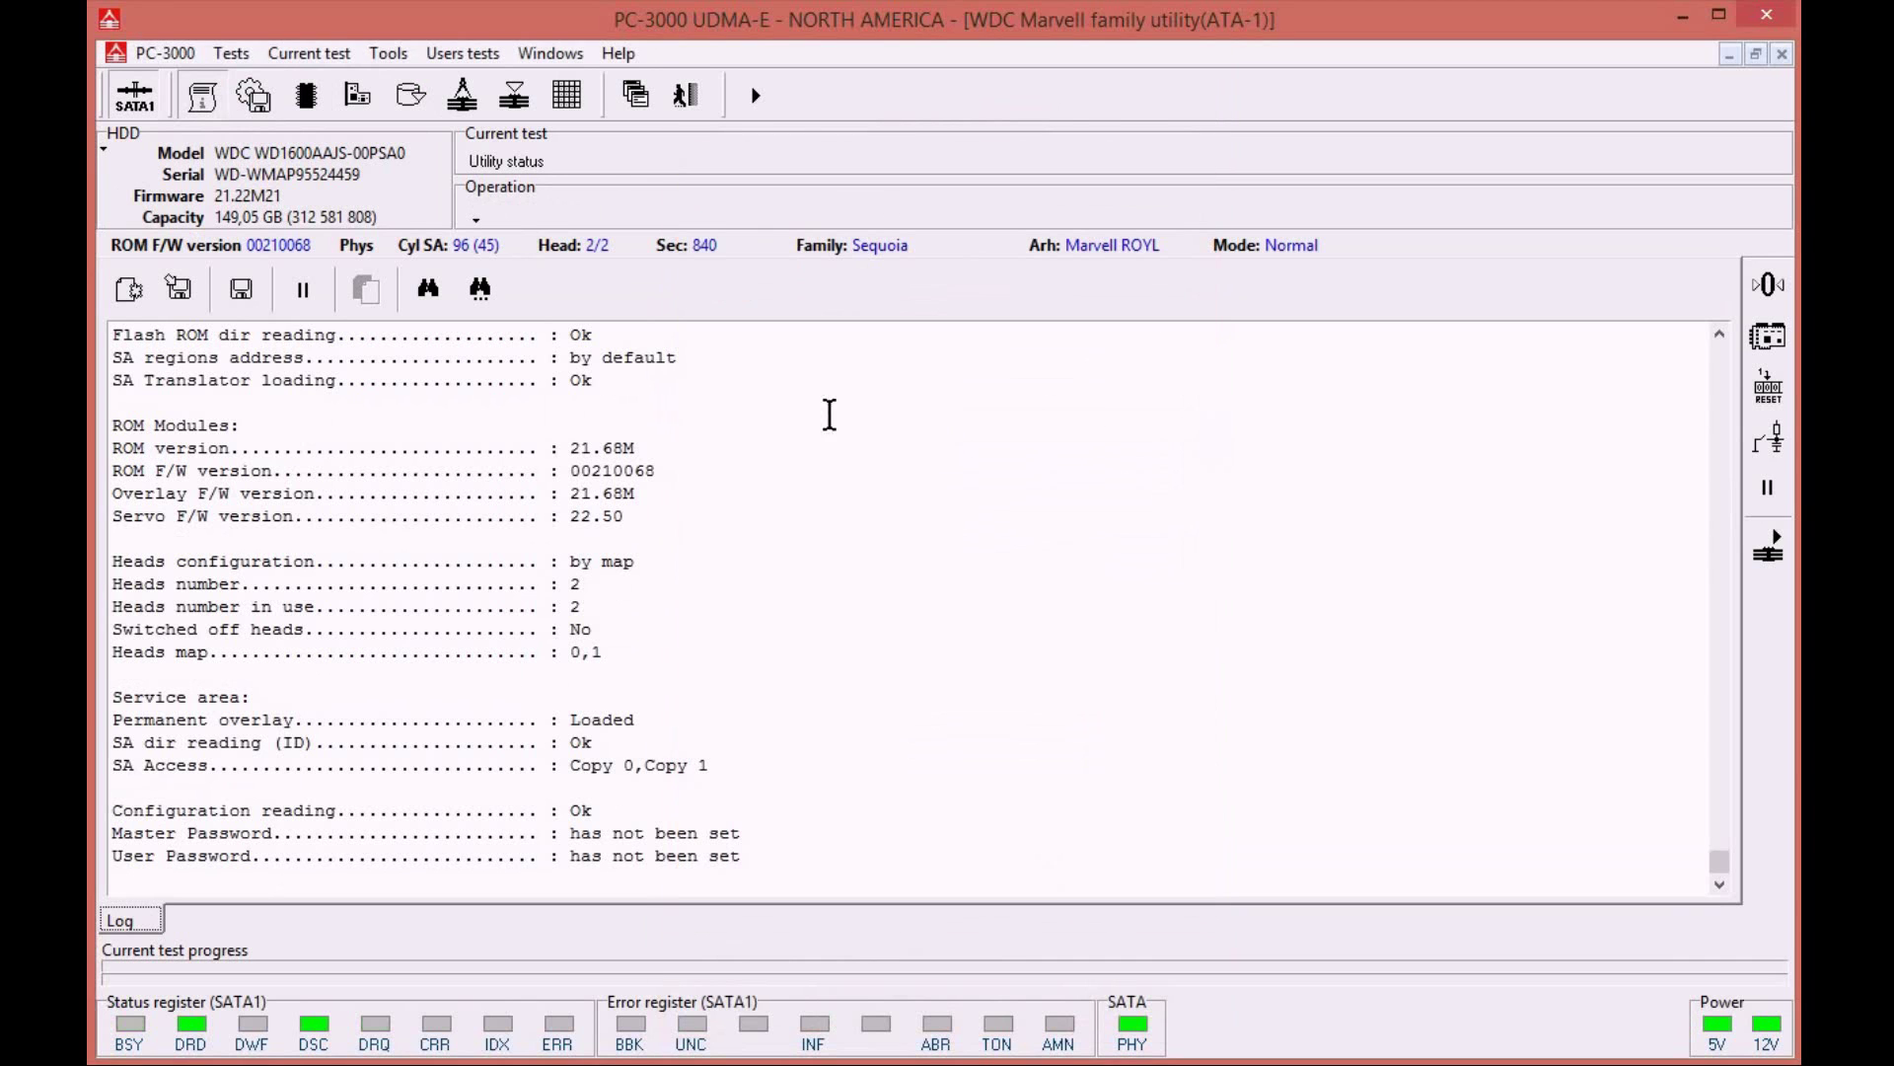
- Open the sector editor at LBA 0 and check user data access in the following sectors and the drive's last sector
{"action": "left_click", "coordinate": [388, 55]}
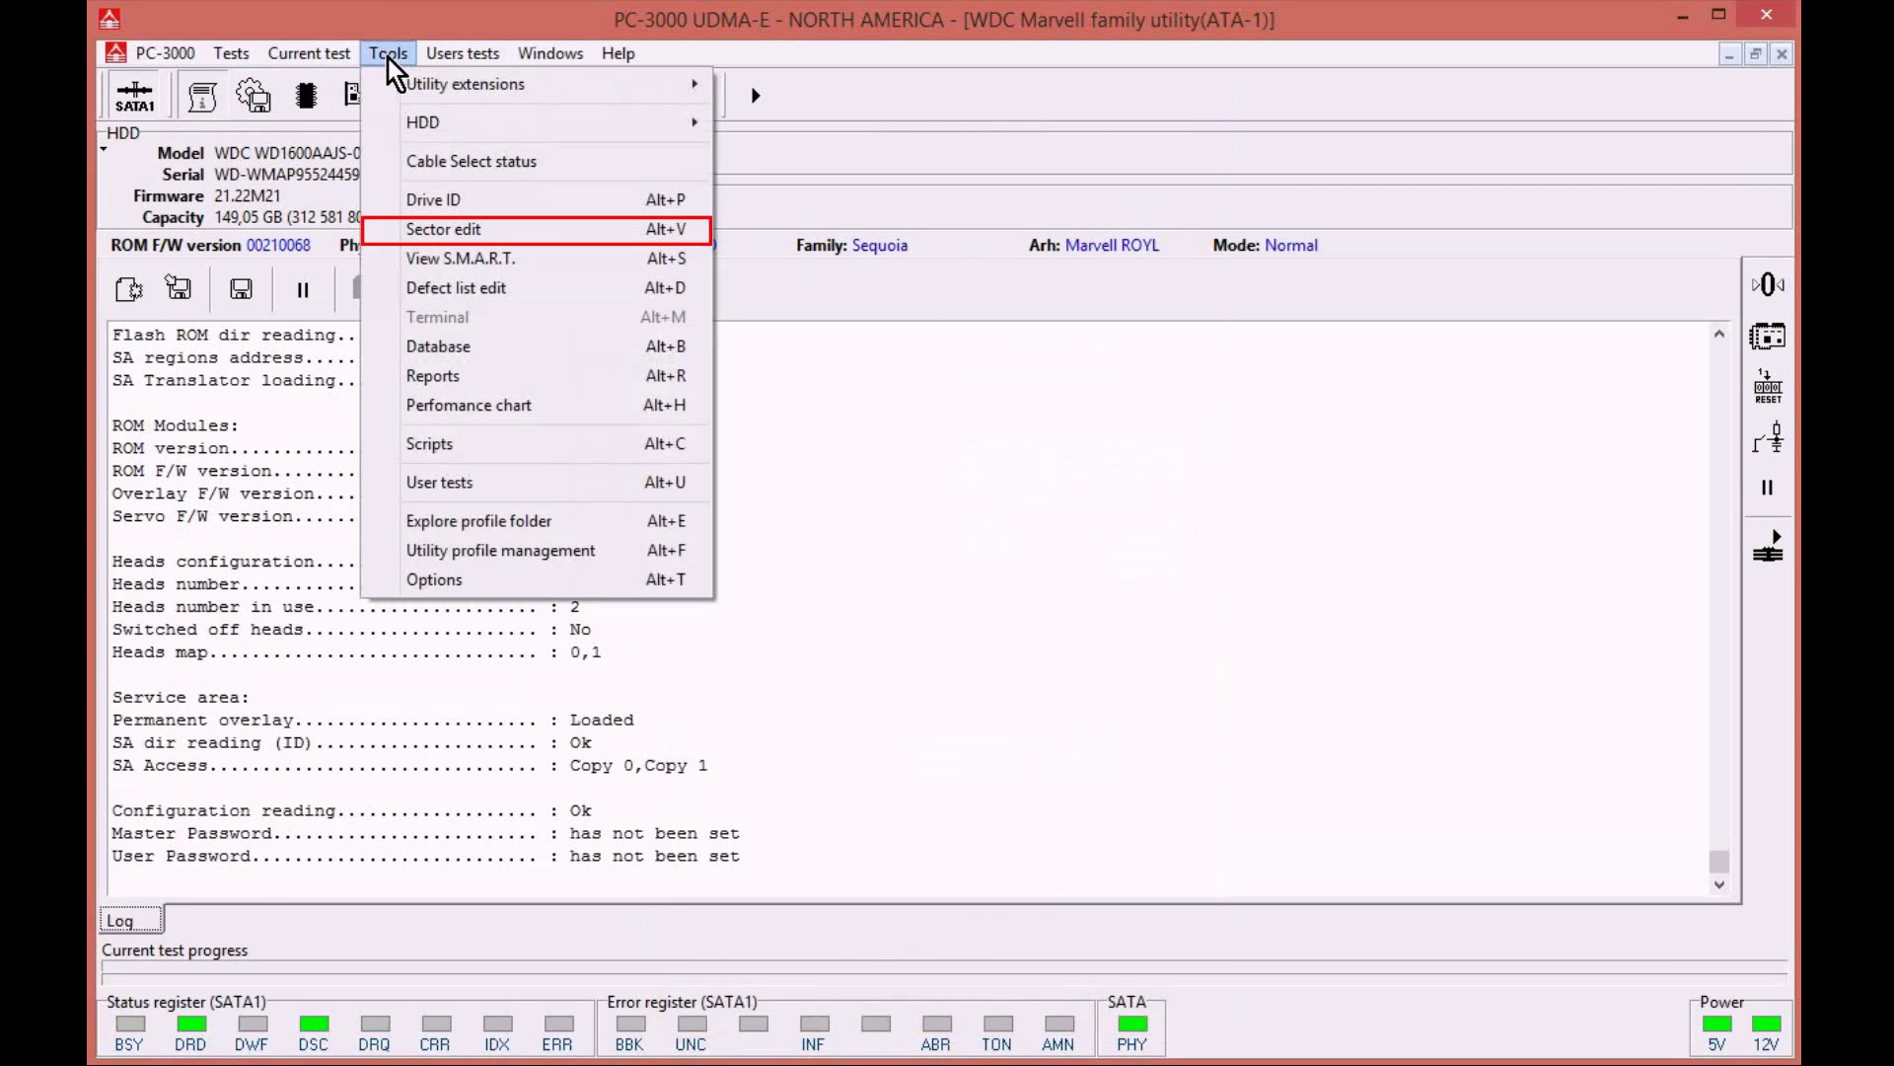
{"action": "left_click", "coordinate": [483, 230]}
{"action": "left_click", "coordinate": [910, 567]}
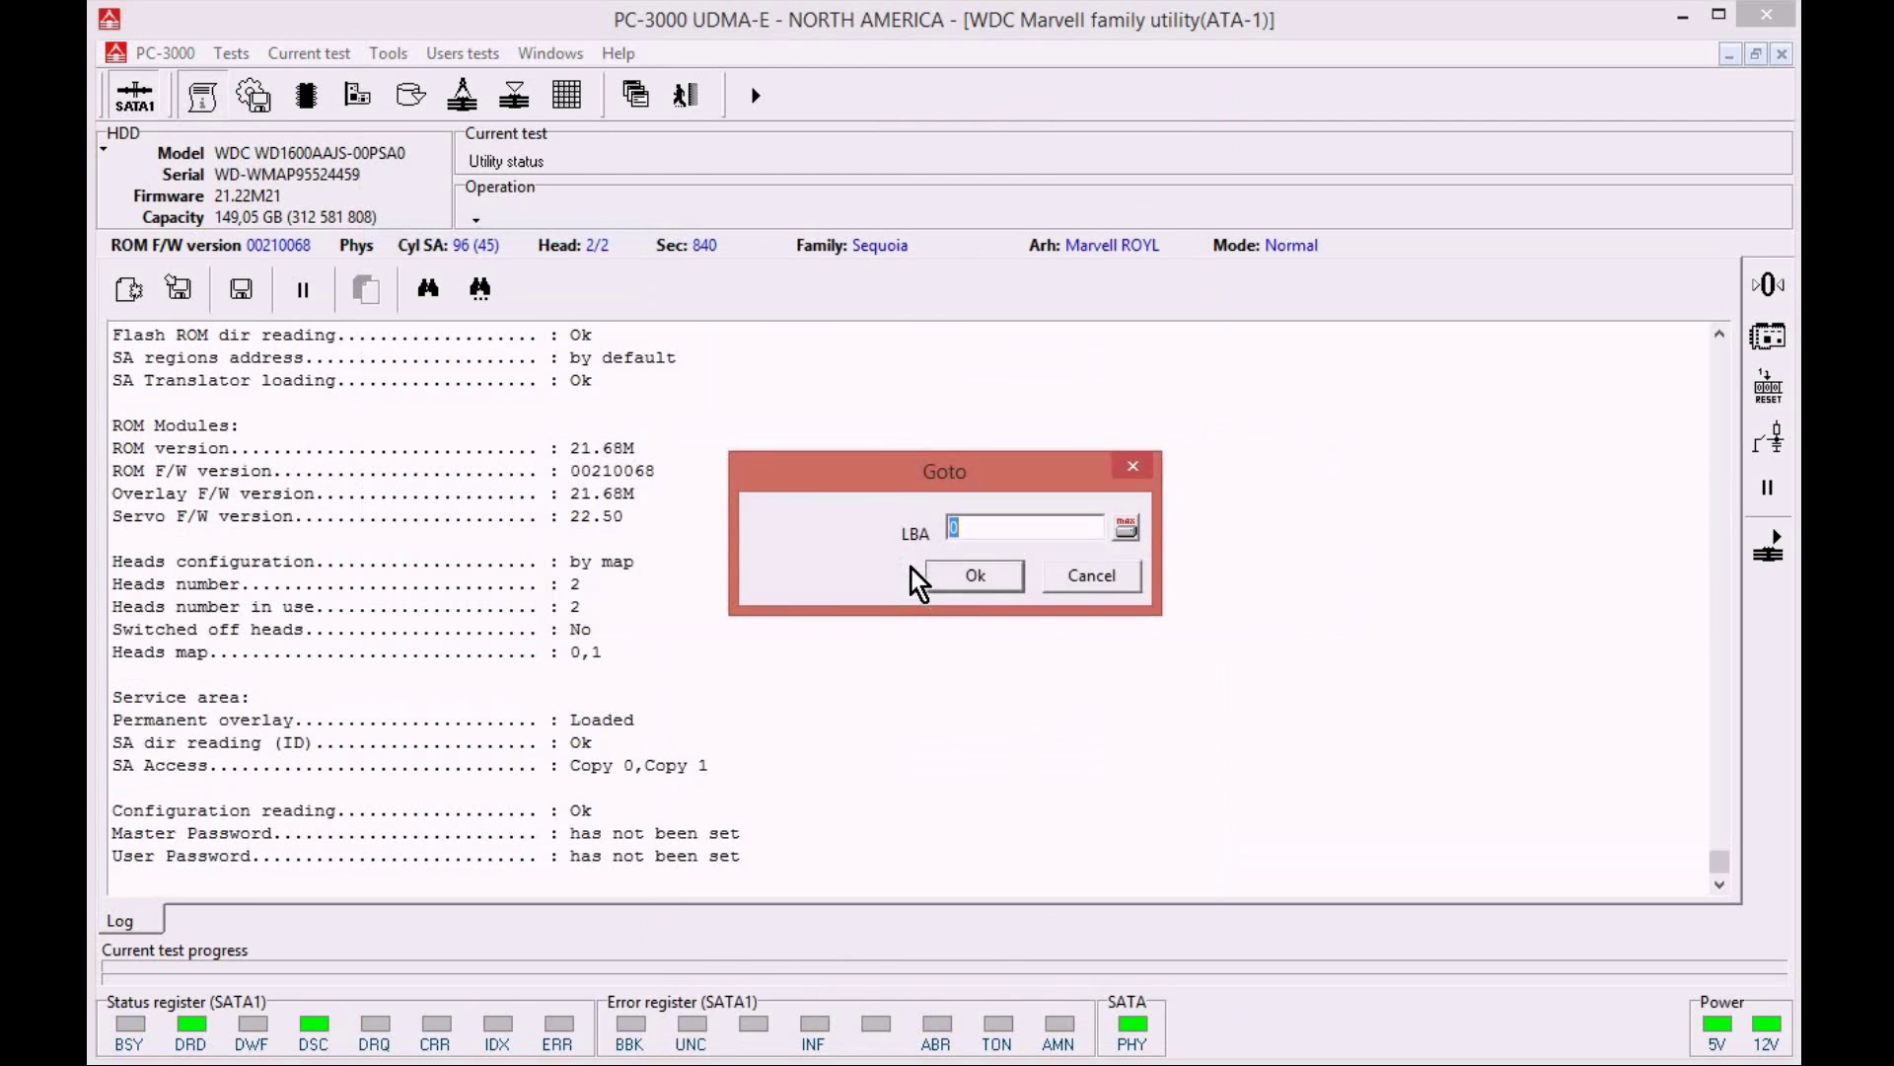
{"action": "left_click", "coordinate": [986, 582]}
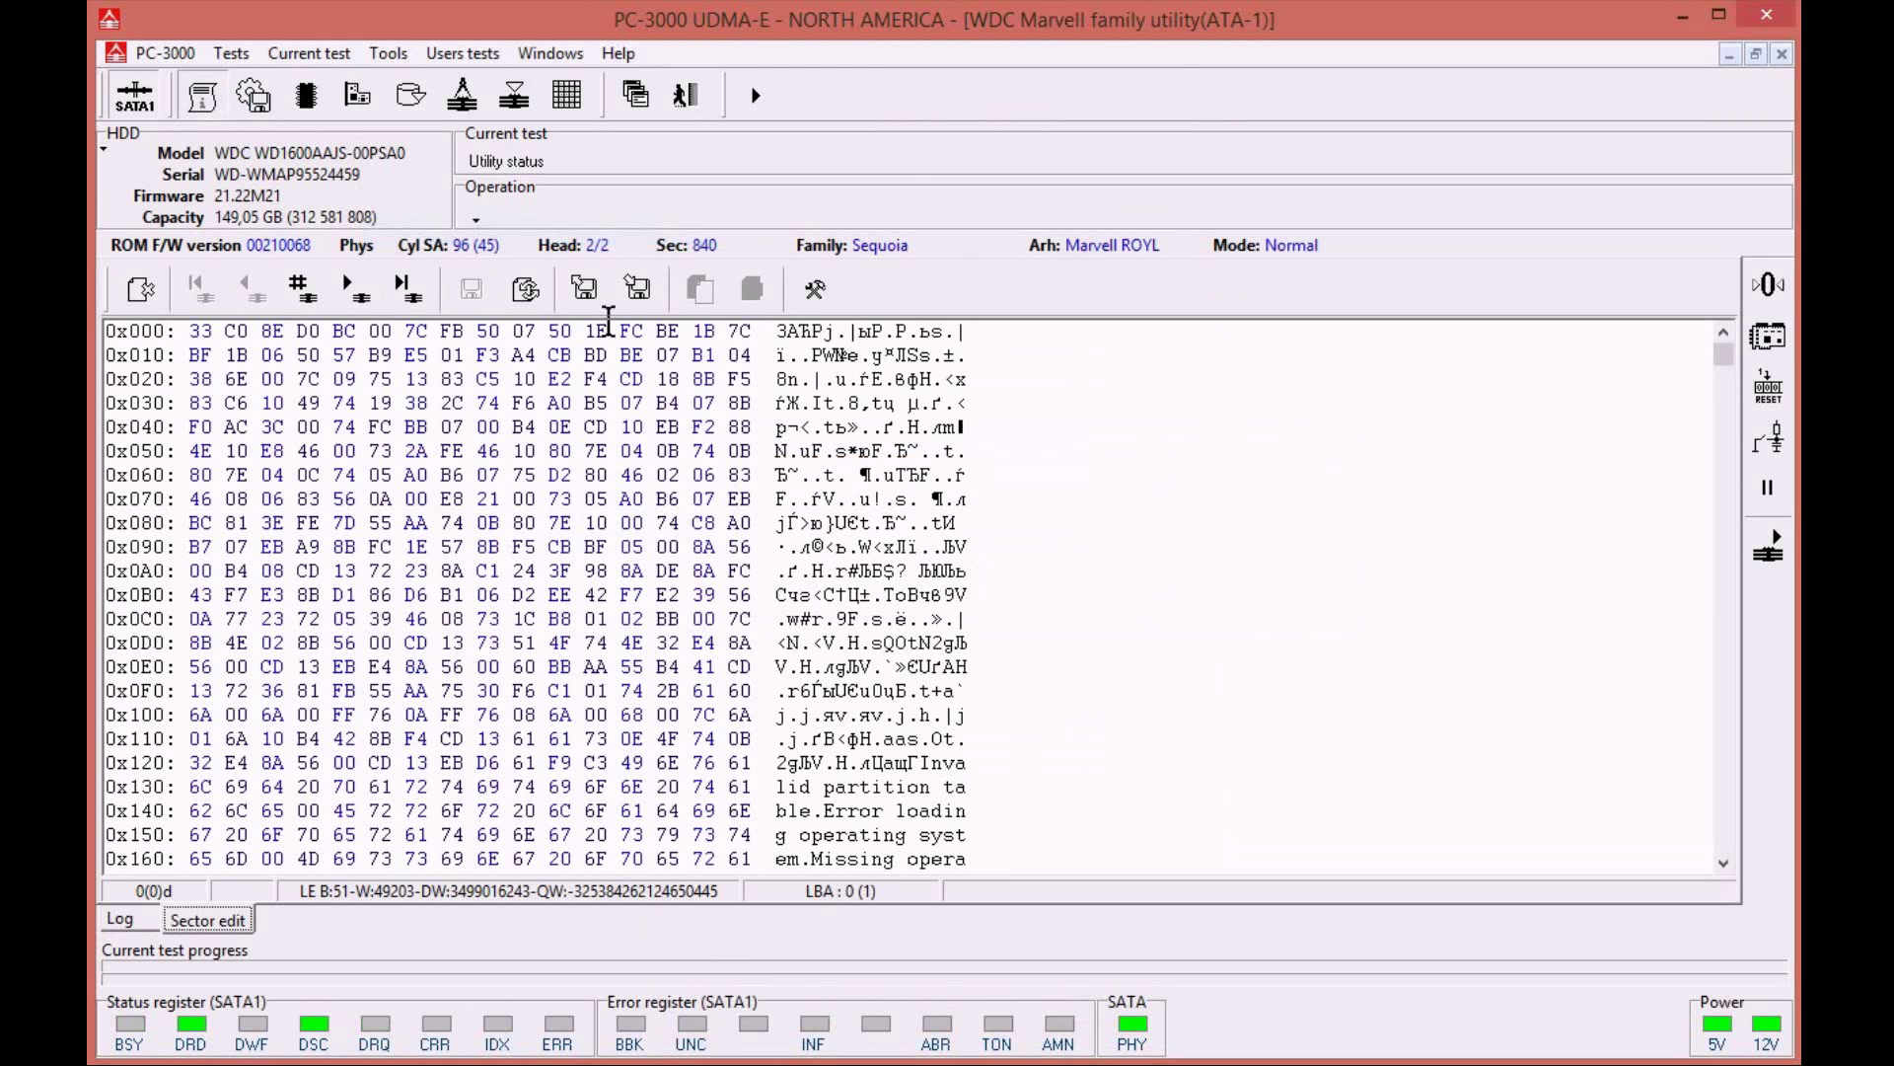
{"action": "left_click", "coordinate": [361, 286]}
{"action": "left_click", "coordinate": [361, 286]}
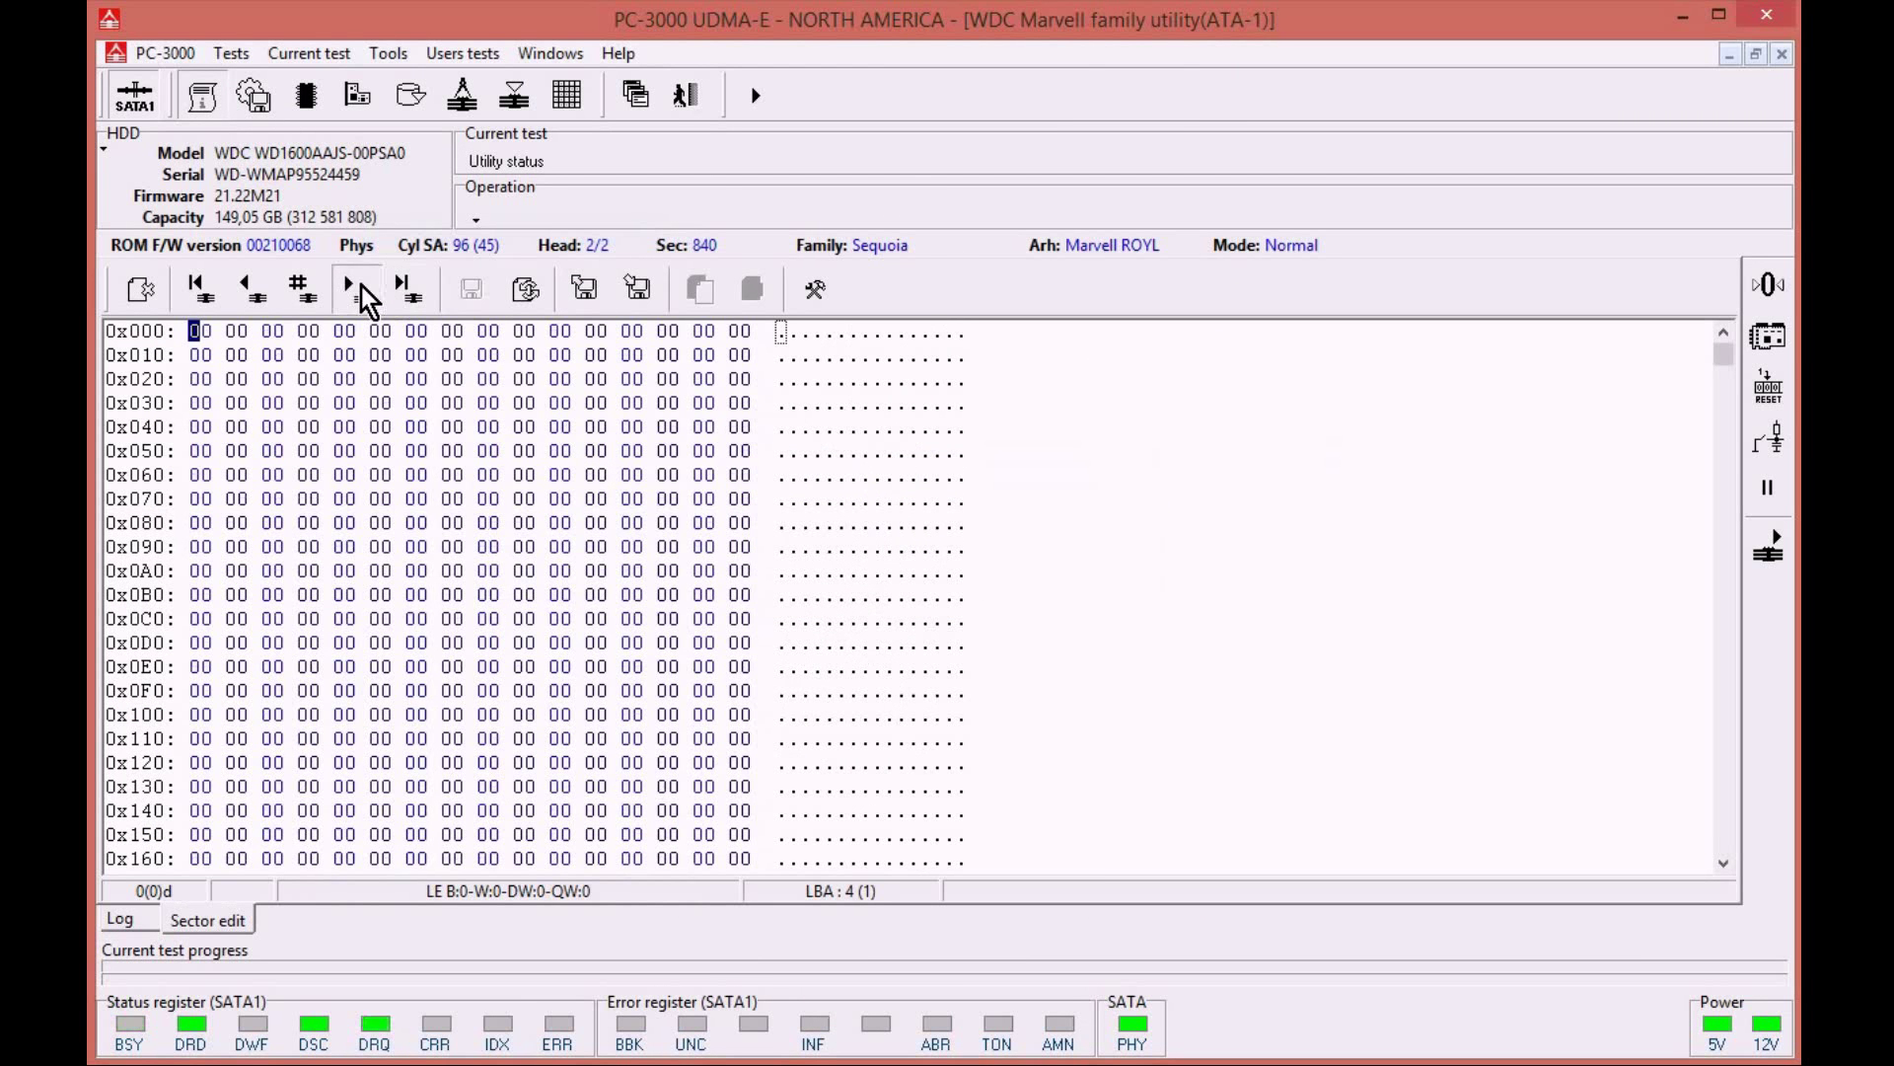
{"action": "left_click", "coordinate": [399, 292]}
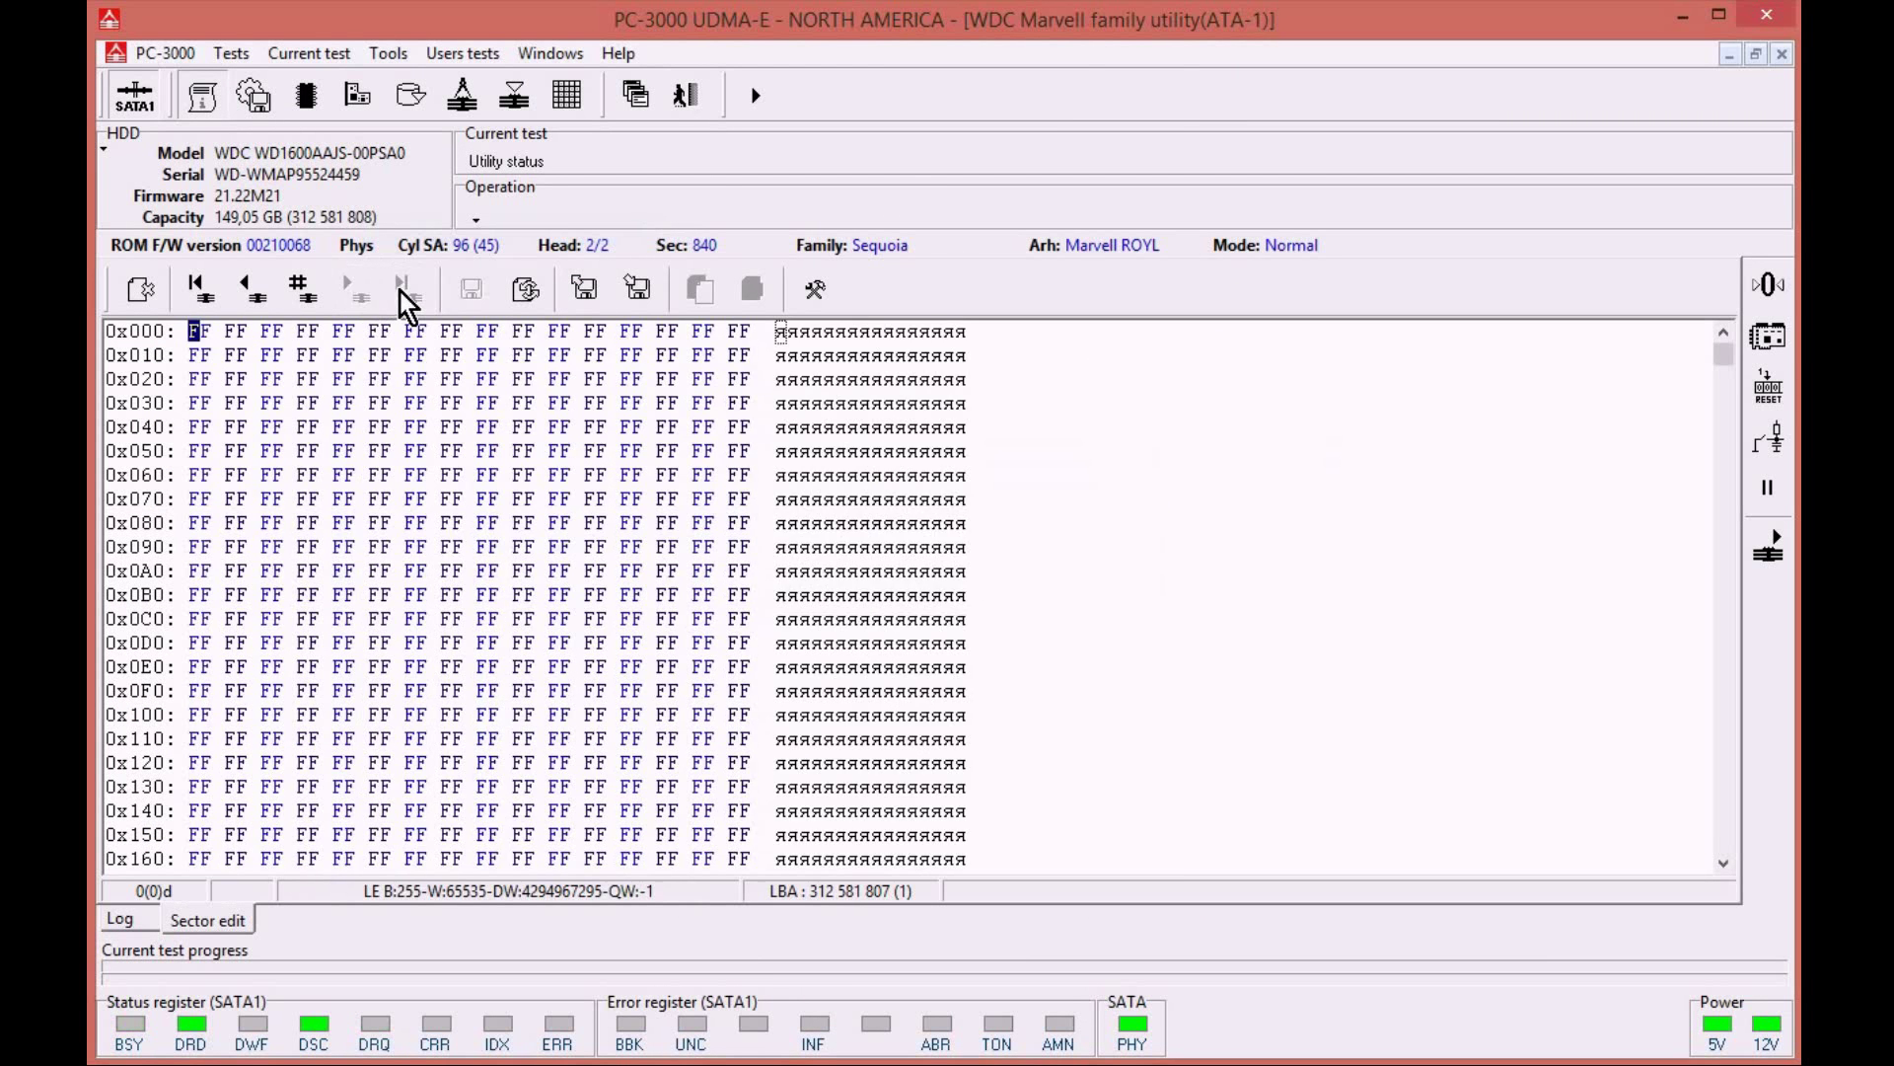
- Step back through the sectors before the drive's end, return to LBA 0, and power the drive off
{"action": "left_click", "coordinate": [250, 292]}
{"action": "left_click", "coordinate": [249, 292]}
{"action": "left_click", "coordinate": [250, 292]}
{"action": "left_click", "coordinate": [250, 292]}
{"action": "left_click", "coordinate": [249, 293]}
{"action": "left_click", "coordinate": [248, 294]}
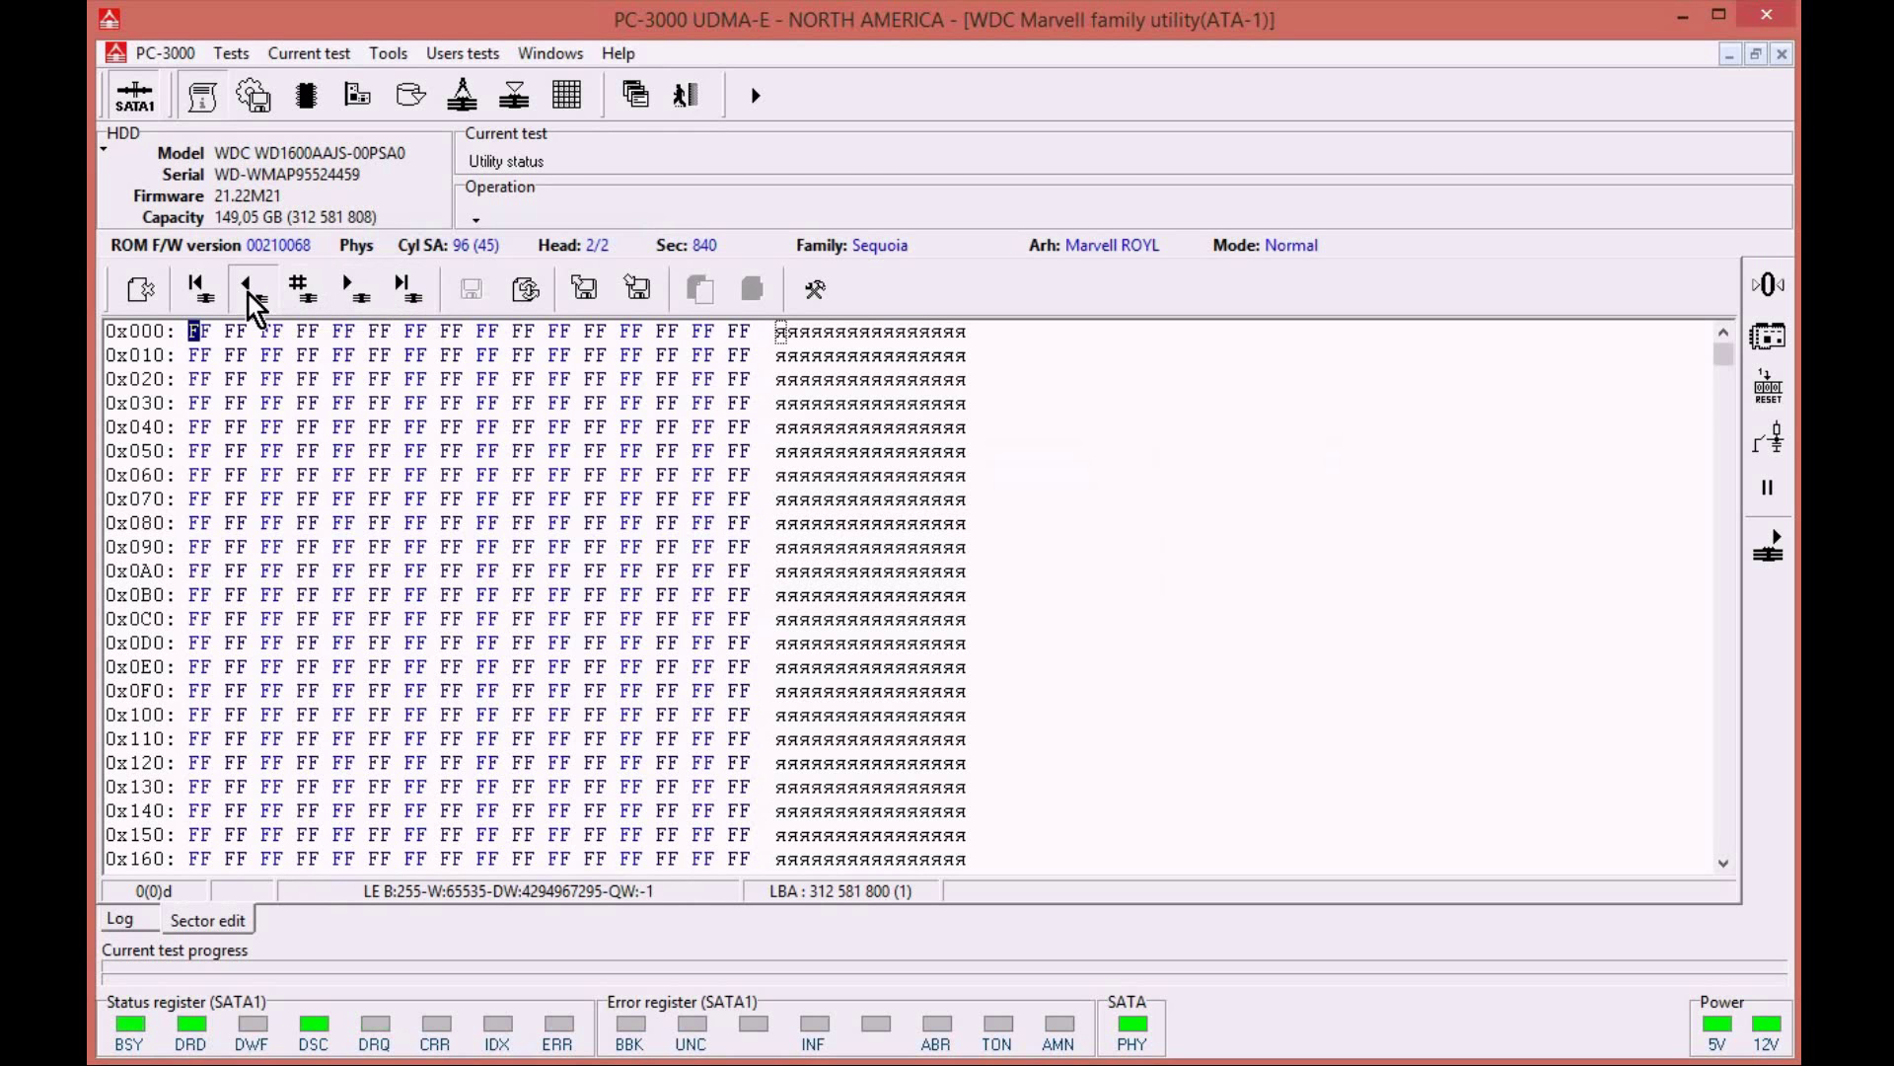
{"action": "left_click", "coordinate": [200, 292]}
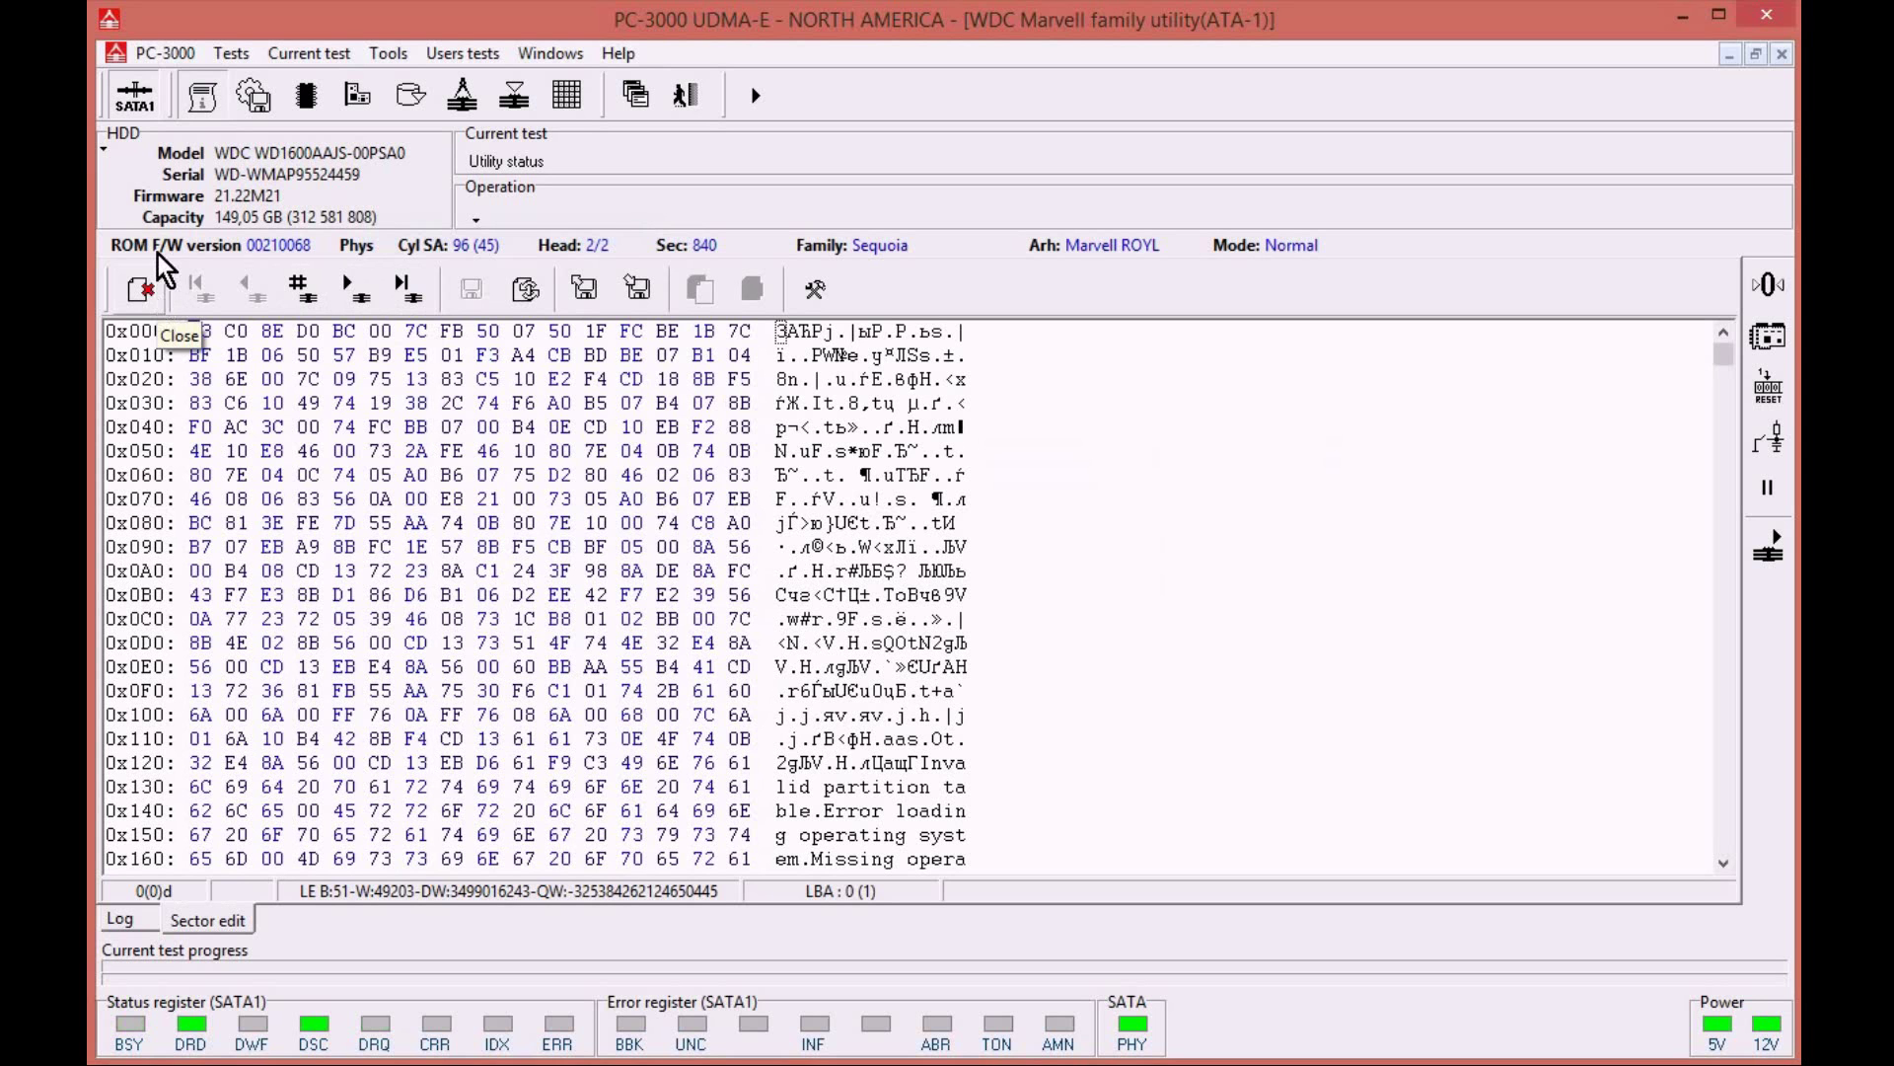
{"action": "left_click", "coordinate": [146, 105]}
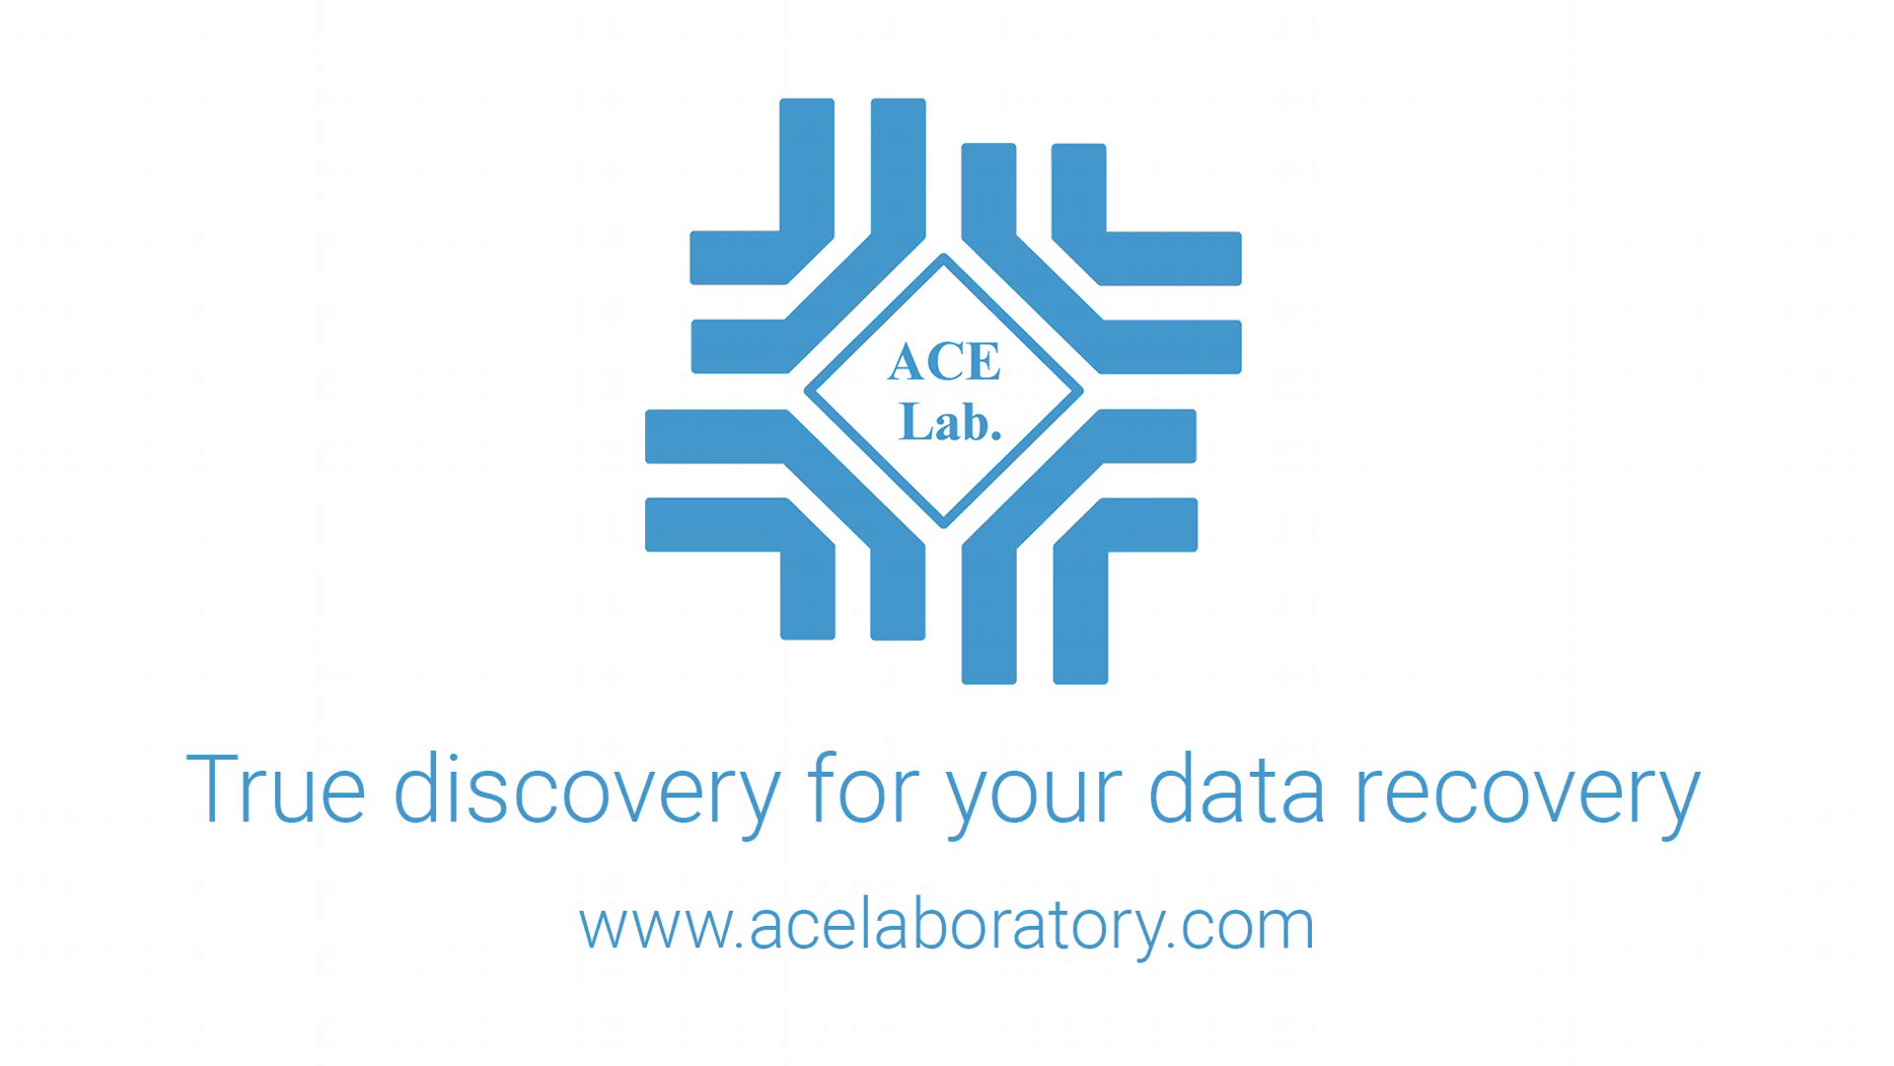